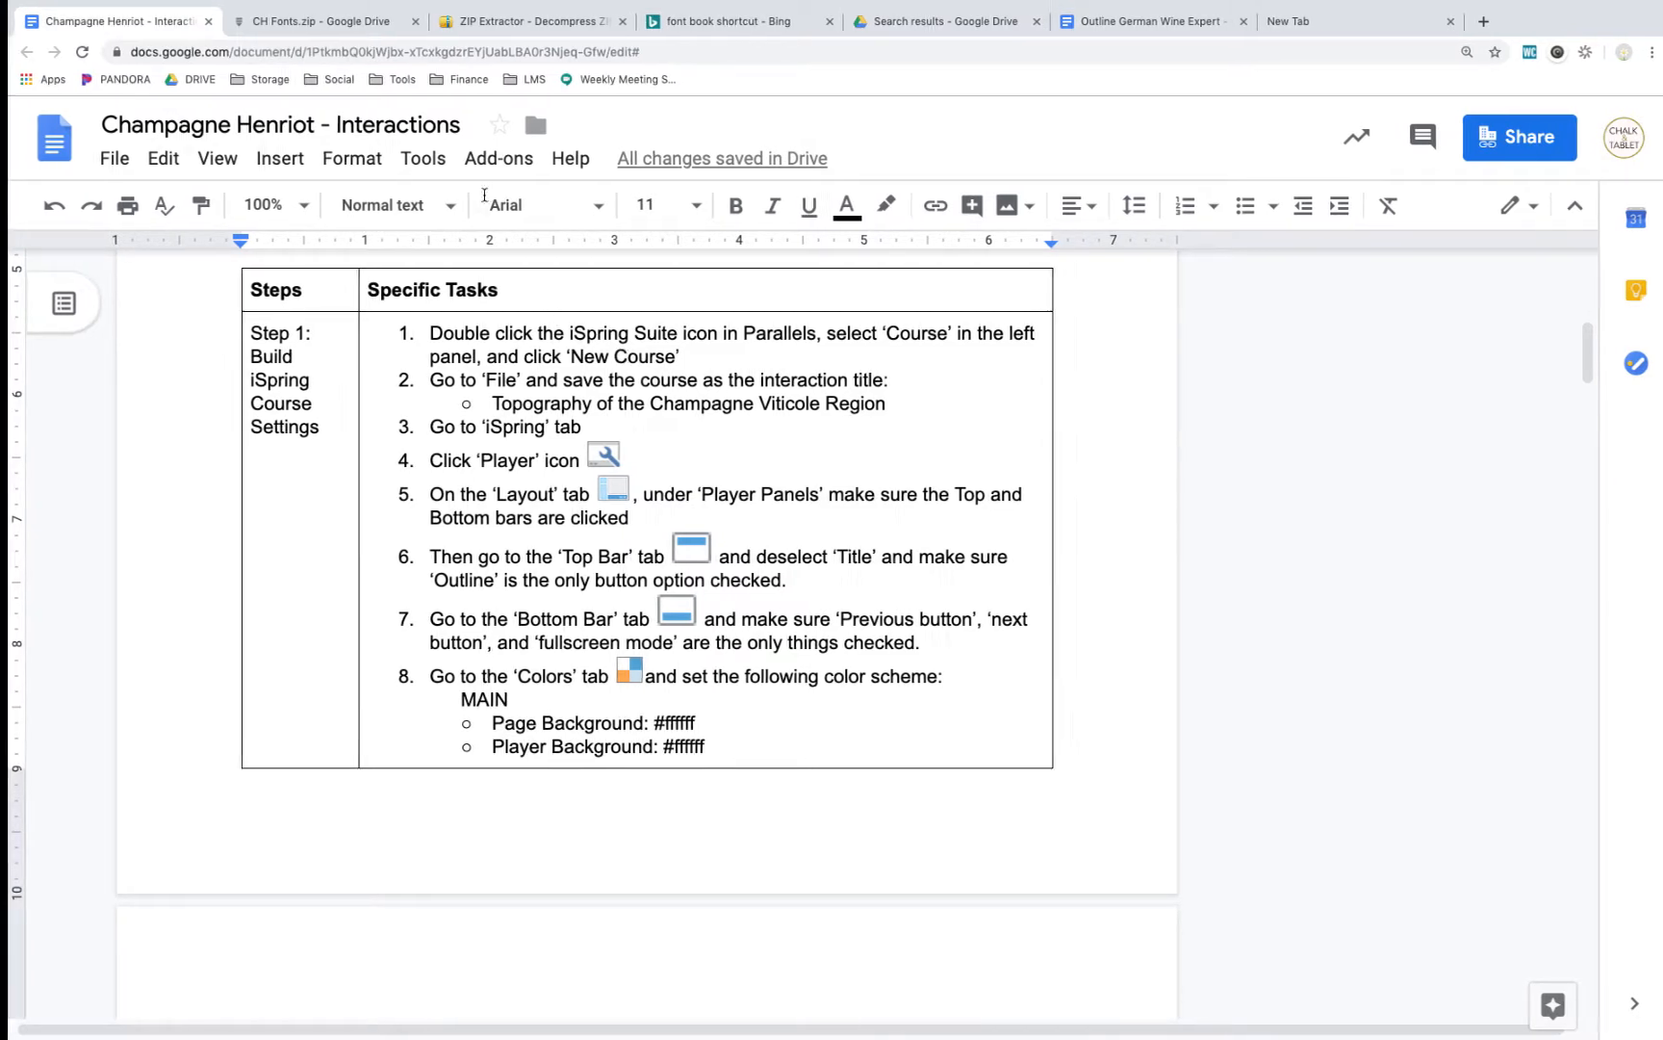
Duplicate the Champagne Henriot - Interactions document tab, detach the copy into its own window and move it to the other display.
click(342, 53)
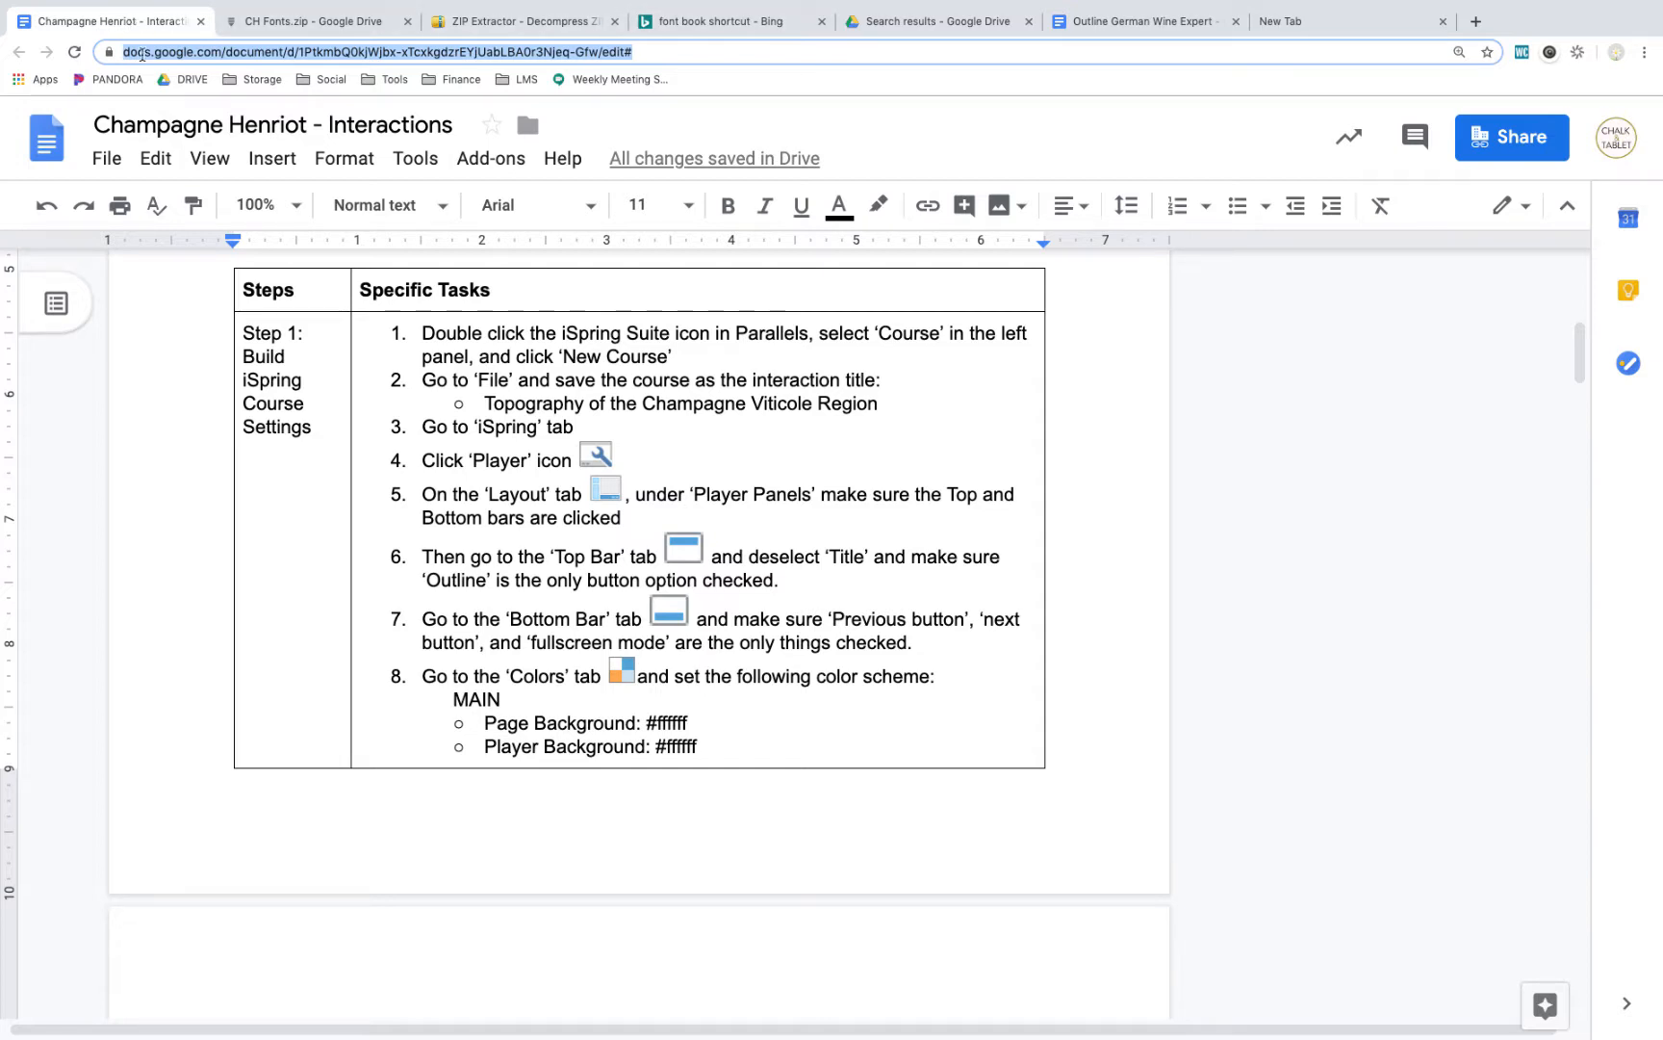
click(136, 27)
right_click(113, 21)
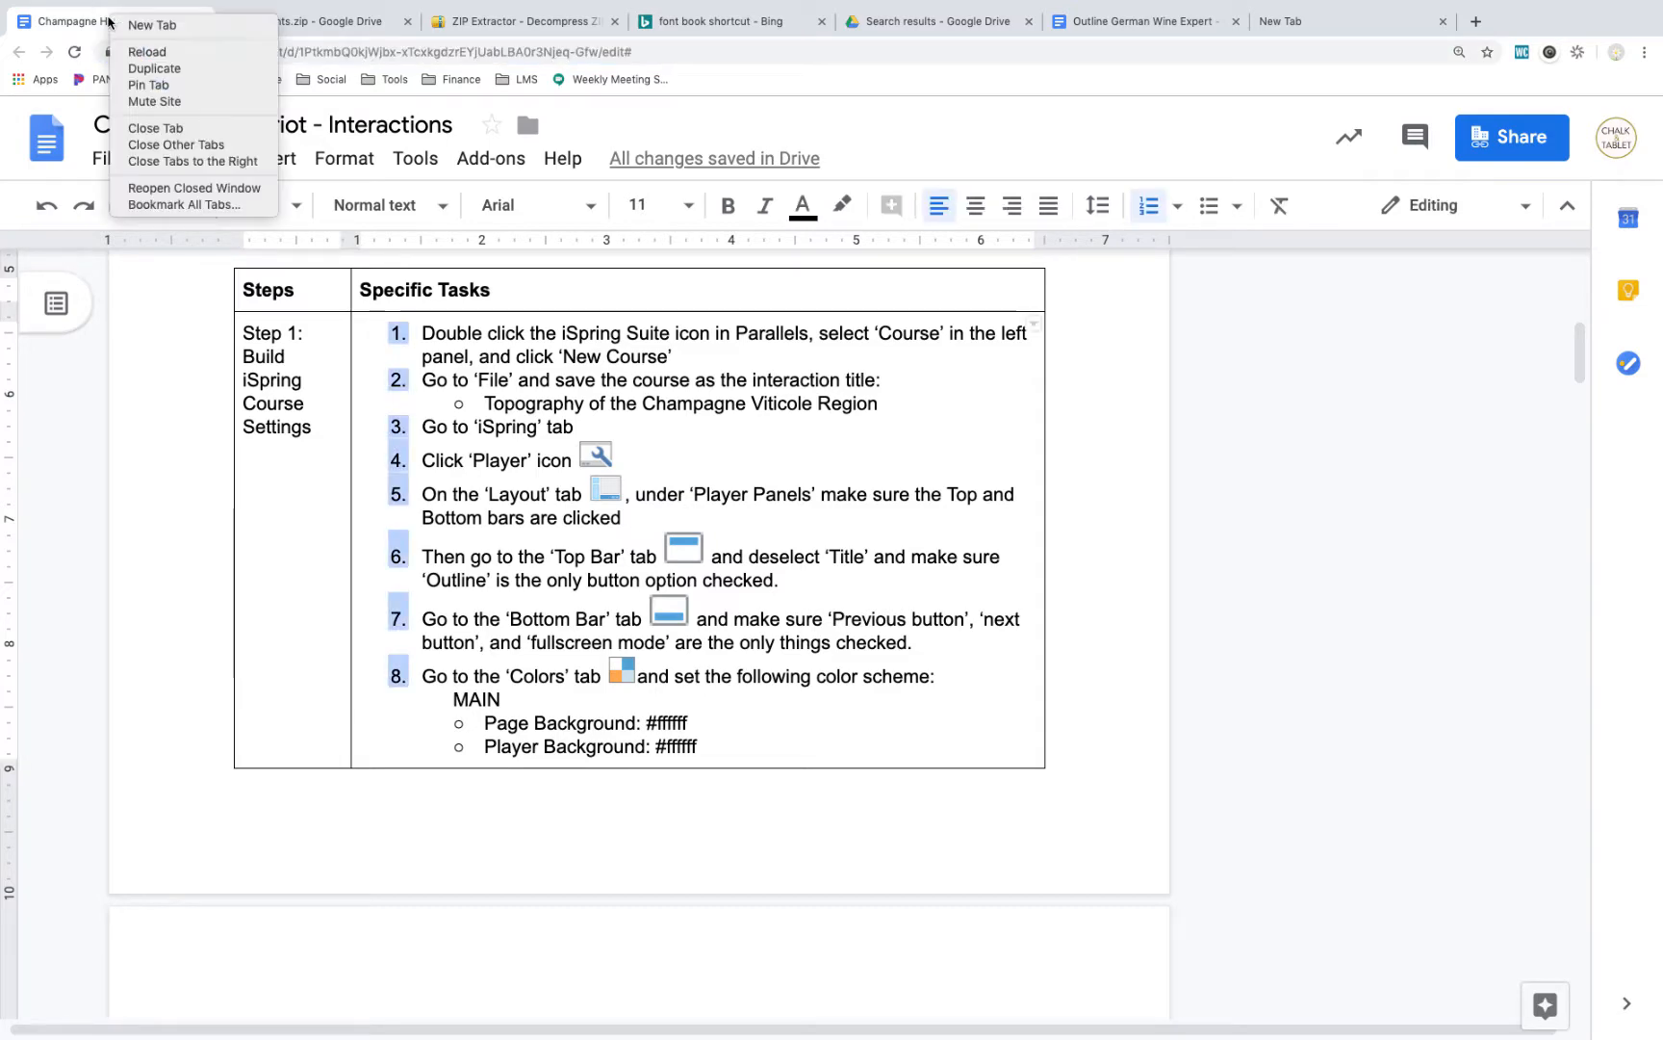
click(130, 69)
drag(253, 33, 278, 166)
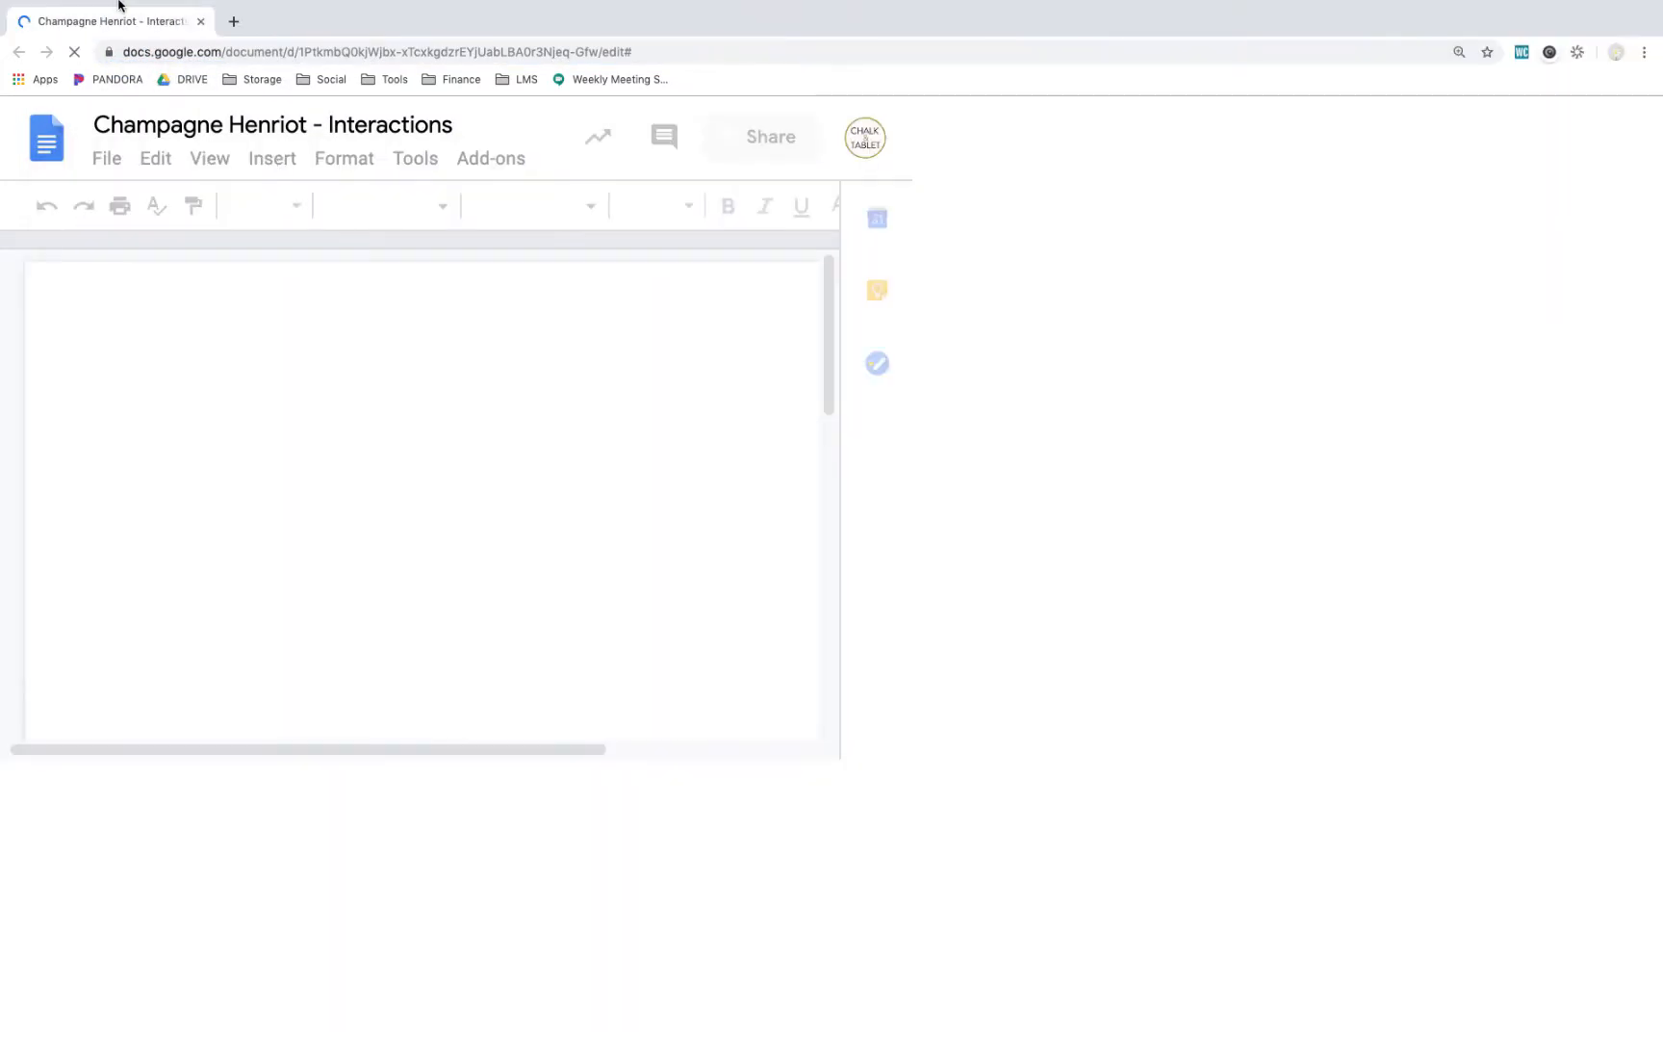
mouse_move(117, 3)
click(51, 29)
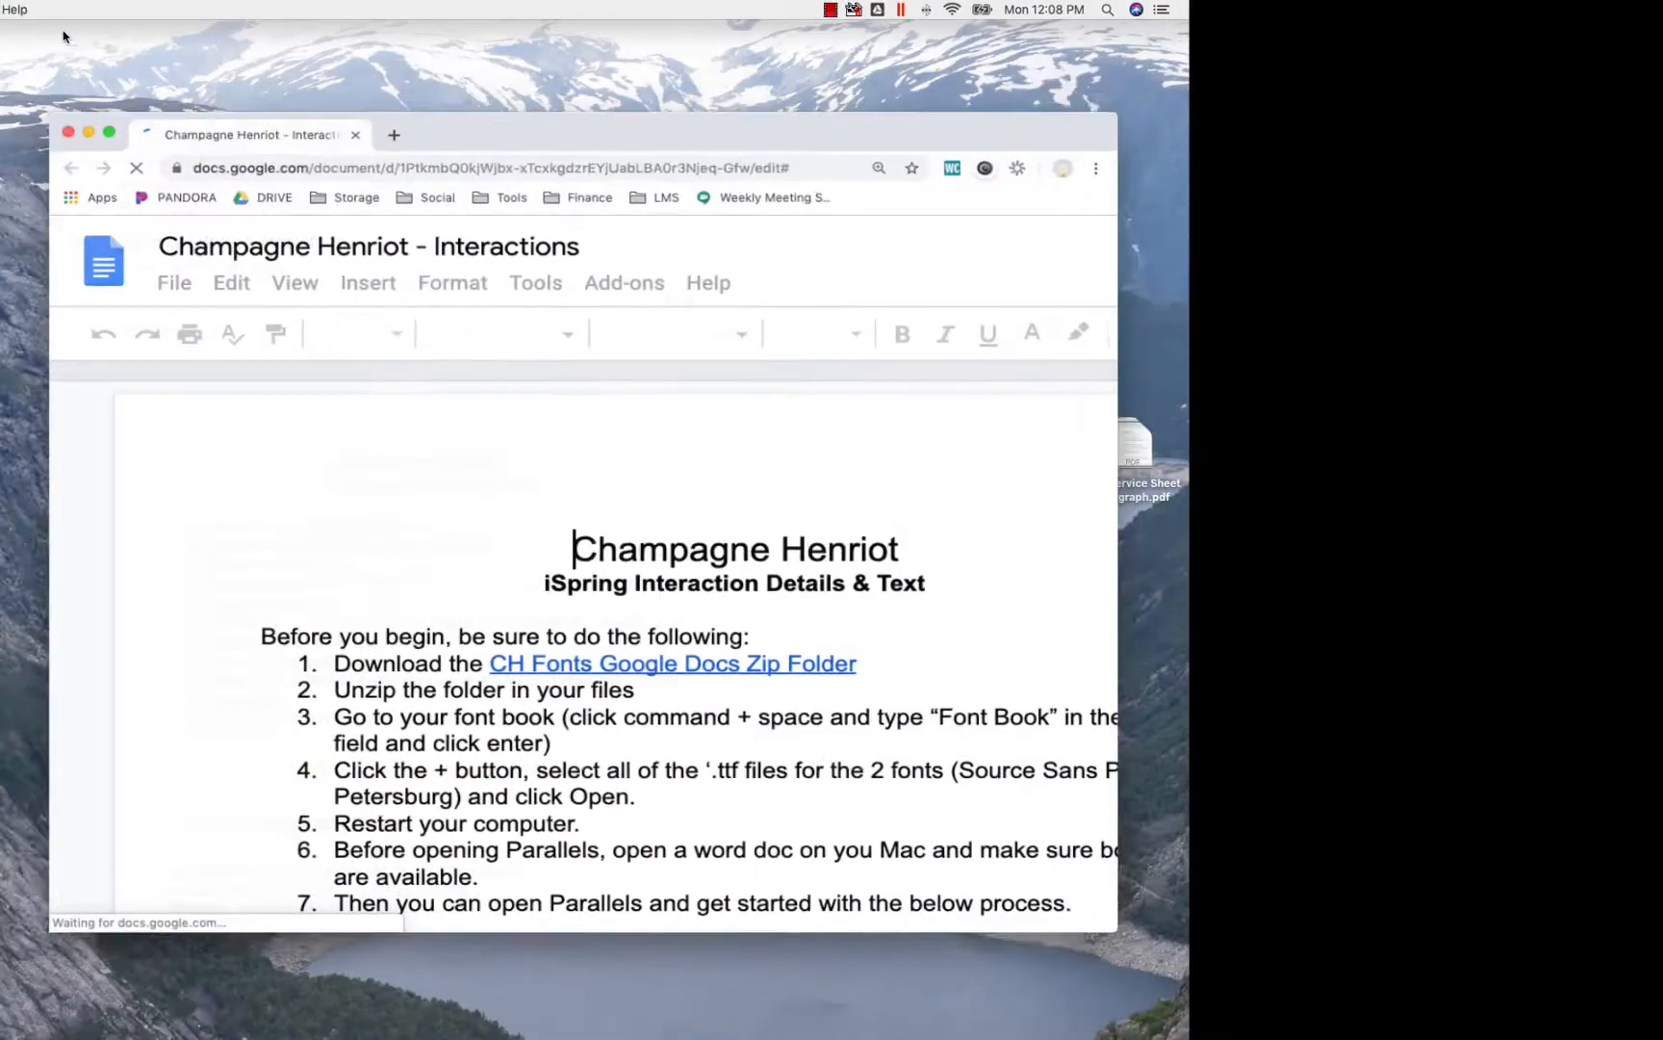
drag(496, 144, 0, 144)
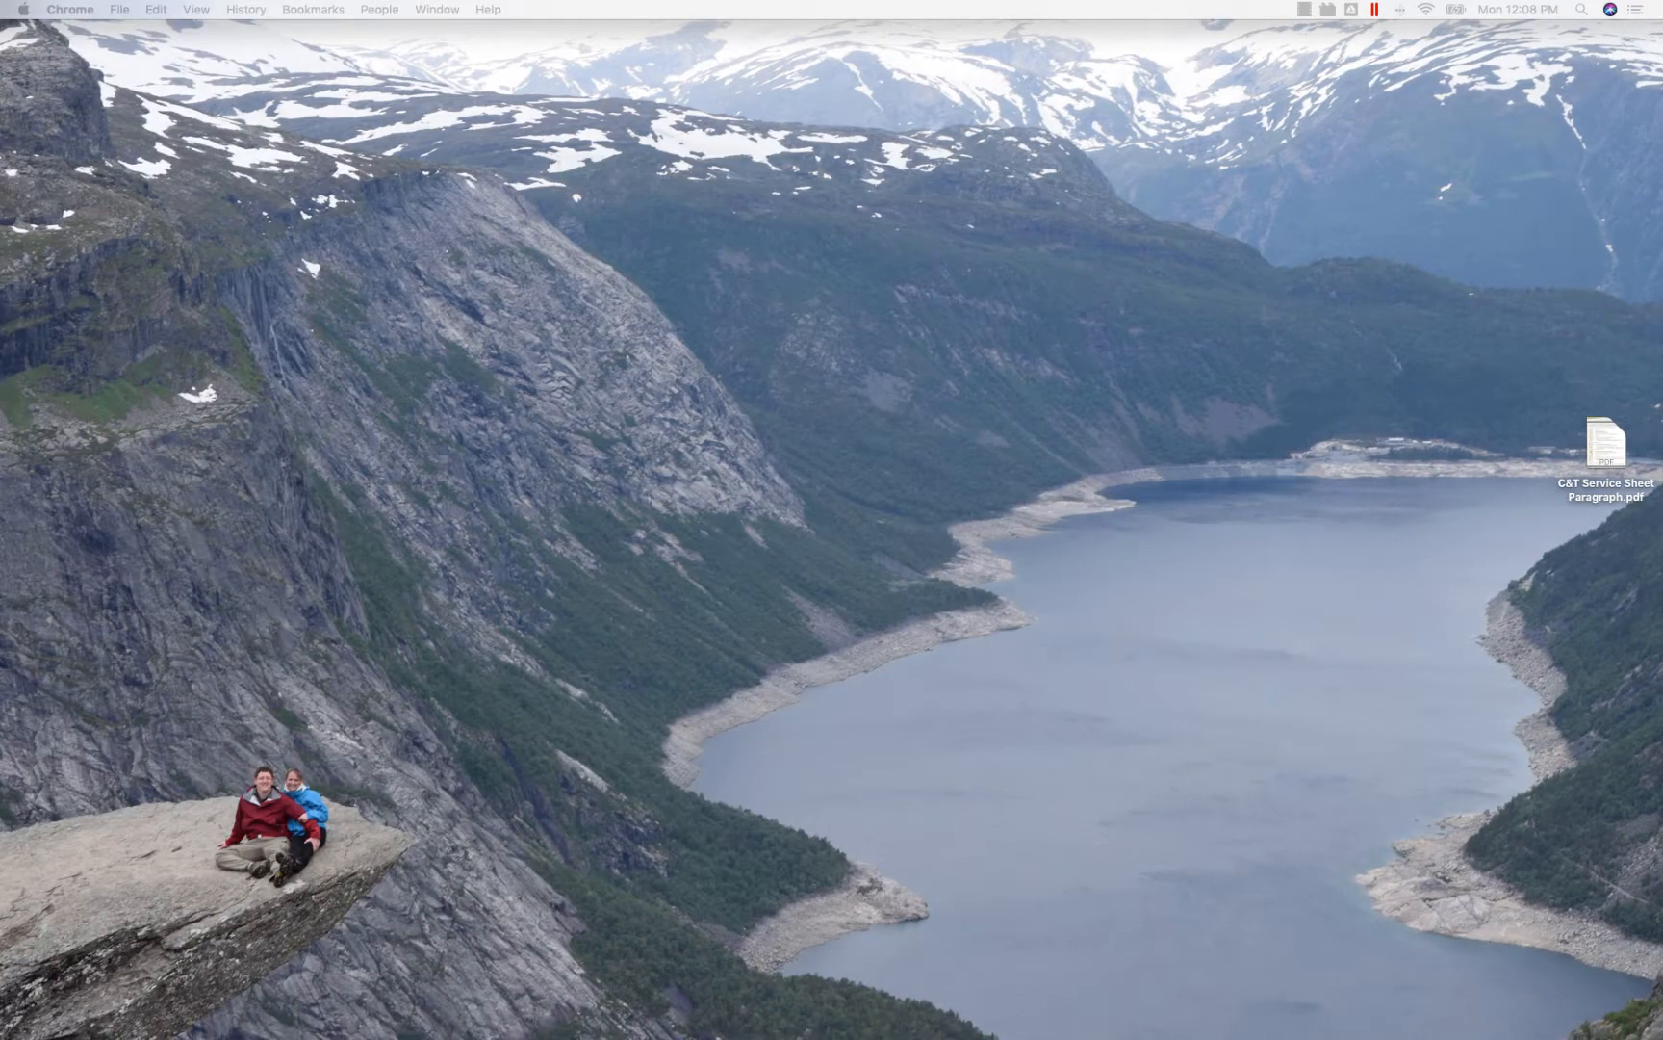
Switch to the Windows desktop, launch iSpring Suite and create a new course.
key(ctrl+Right)
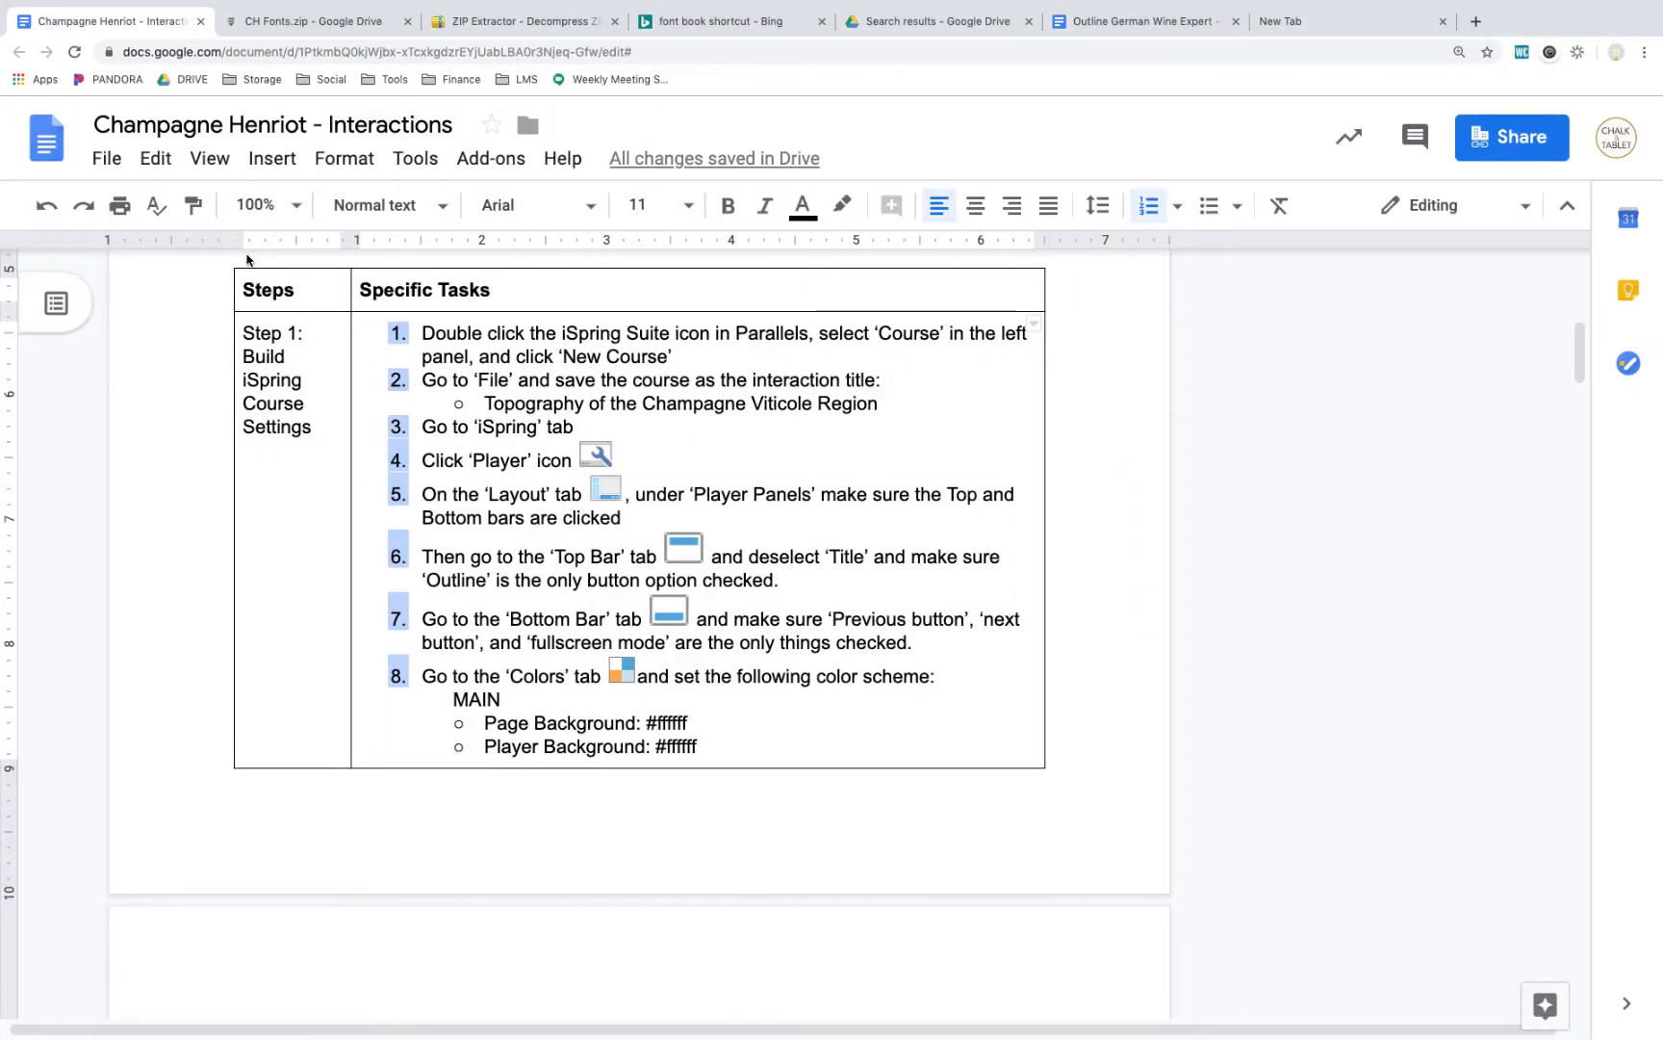
key(ctrl+Right)
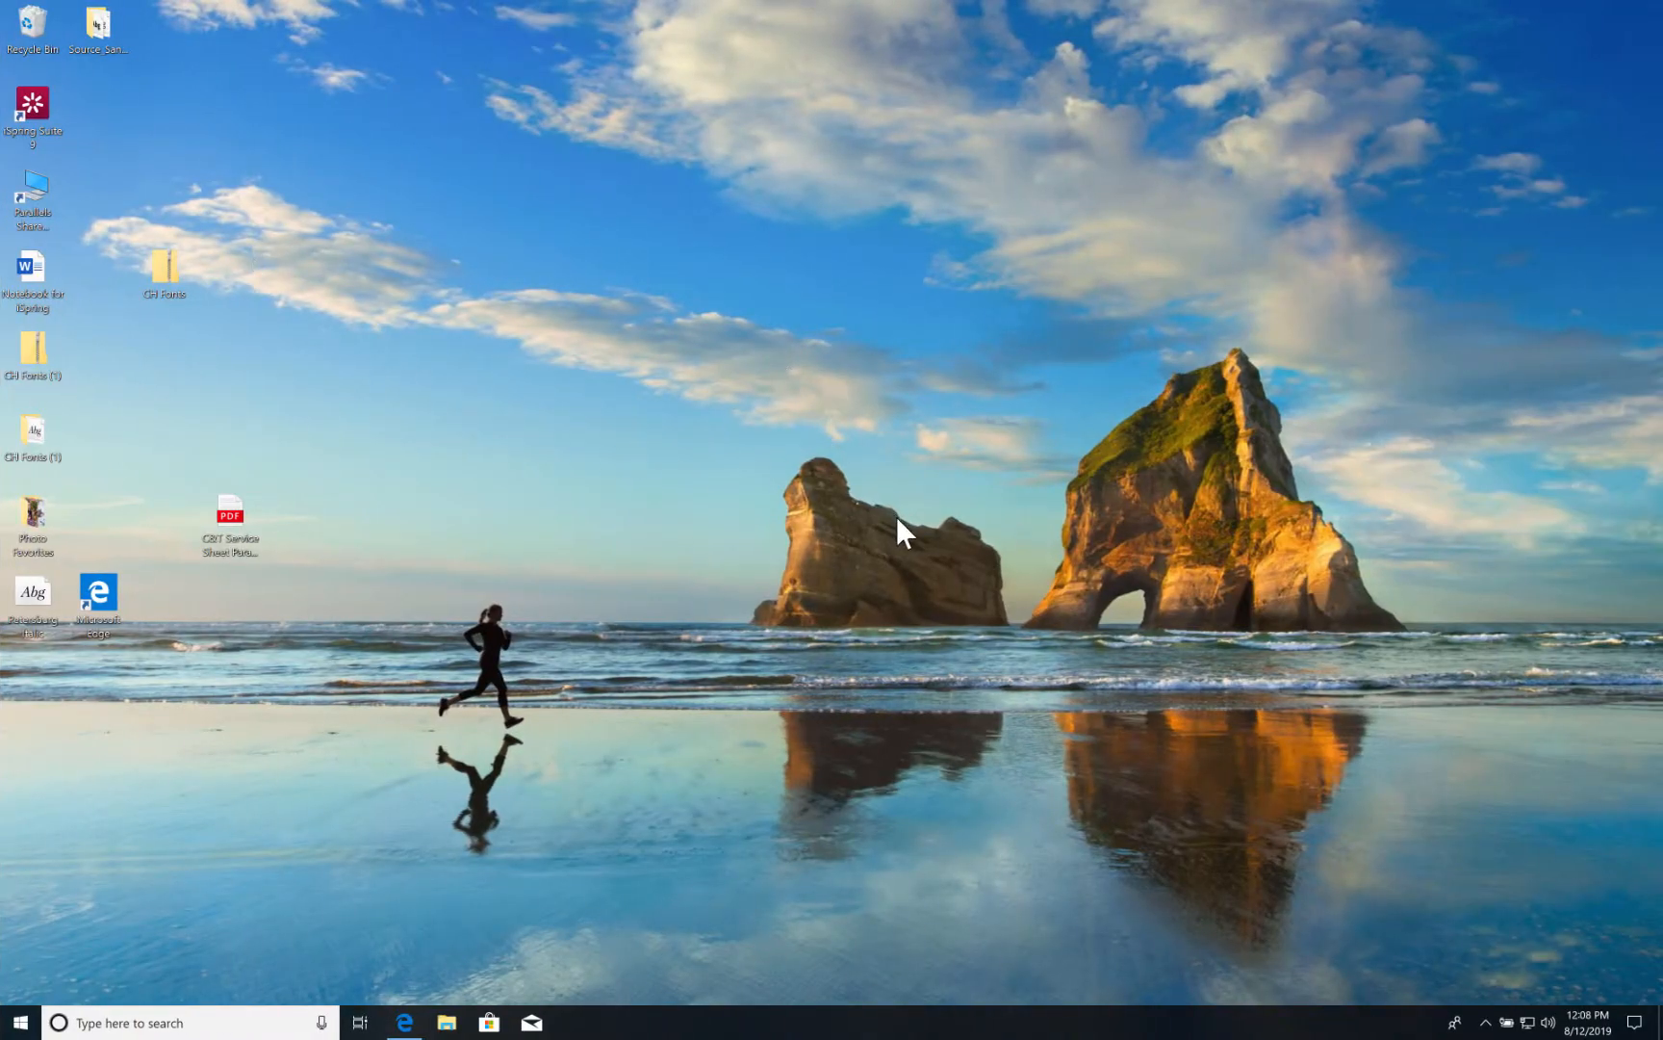
double_click(44, 105)
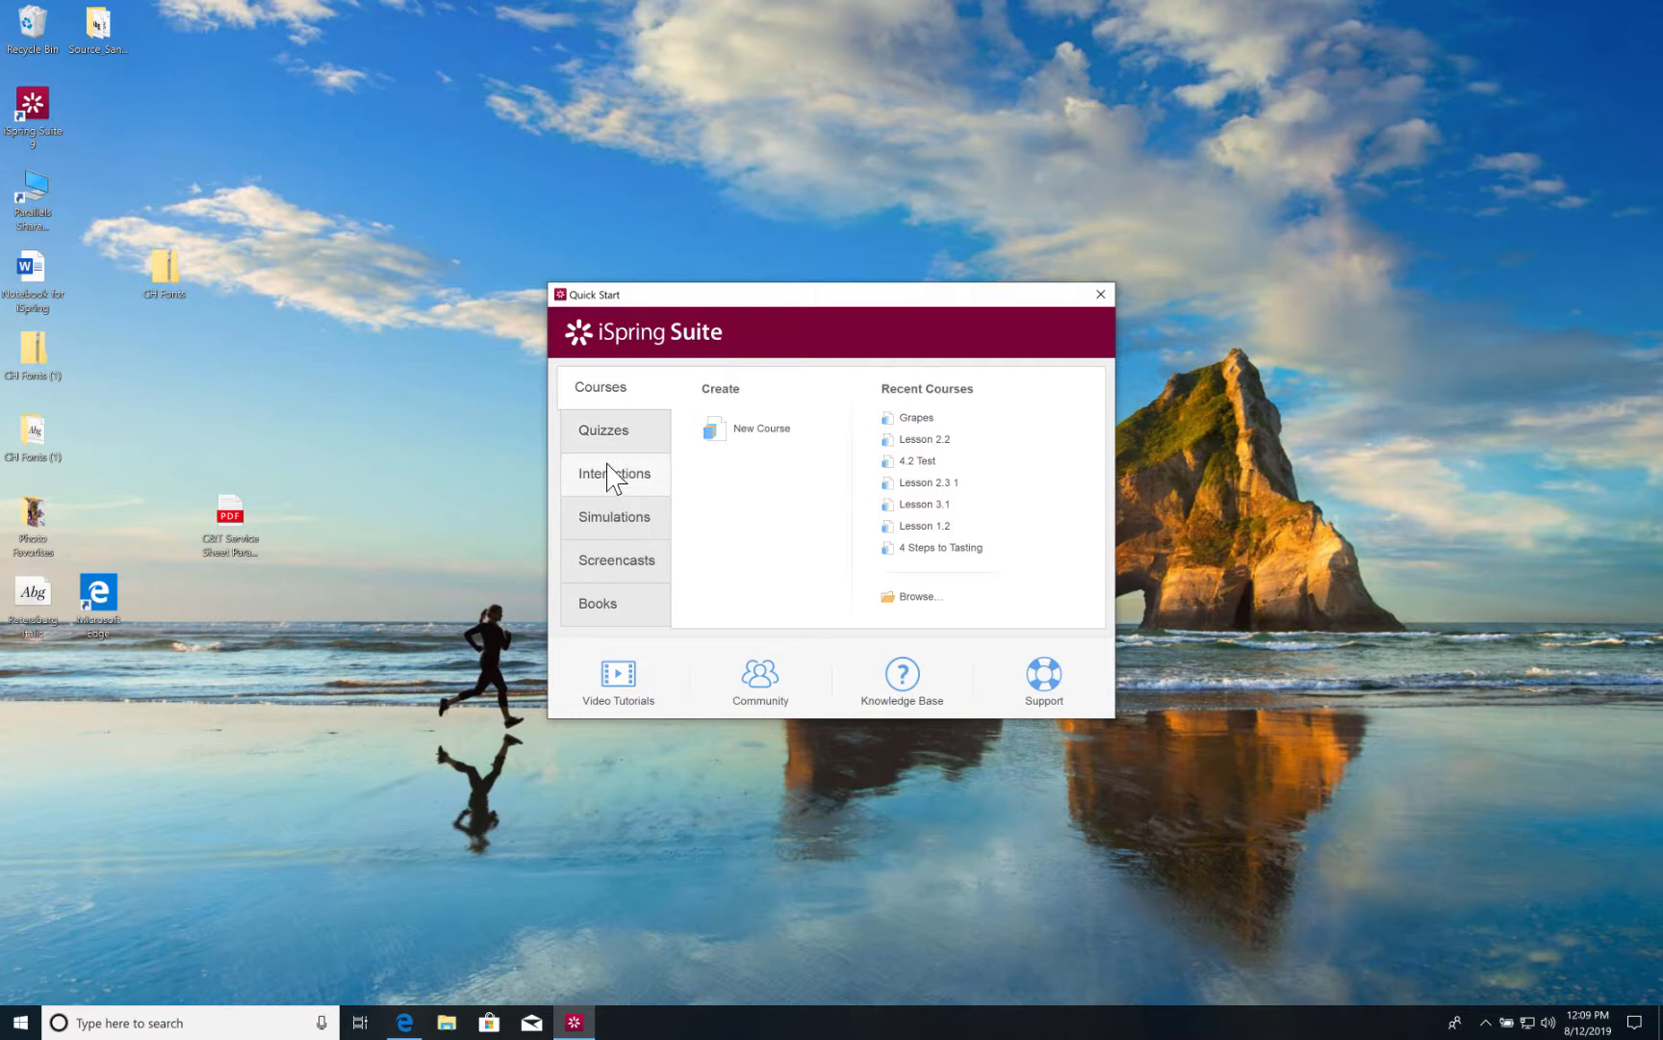
click(760, 430)
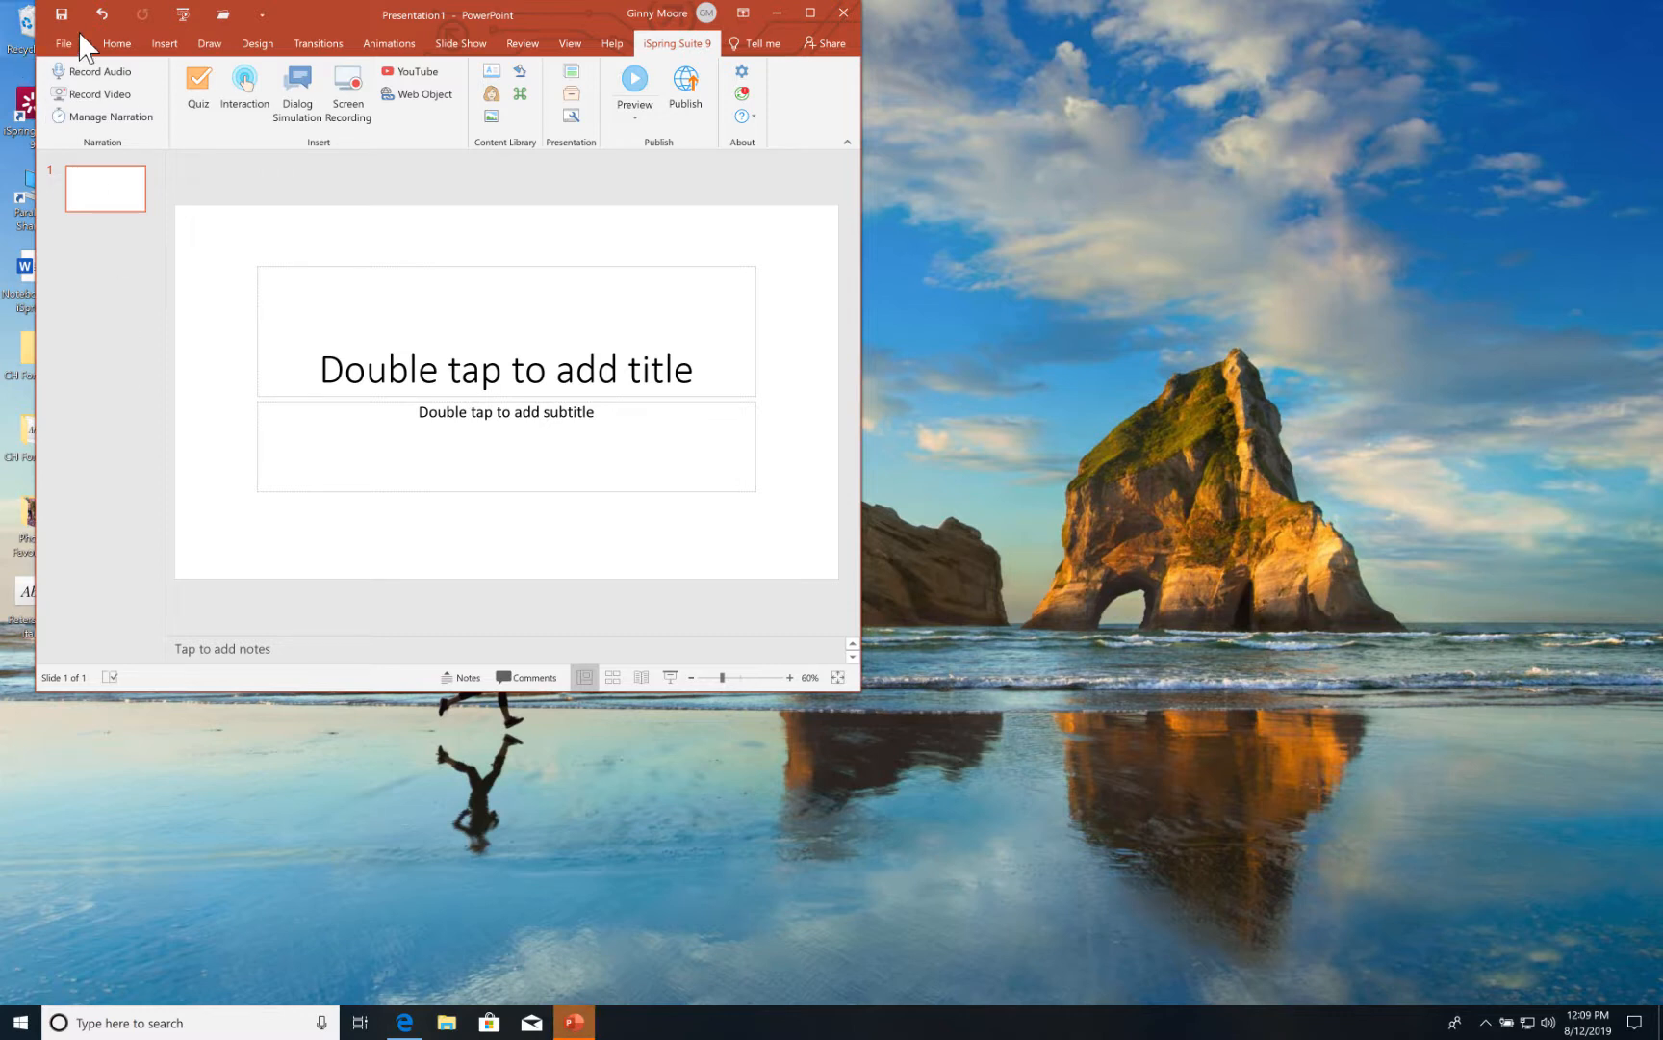
Start saving the presentation as a new file and browse to the Champagne Henriot folder.
click(61, 49)
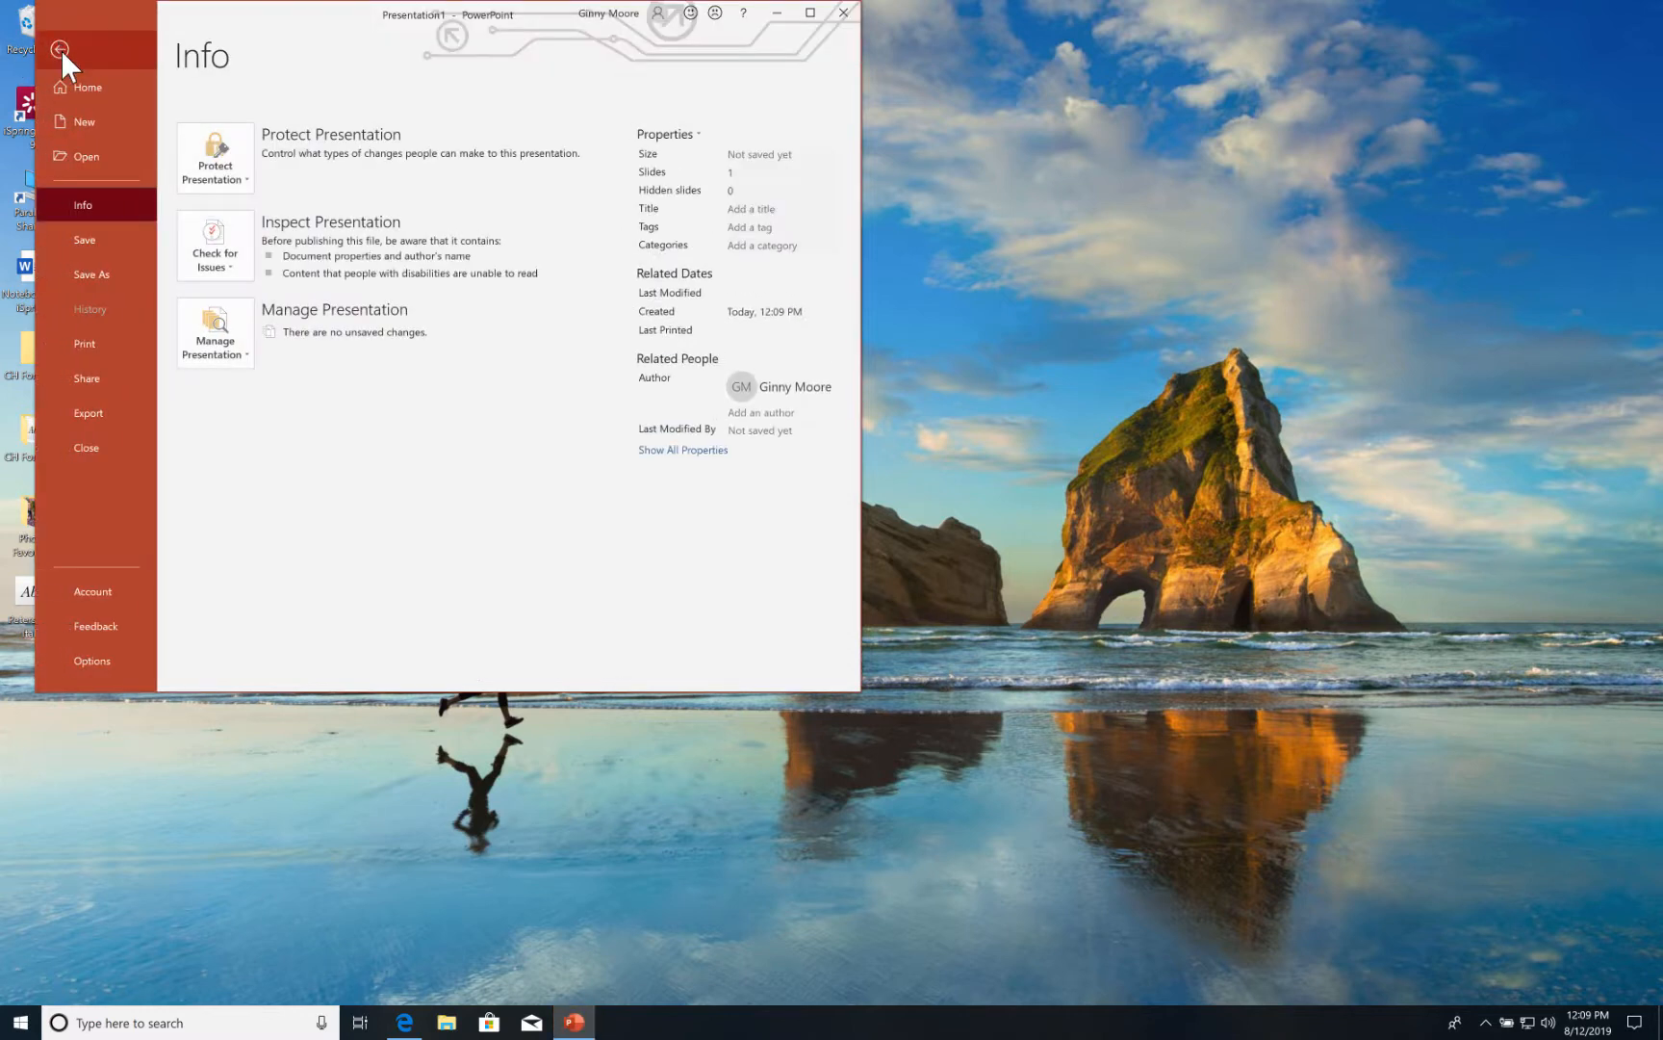
click(83, 278)
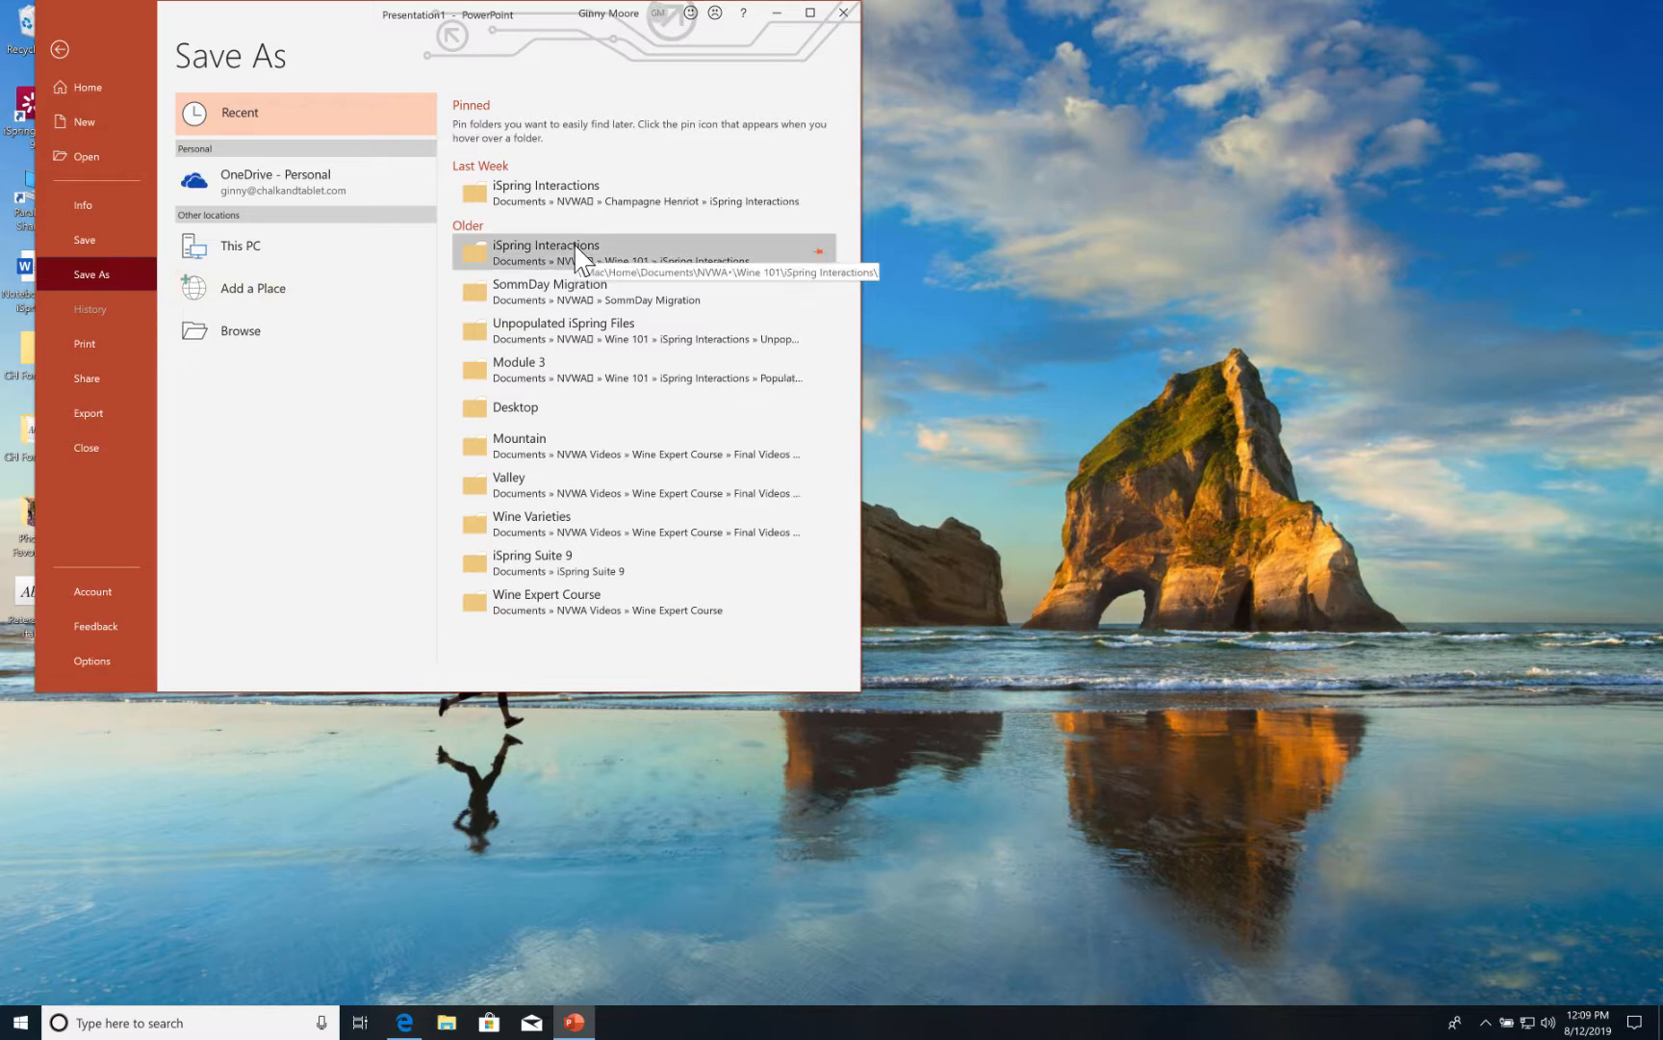
click(249, 338)
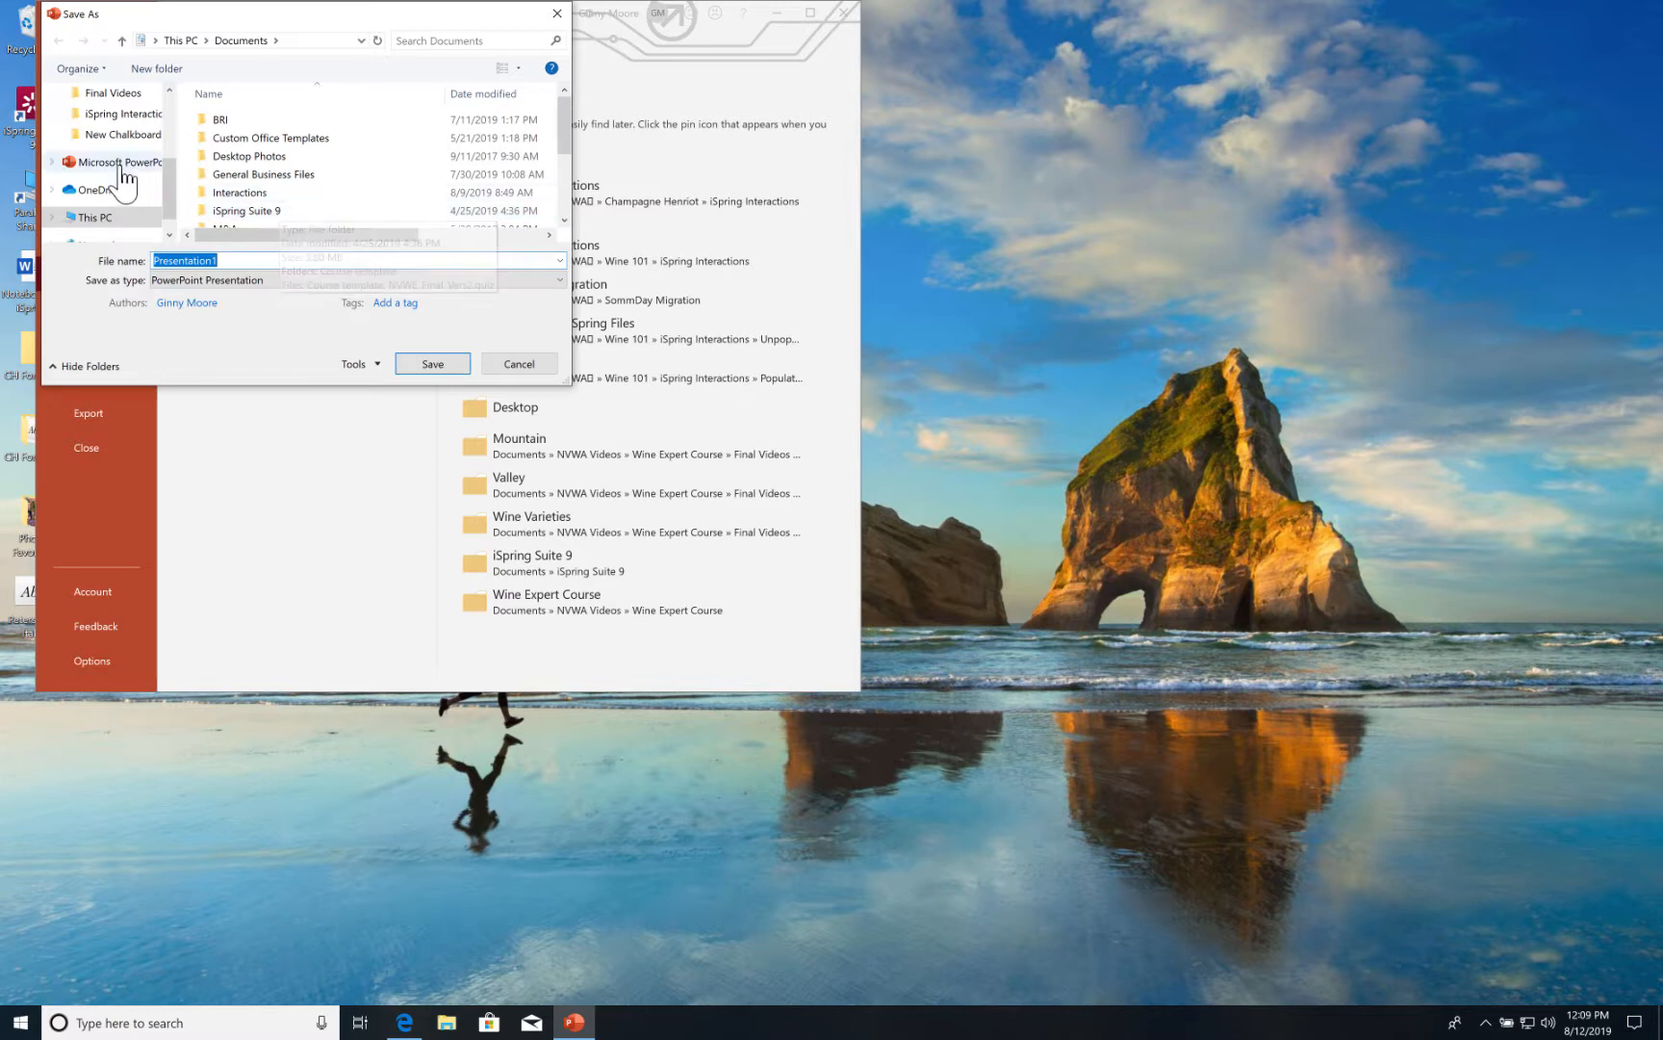
scroll(121, 168, up, 2)
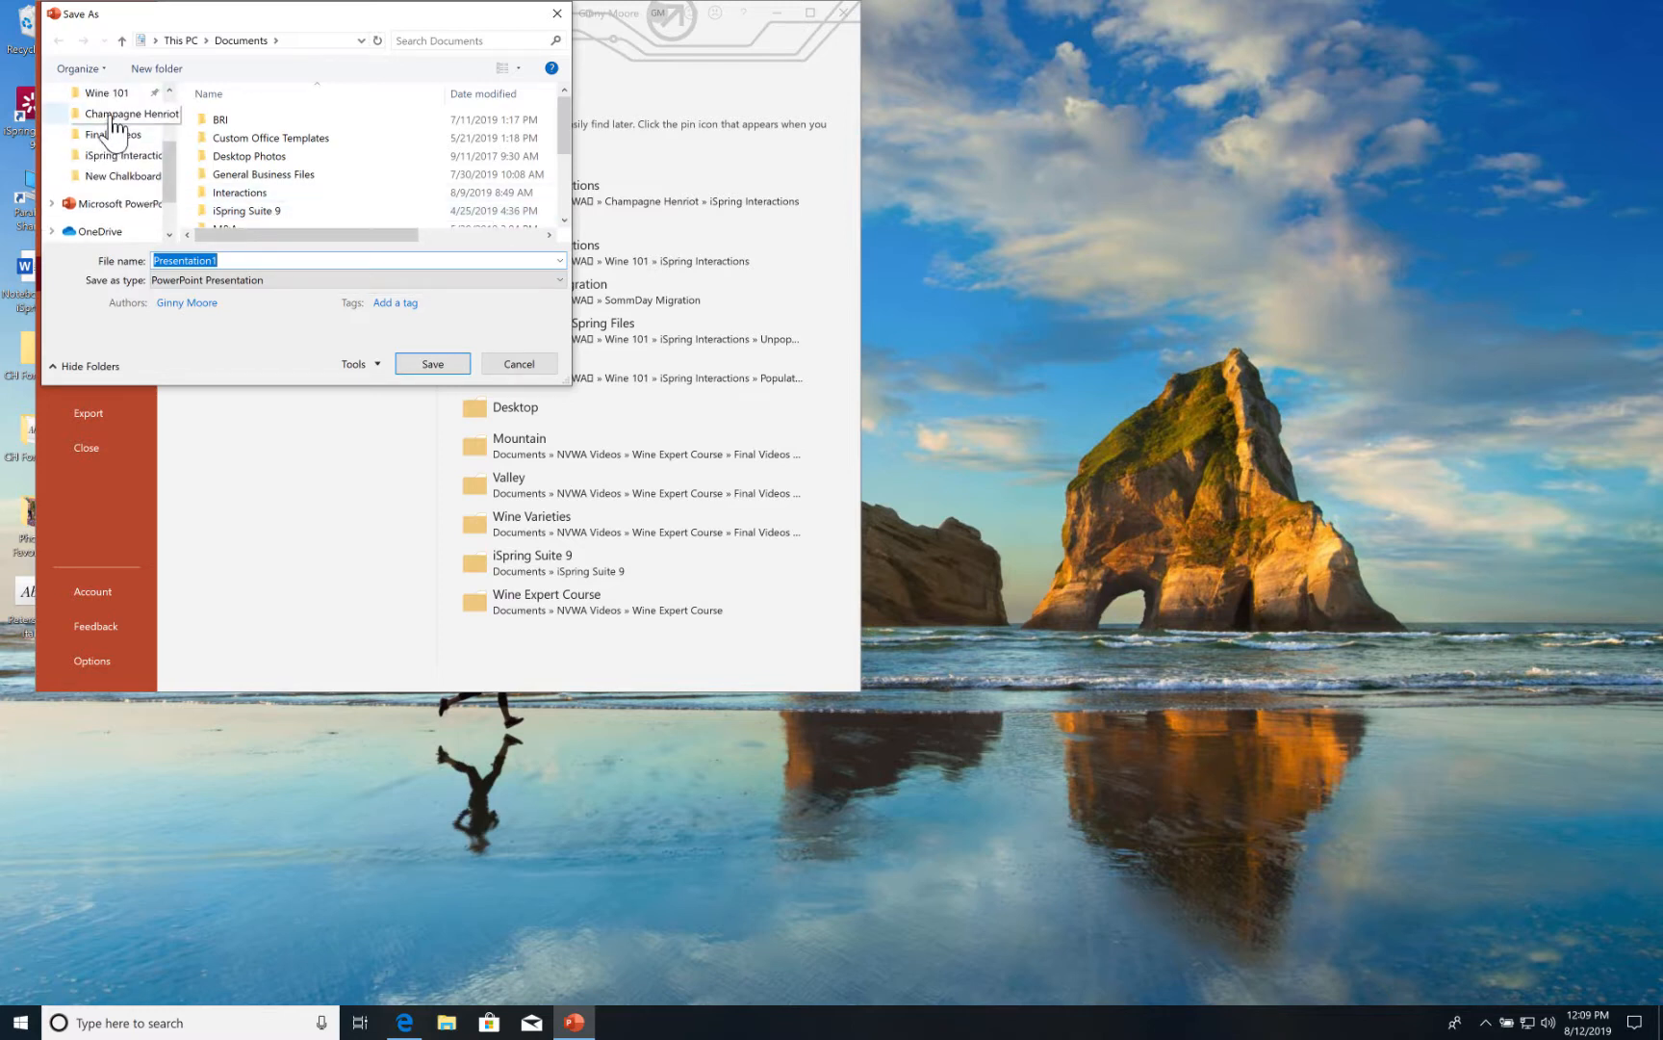
click(113, 115)
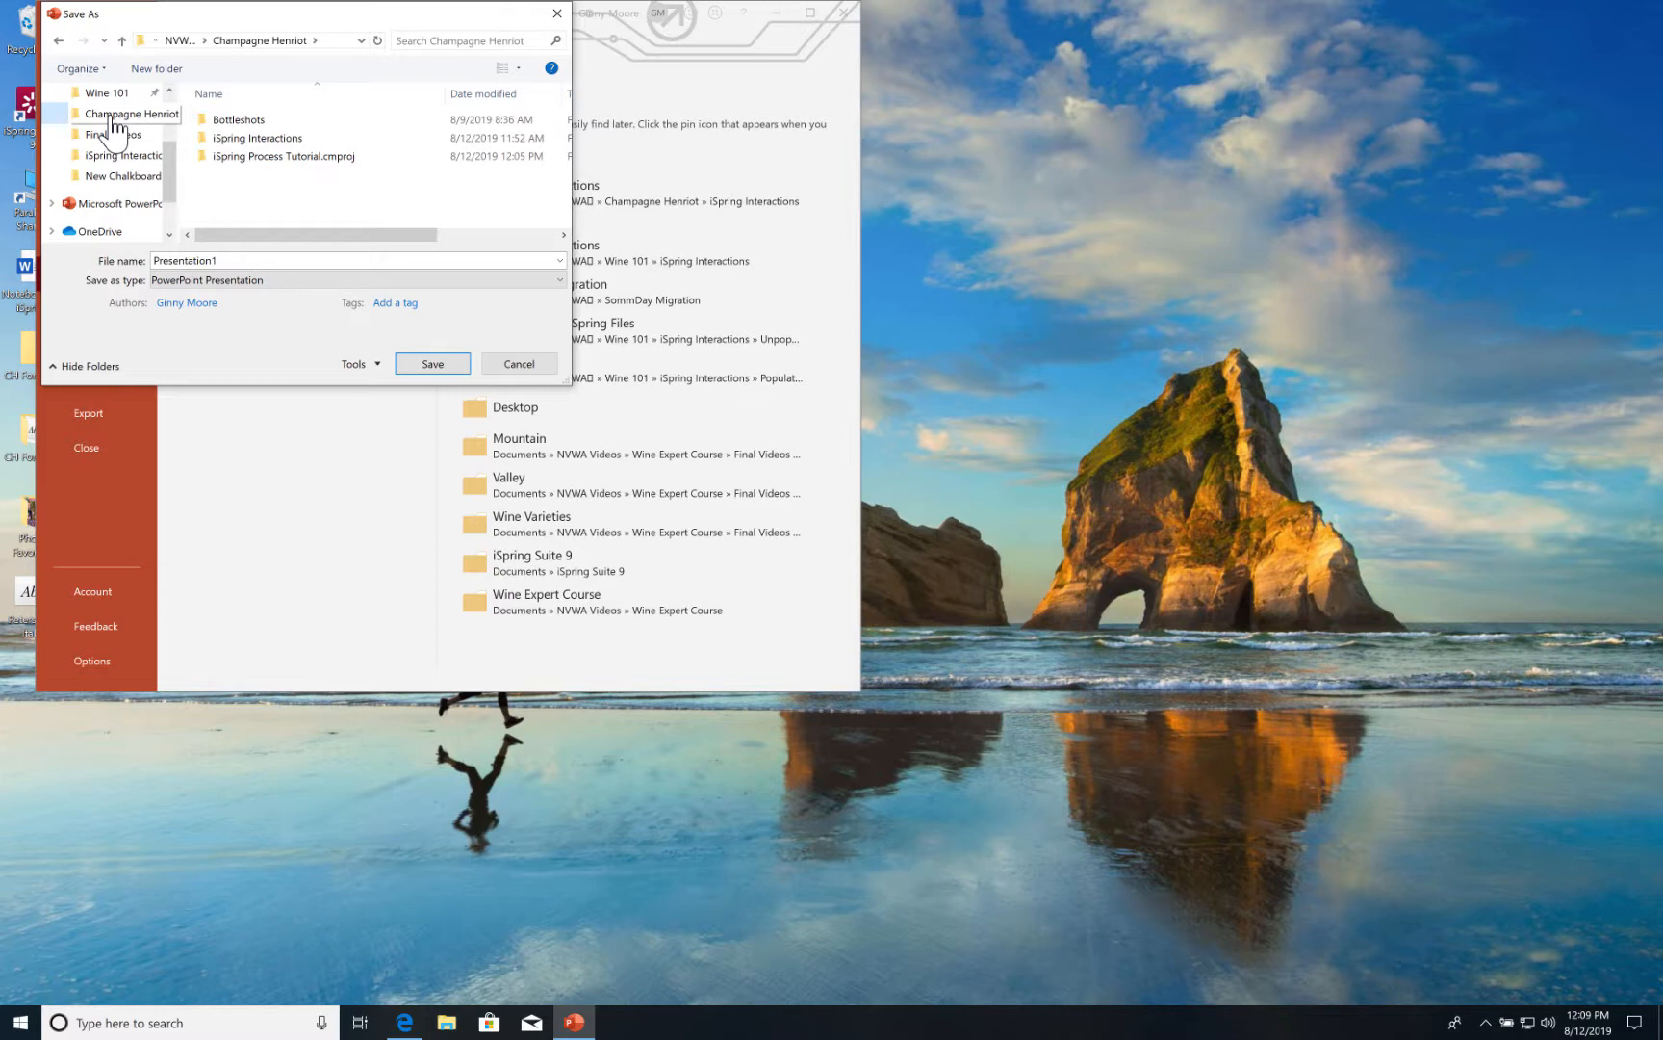
click(240, 143)
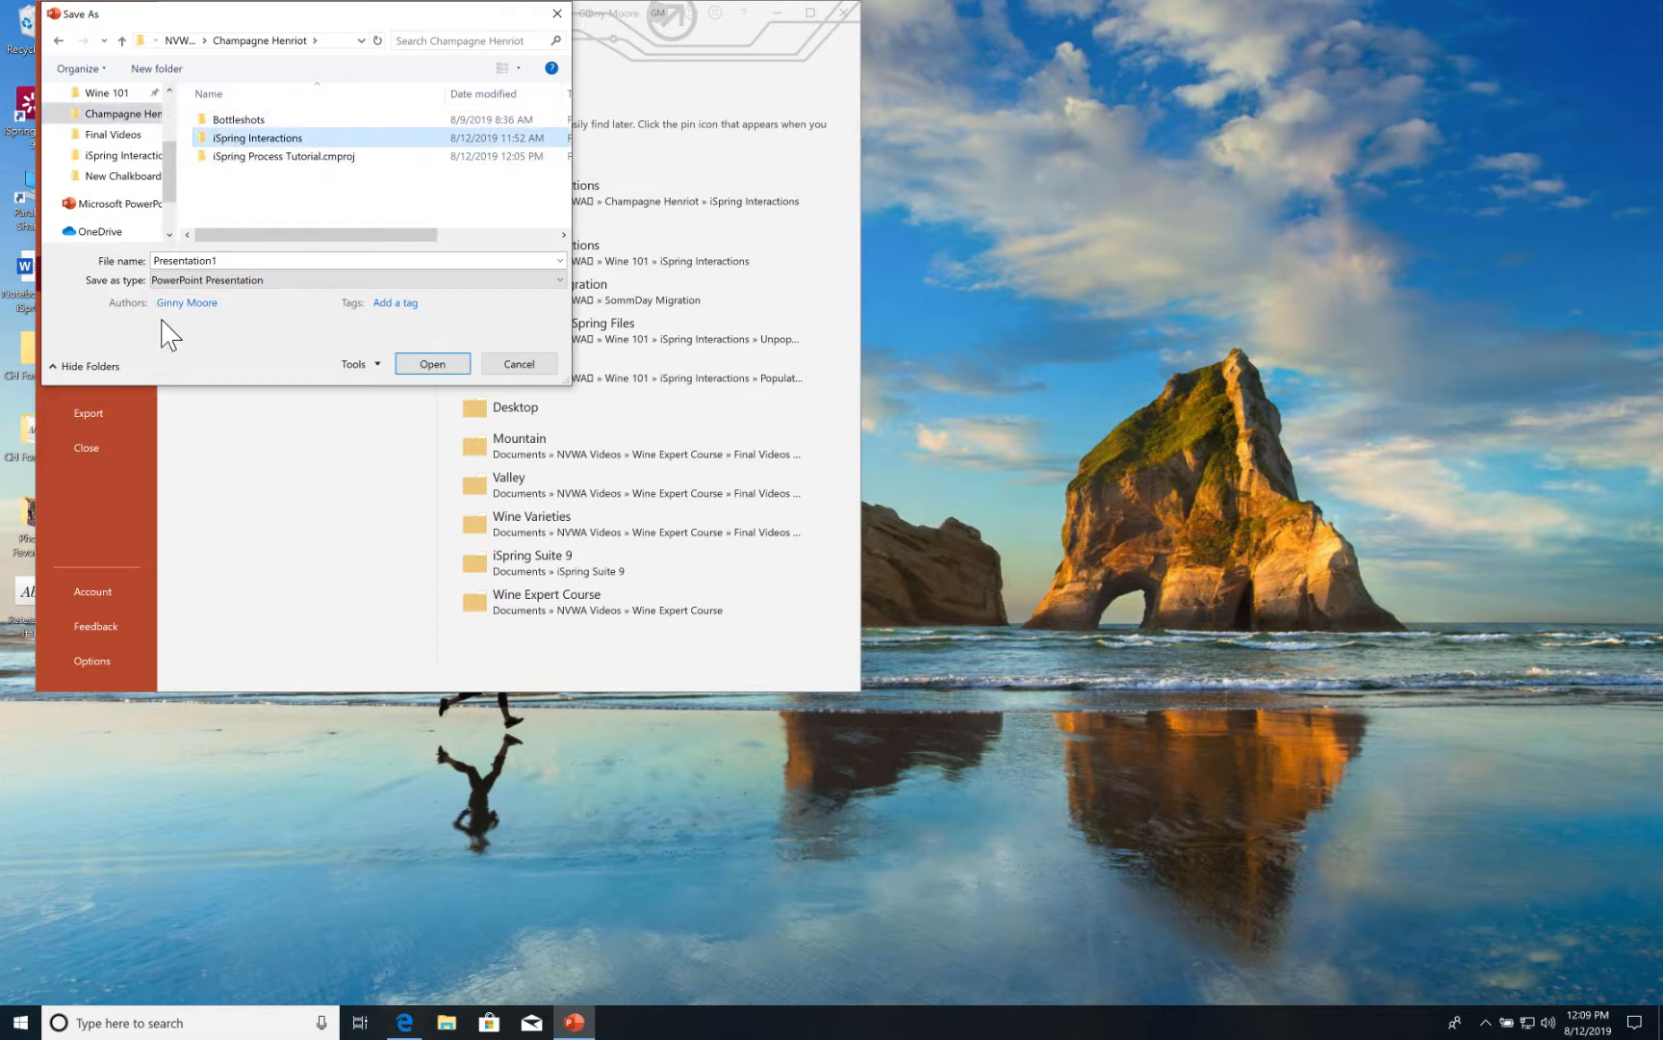
Name the file "Topography of the Champagne Viticole Region - iSpring Course" and save it in the iSpring Interactions subfolder.
click(159, 260)
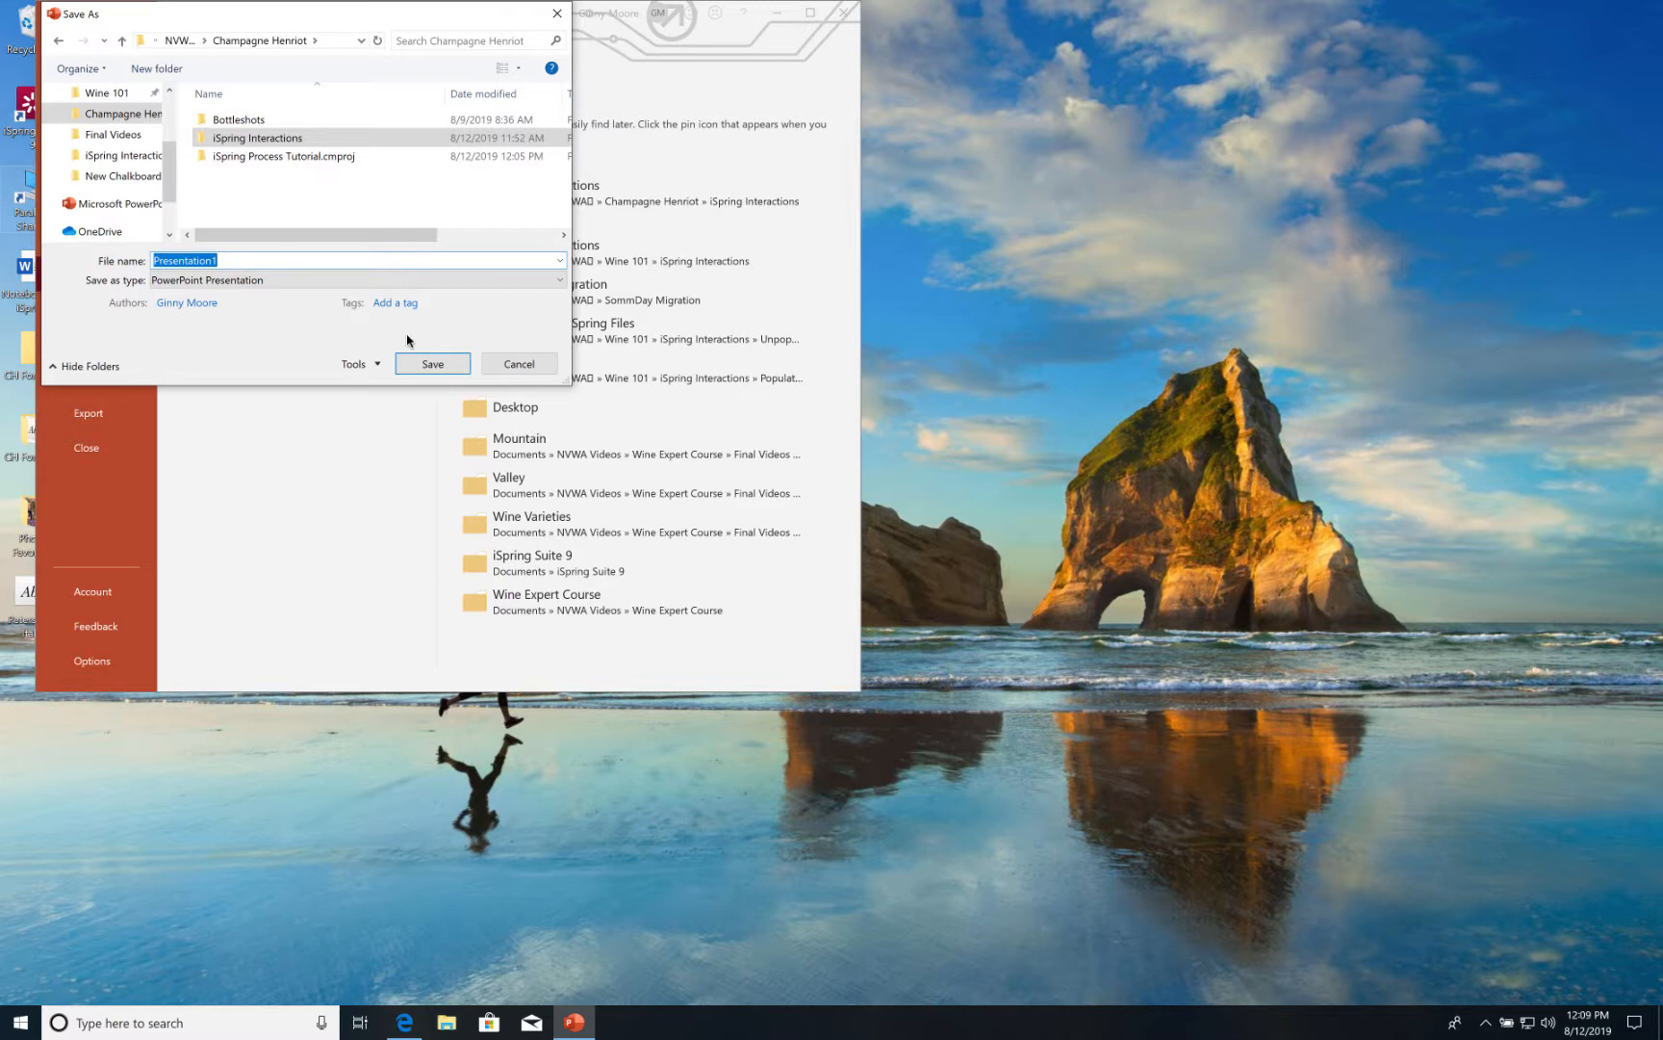
drag(224, 262, 138, 262)
text(Topography of the Champagne Viticole Region)
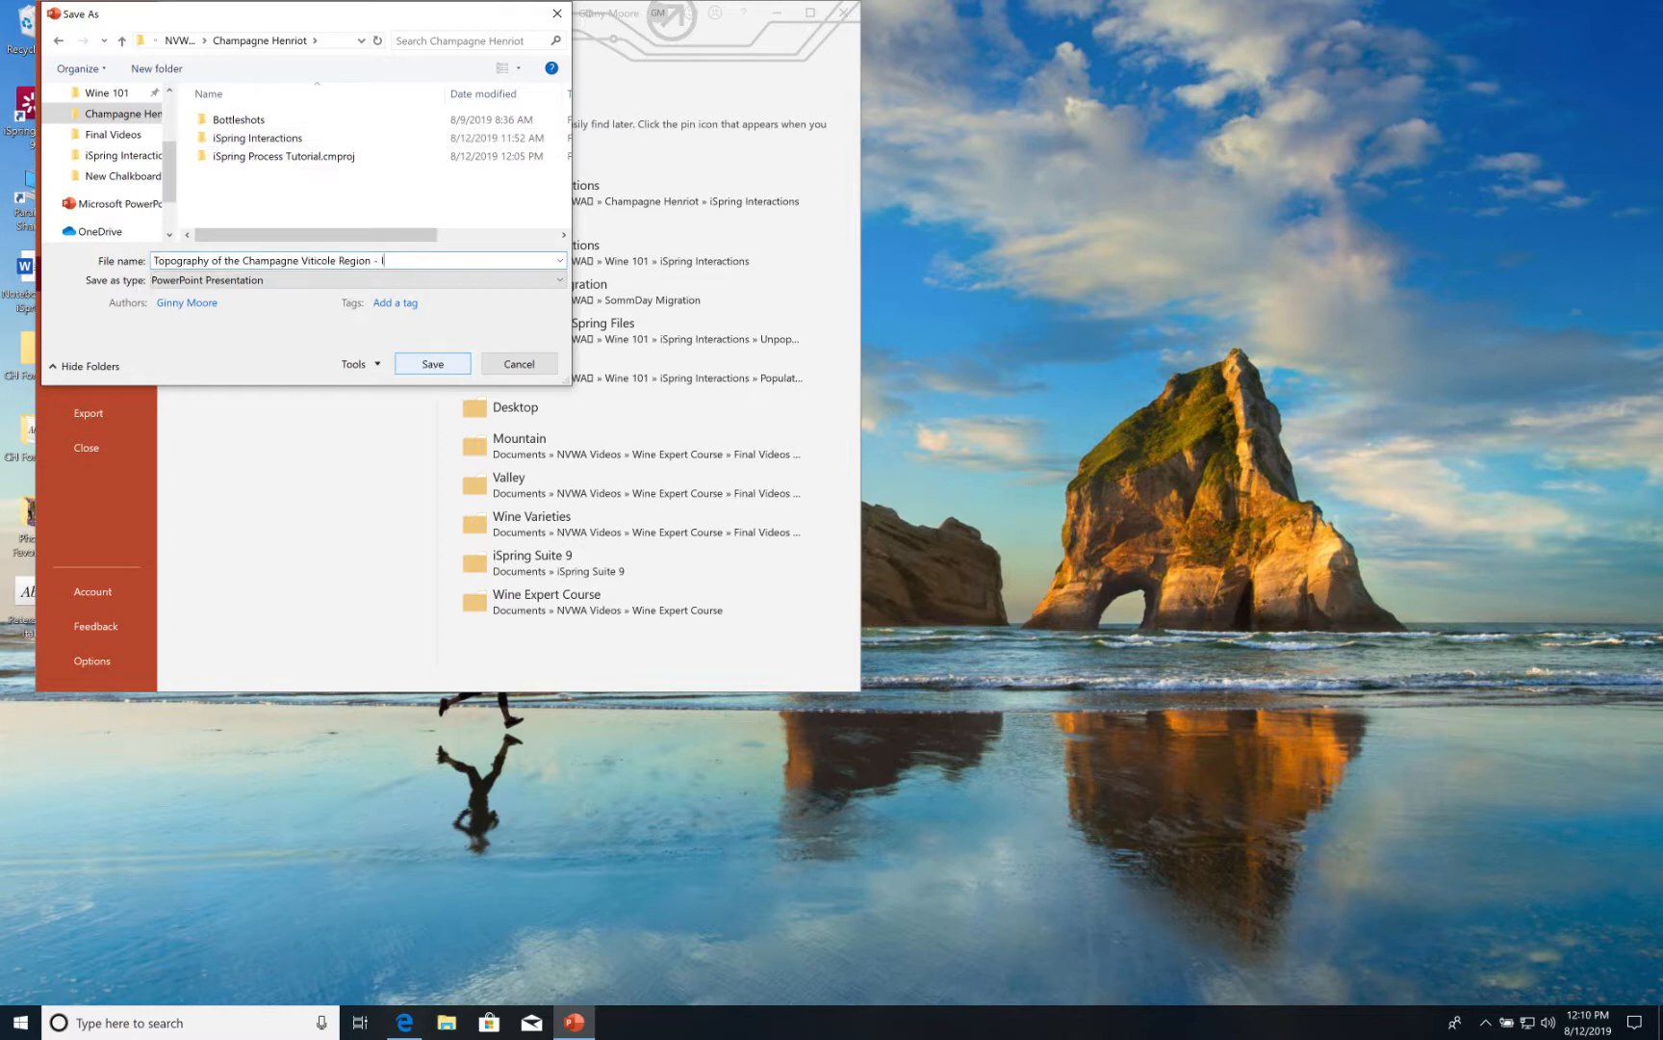
text(iSpring Course)
double_click(240, 141)
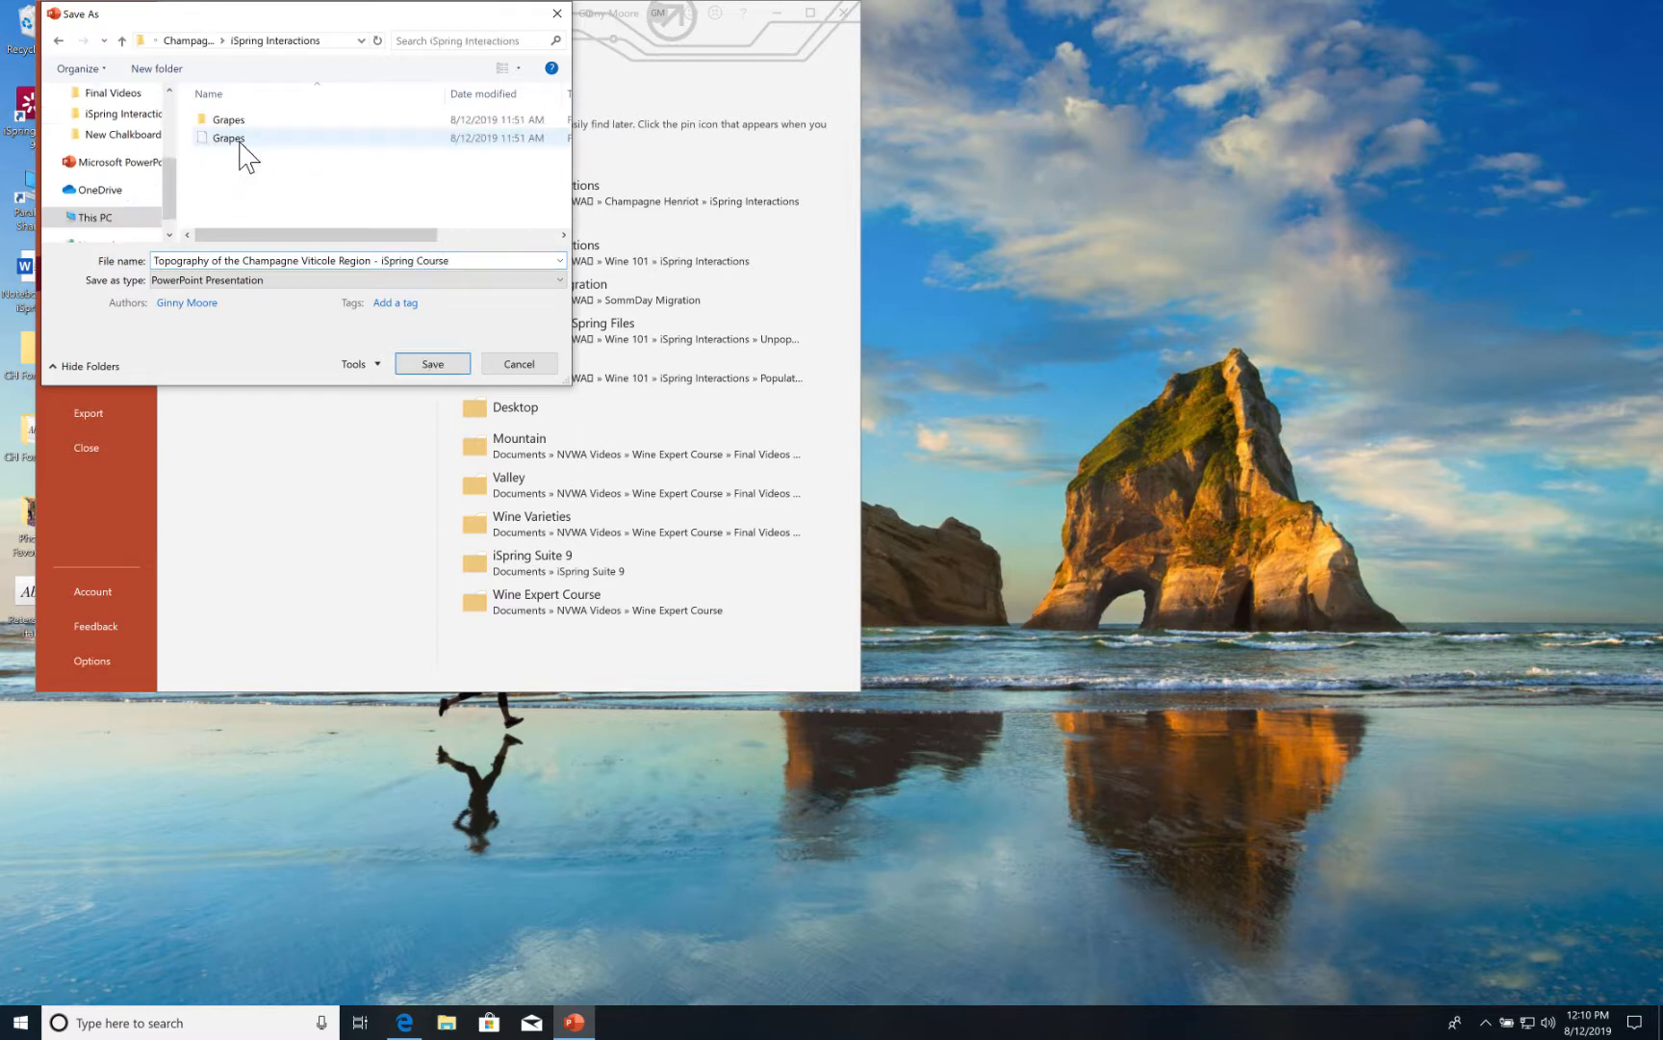
click(425, 368)
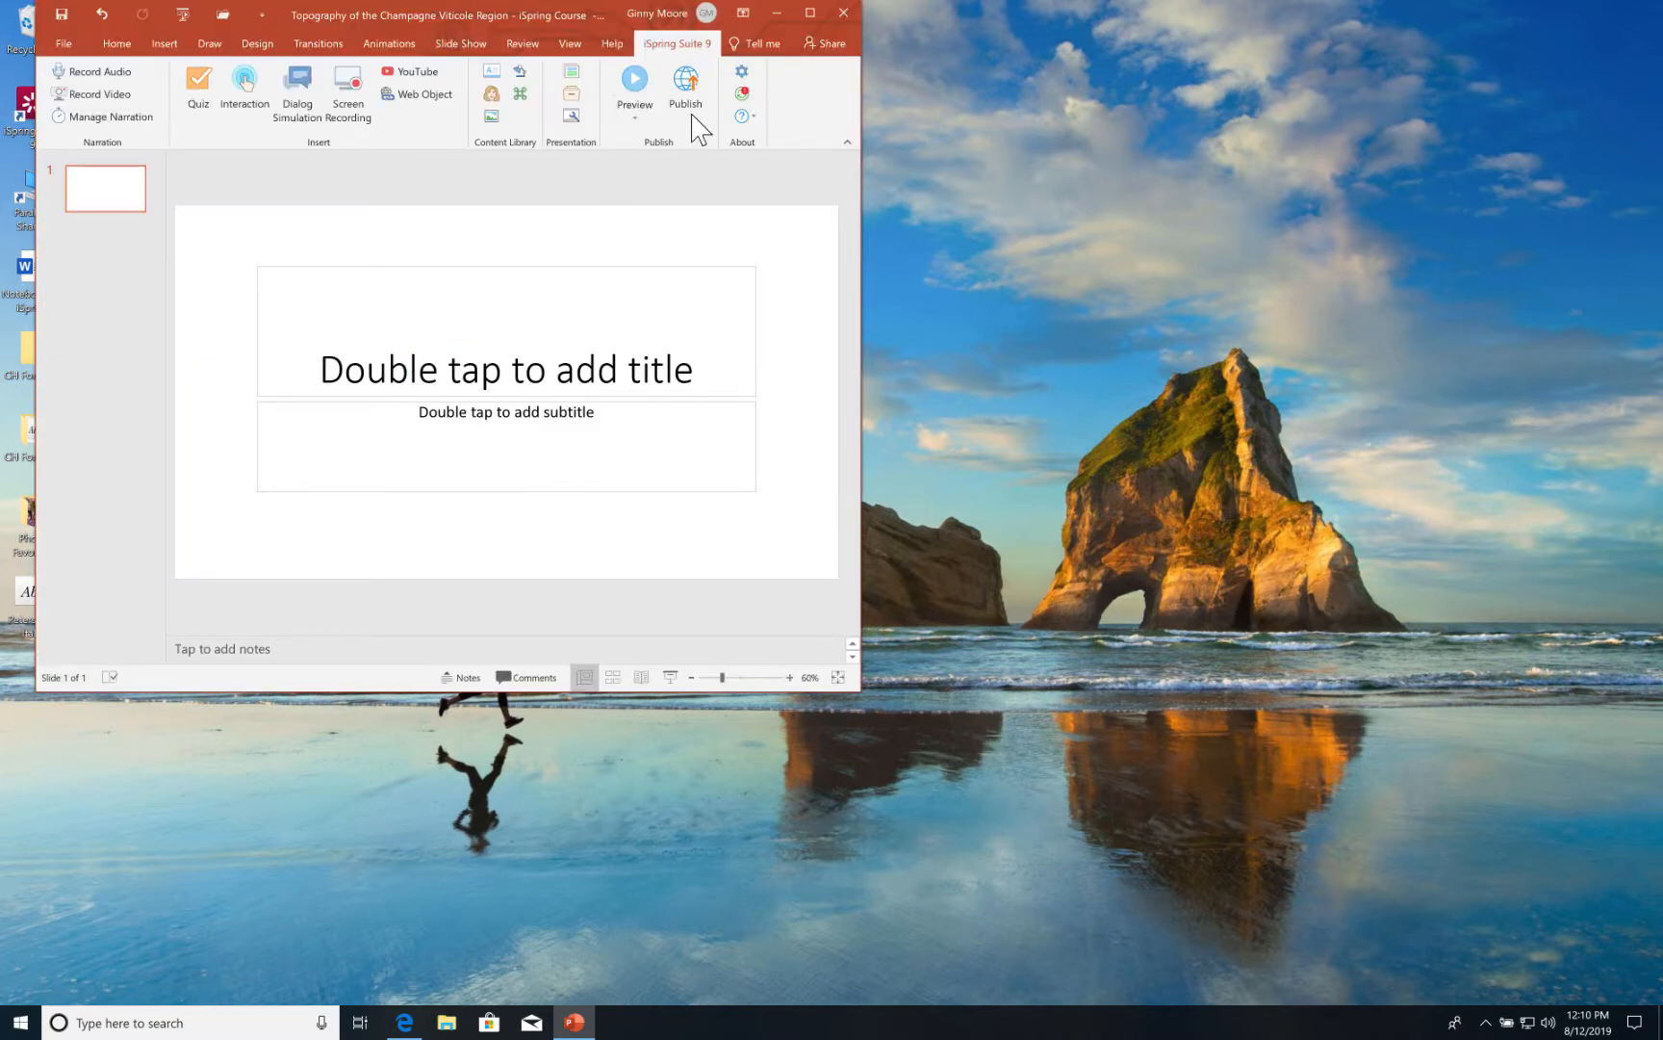
Maximize the presentation window and disable the Sidebar in the iSpring player's layout, keeping the Top Bar and Bottom Bar.
click(811, 14)
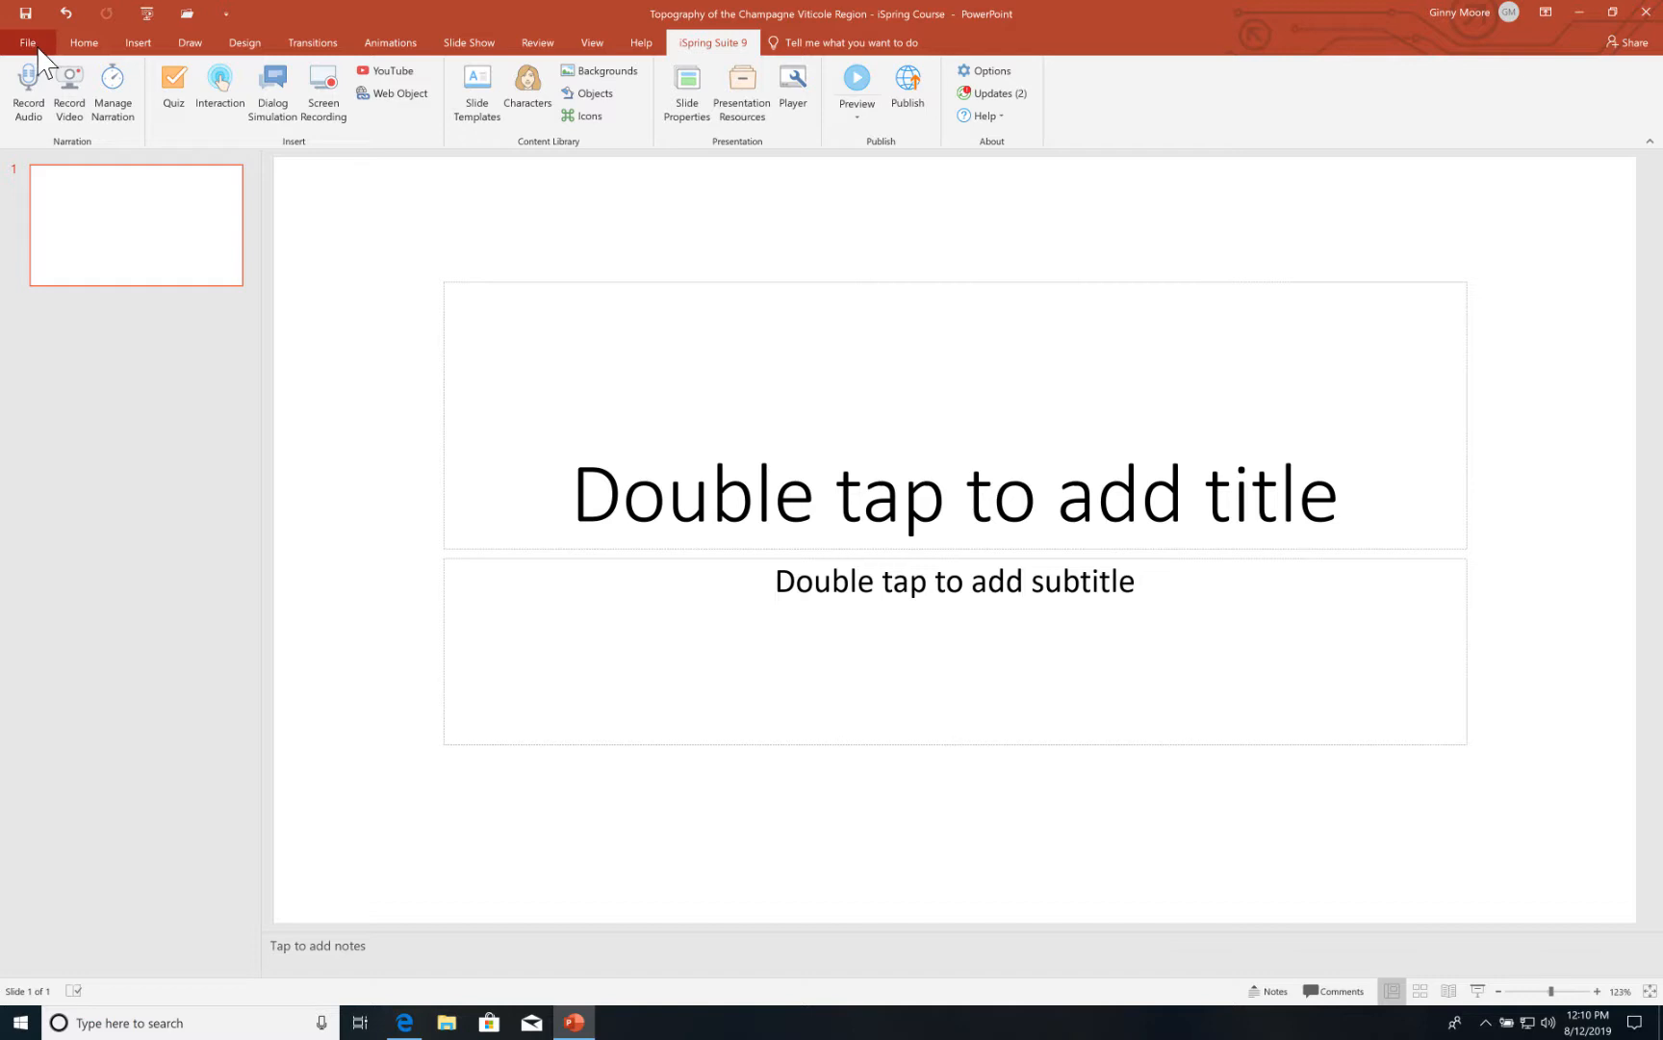
click(797, 89)
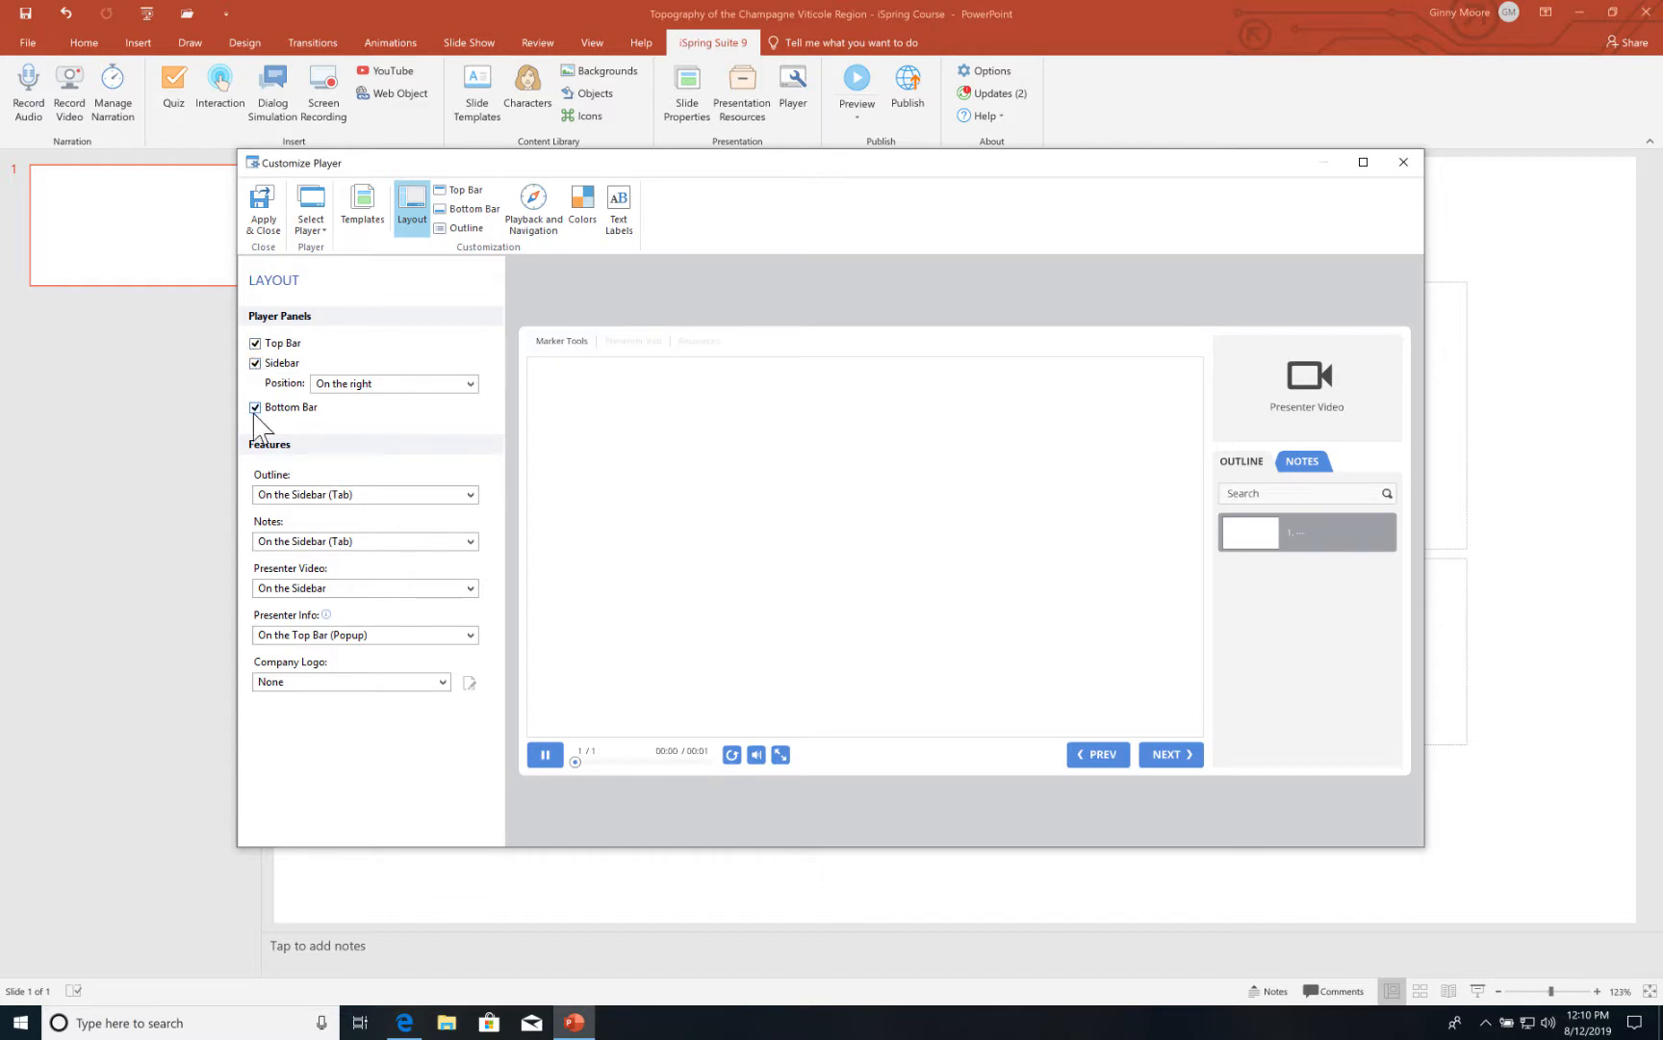
click(255, 364)
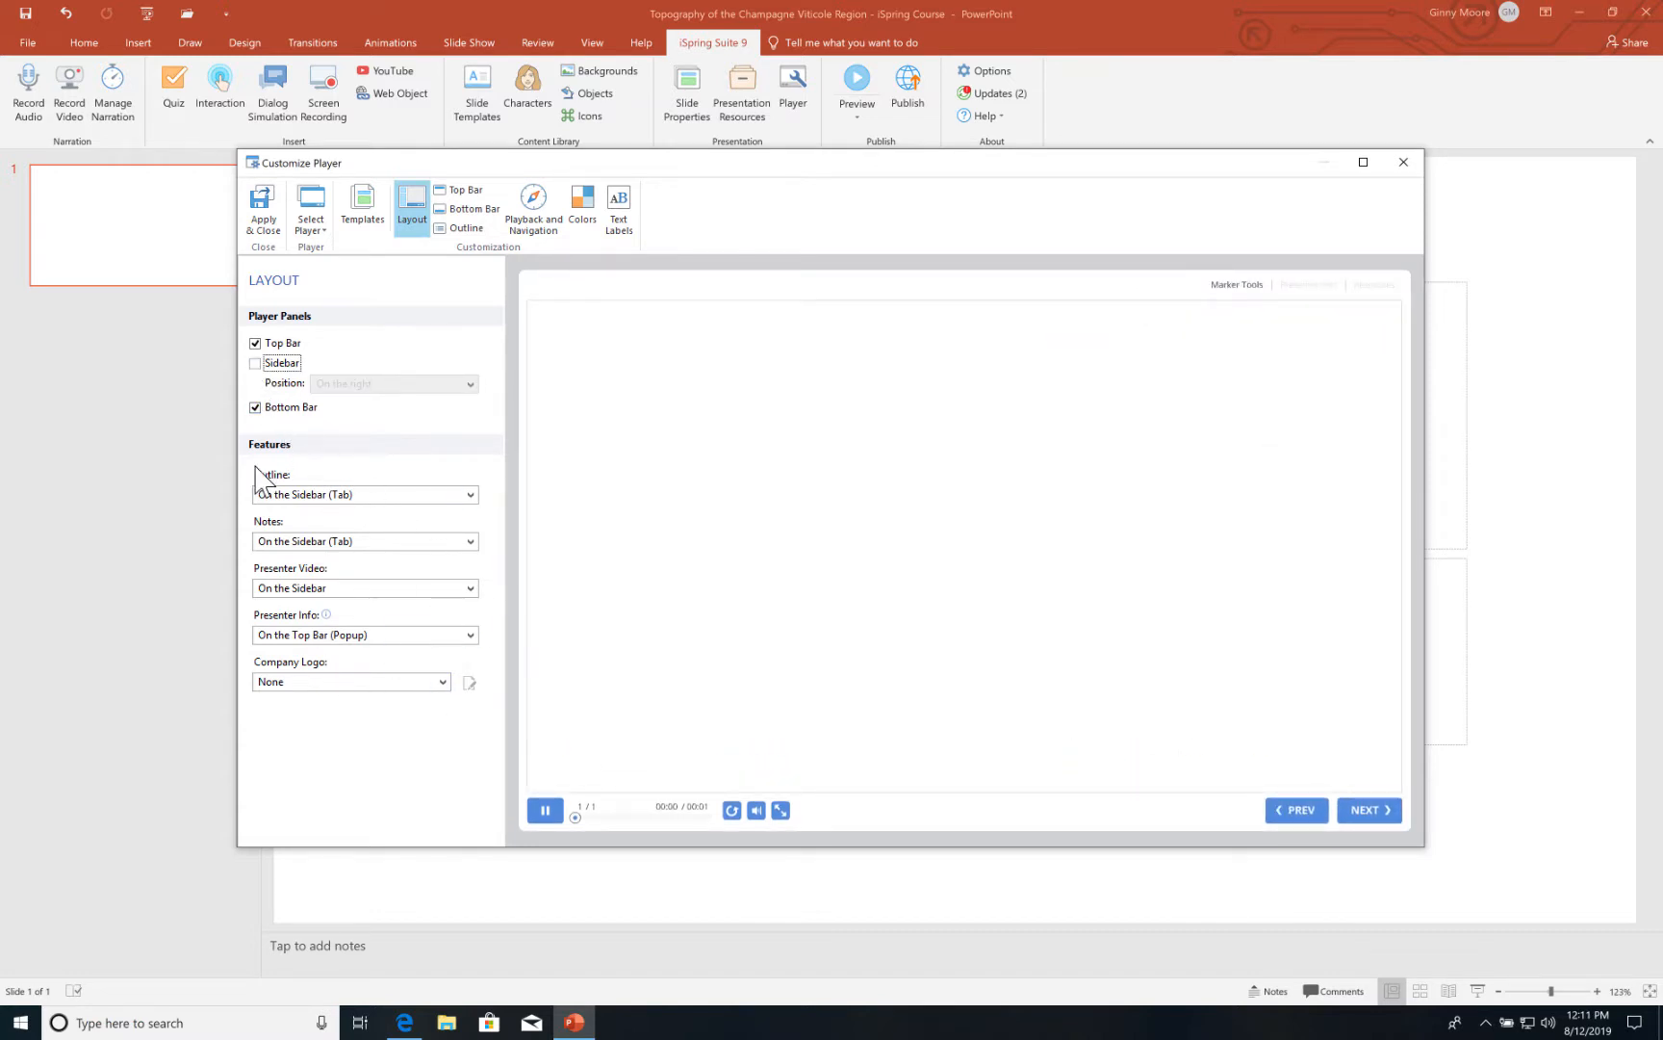
Enable only the Outline button on the player's top bar and remove the volume control from the bottom bar.
click(469, 198)
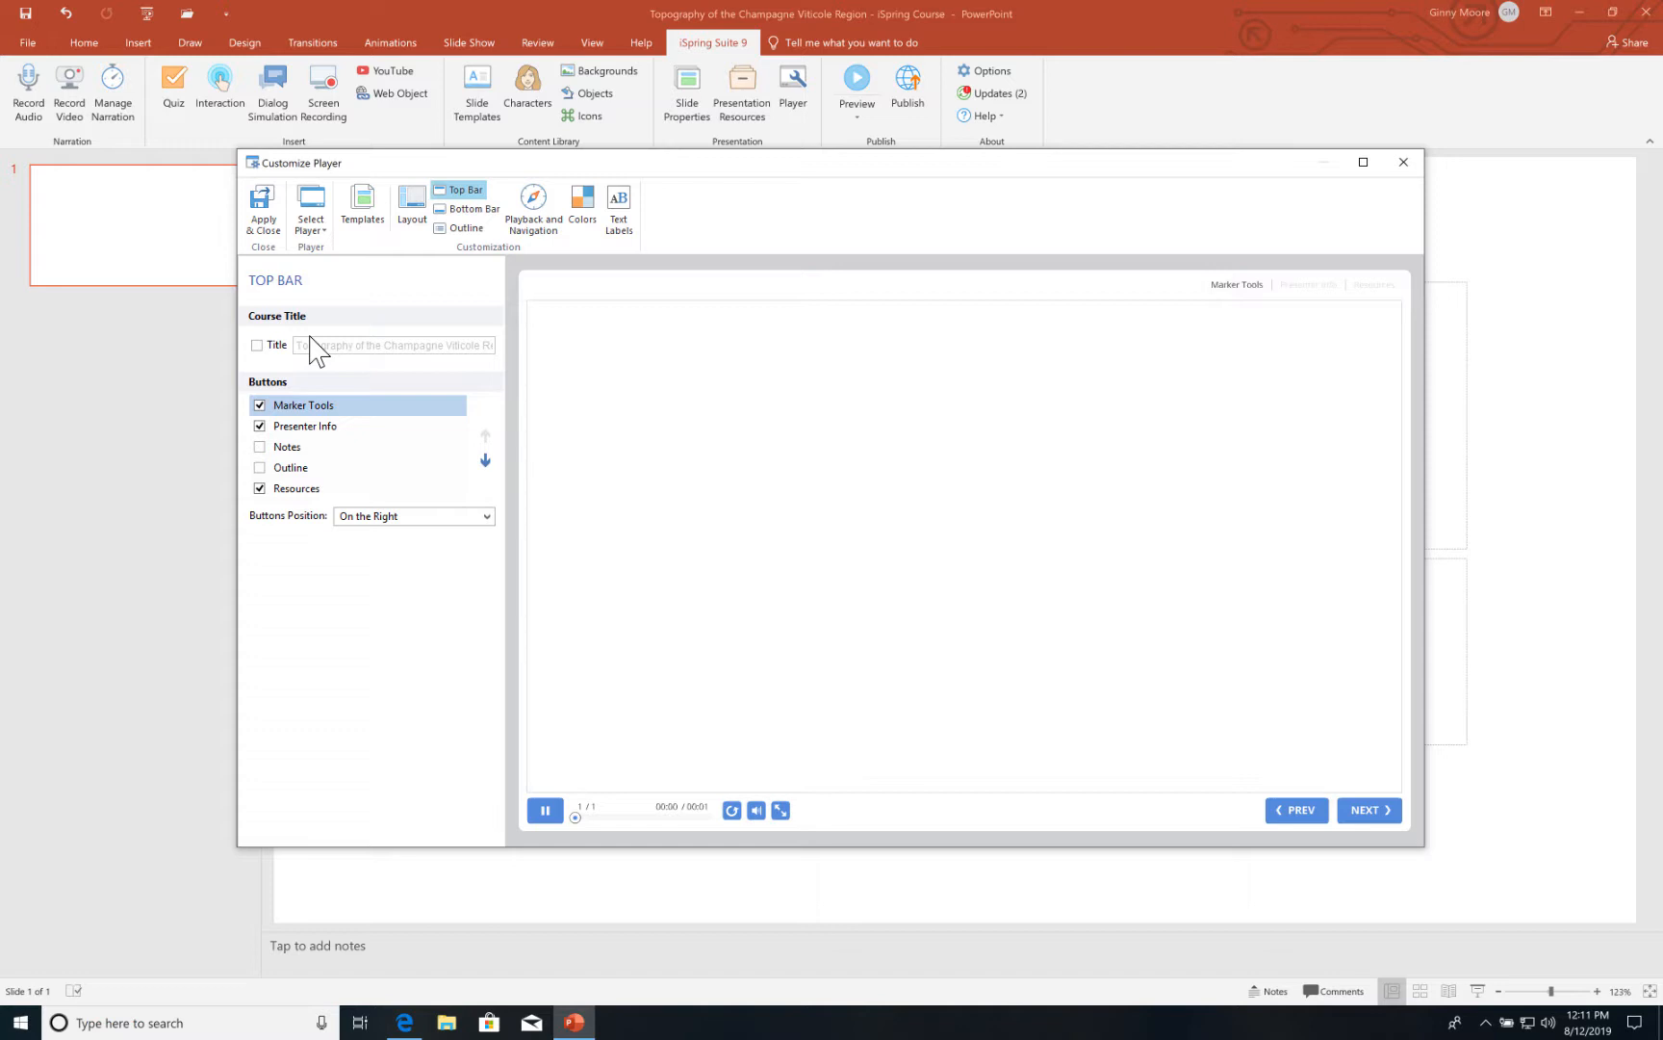
click(259, 468)
click(259, 488)
click(259, 425)
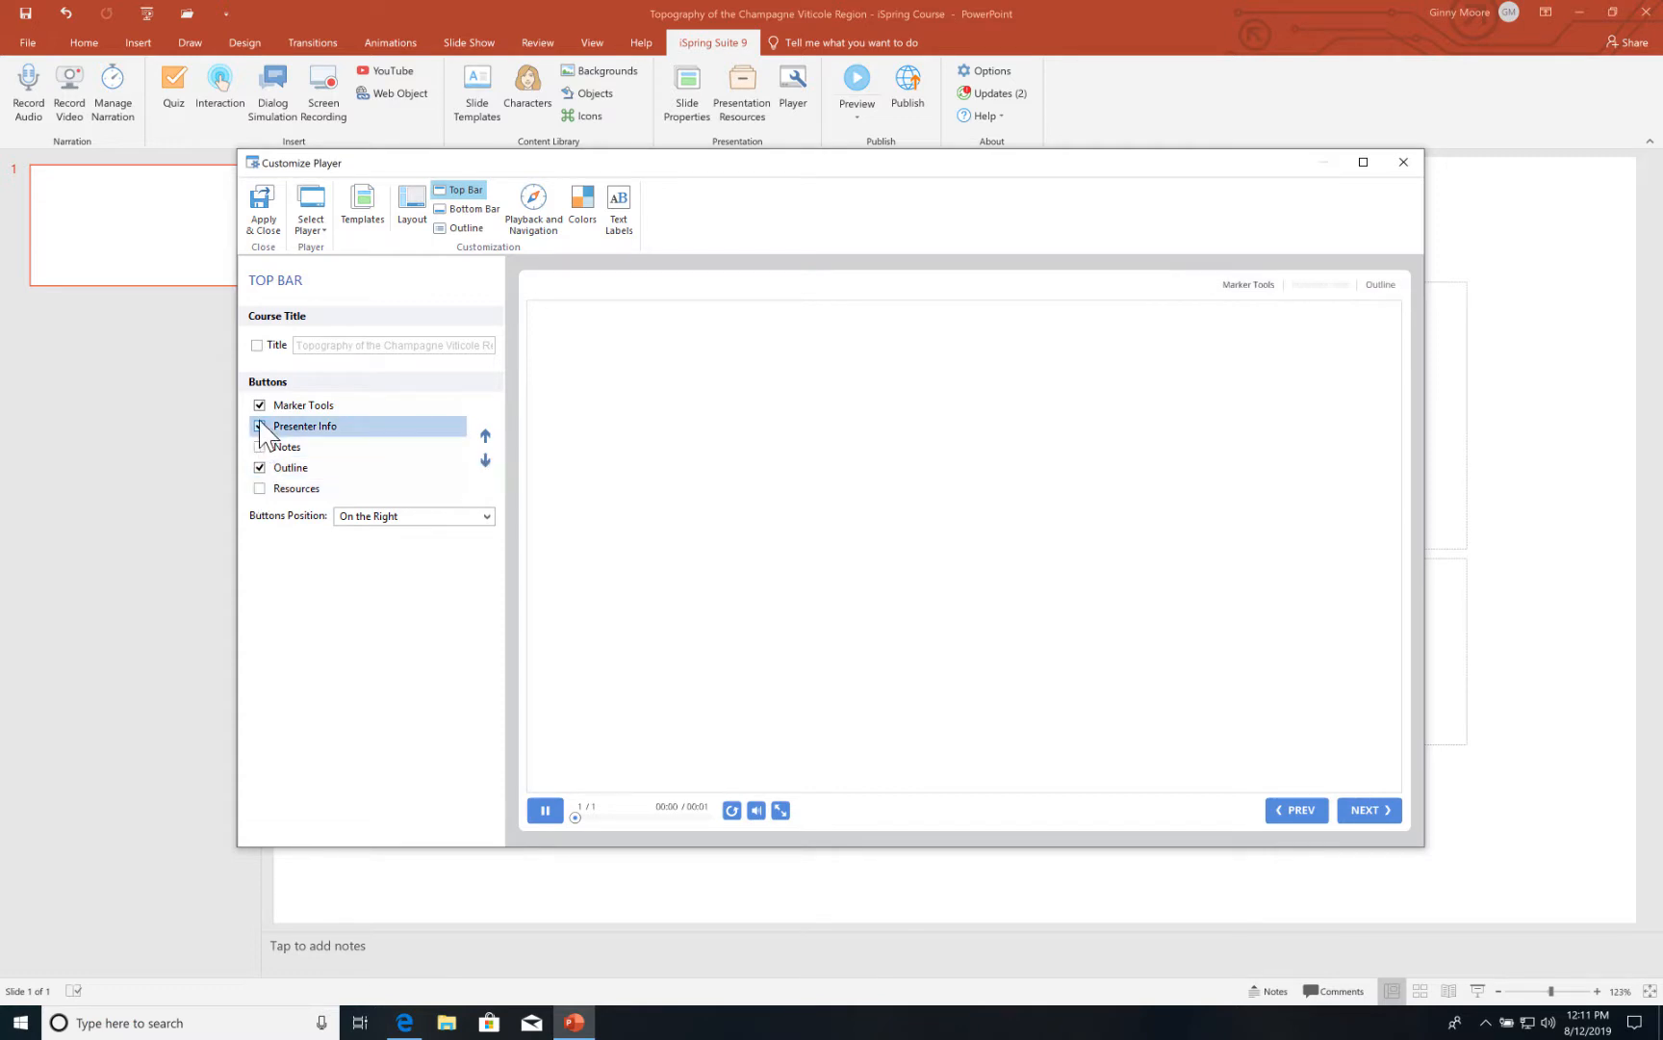
click(259, 404)
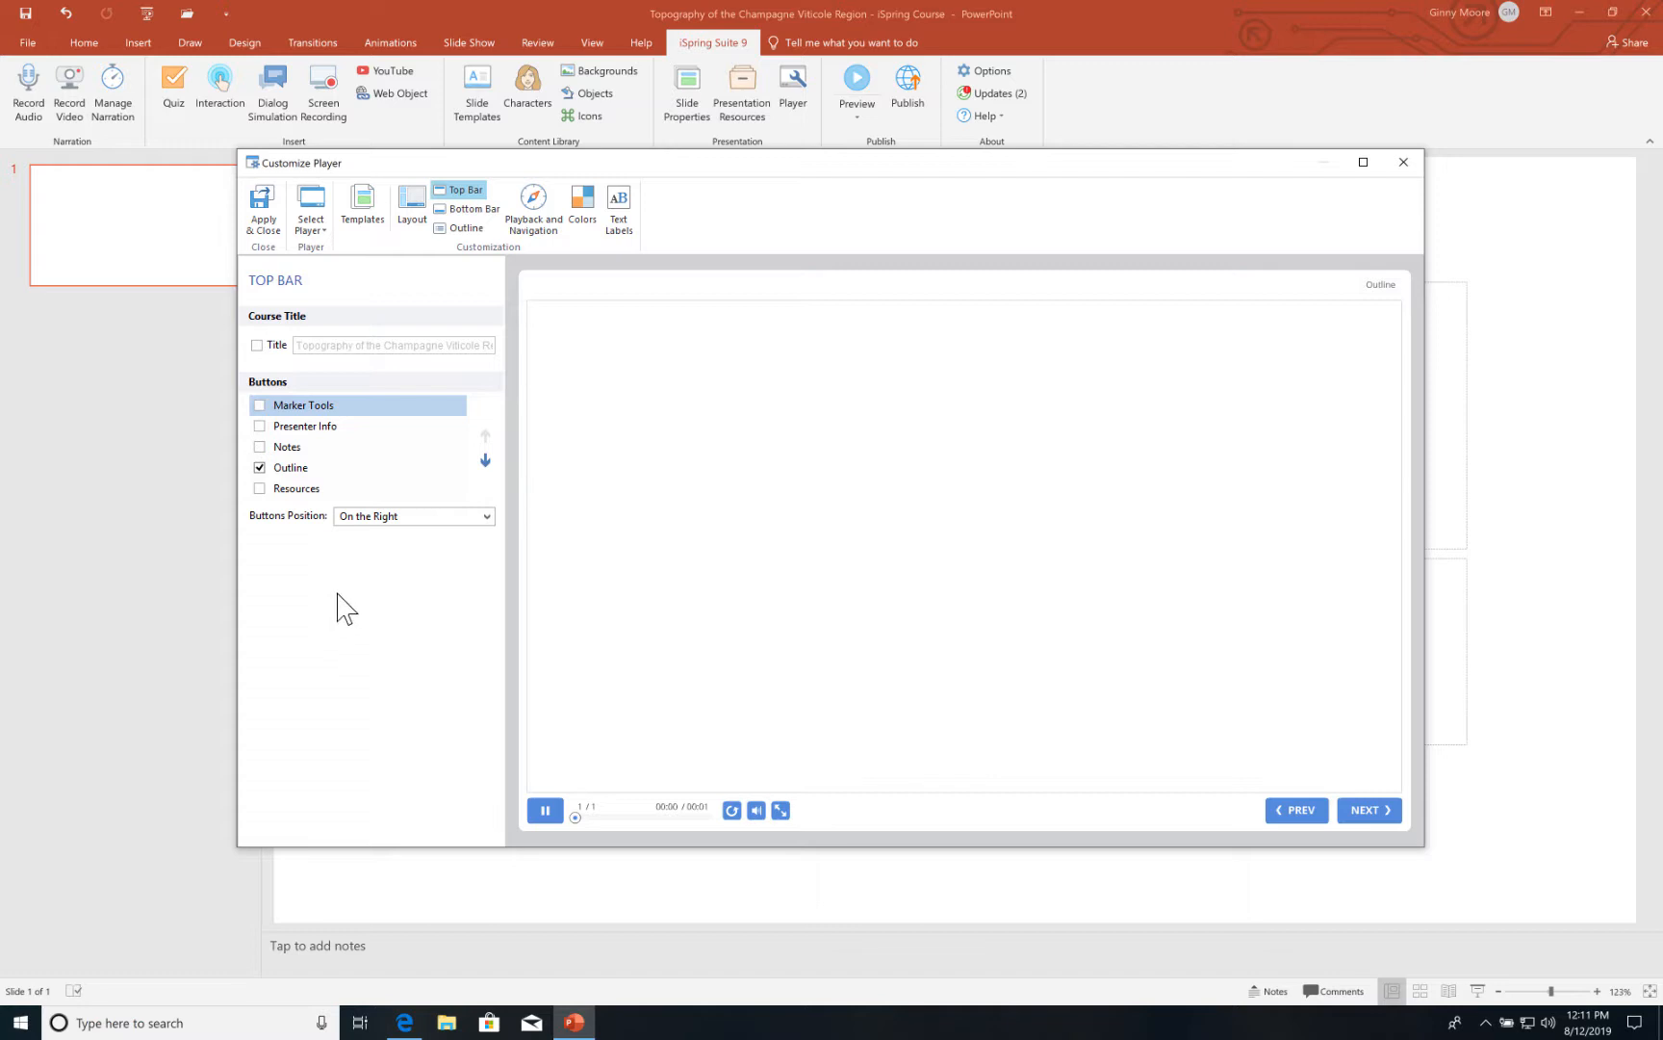
click(459, 208)
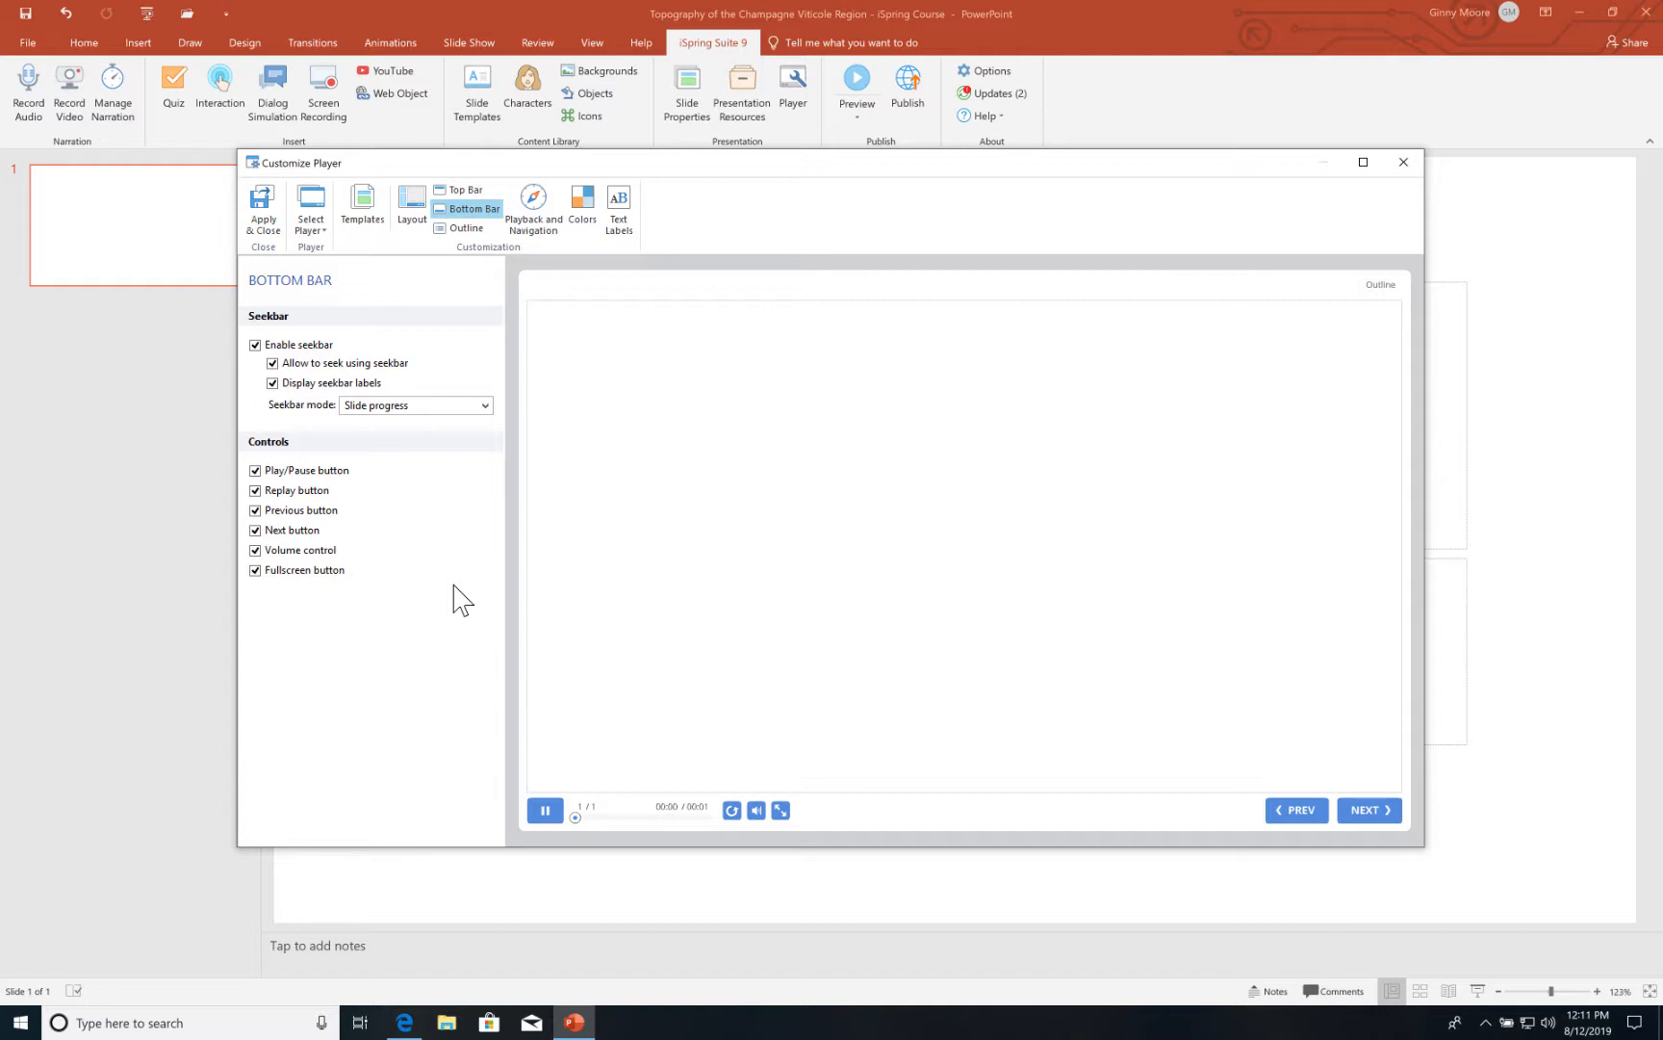
click(256, 553)
Set the player's main Page Background and Player Background colors to FFFFFF.
click(591, 210)
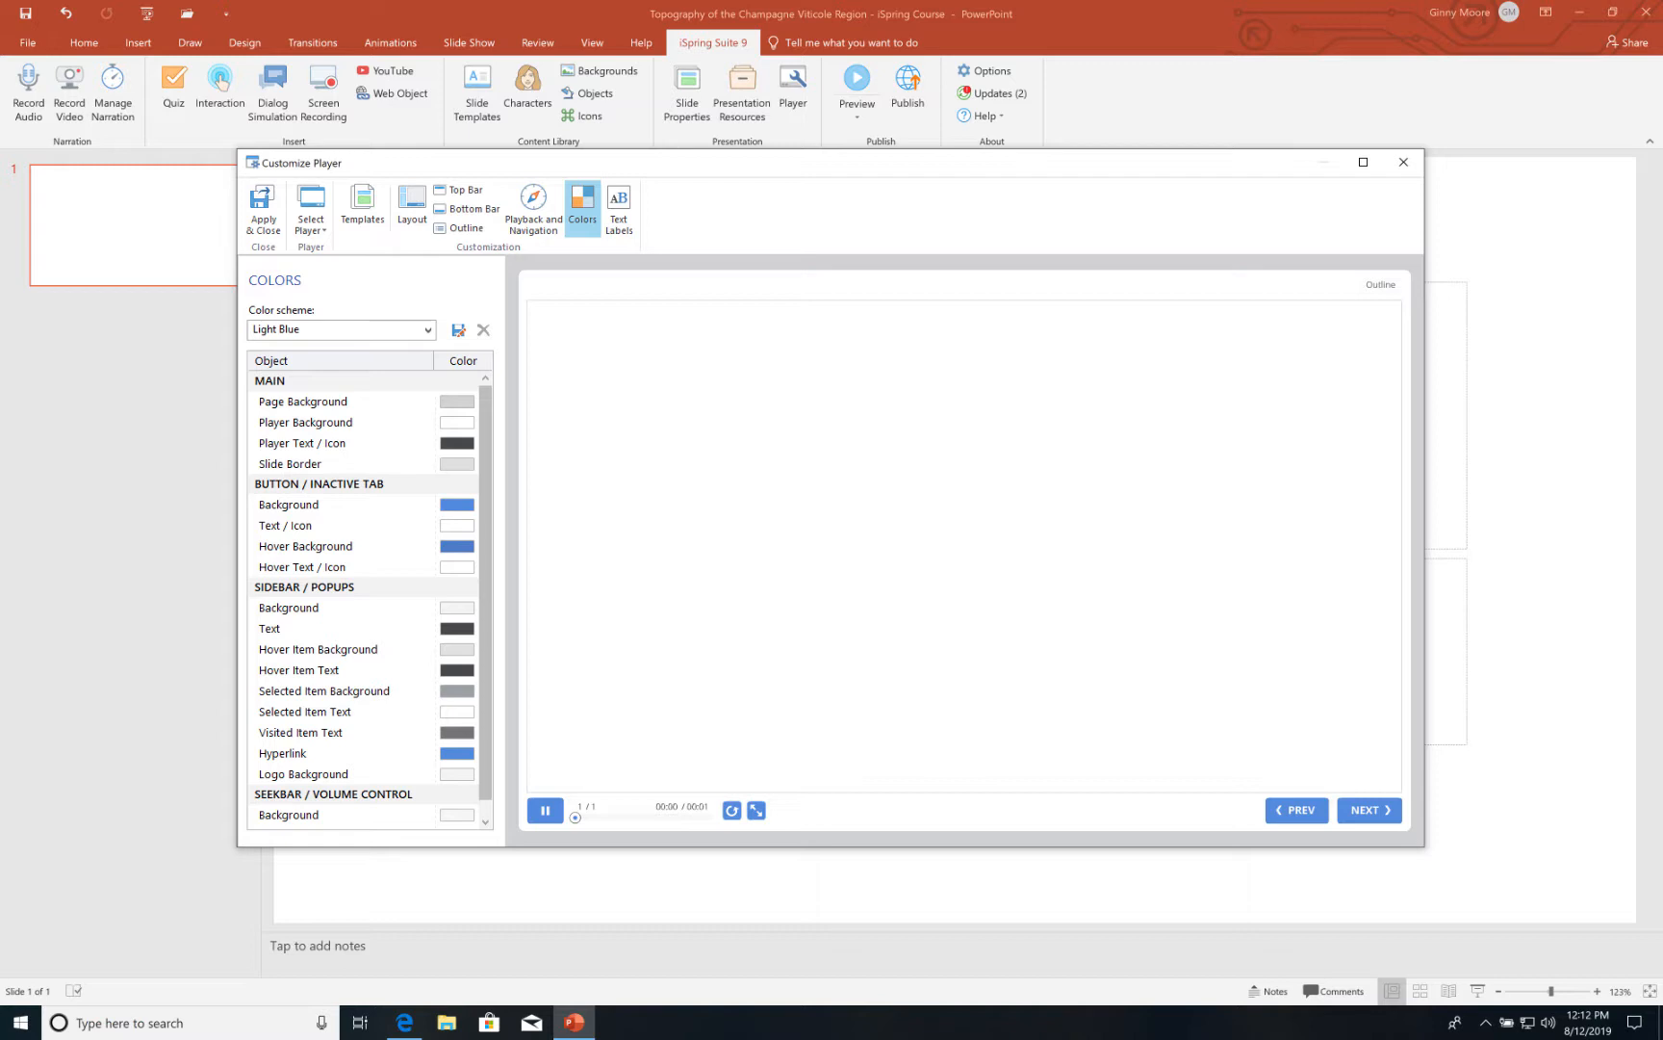
click(458, 401)
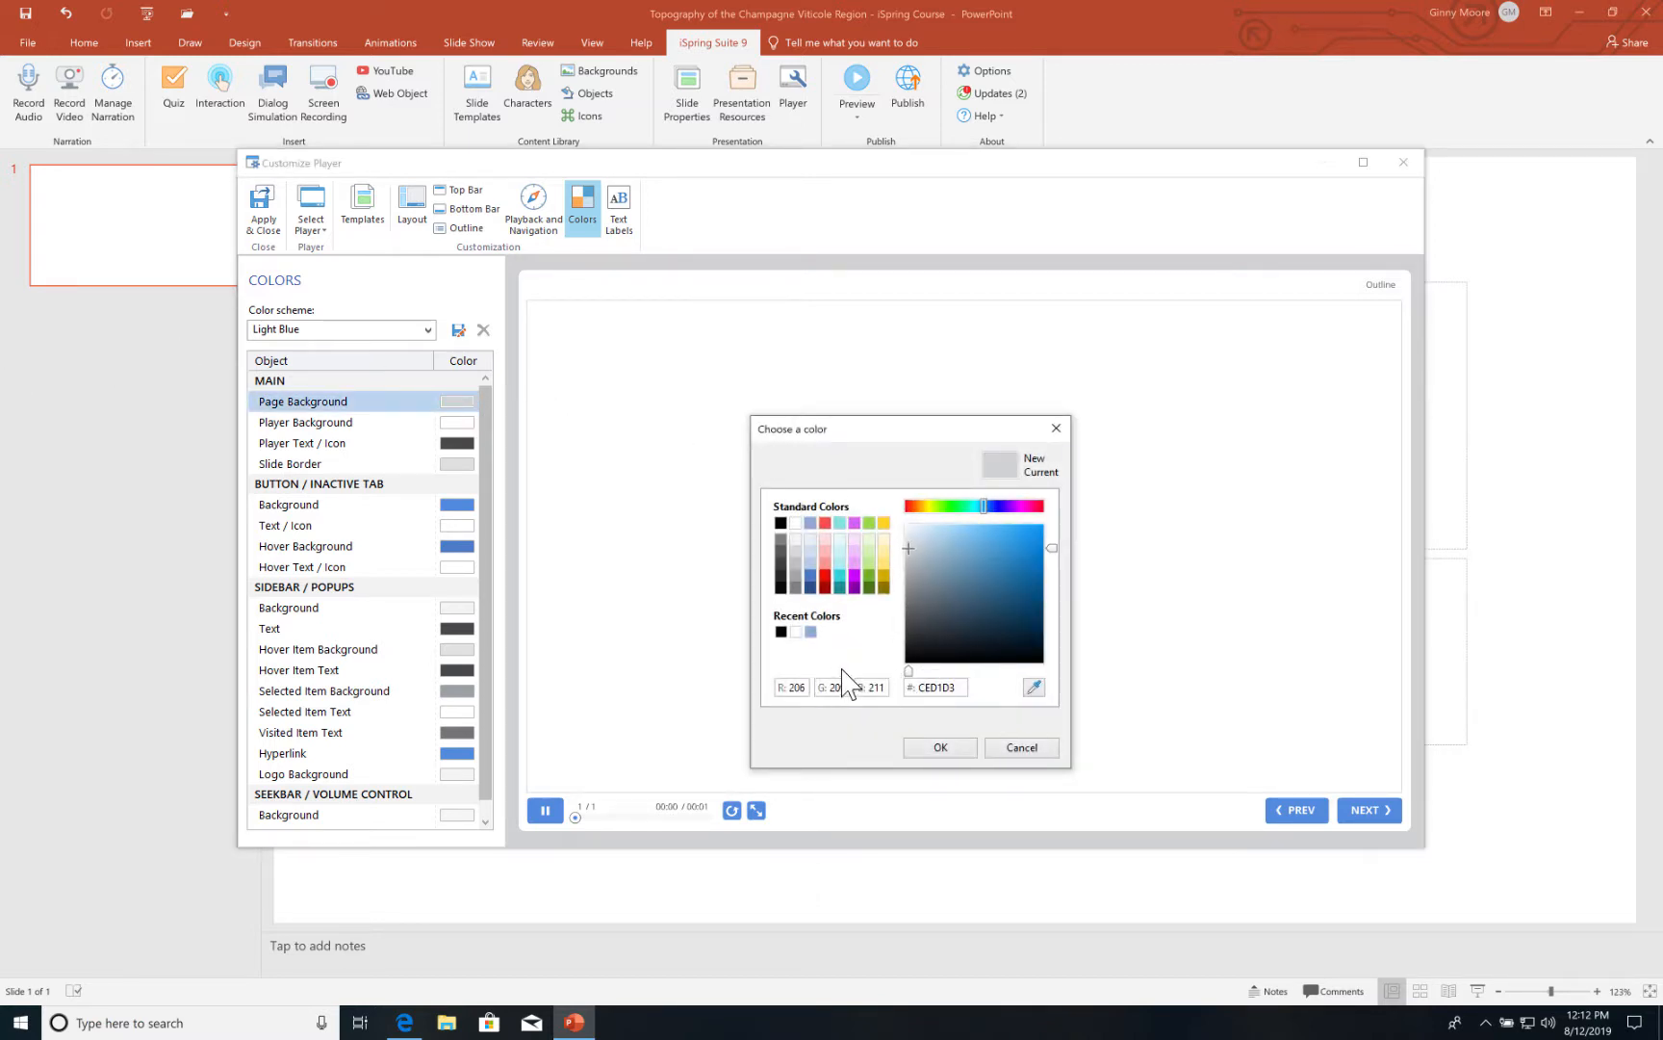
drag(955, 686, 902, 687)
text(FFFFFF)
key(Return)
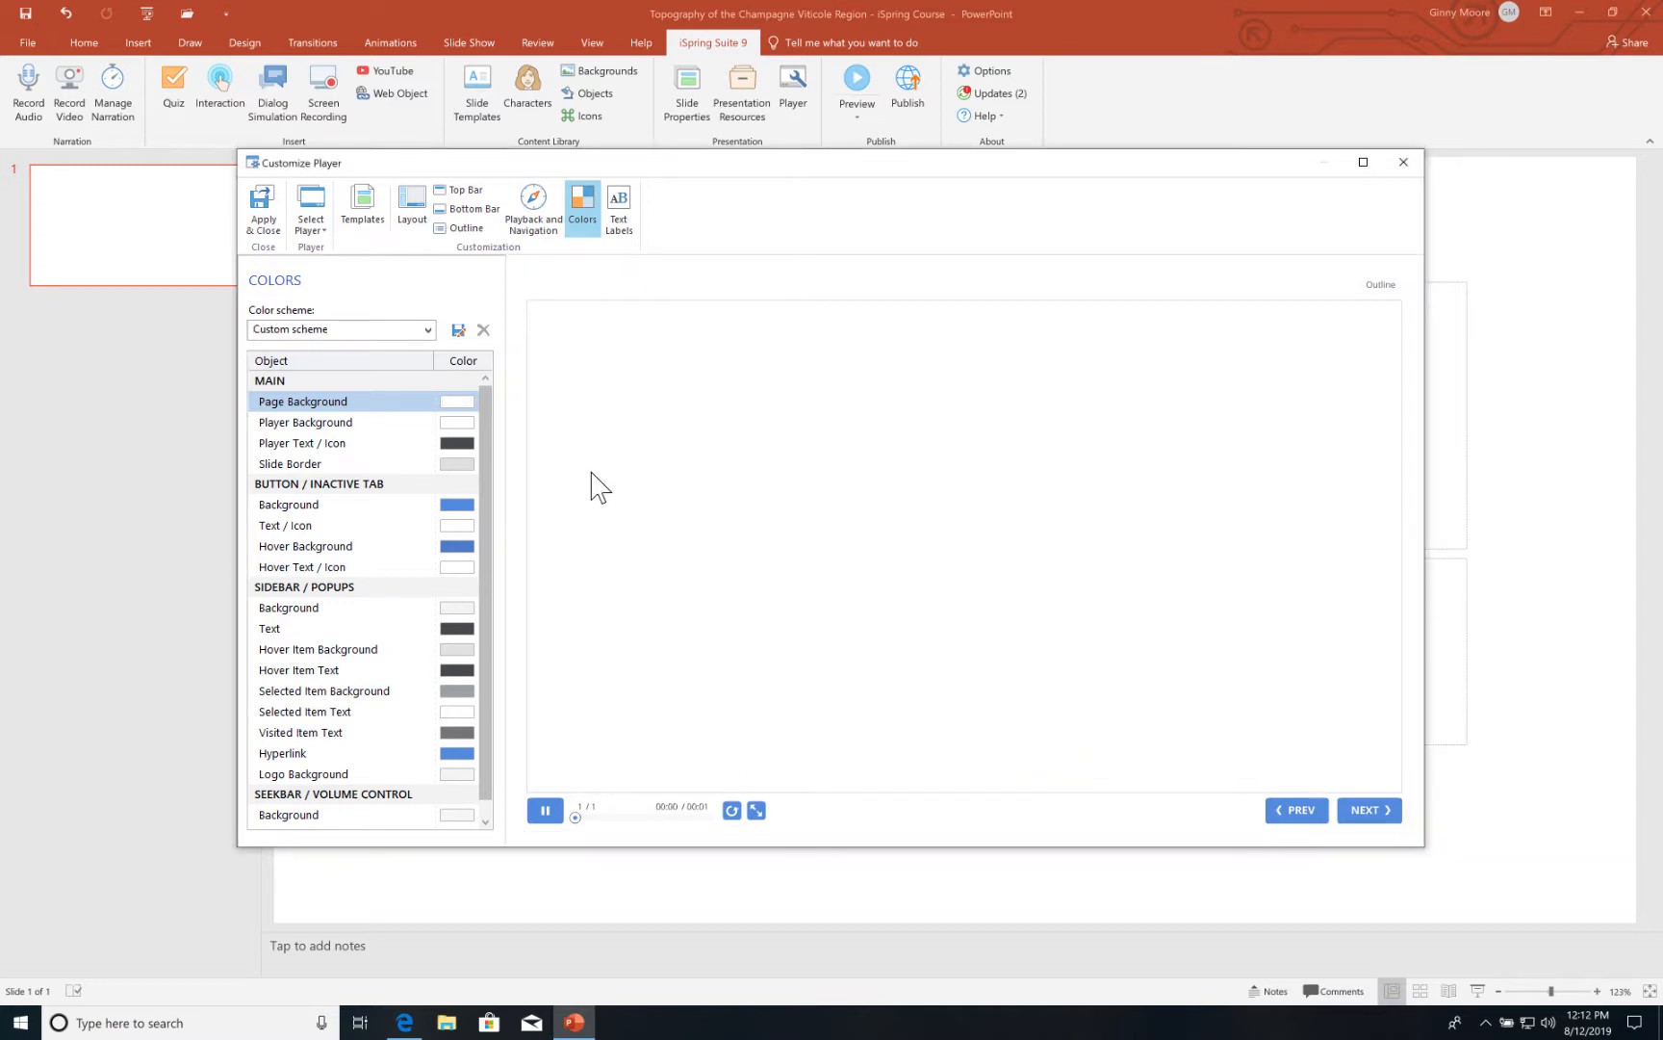
click(458, 423)
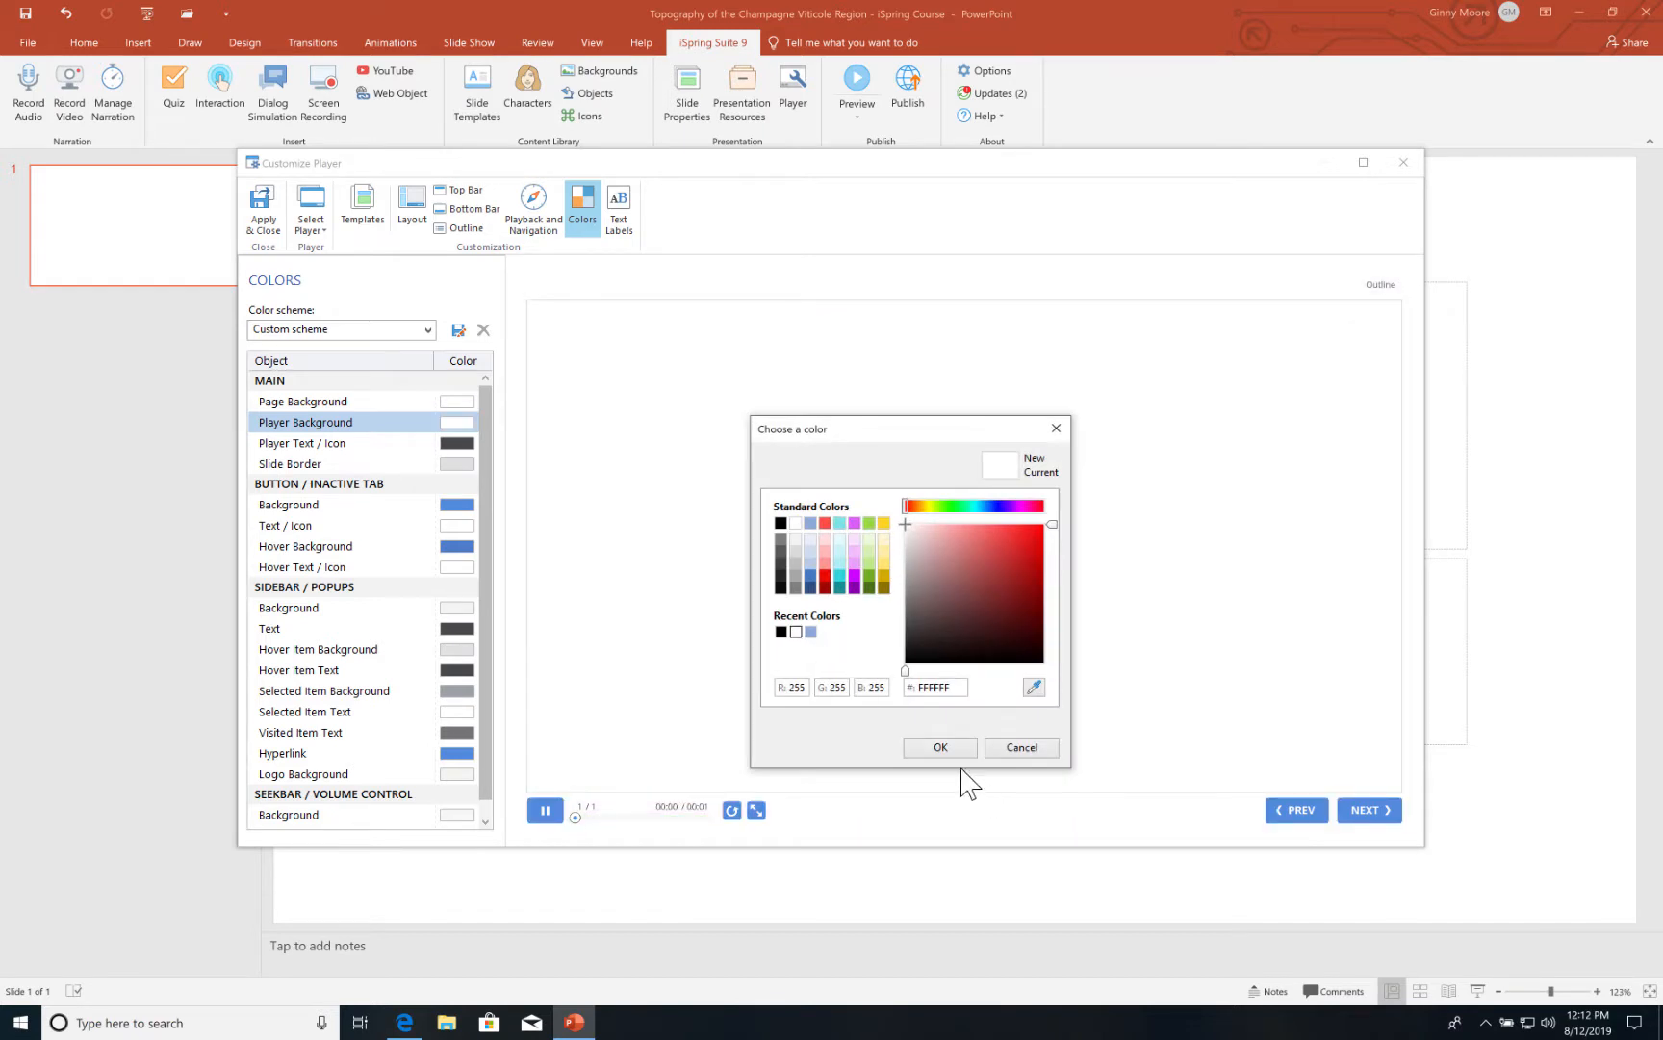
click(940, 748)
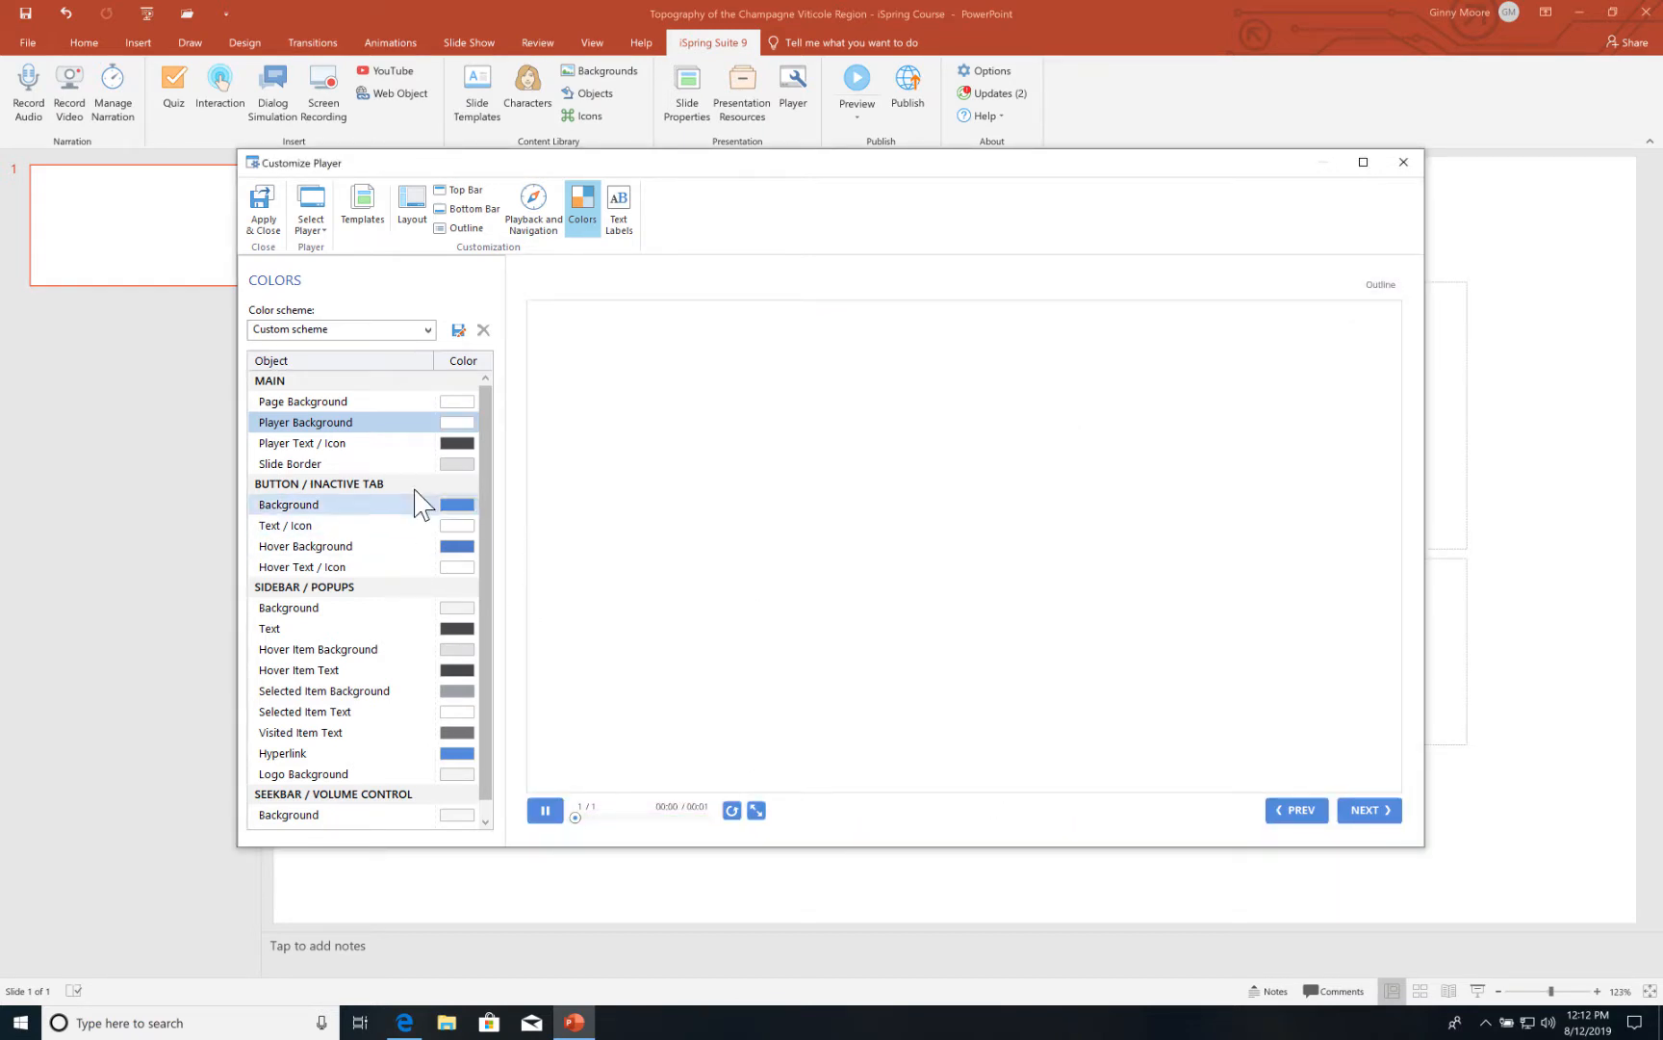
Set the Player Text / Icon color to 595959 and the Slide Border color to FFFFFF.
click(458, 443)
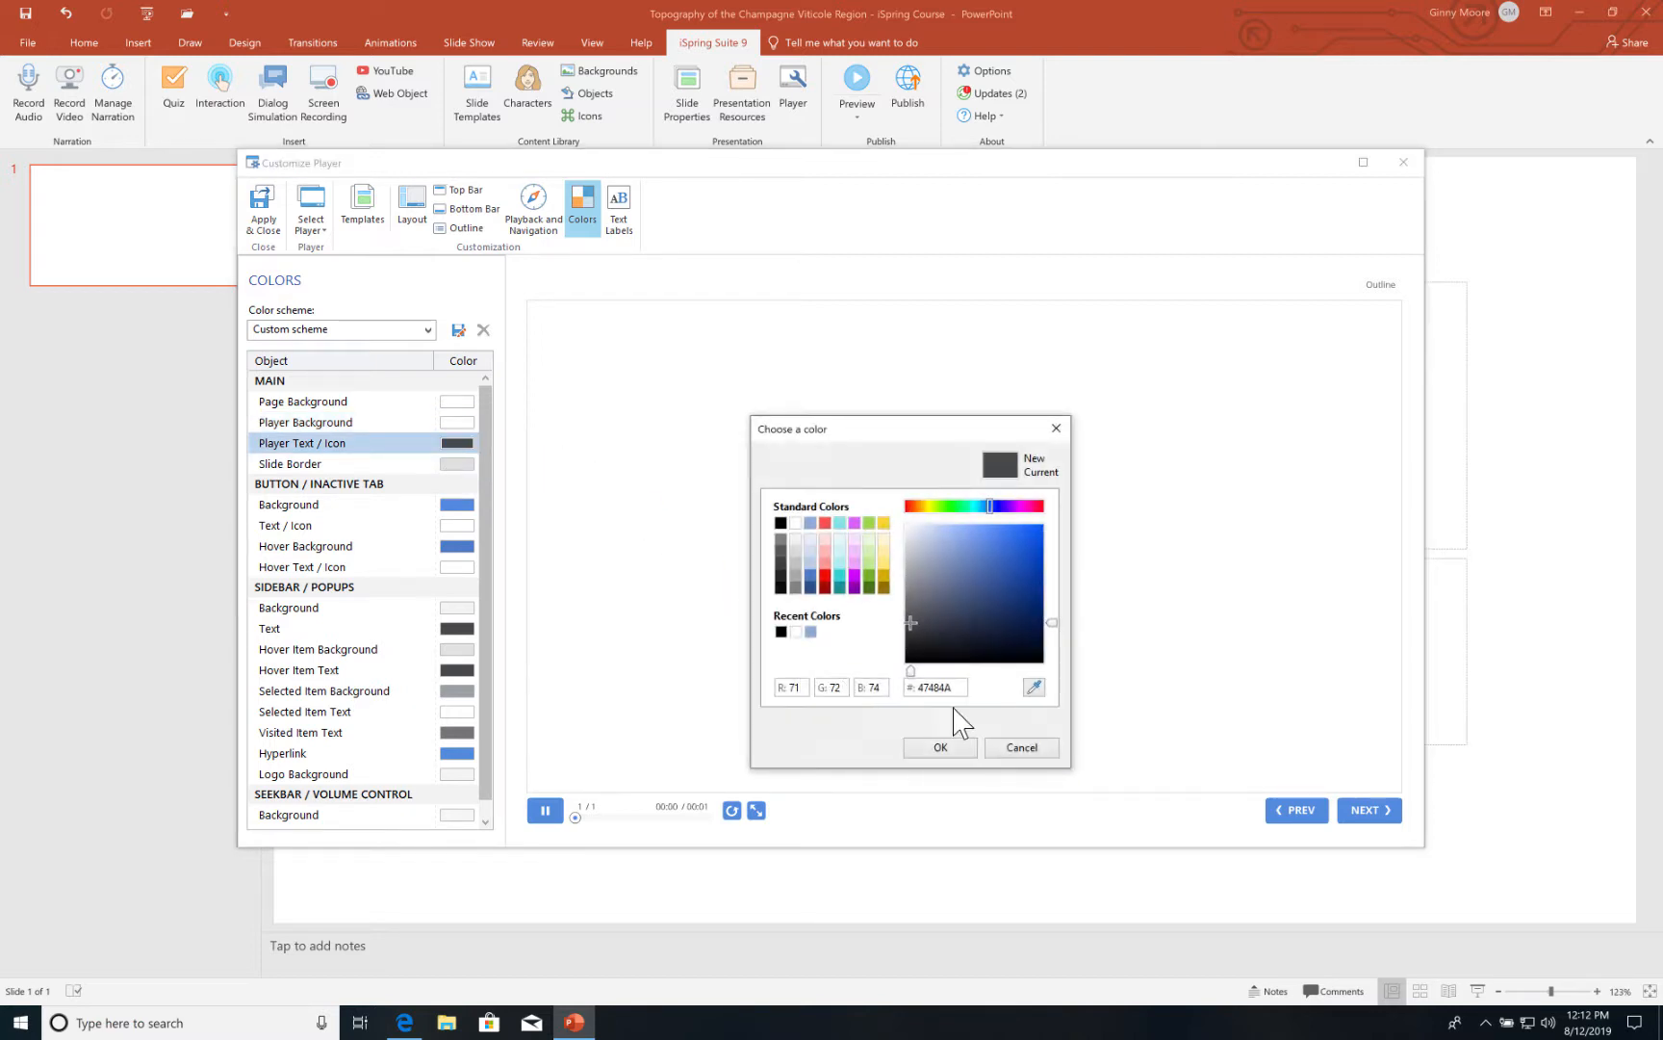
drag(950, 686, 913, 687)
text(595959)
click(941, 748)
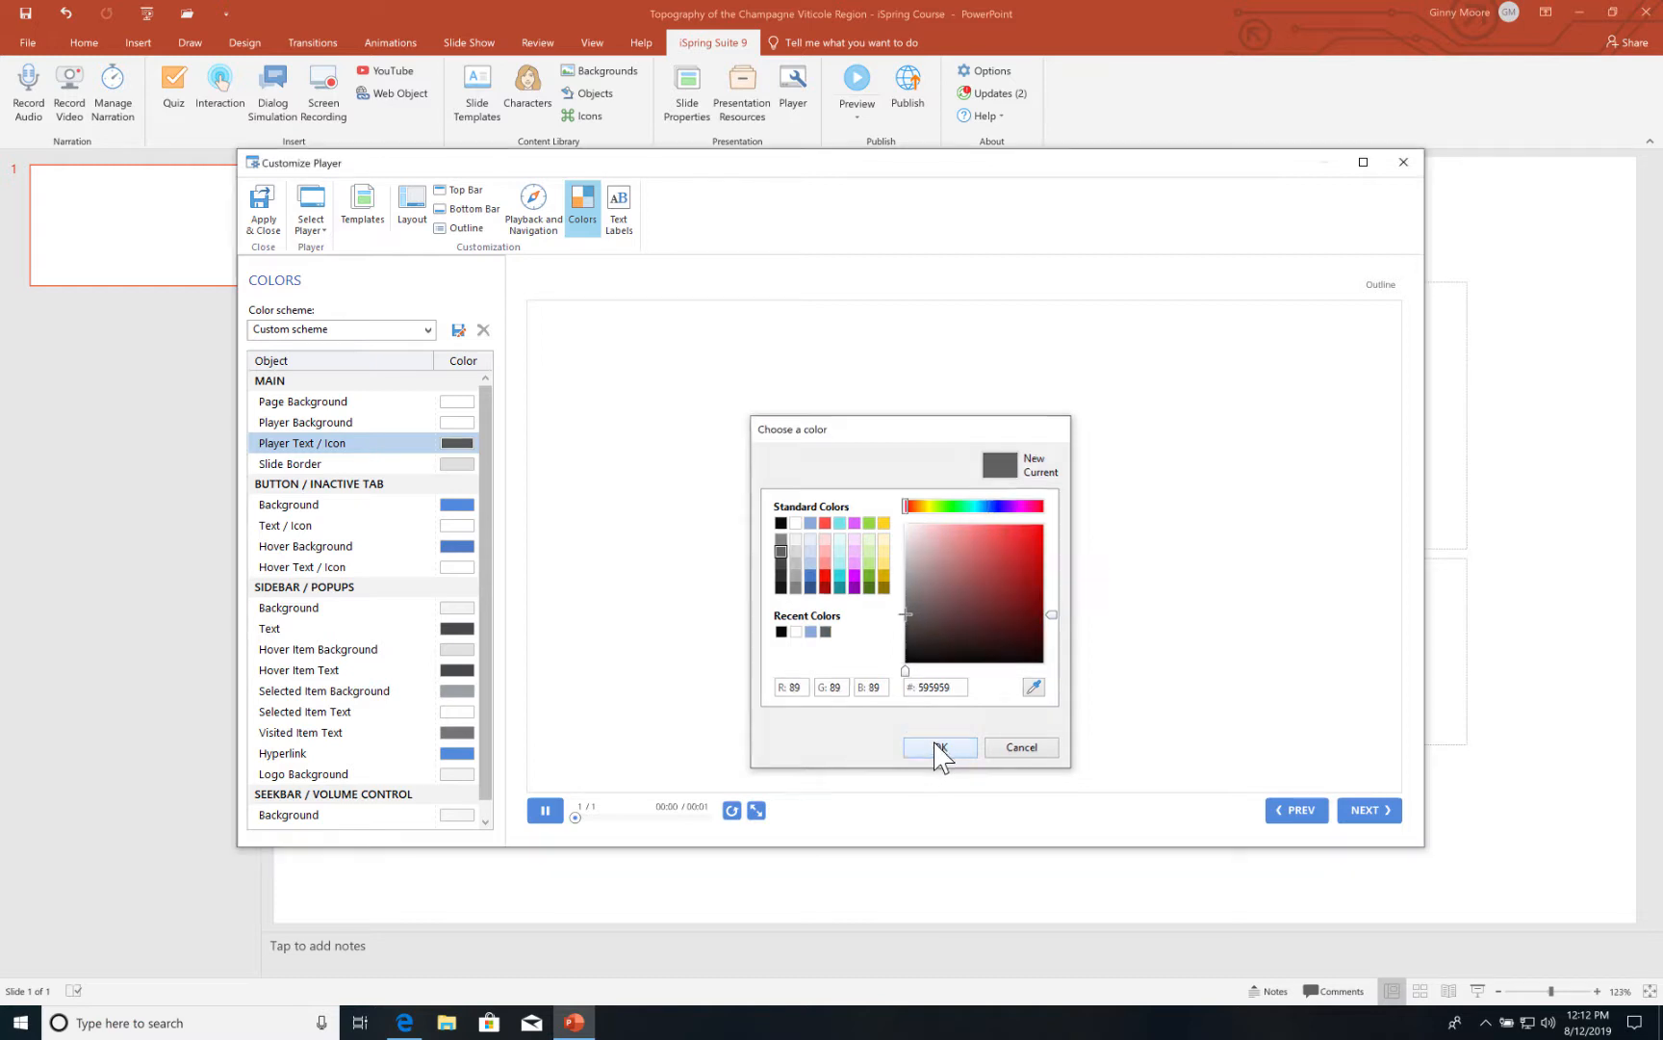
click(455, 463)
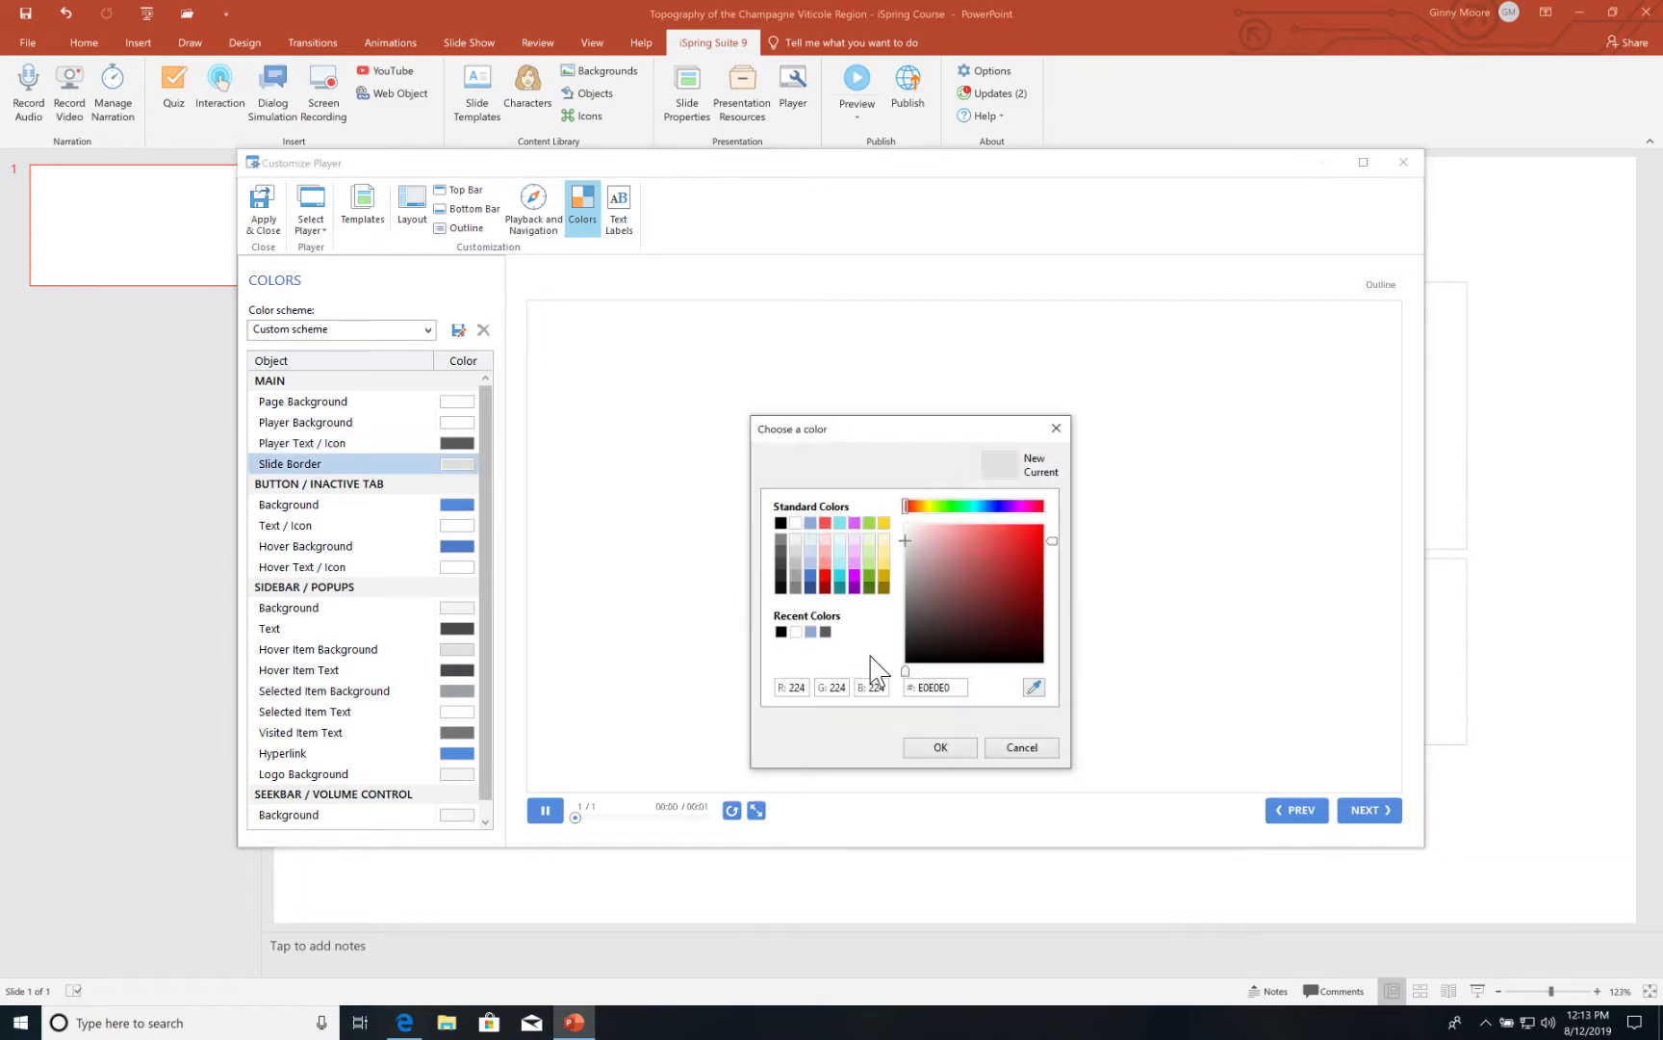
click(796, 632)
click(941, 748)
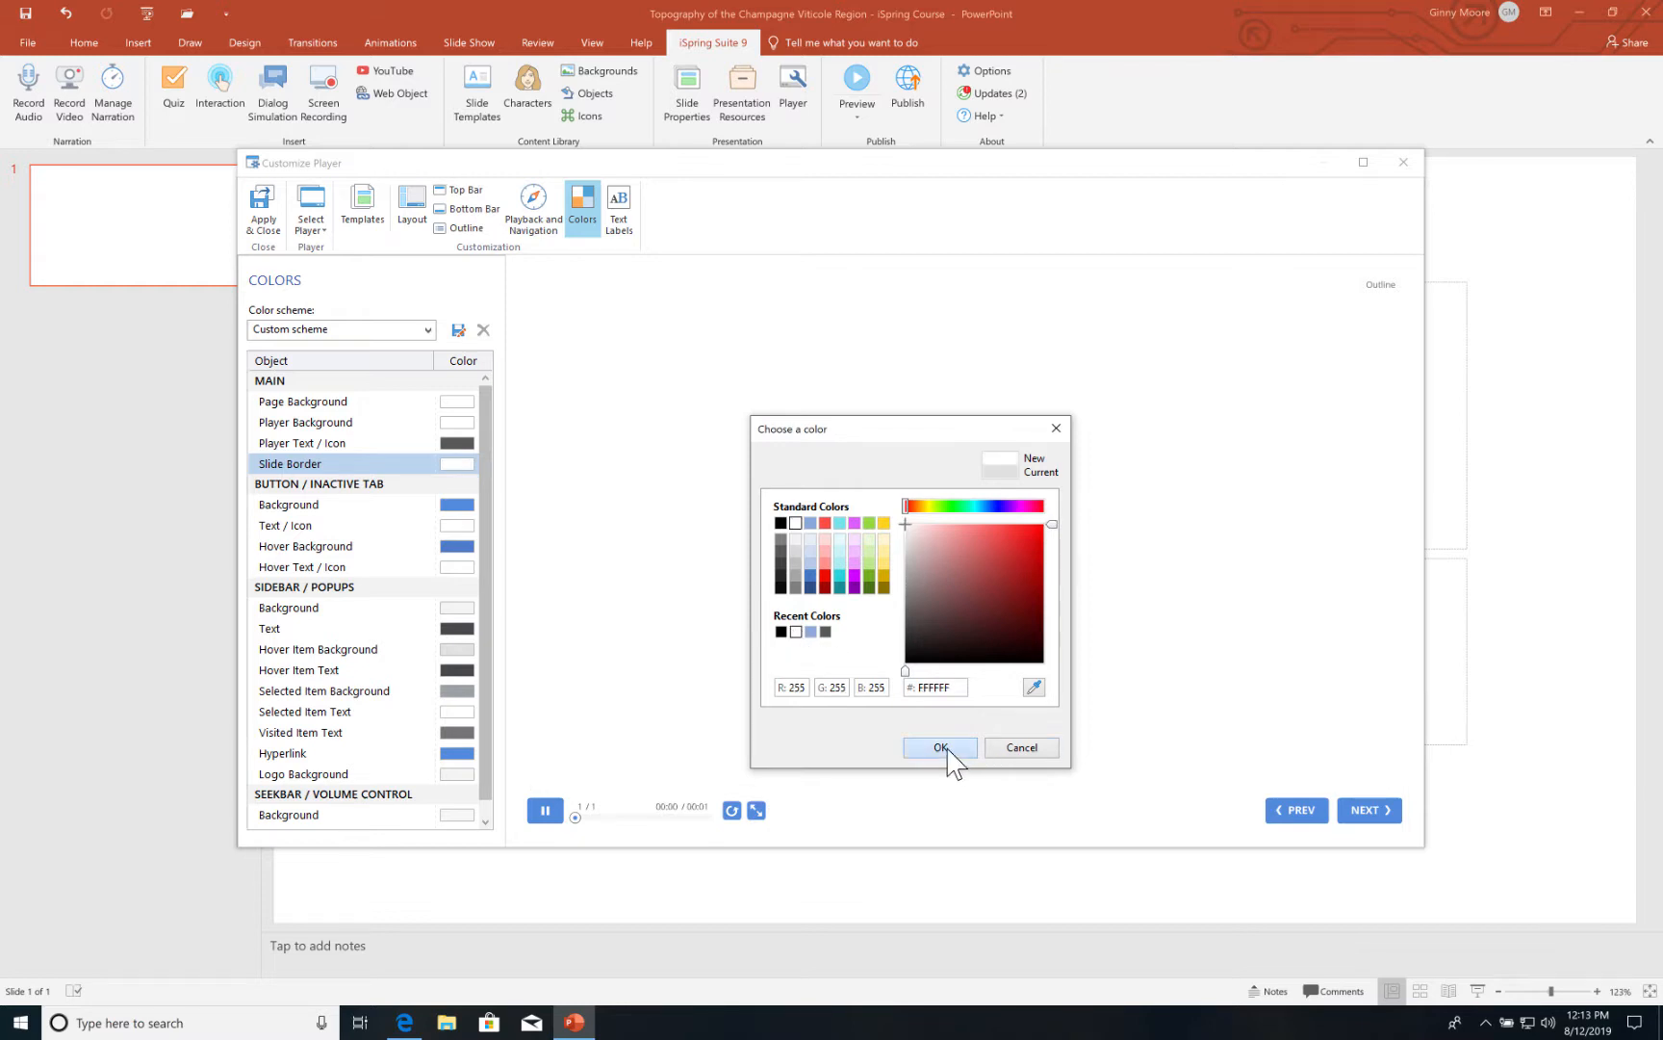
Set the Button / Inactive Tab Background color to B49751 and its Text / Icon color to 595959.
click(459, 507)
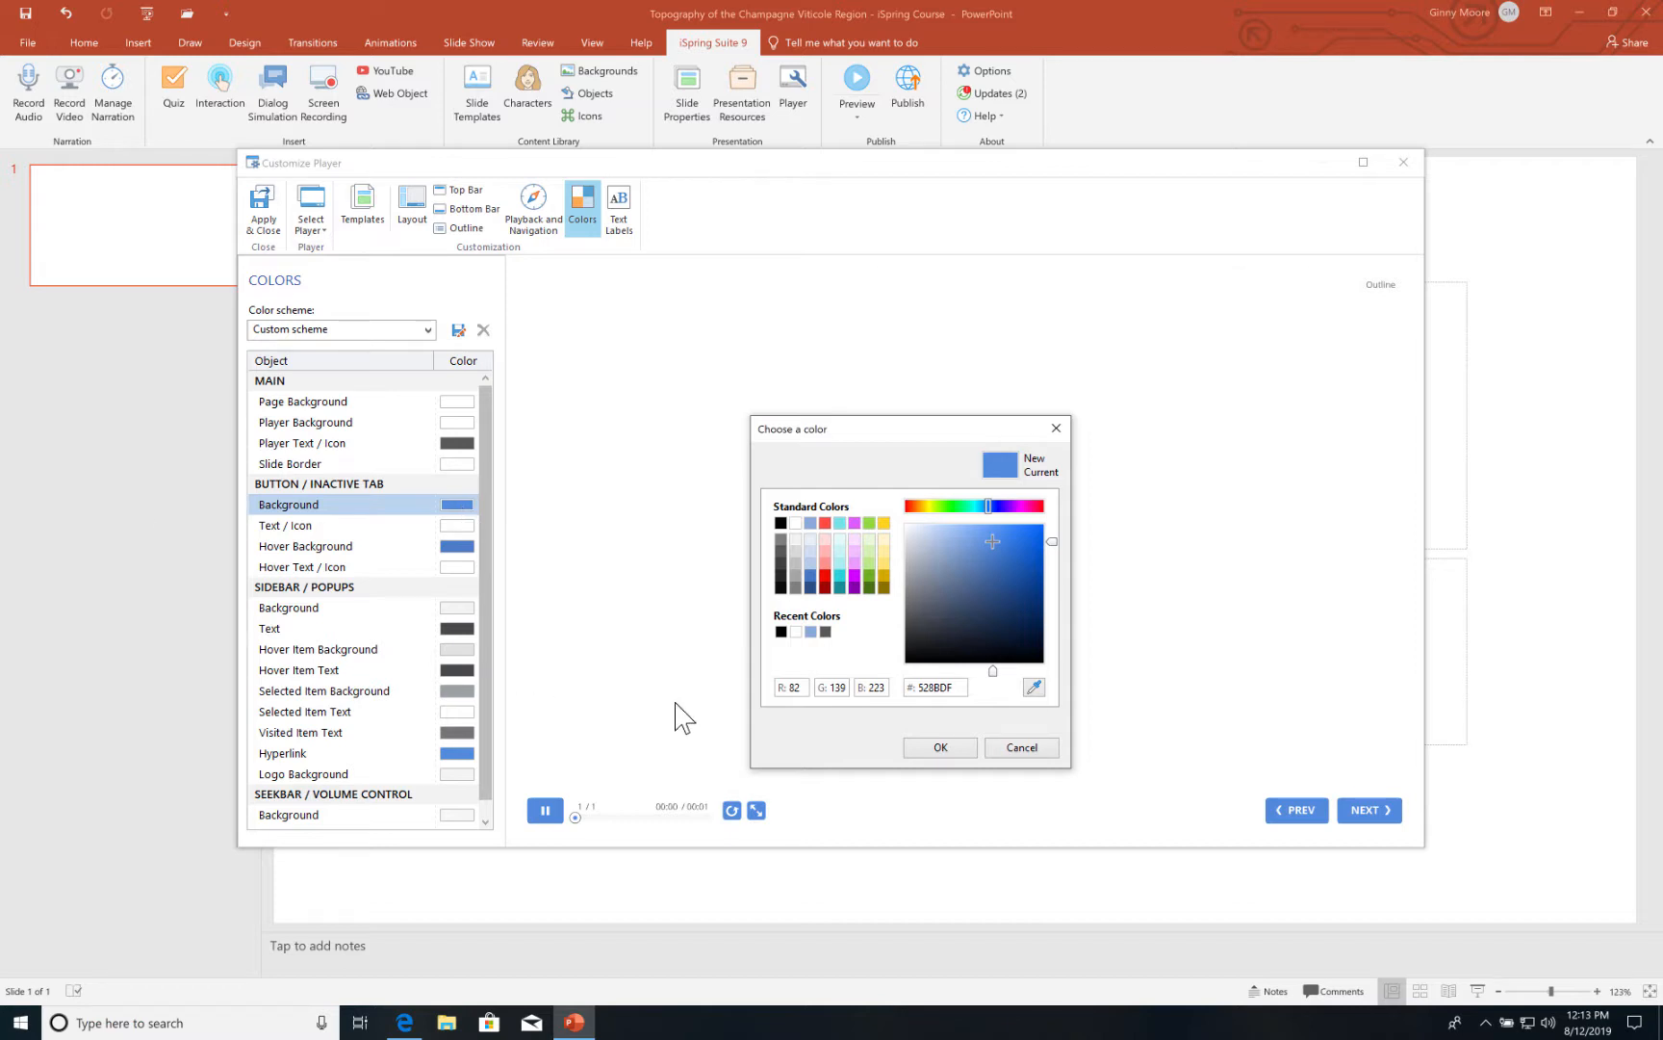
drag(955, 687, 919, 686)
text(B49751)
click(932, 747)
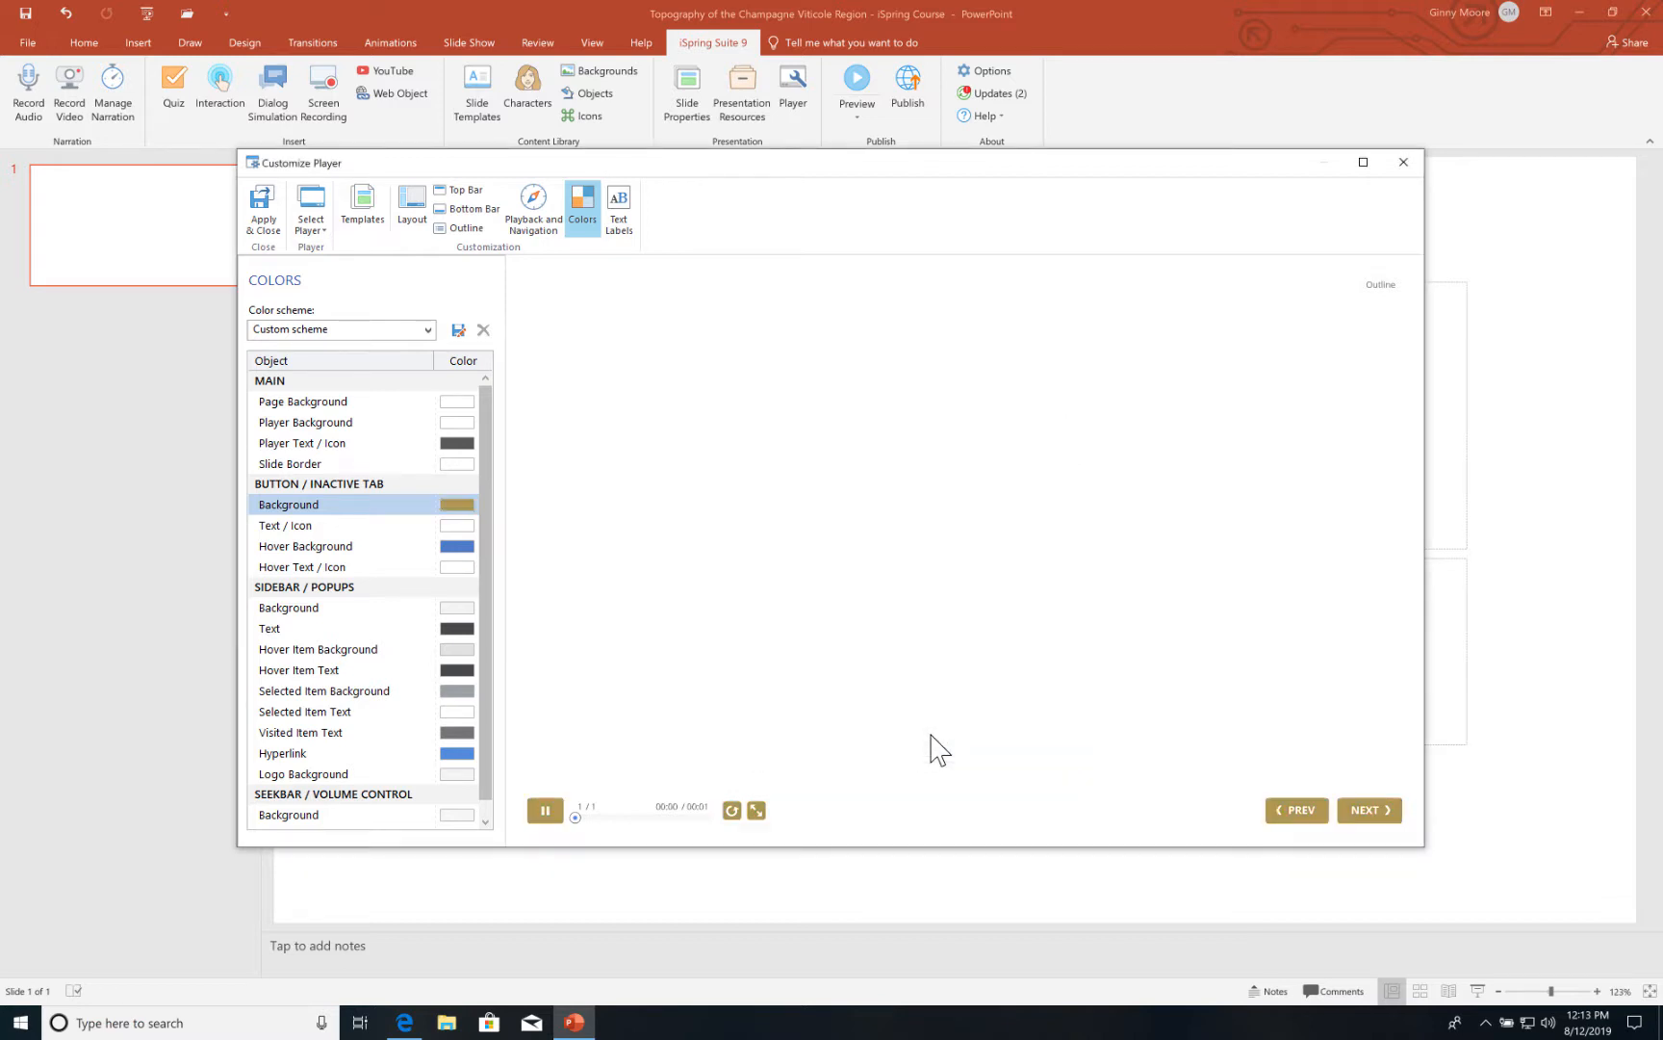
click(460, 526)
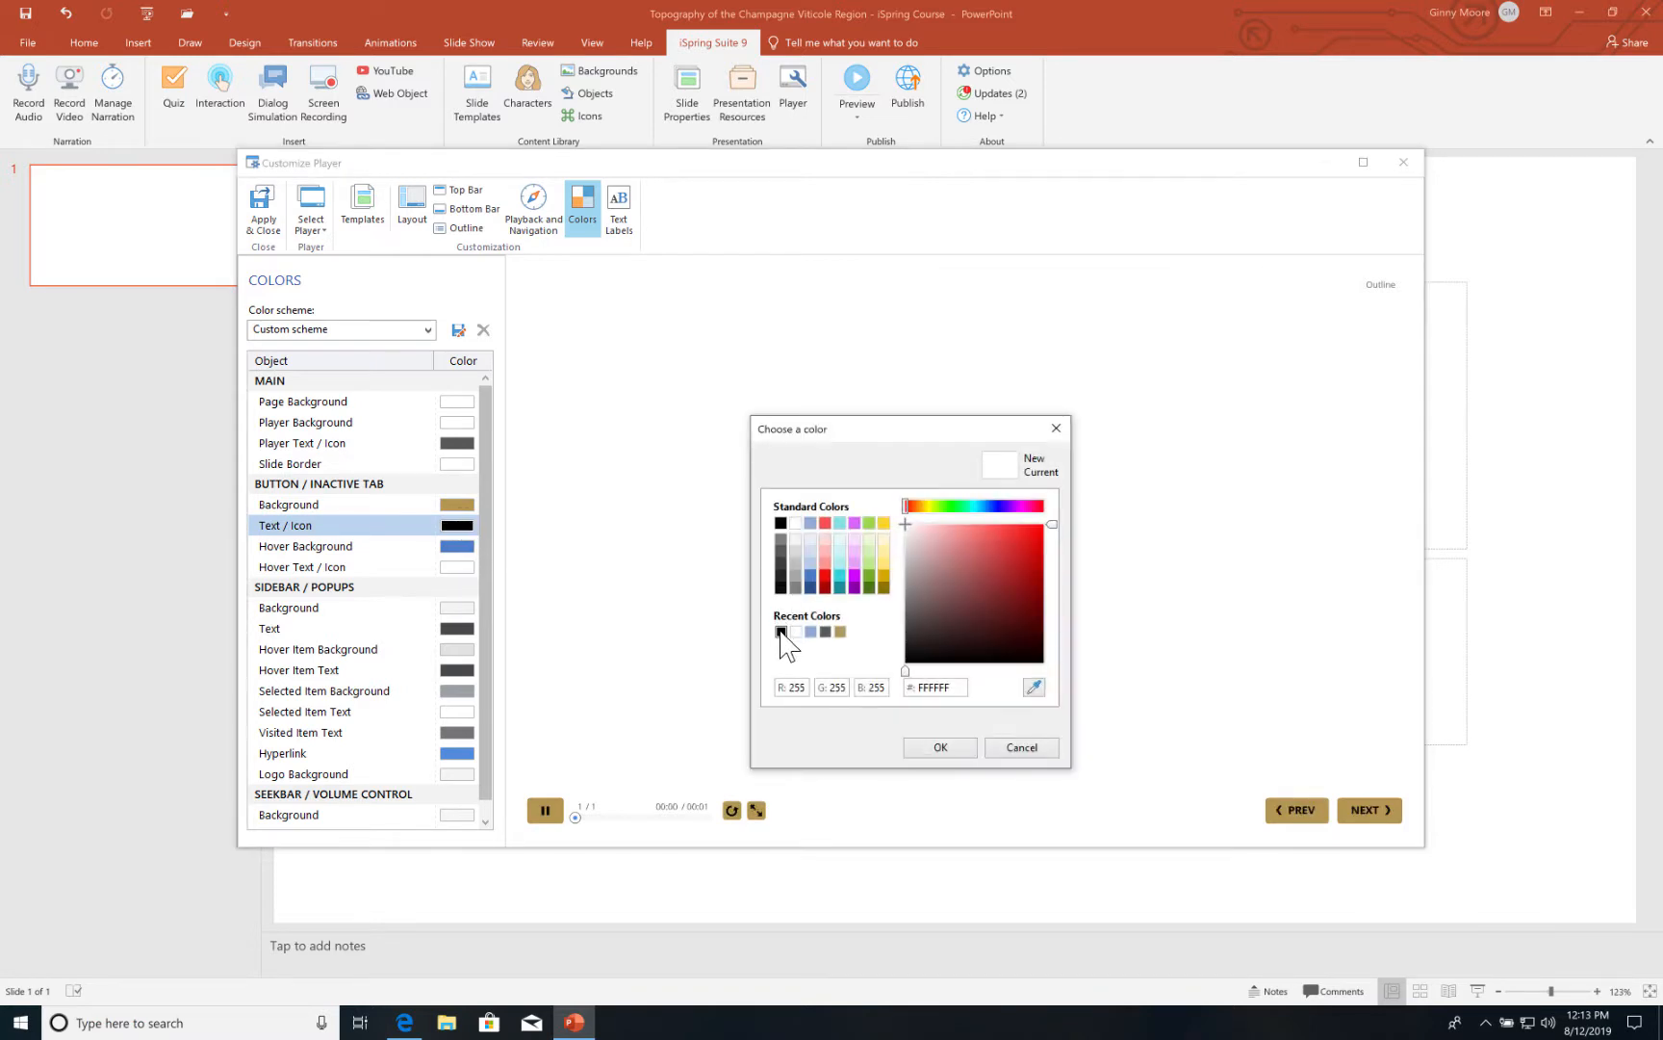
click(780, 633)
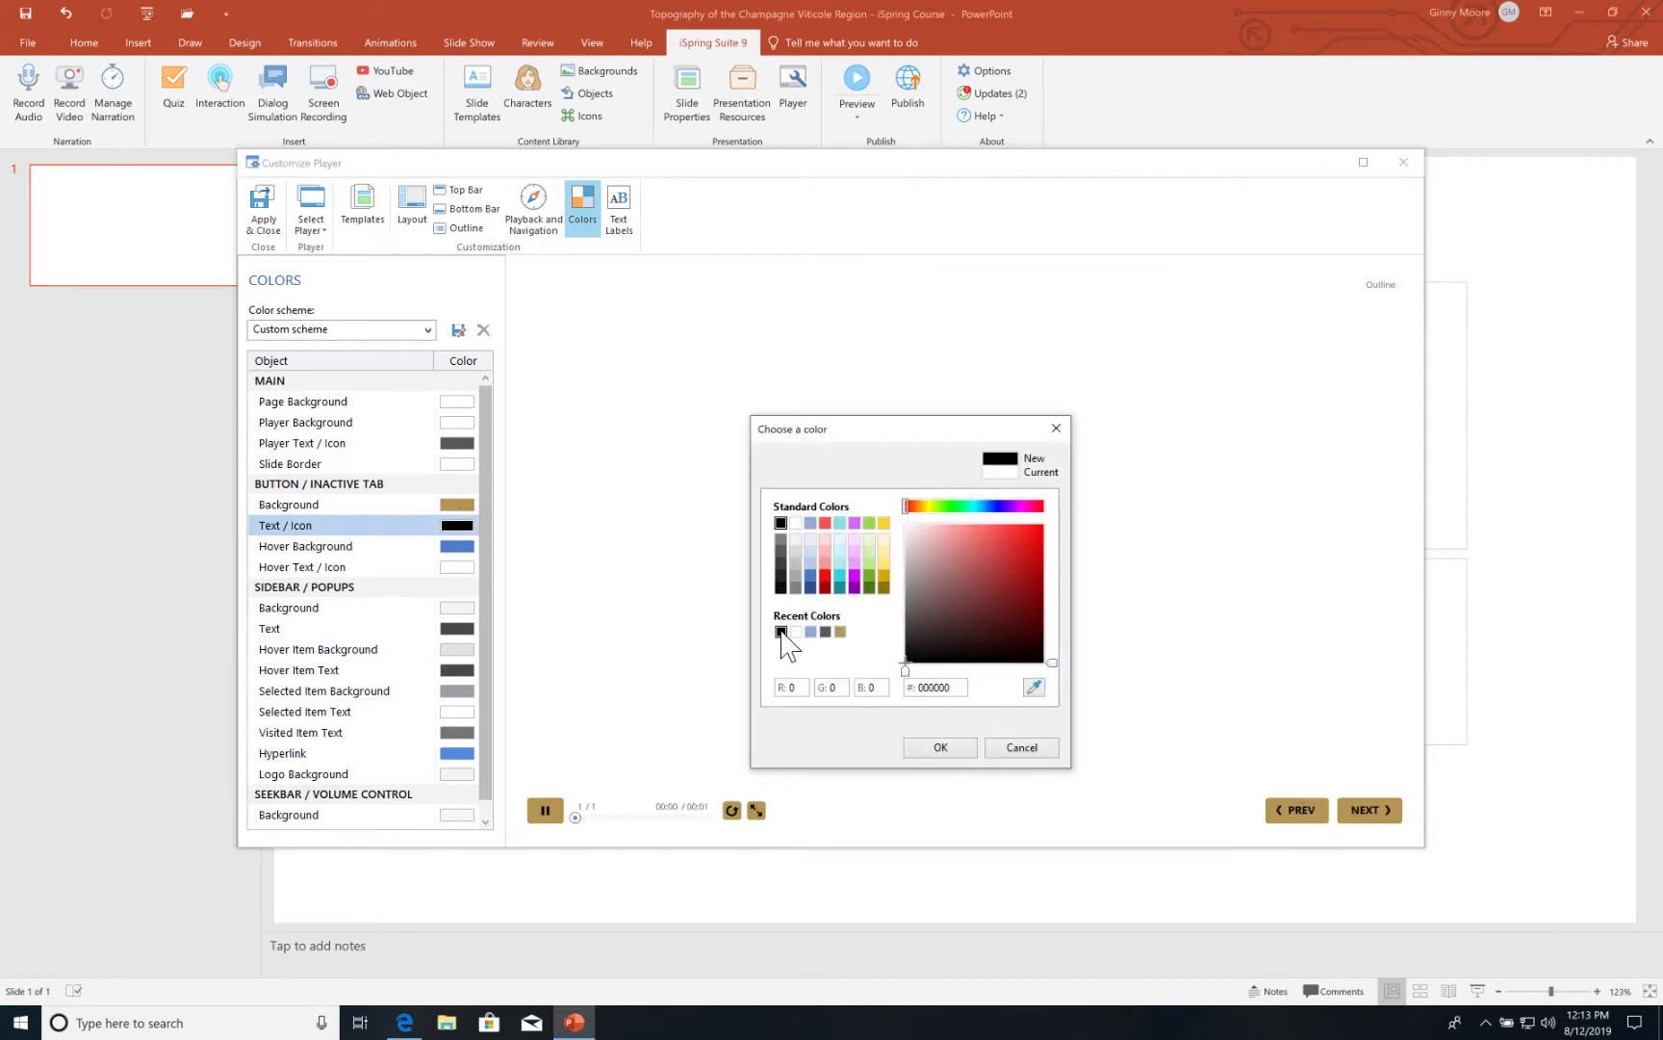
click(825, 633)
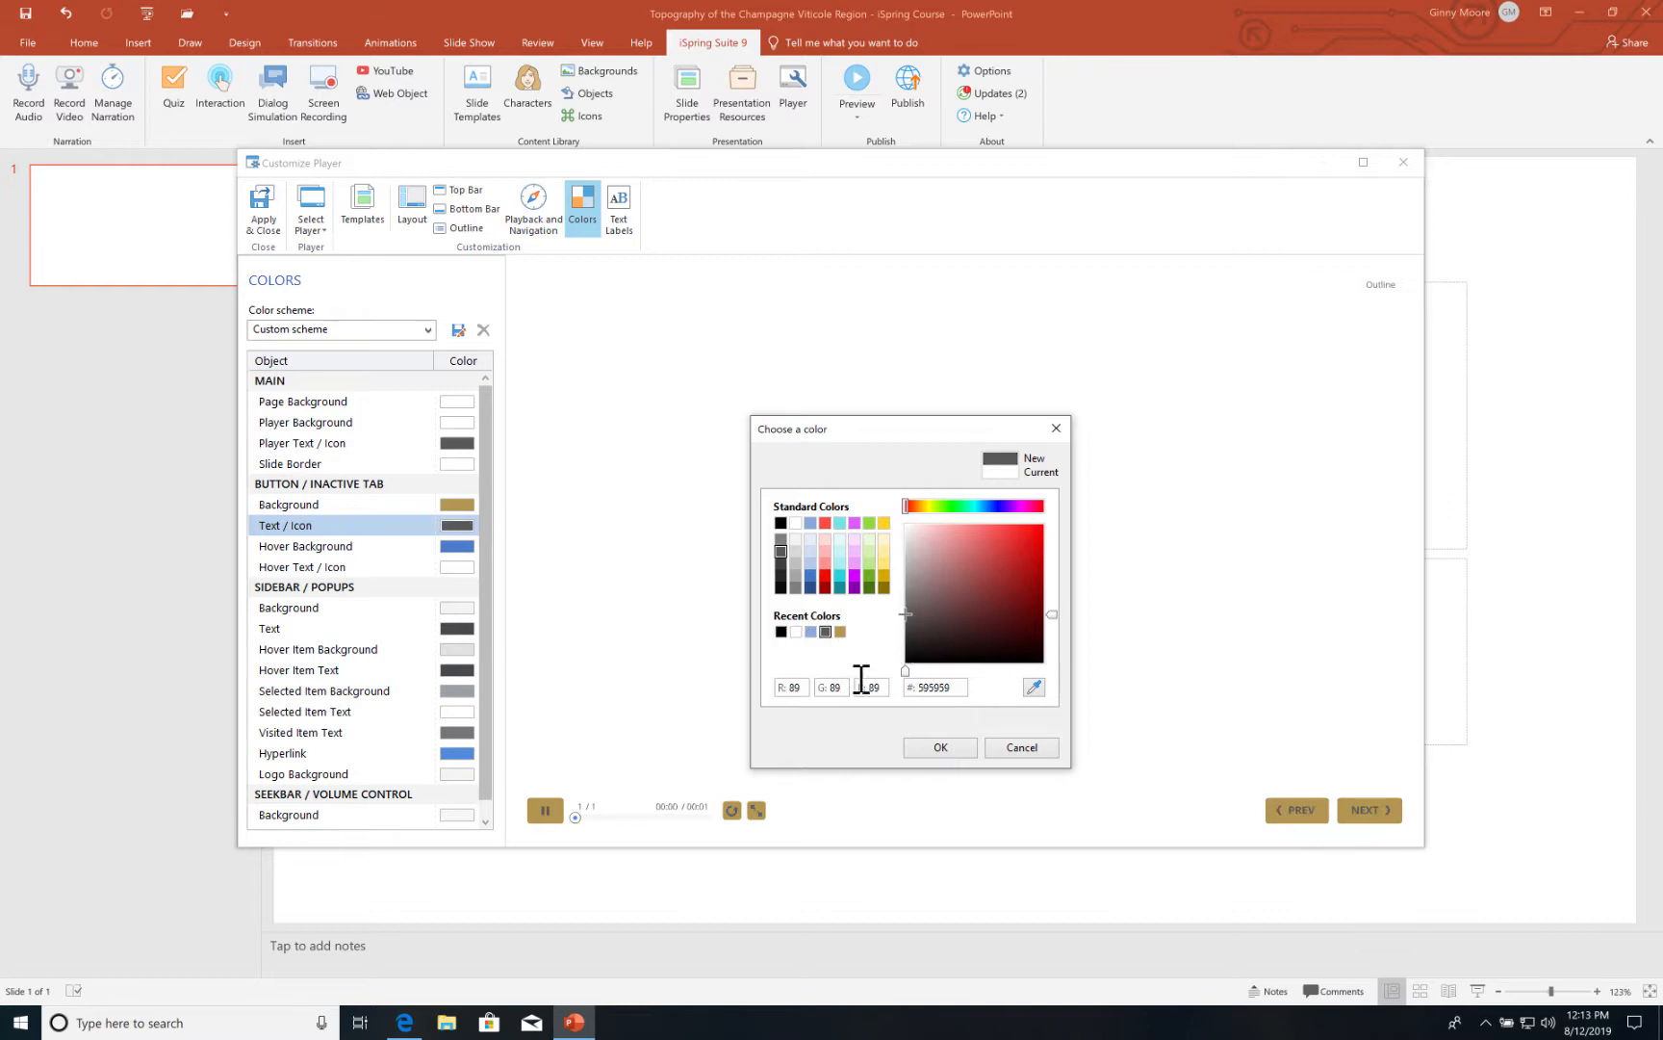
click(939, 749)
Set the Button / Inactive Tab Hover Background color to B49751 and the Hover Text / Icon color to 595959.
click(460, 548)
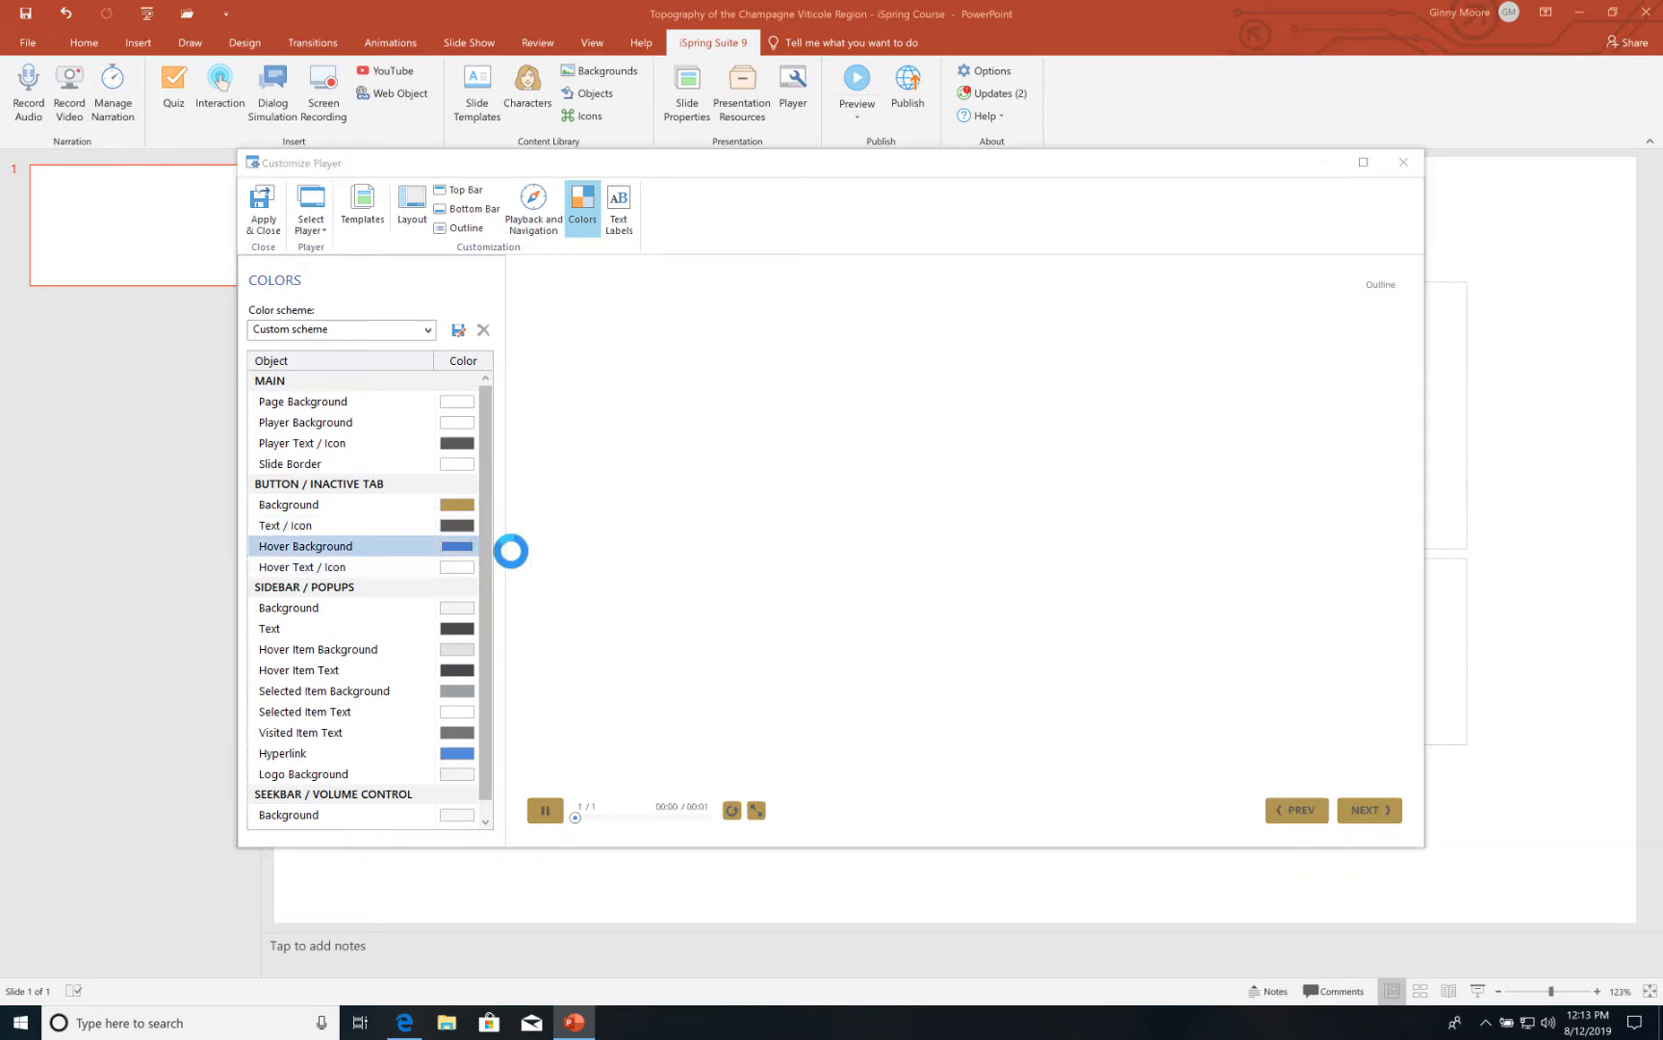
click(839, 632)
click(841, 632)
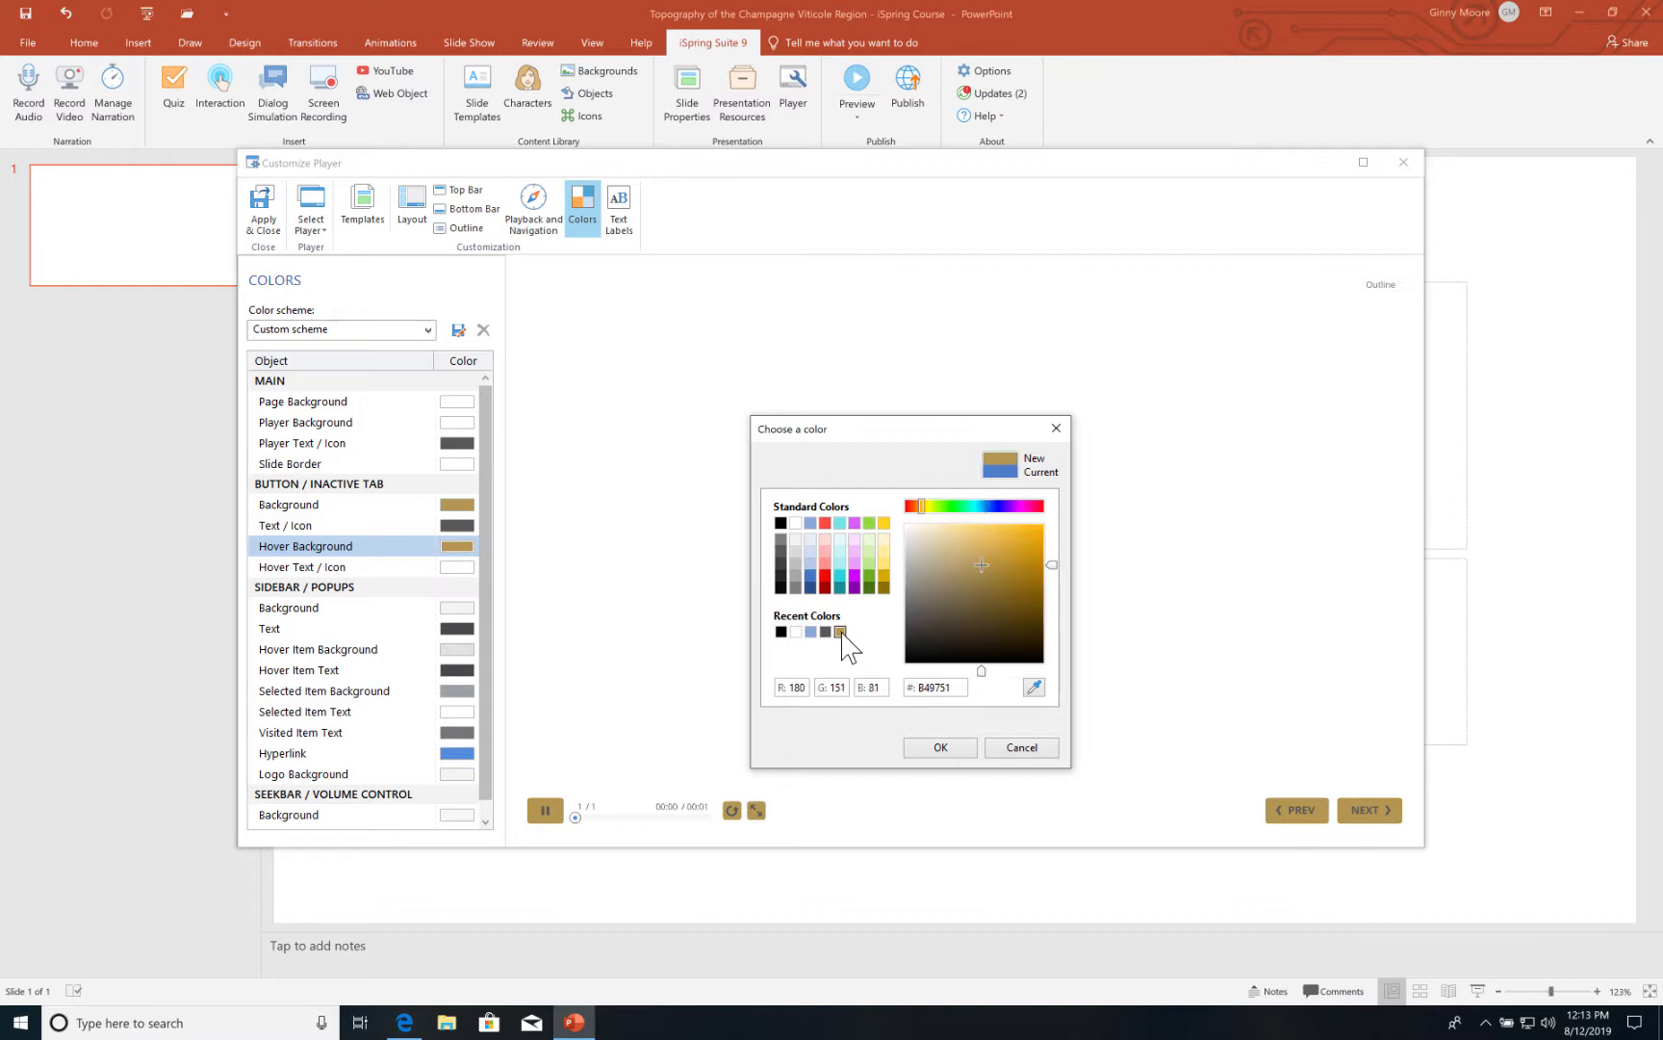
click(932, 750)
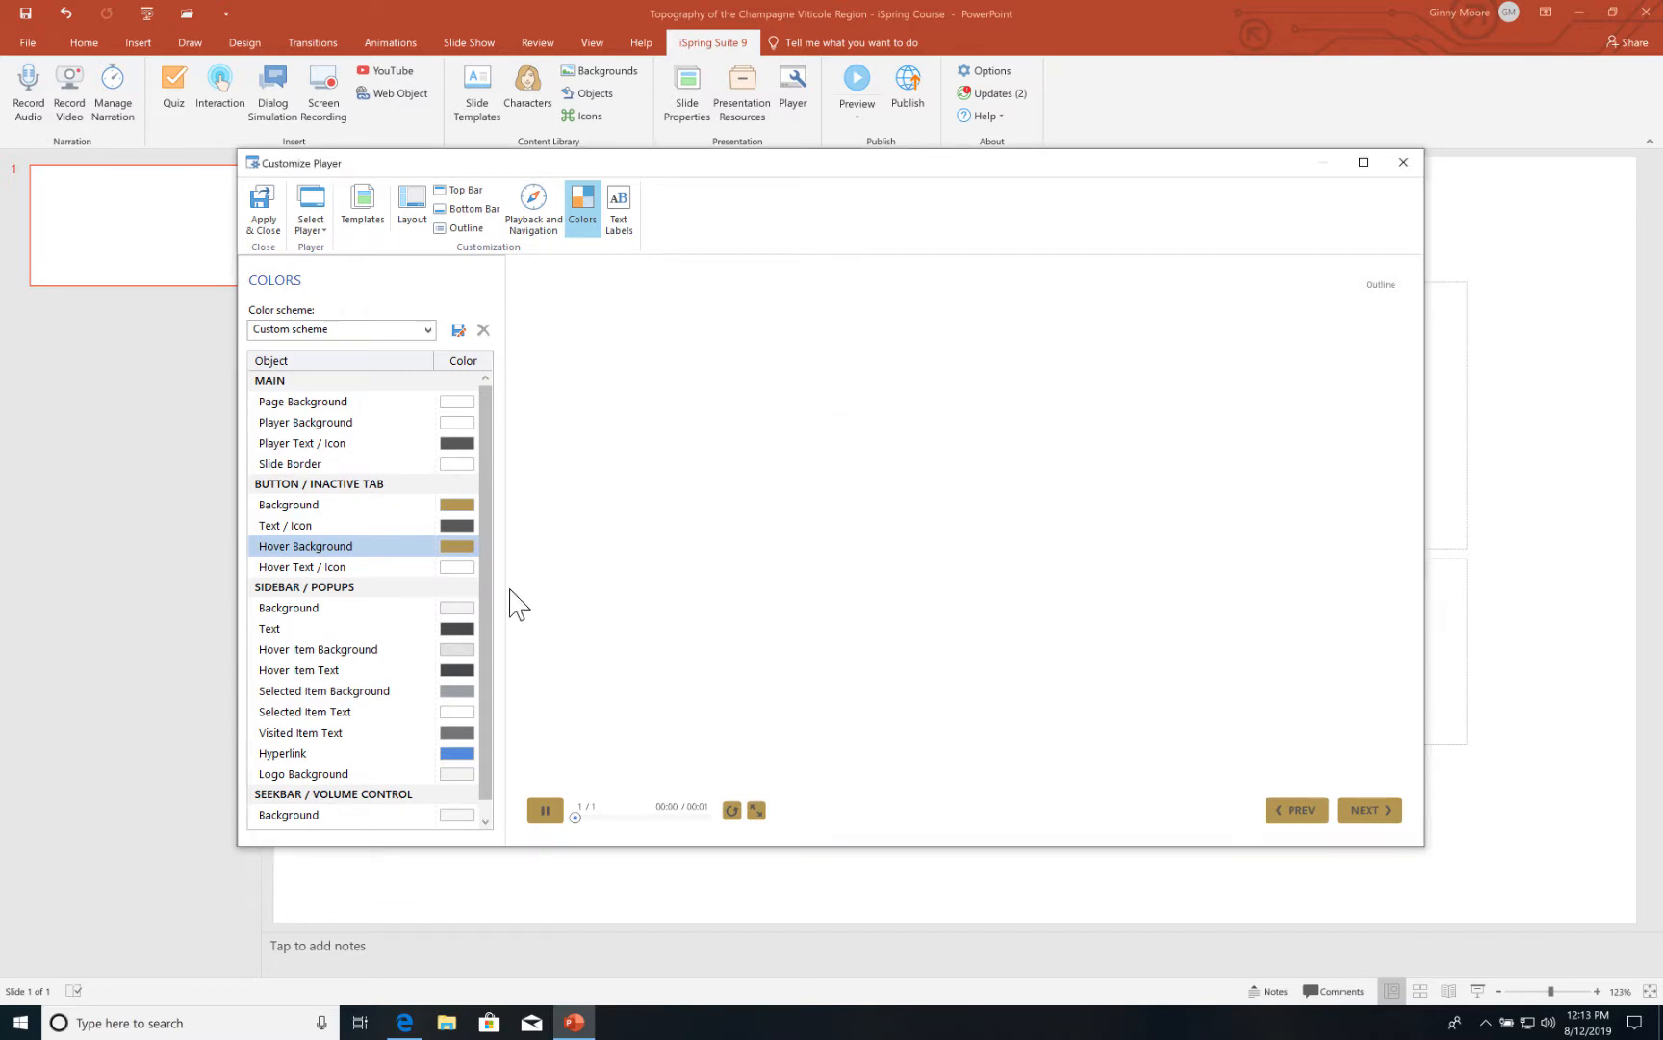
click(458, 567)
click(826, 633)
click(827, 632)
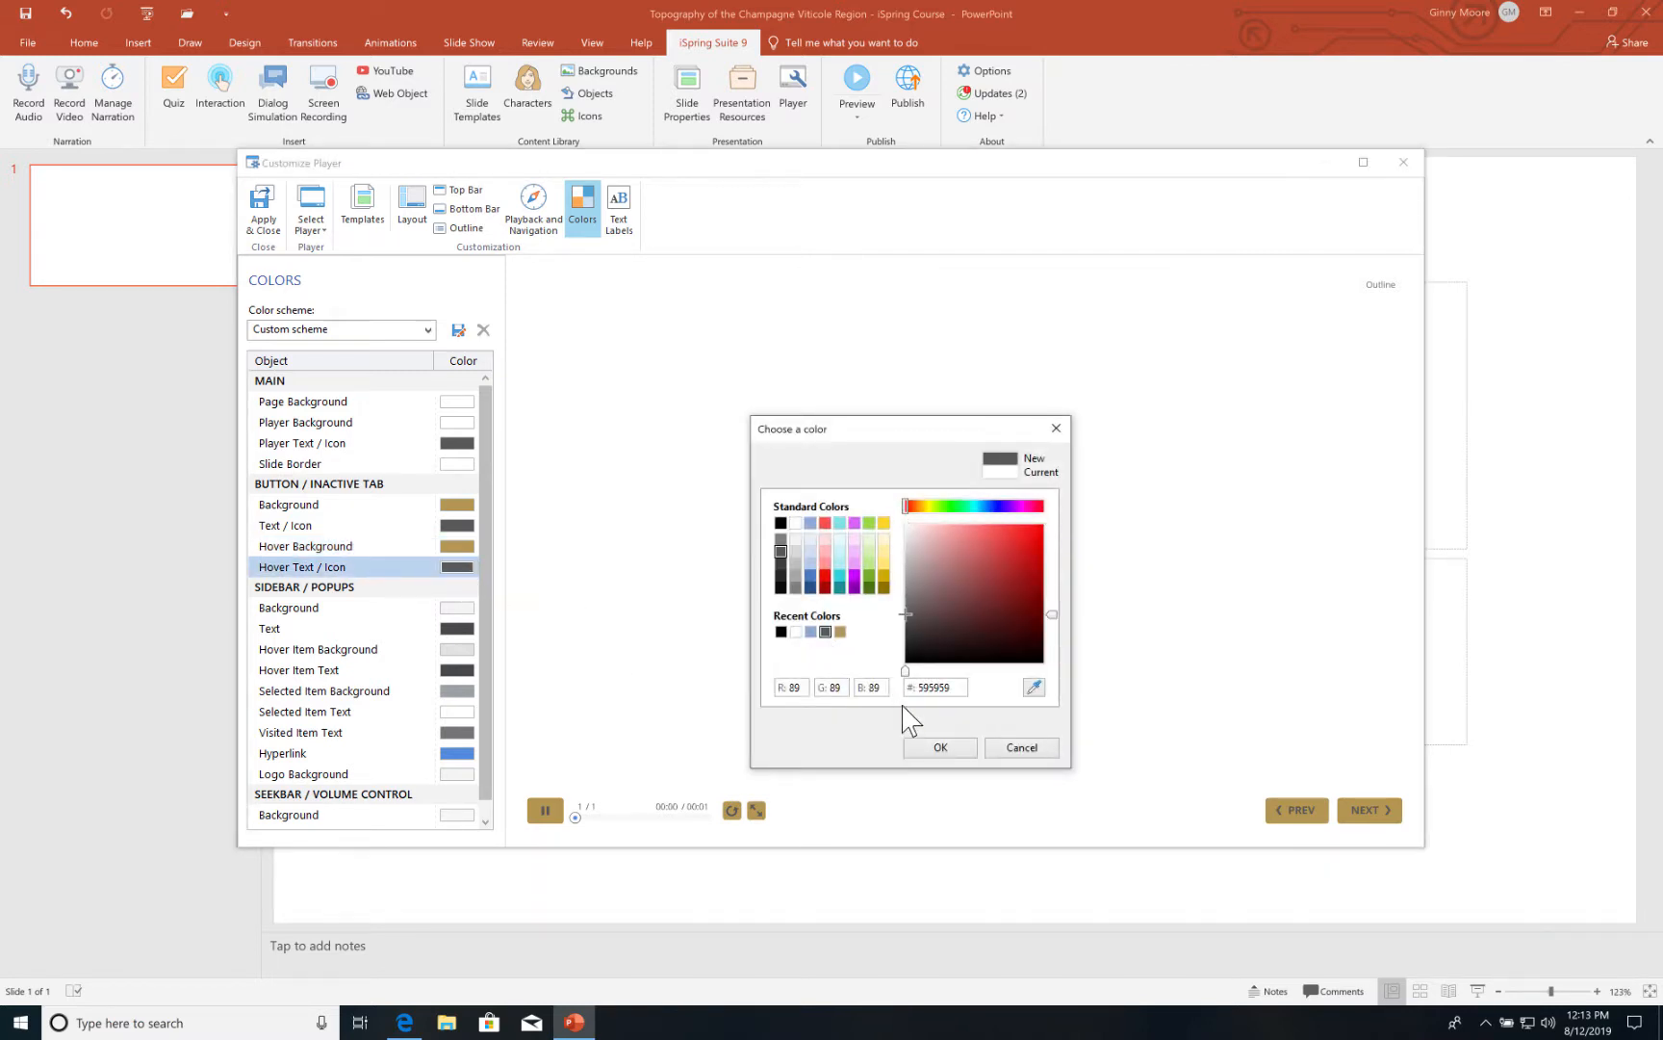
click(937, 750)
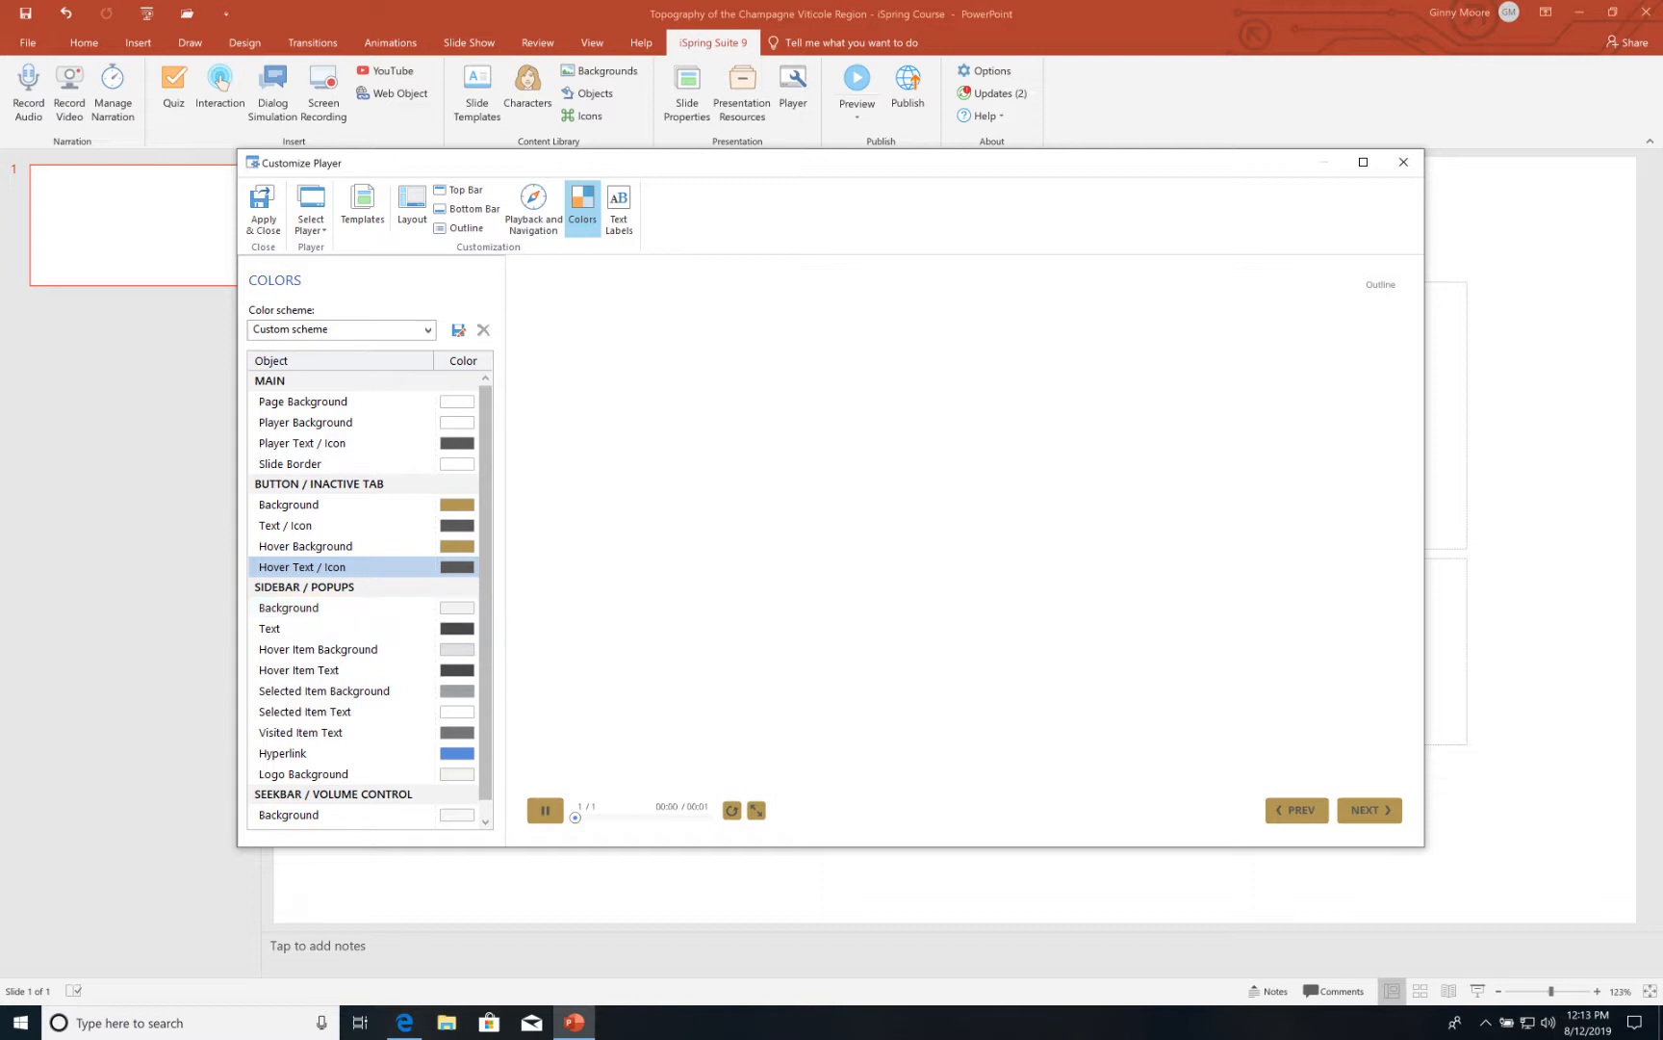
Set the Sidebar / Popups Background color to FFFFFF and its Text color to 595959.
click(458, 608)
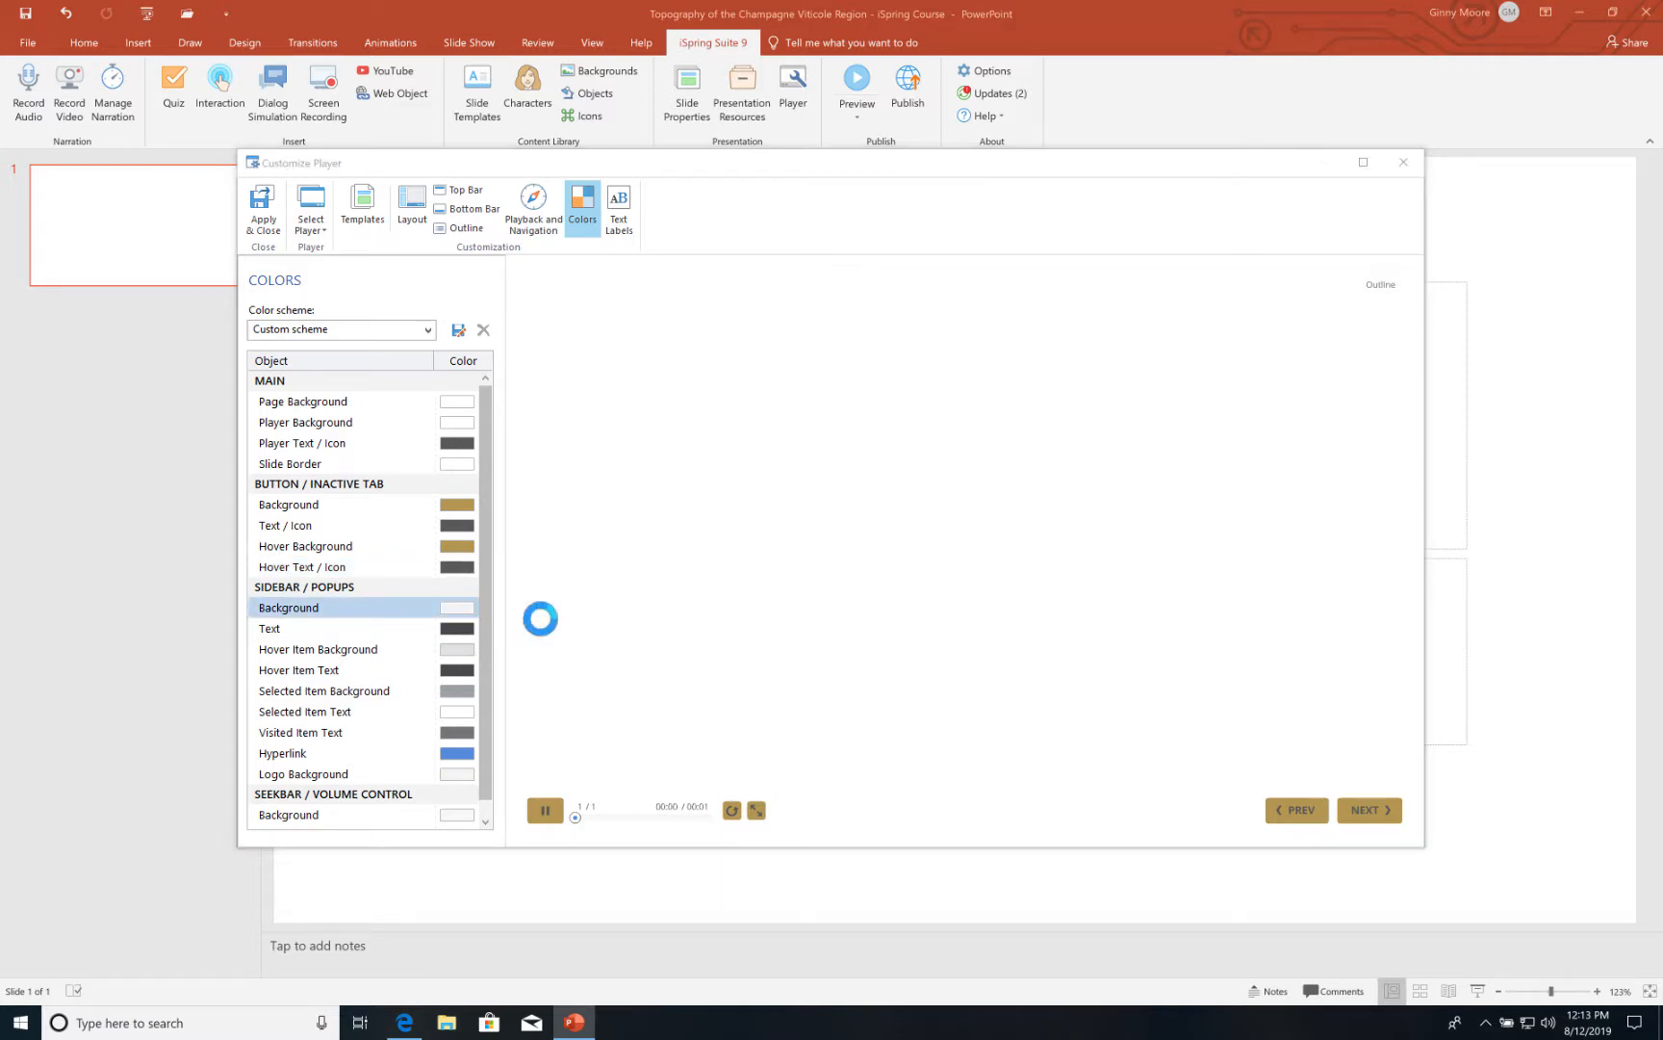
click(796, 631)
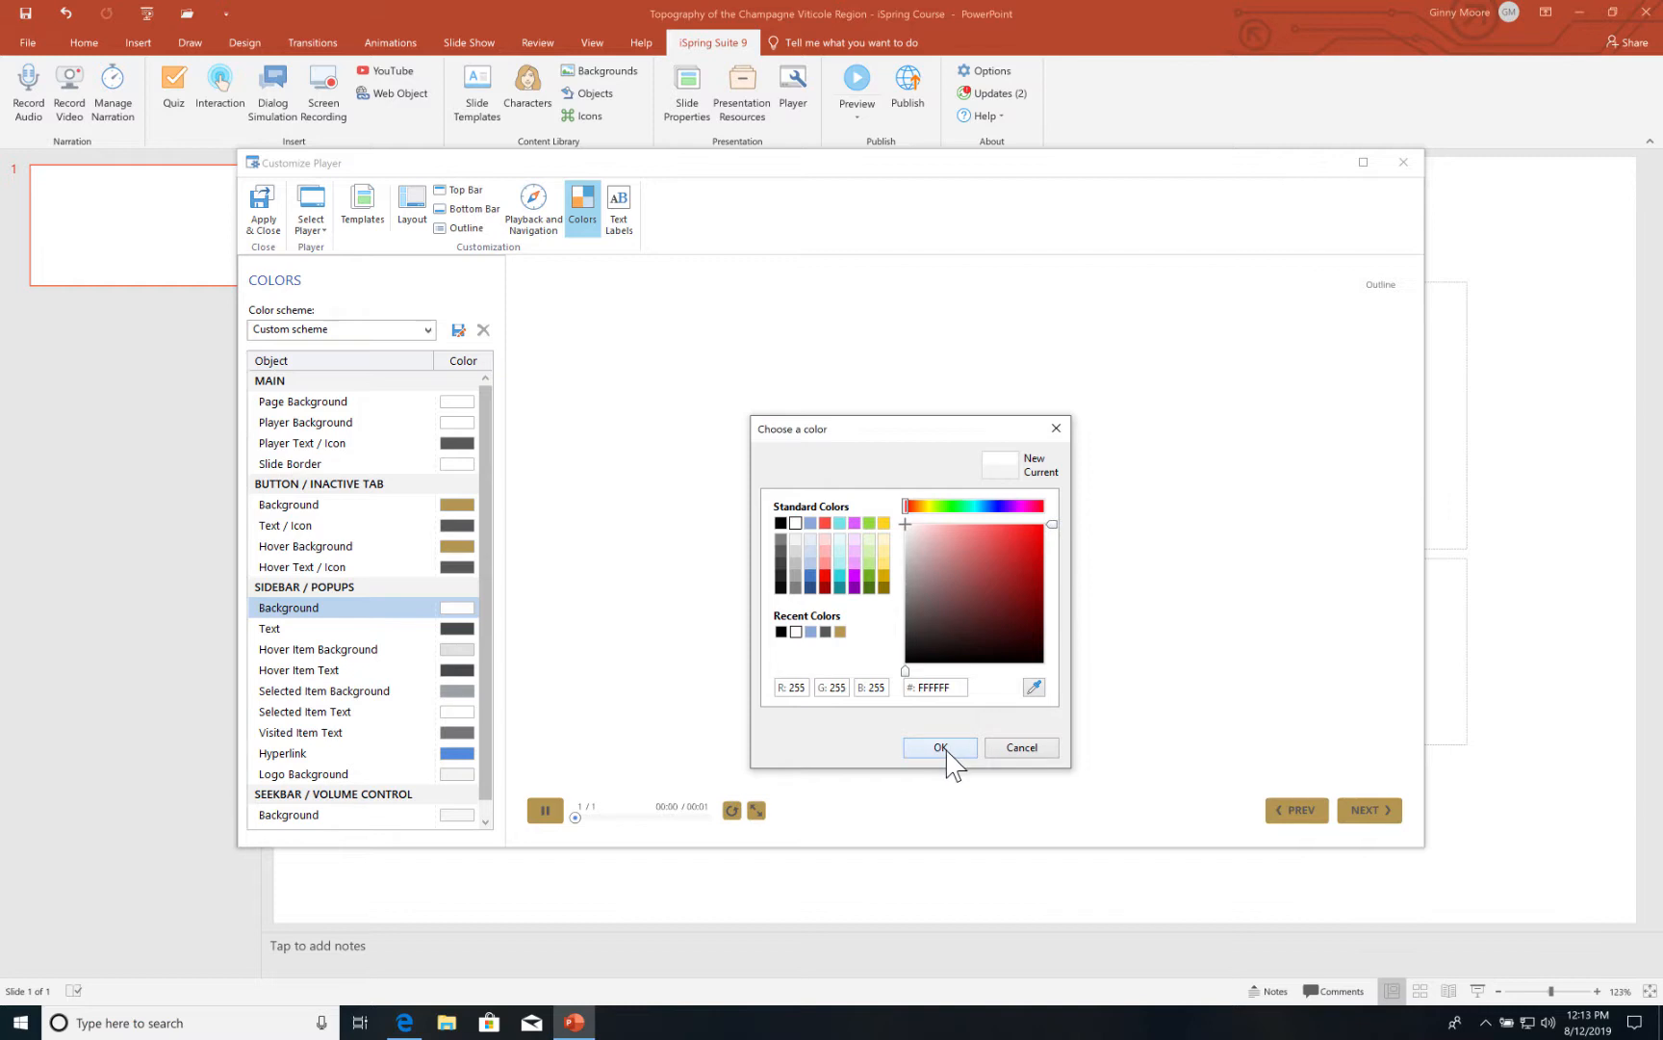
click(942, 748)
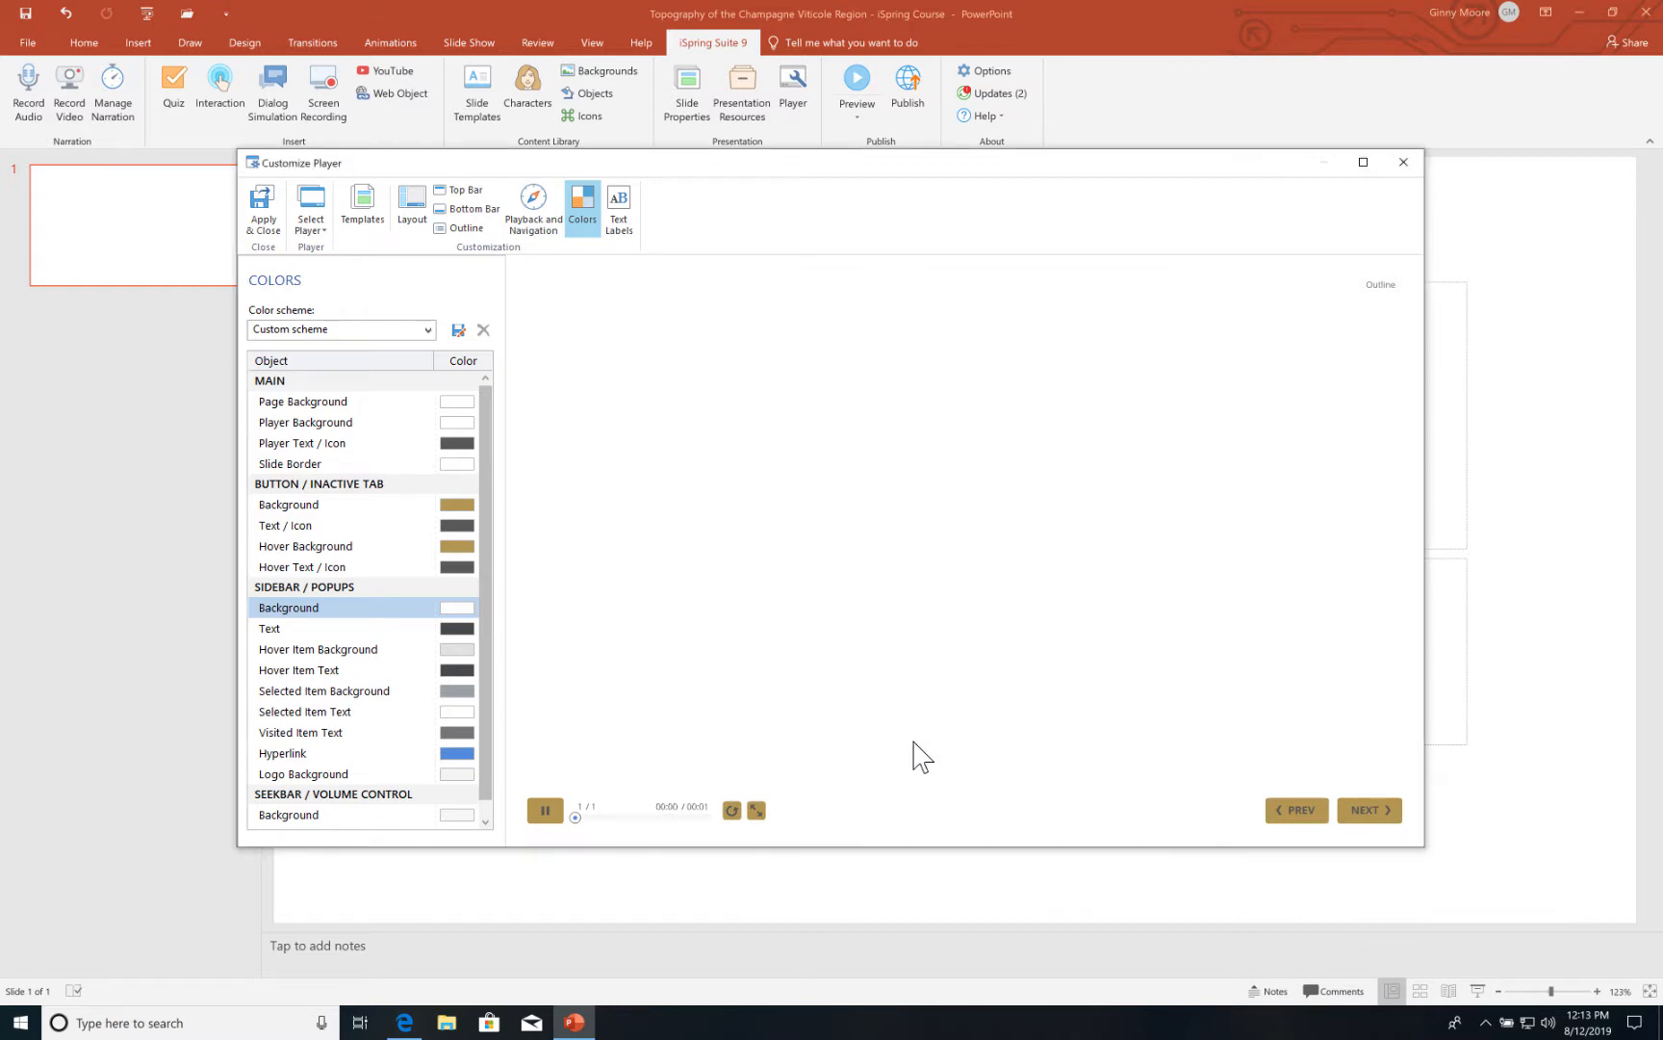
click(457, 630)
click(825, 631)
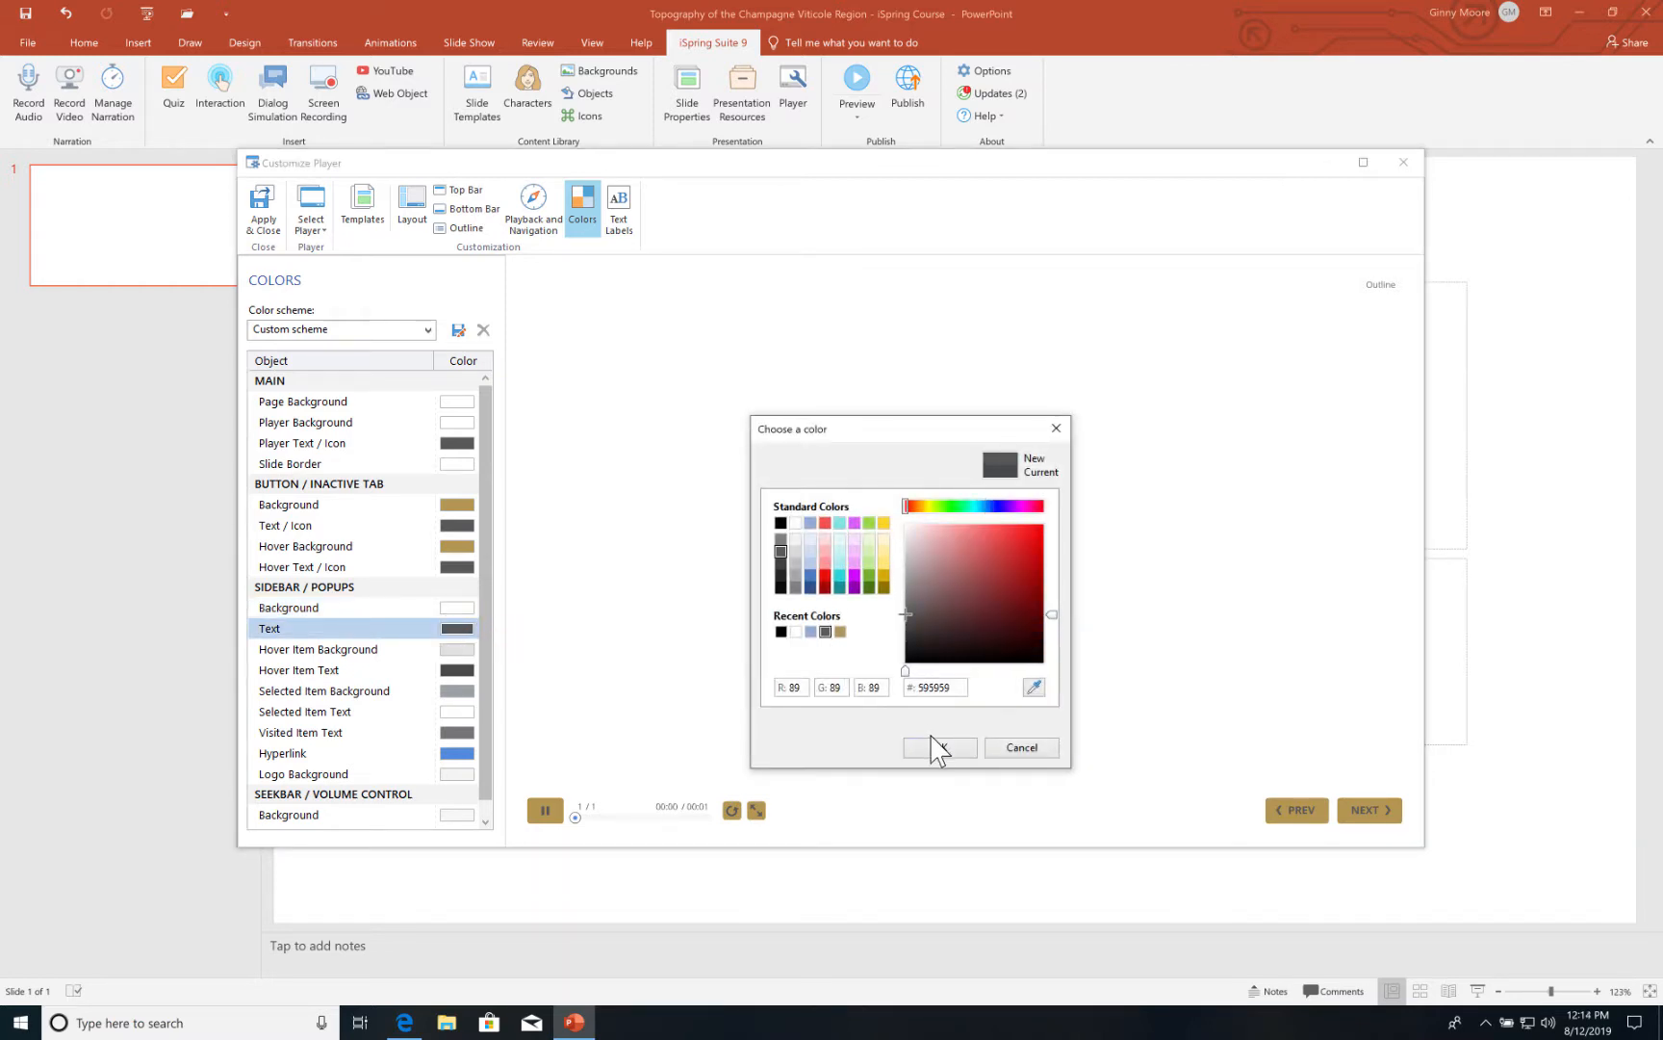
click(932, 745)
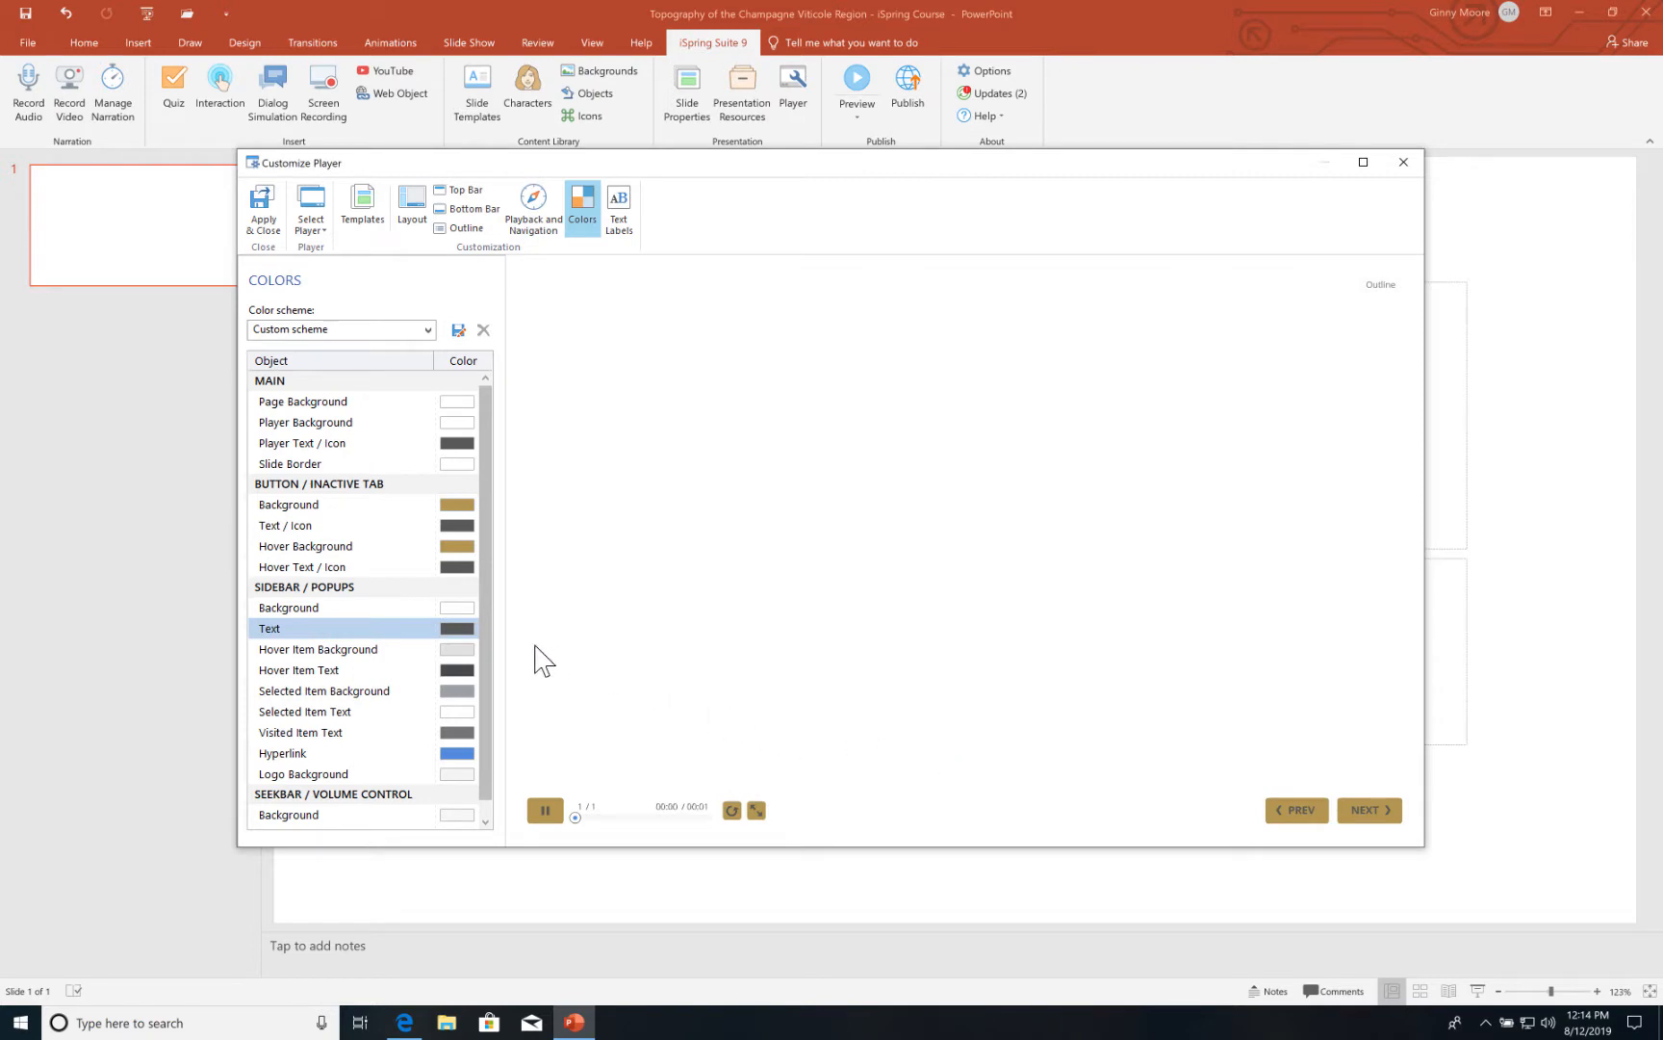
Set the Sidebar / Popups Hover Item Background color to B49751 and the Hover Item Text color to 595959.
click(456, 650)
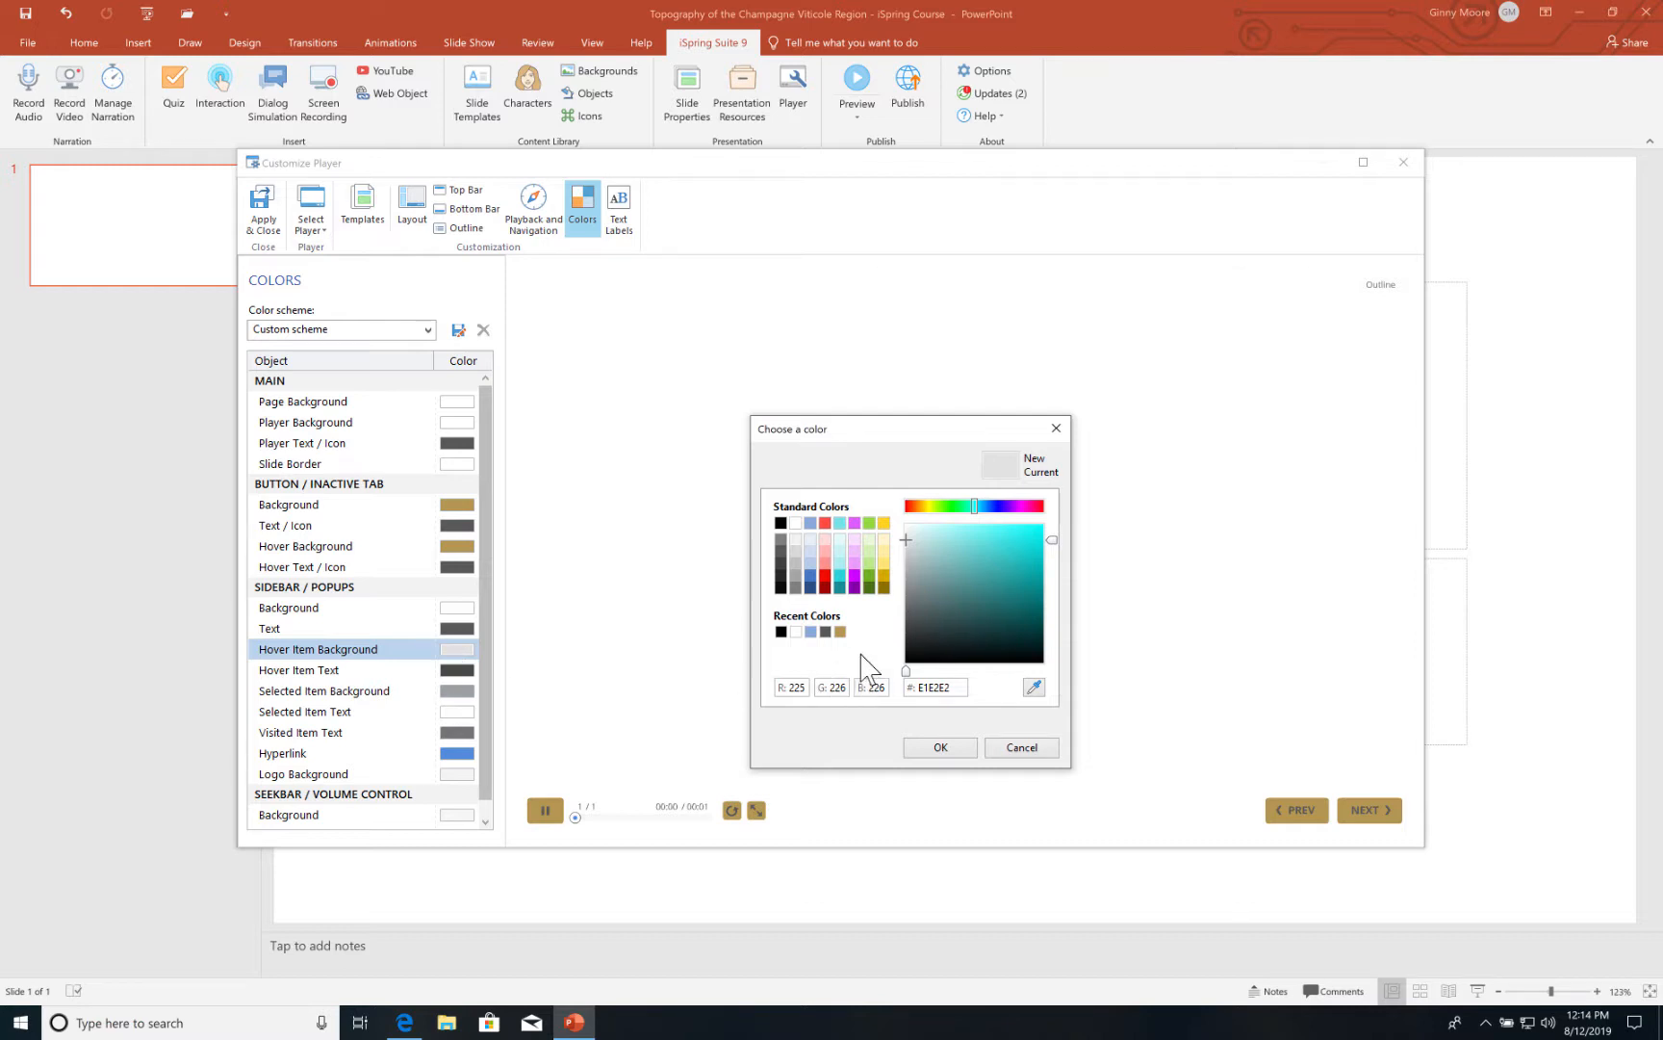
click(841, 631)
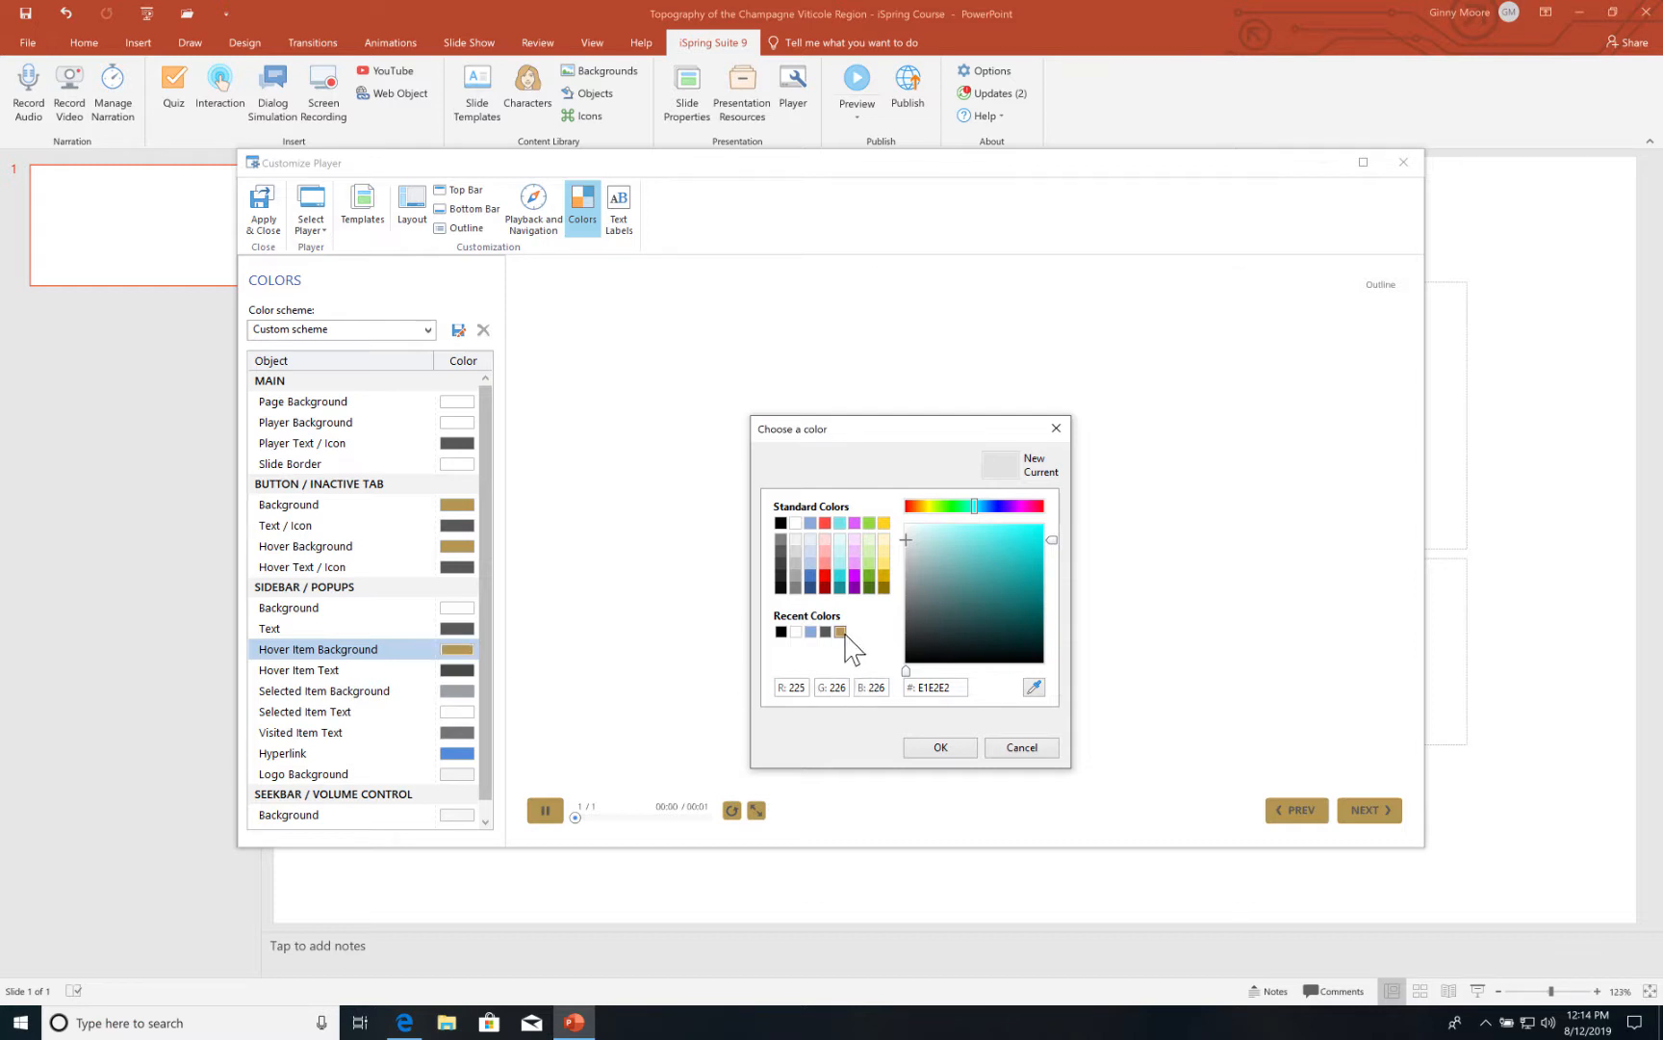
click(939, 749)
click(458, 670)
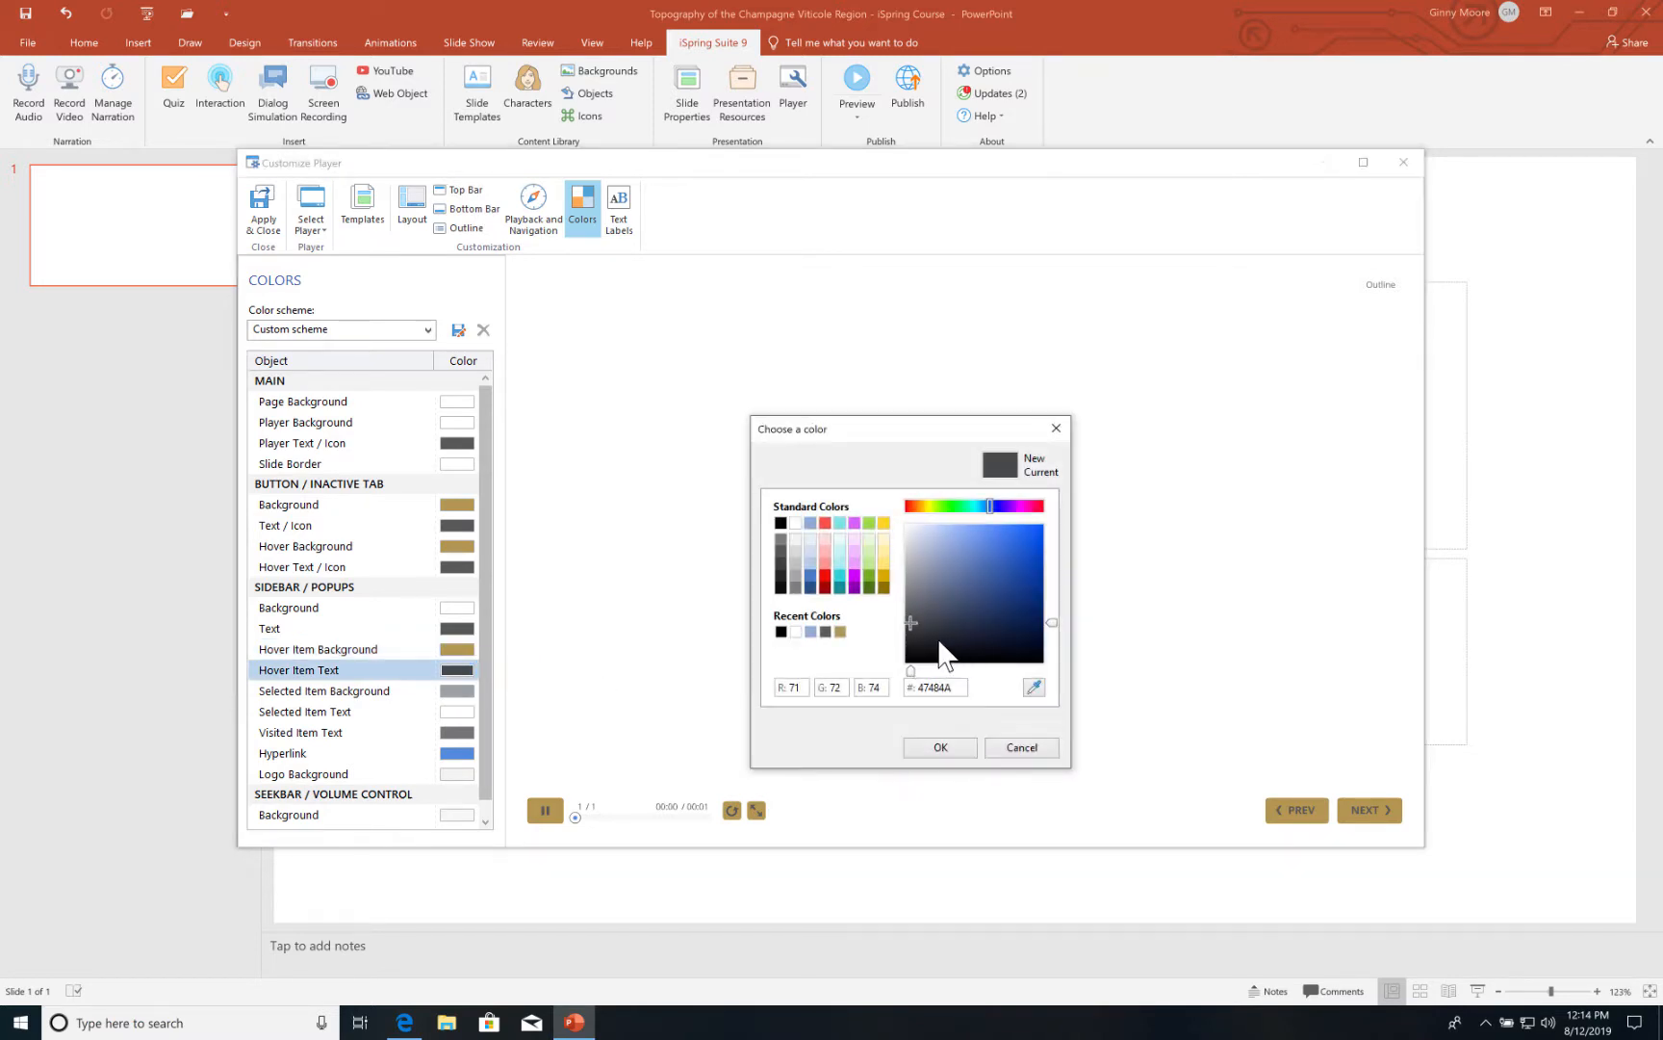
click(825, 632)
click(941, 747)
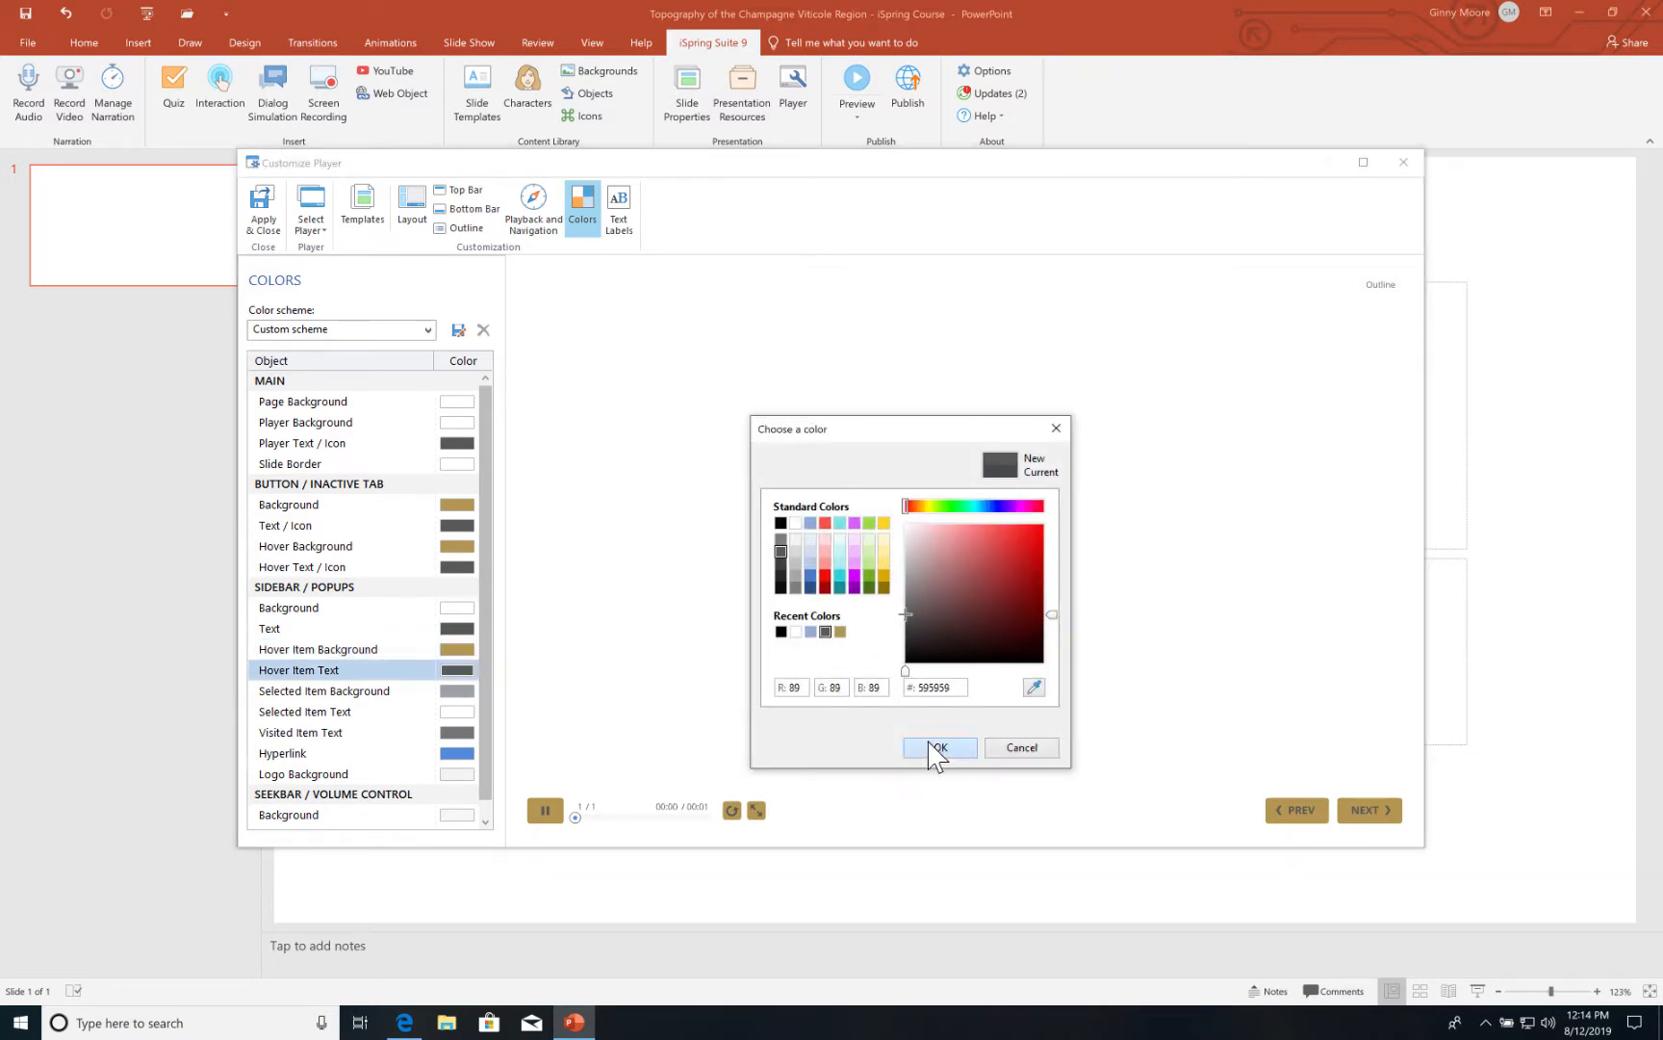
Set the Sidebar / Popups Selected Item Background color to B49751 and the Selected Item Text color to 595959.
click(457, 691)
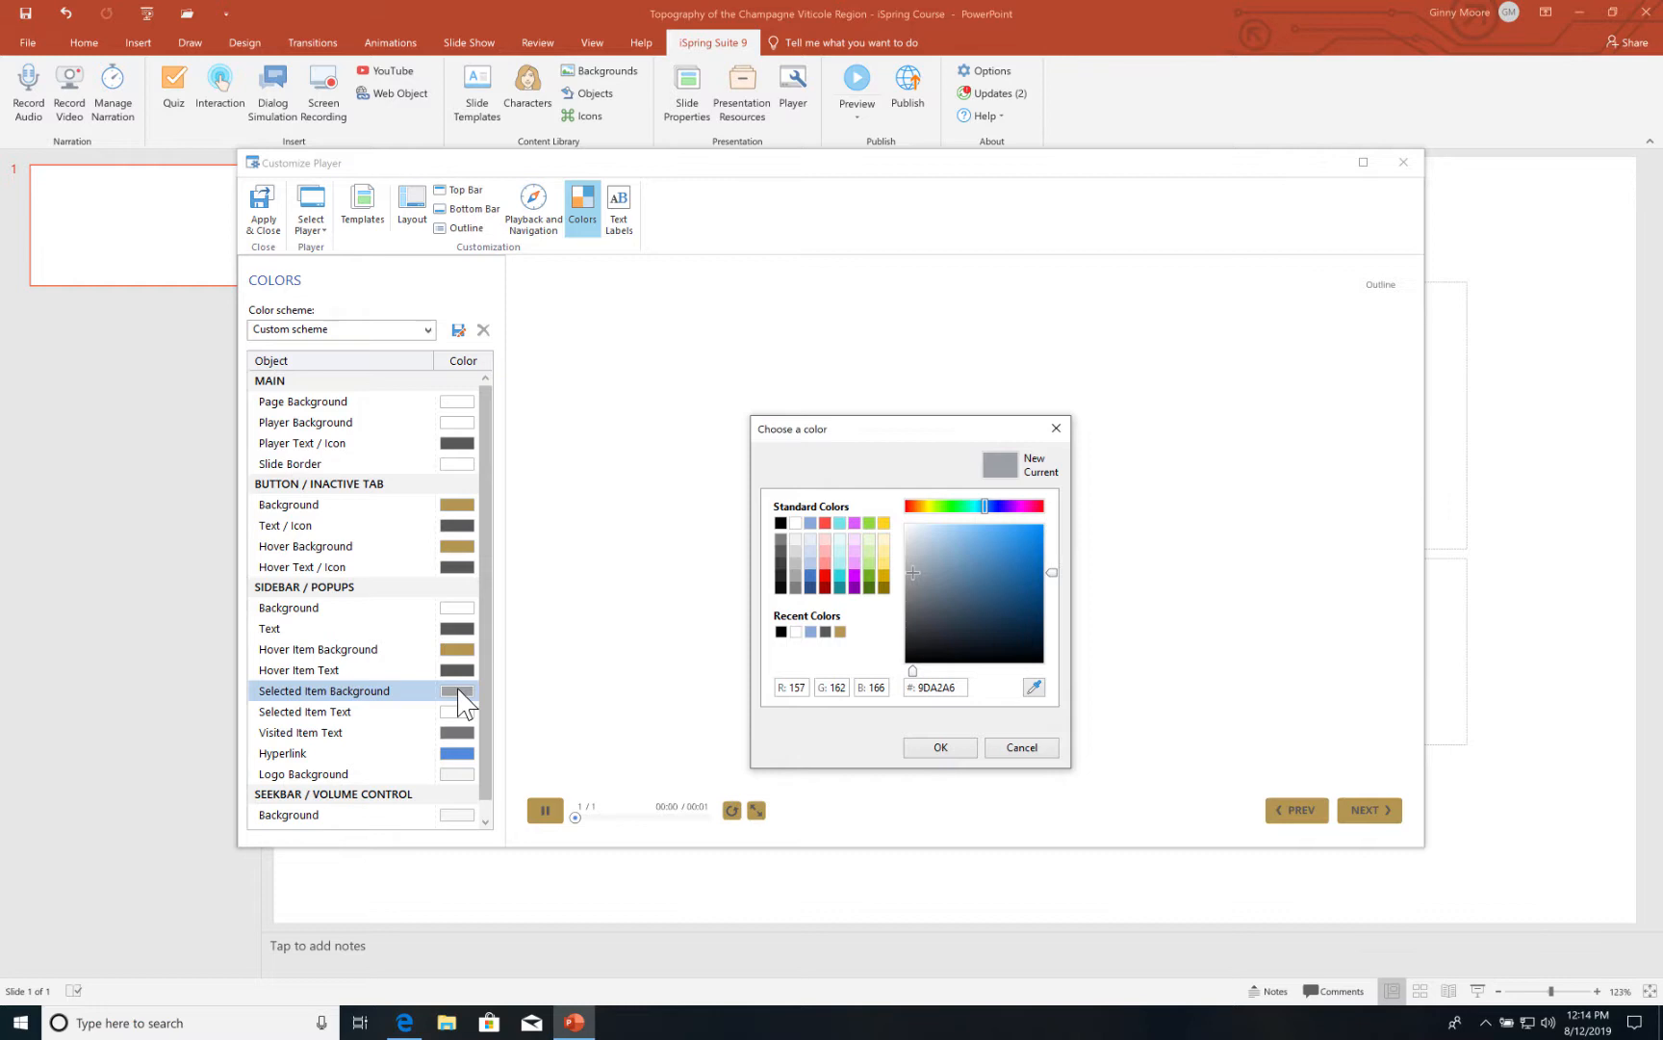
click(840, 631)
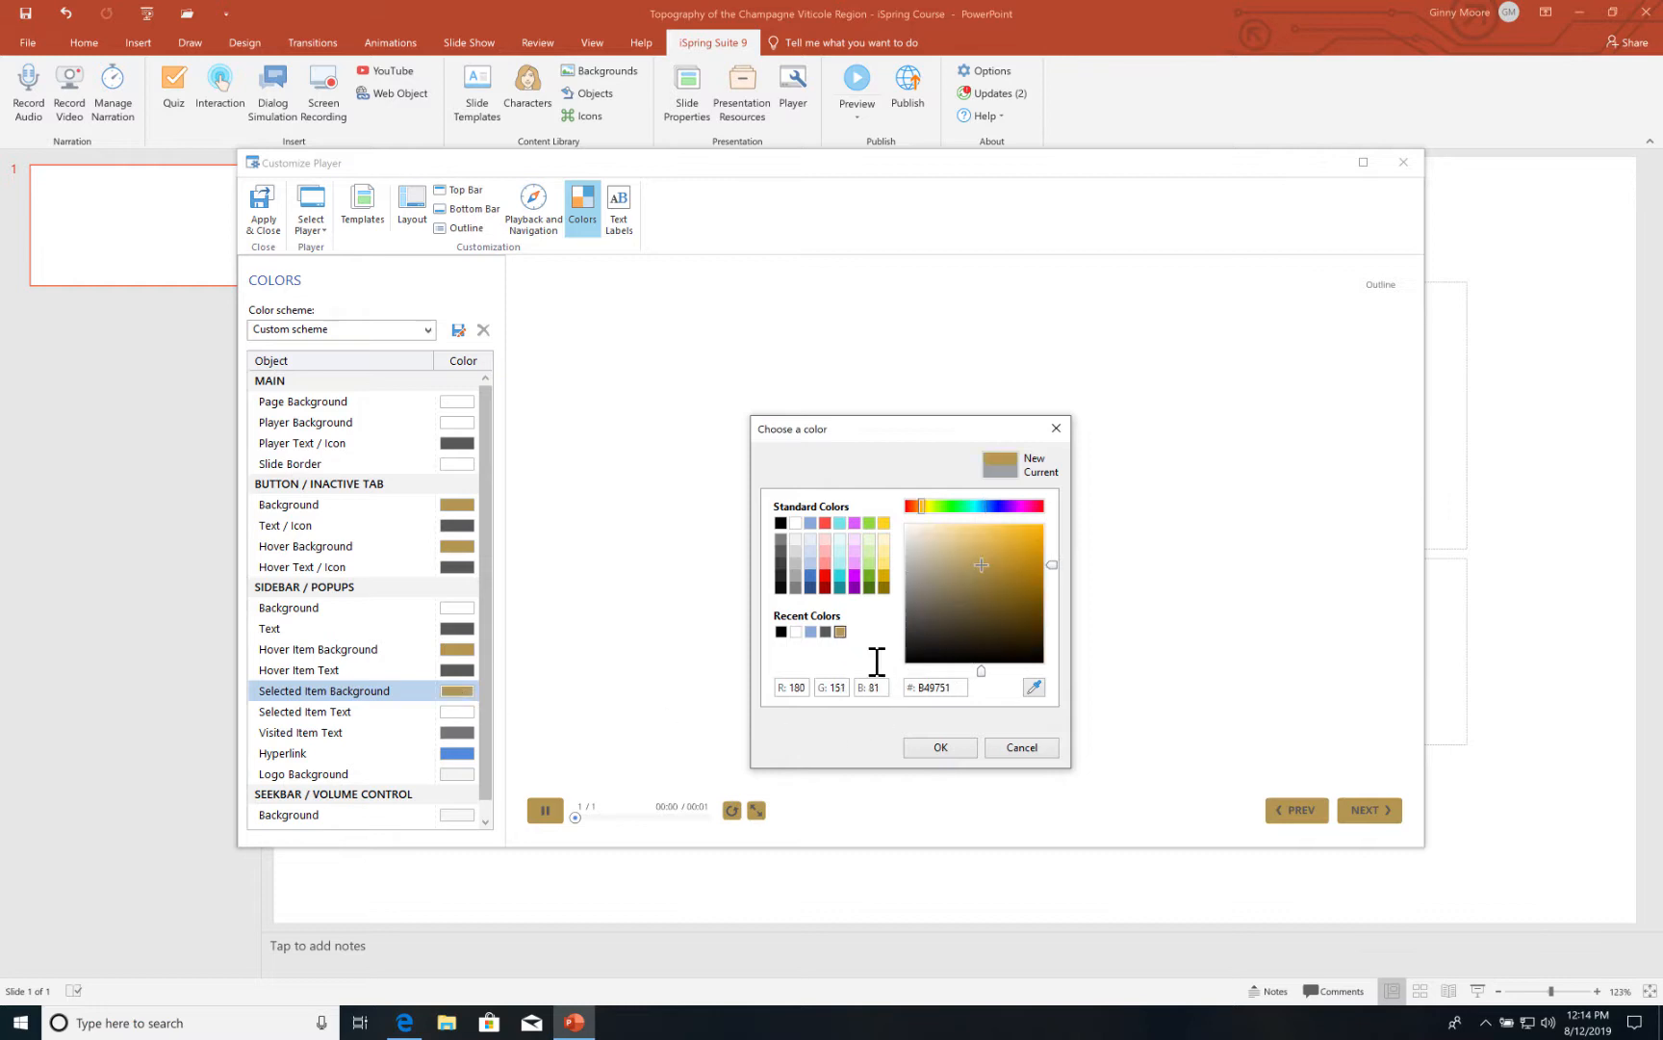
click(941, 749)
click(457, 712)
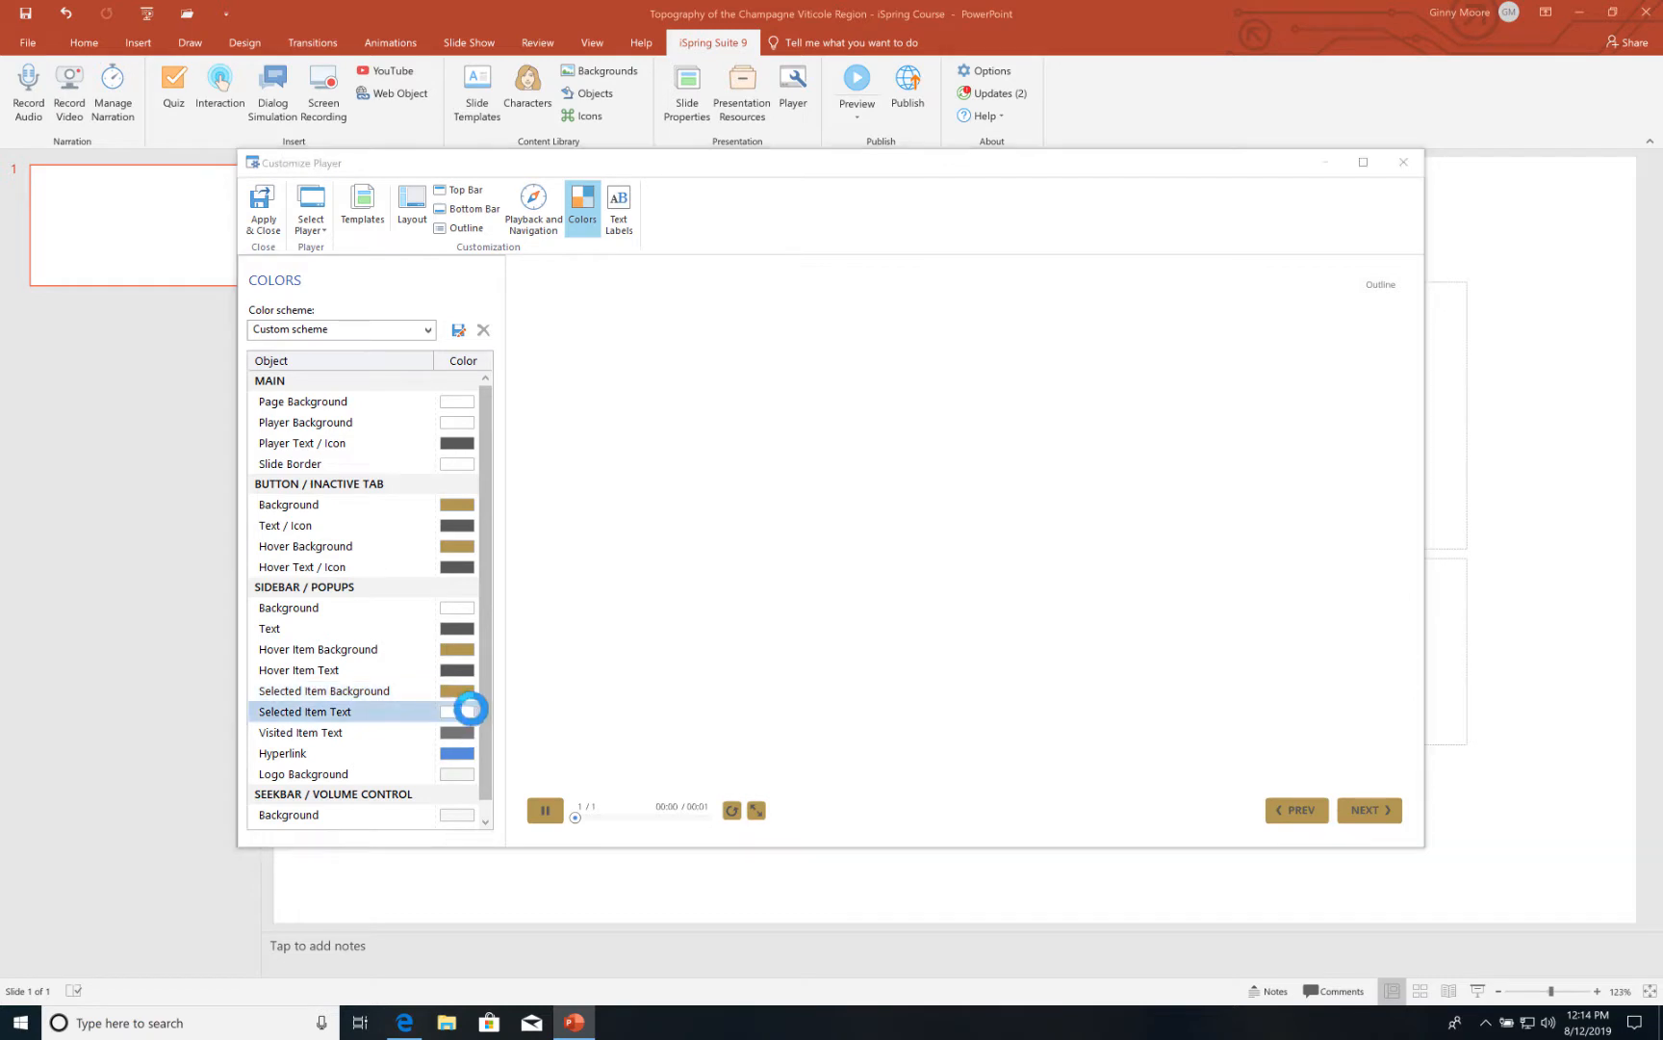
click(825, 631)
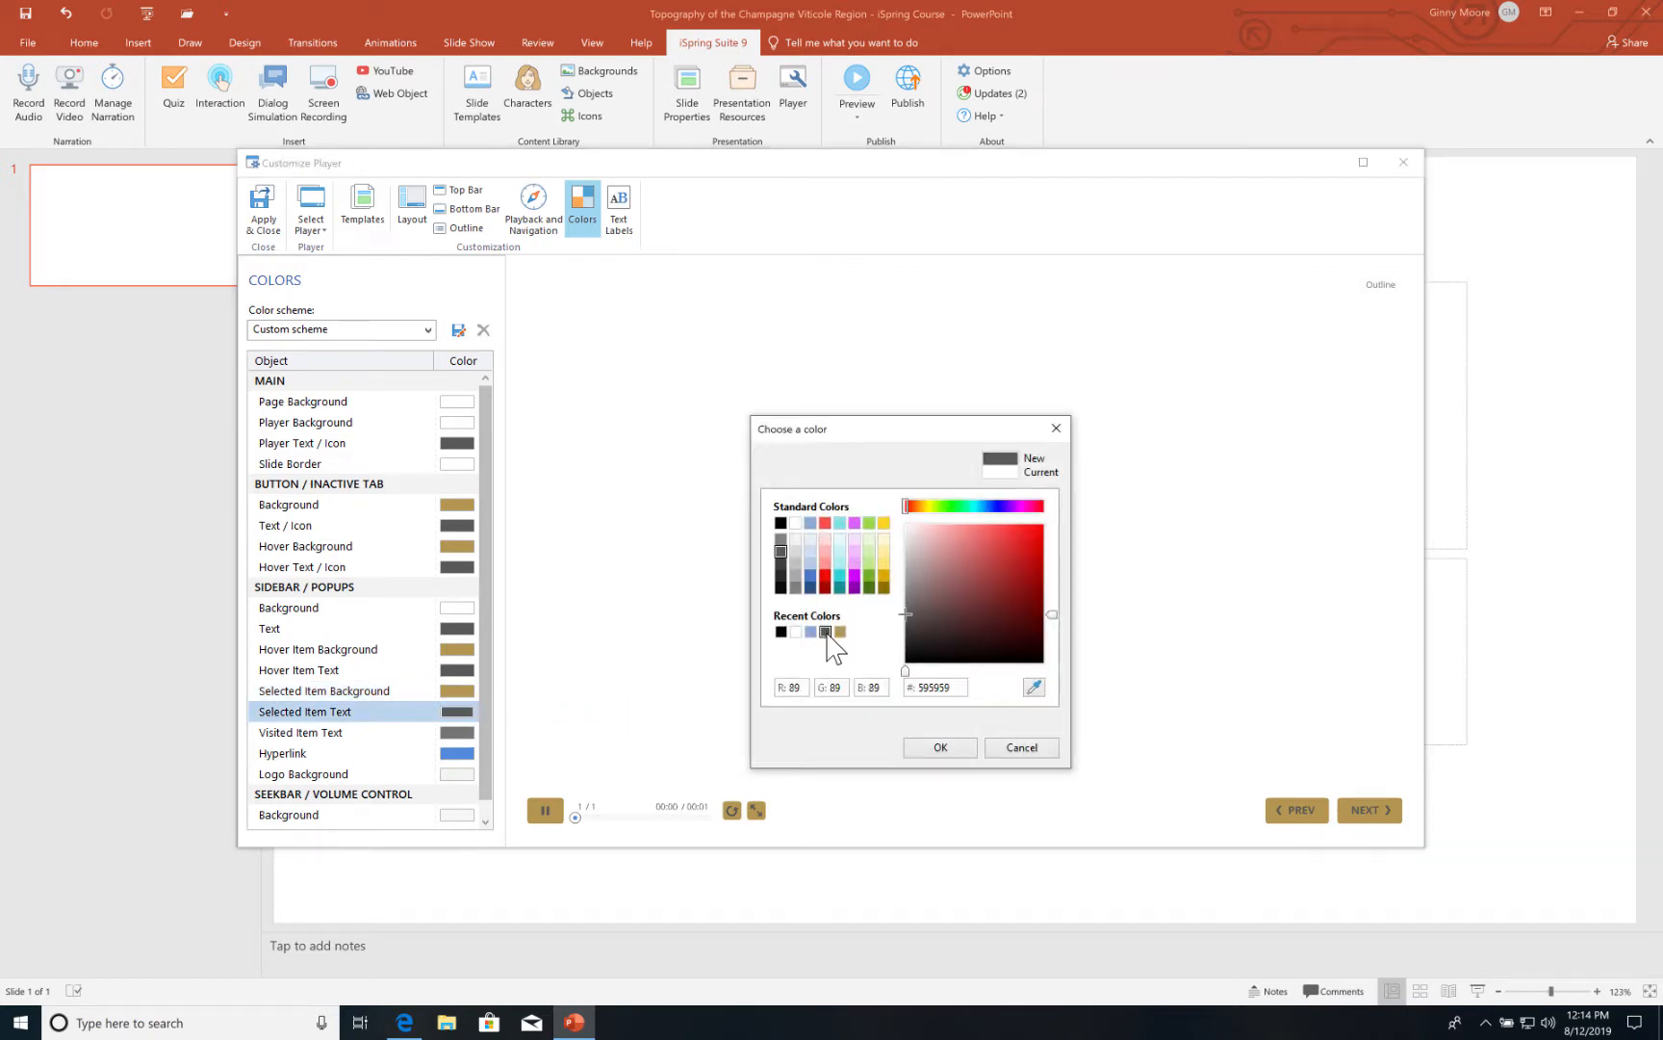
click(941, 748)
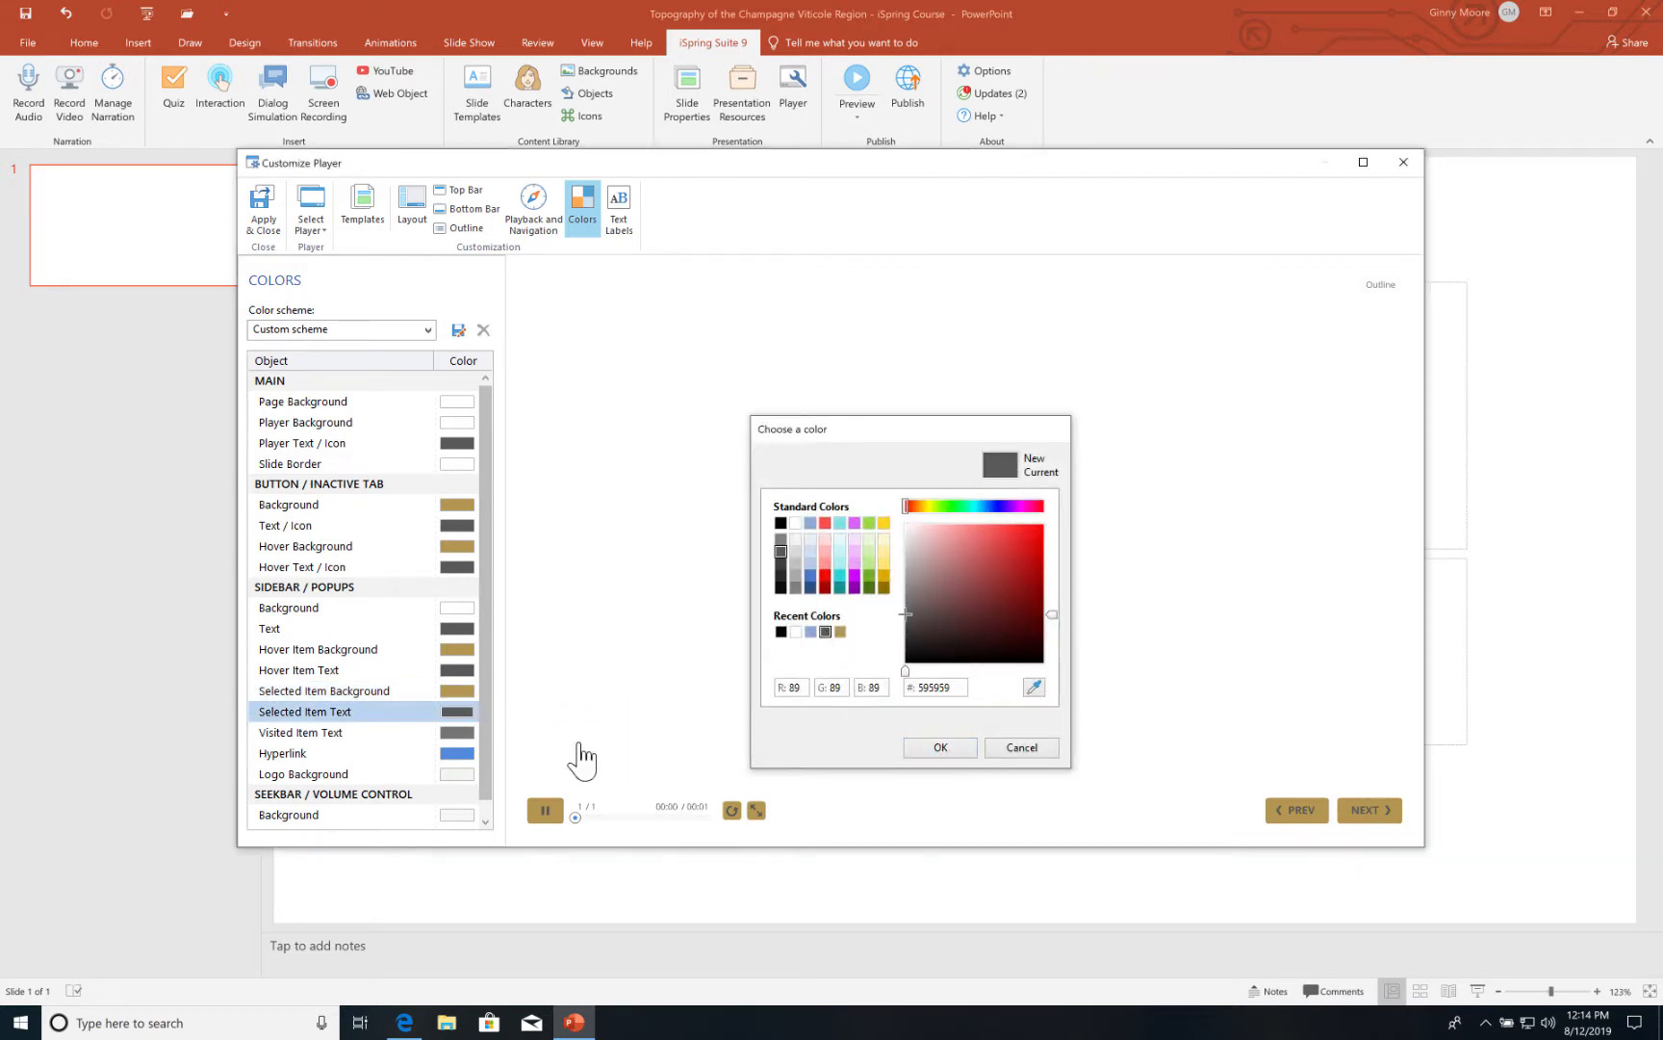
Set the Sidebar / Popups Visited Item Text color to 595959.
click(460, 732)
click(825, 632)
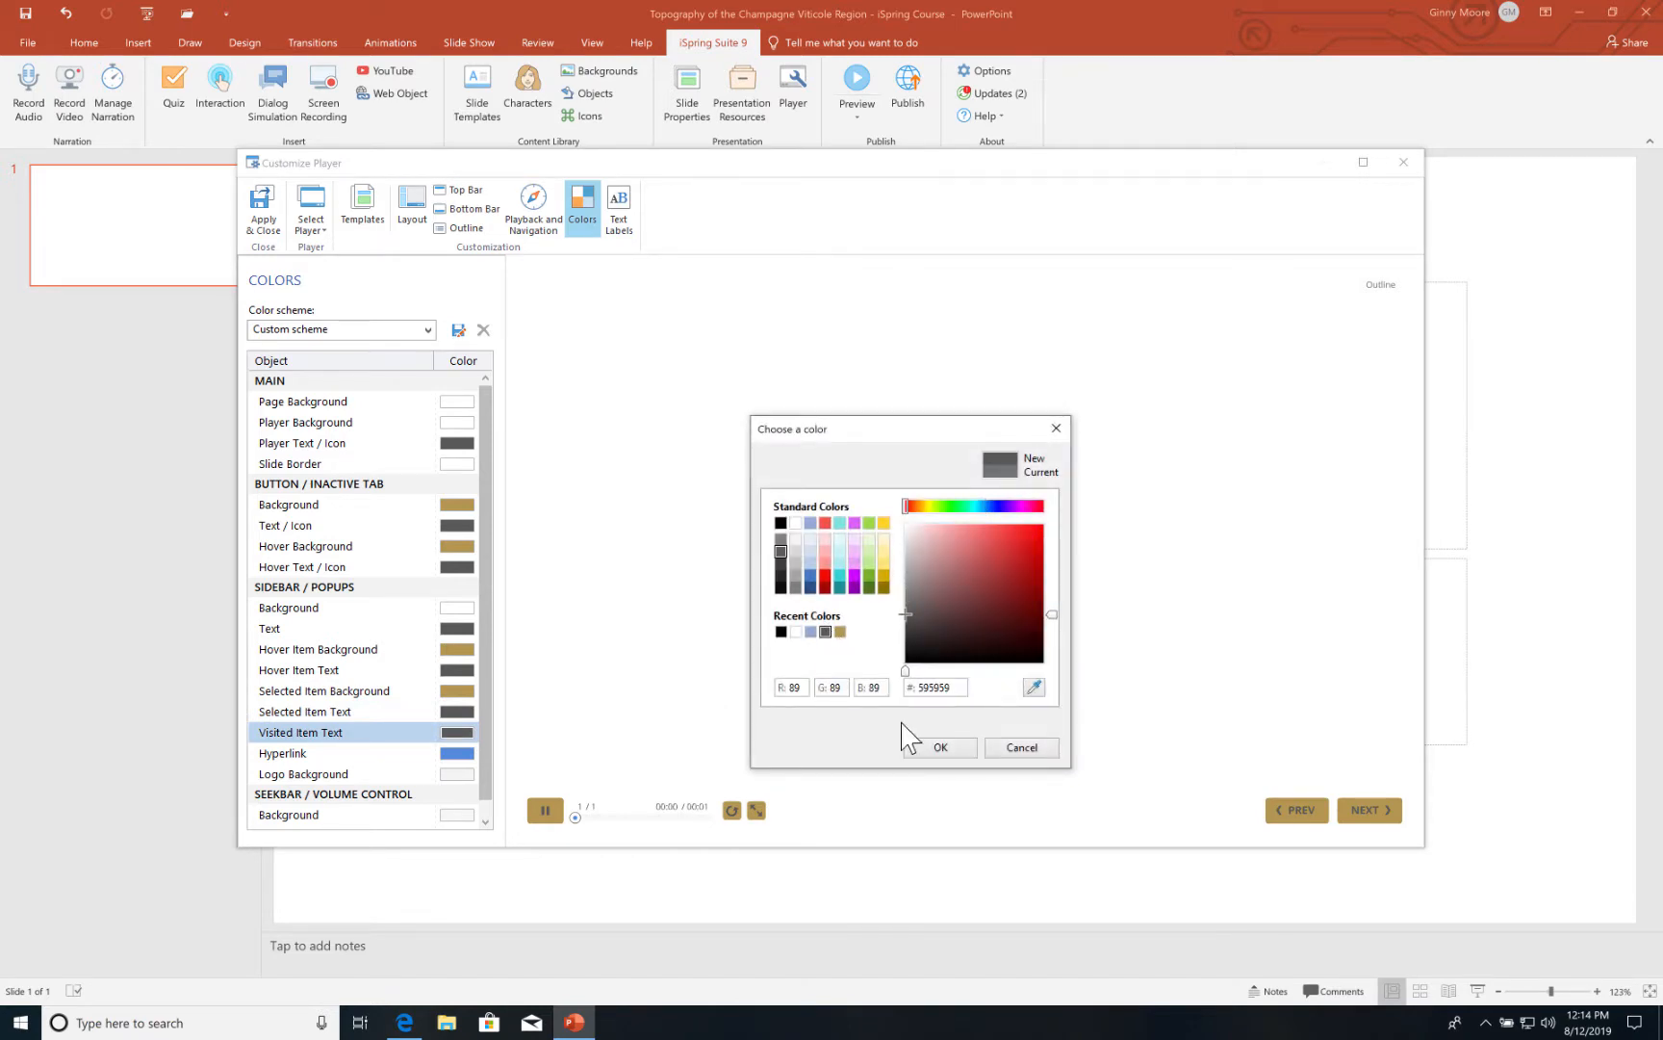
click(938, 750)
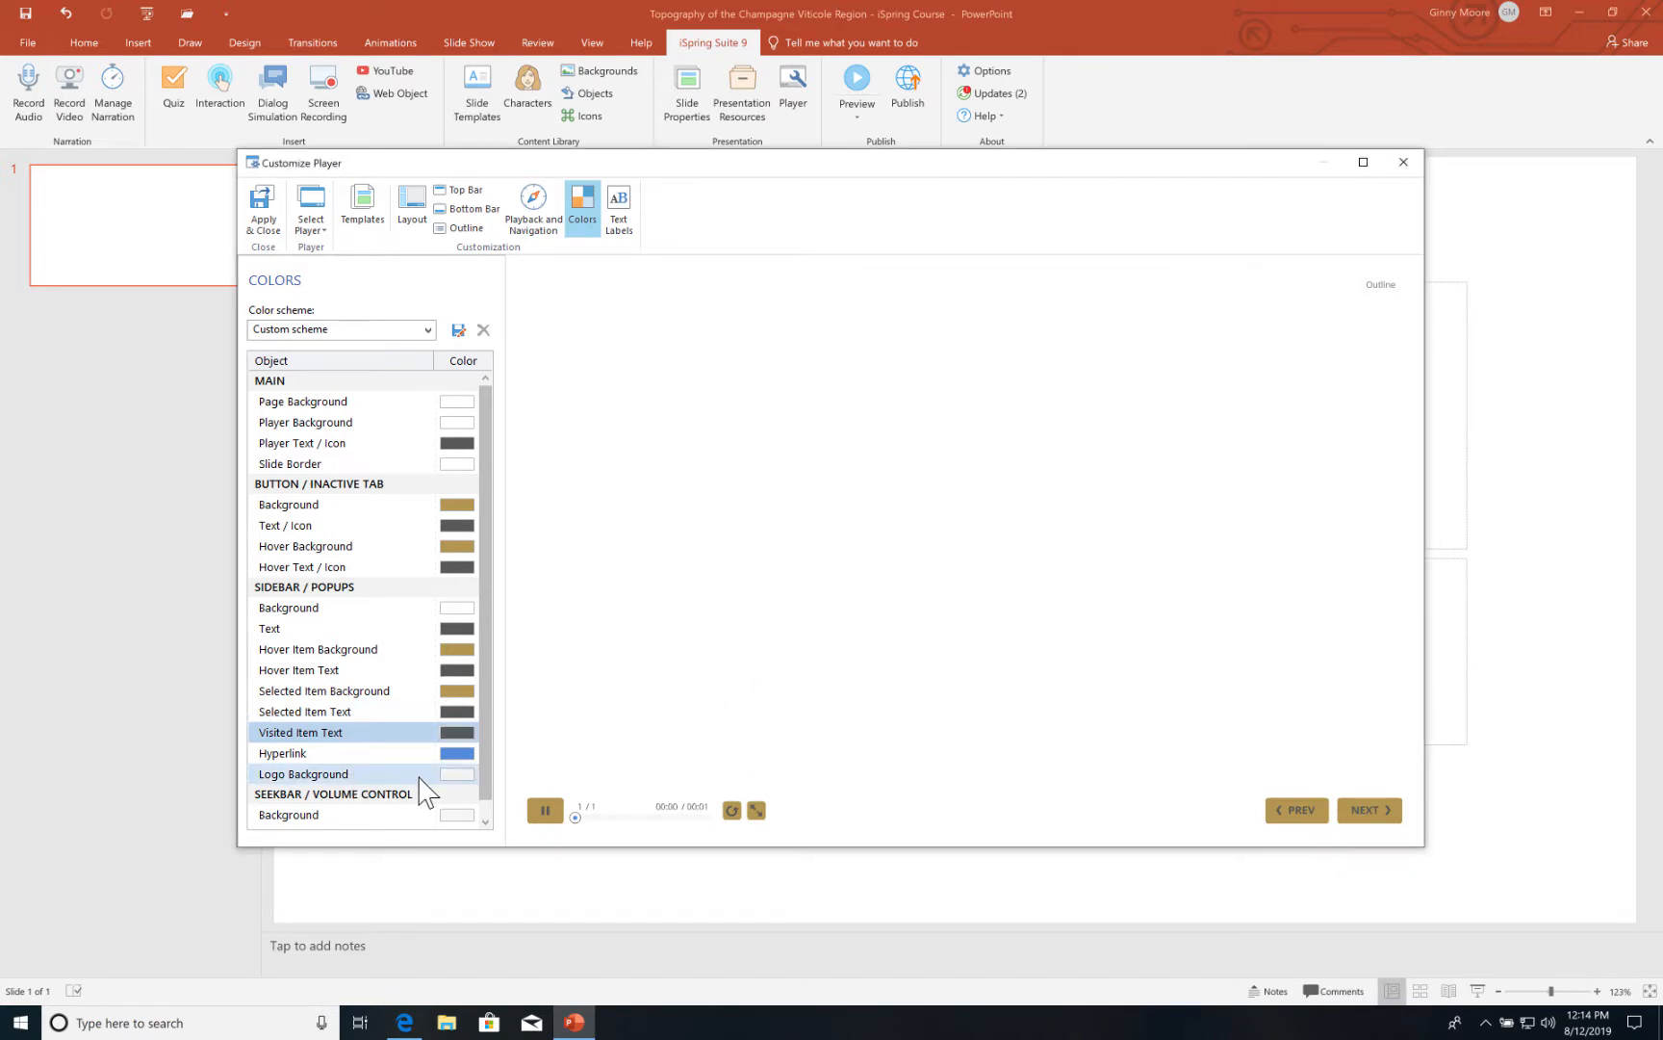
Set the Seekbar / Volume Control Background and Playback colors to B49751.
click(485, 821)
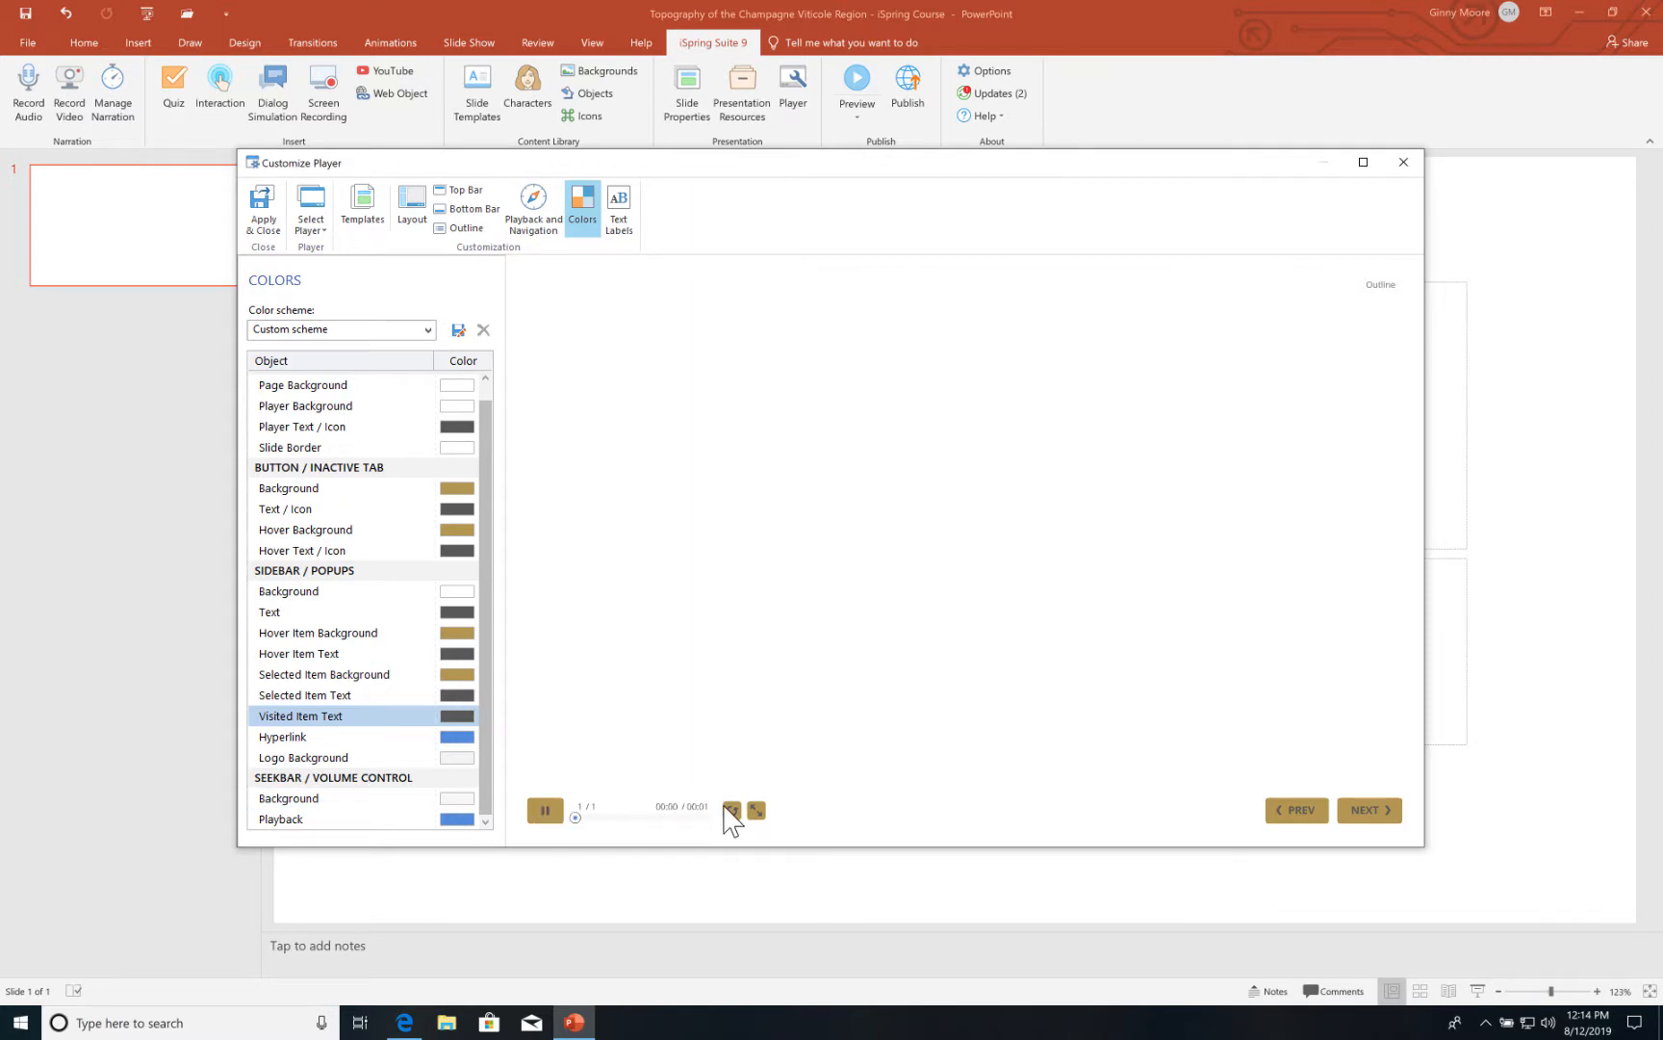
click(461, 799)
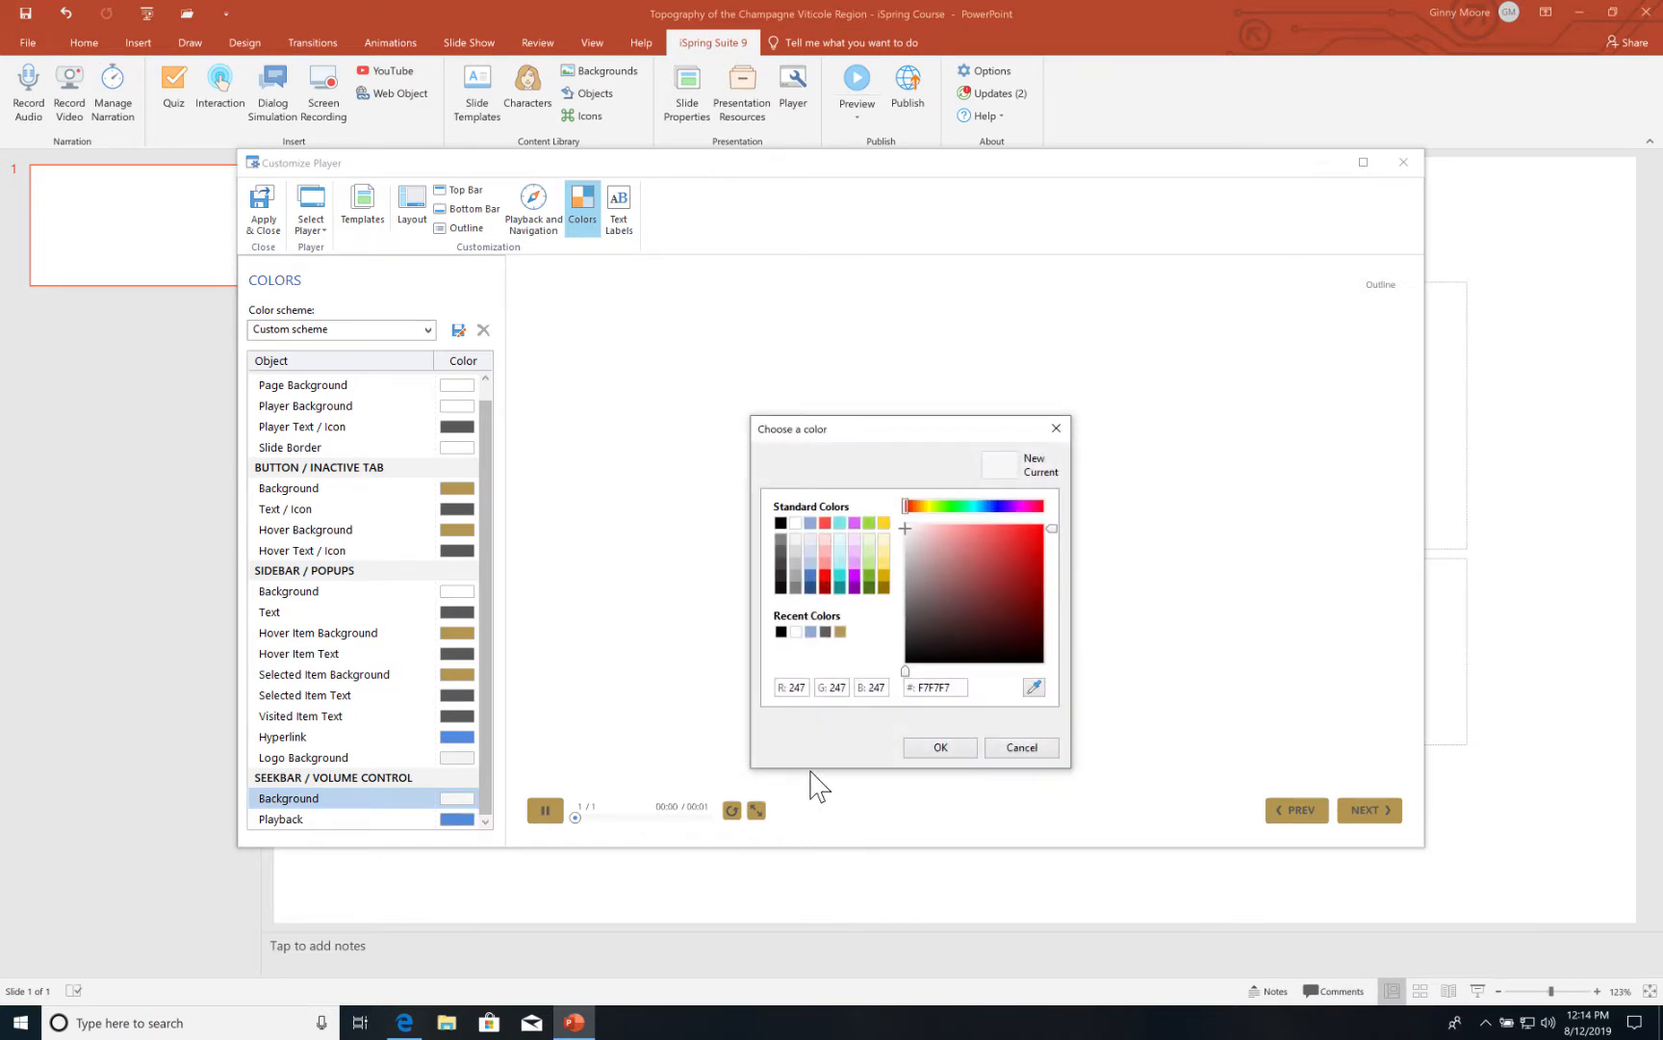
click(840, 632)
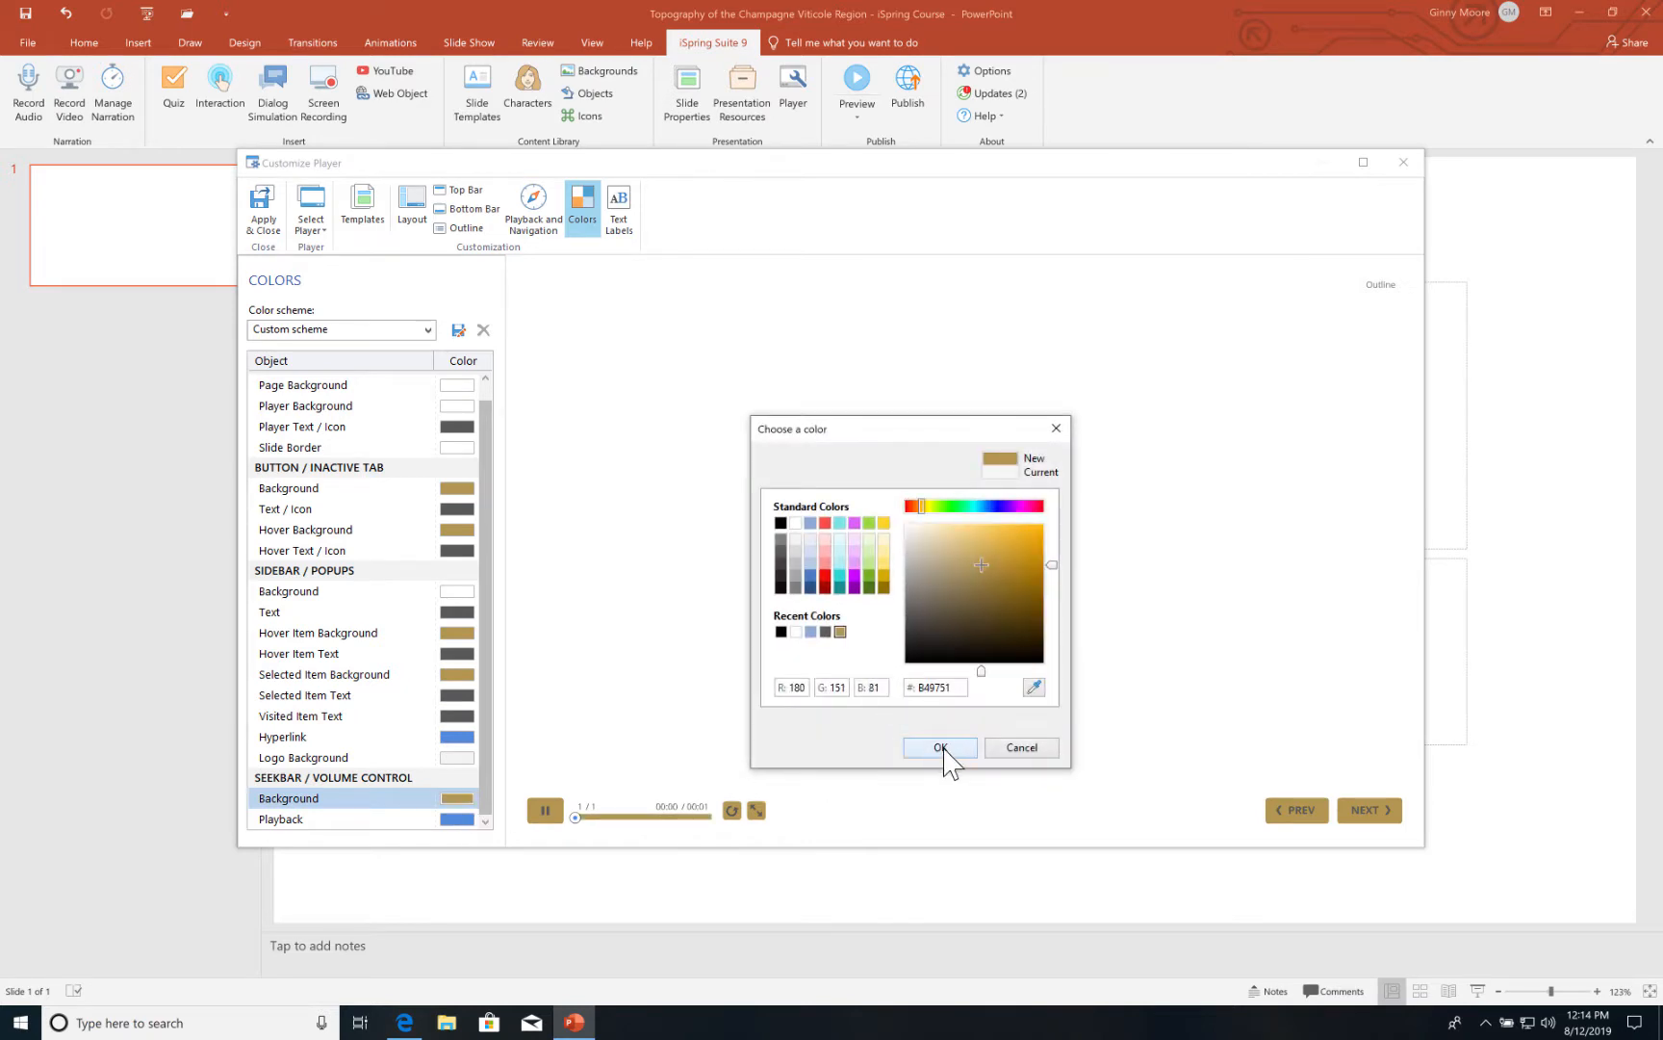
click(941, 749)
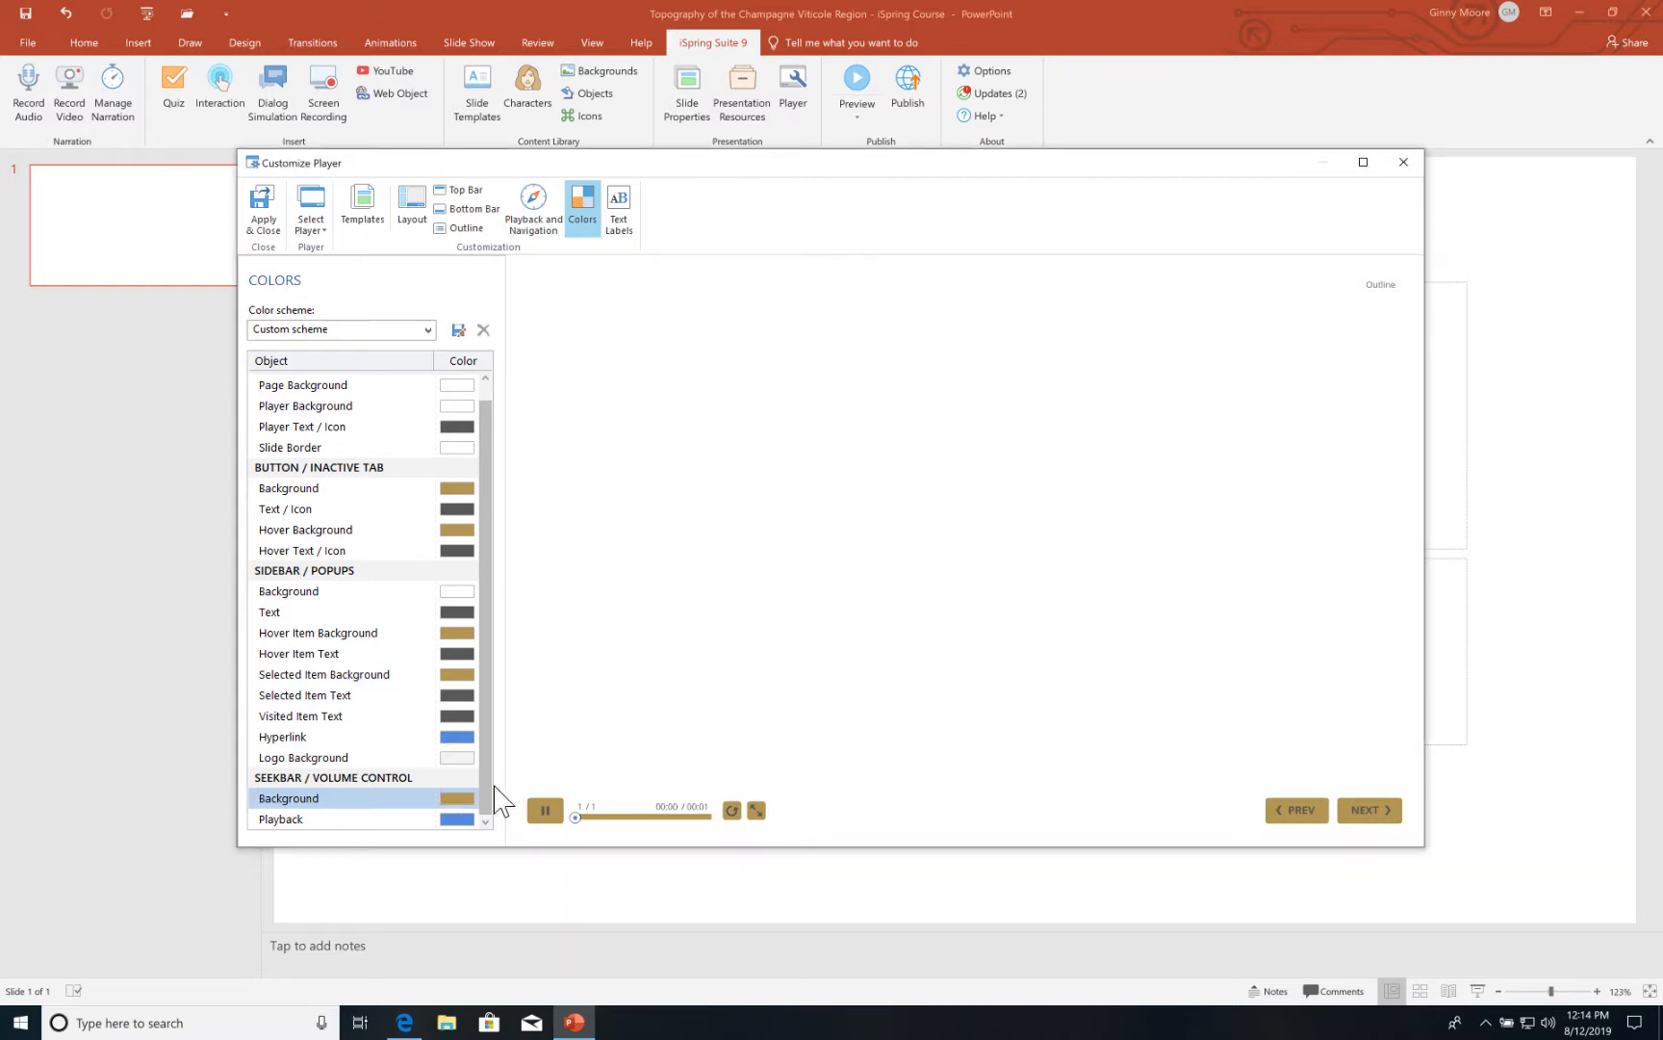
click(454, 819)
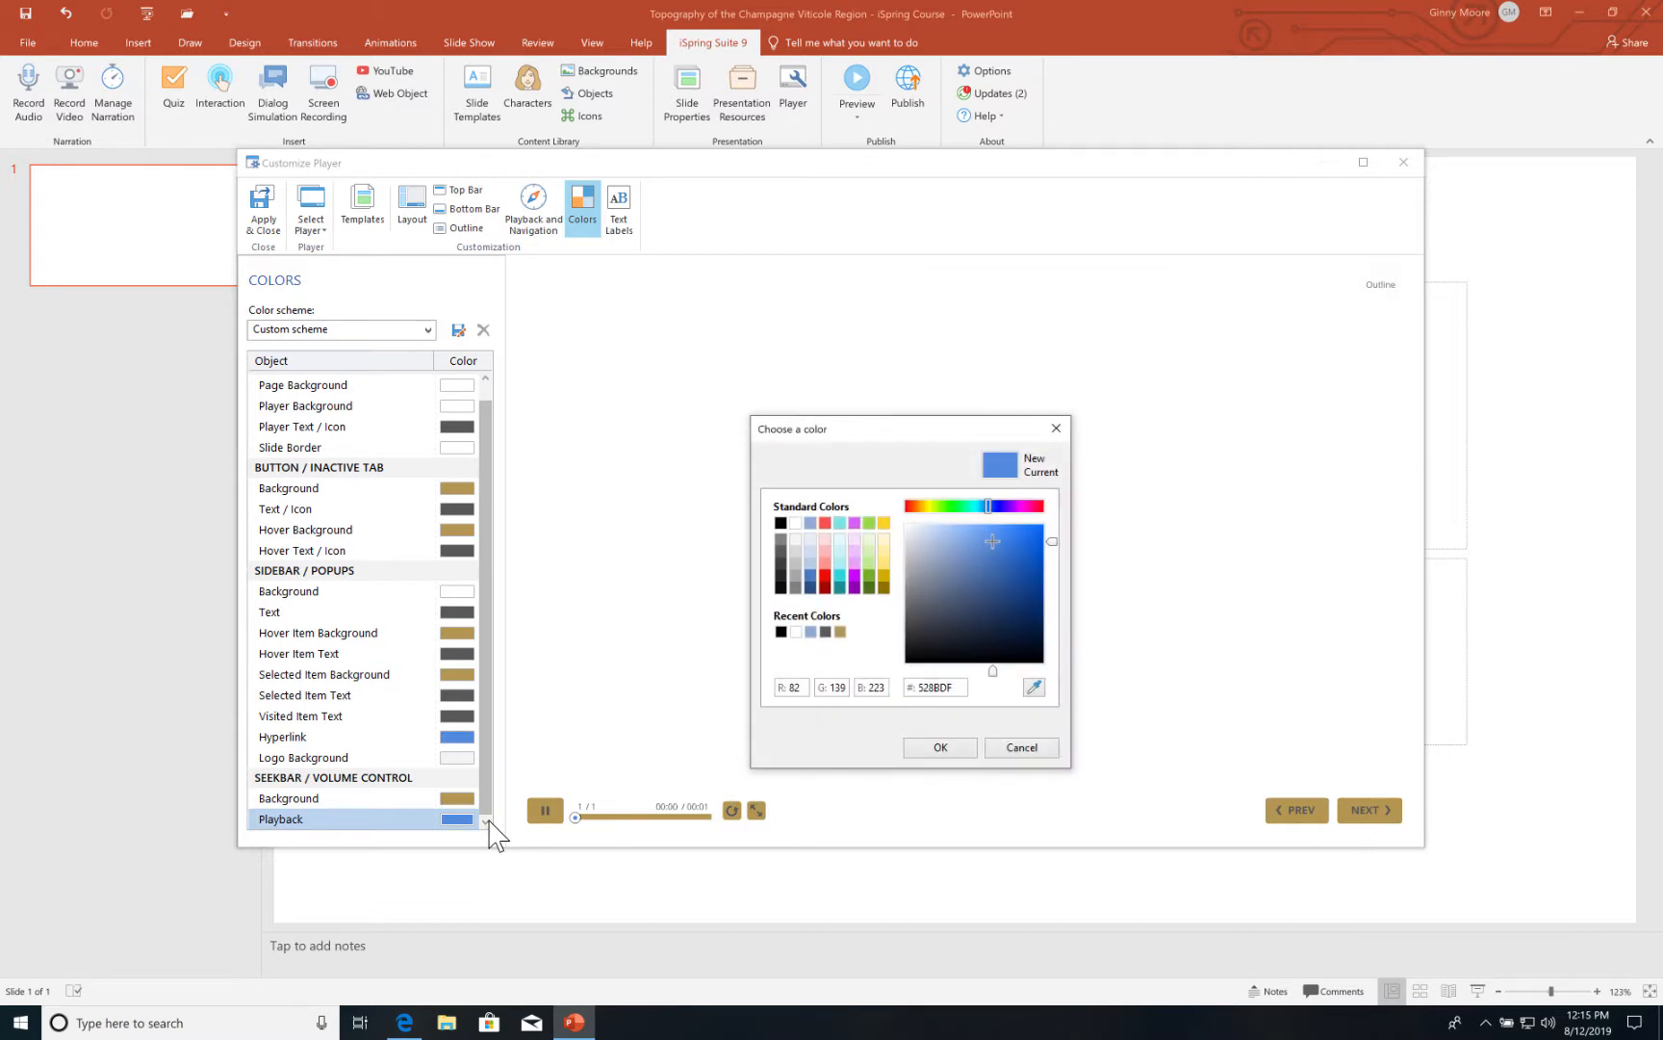
click(840, 632)
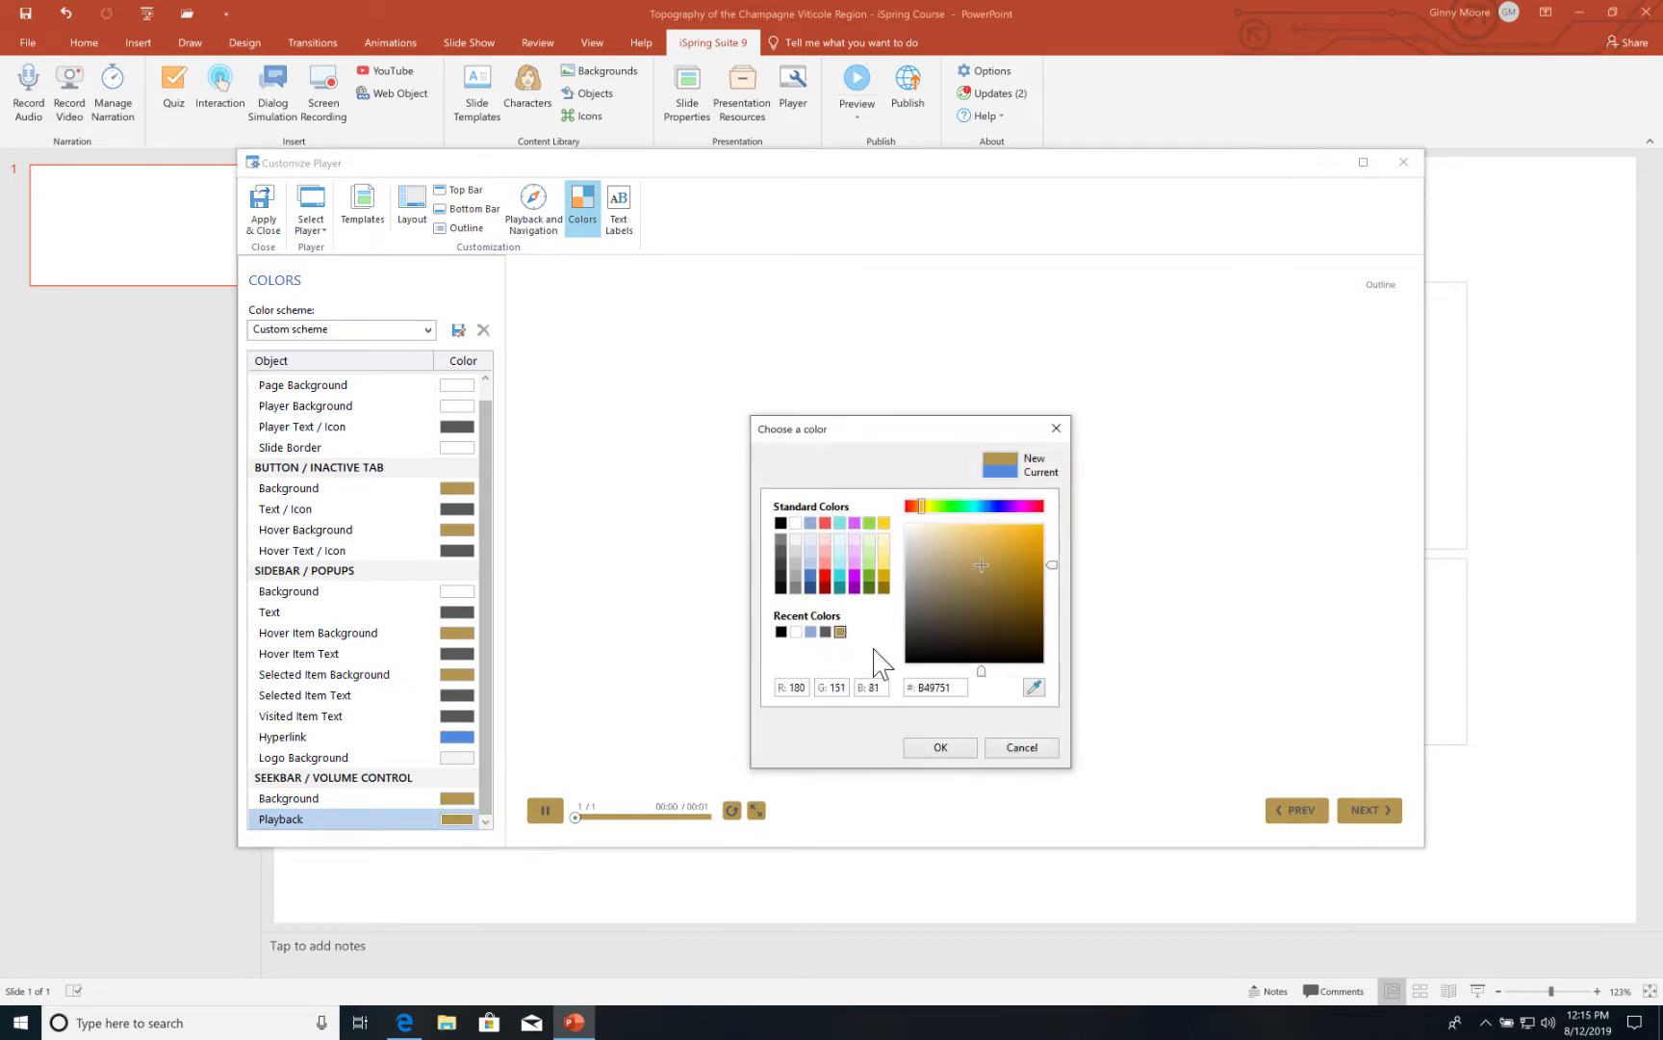
click(940, 748)
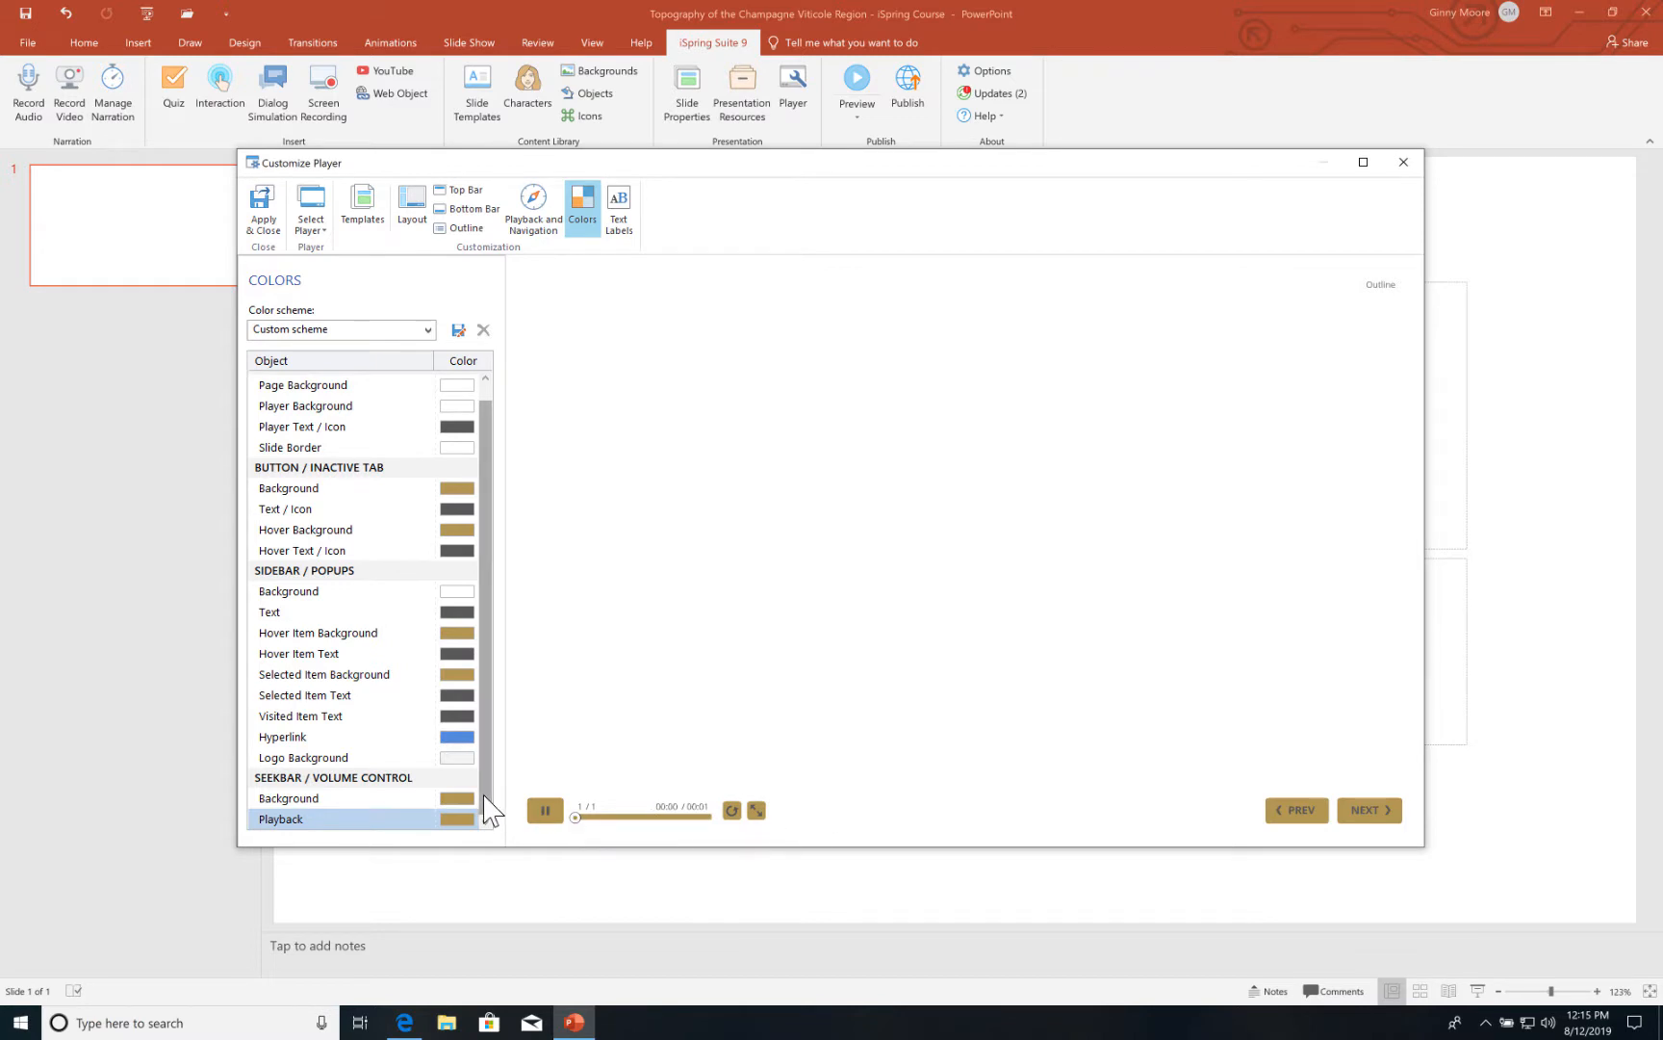
Apply and close the player customization, and switch to the Champagne Henriot - Interactions document in Google Docs.
click(262, 216)
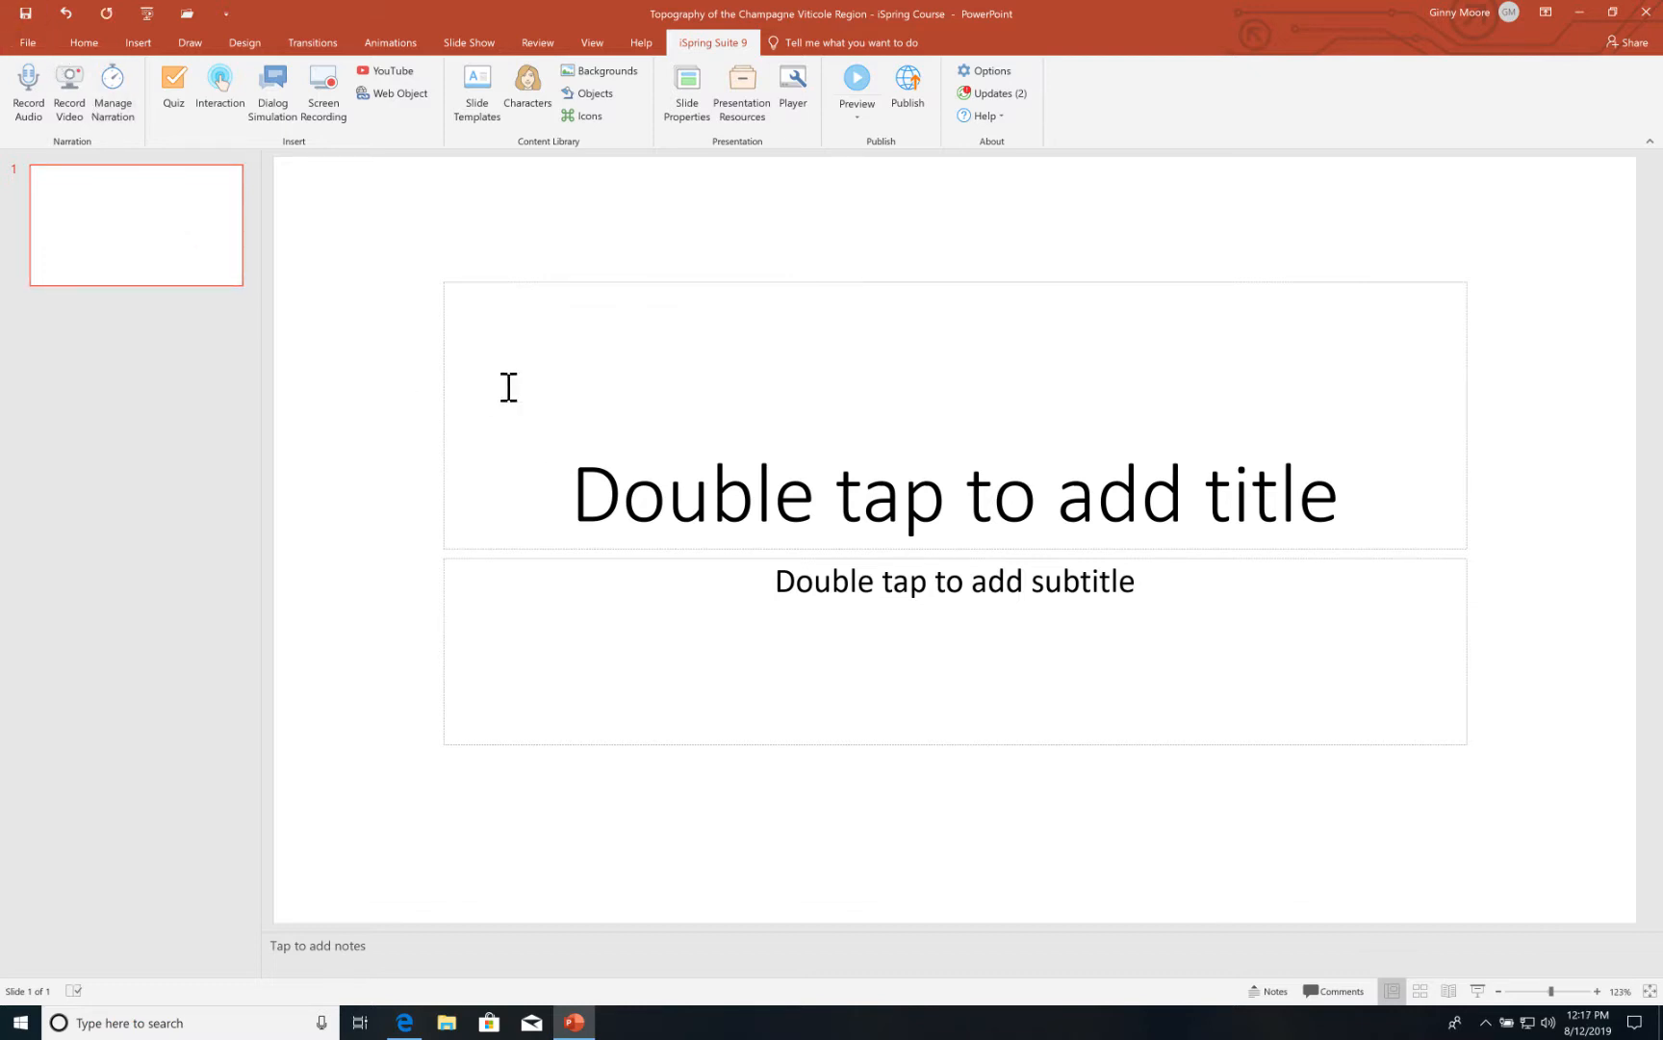
key(ctrl+Right)
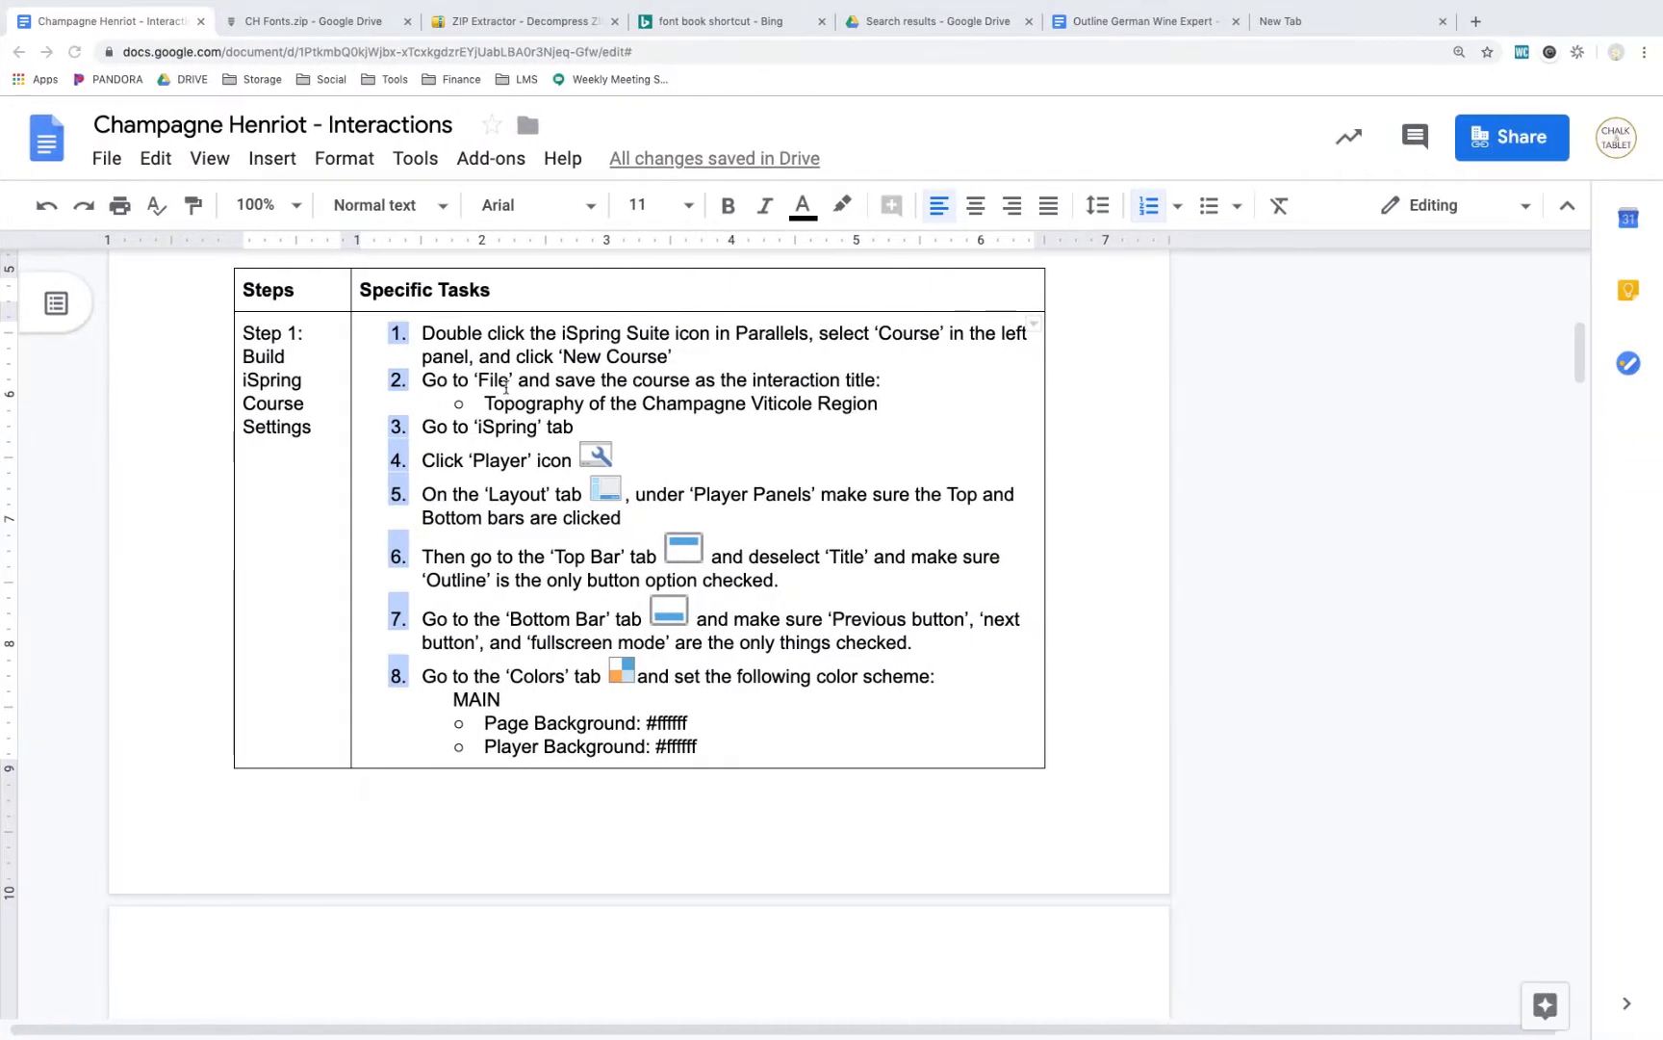
Read down to Step 2 of the instructions document, switch to PowerPoint, and add three new slides after the first one.
click(455, 455)
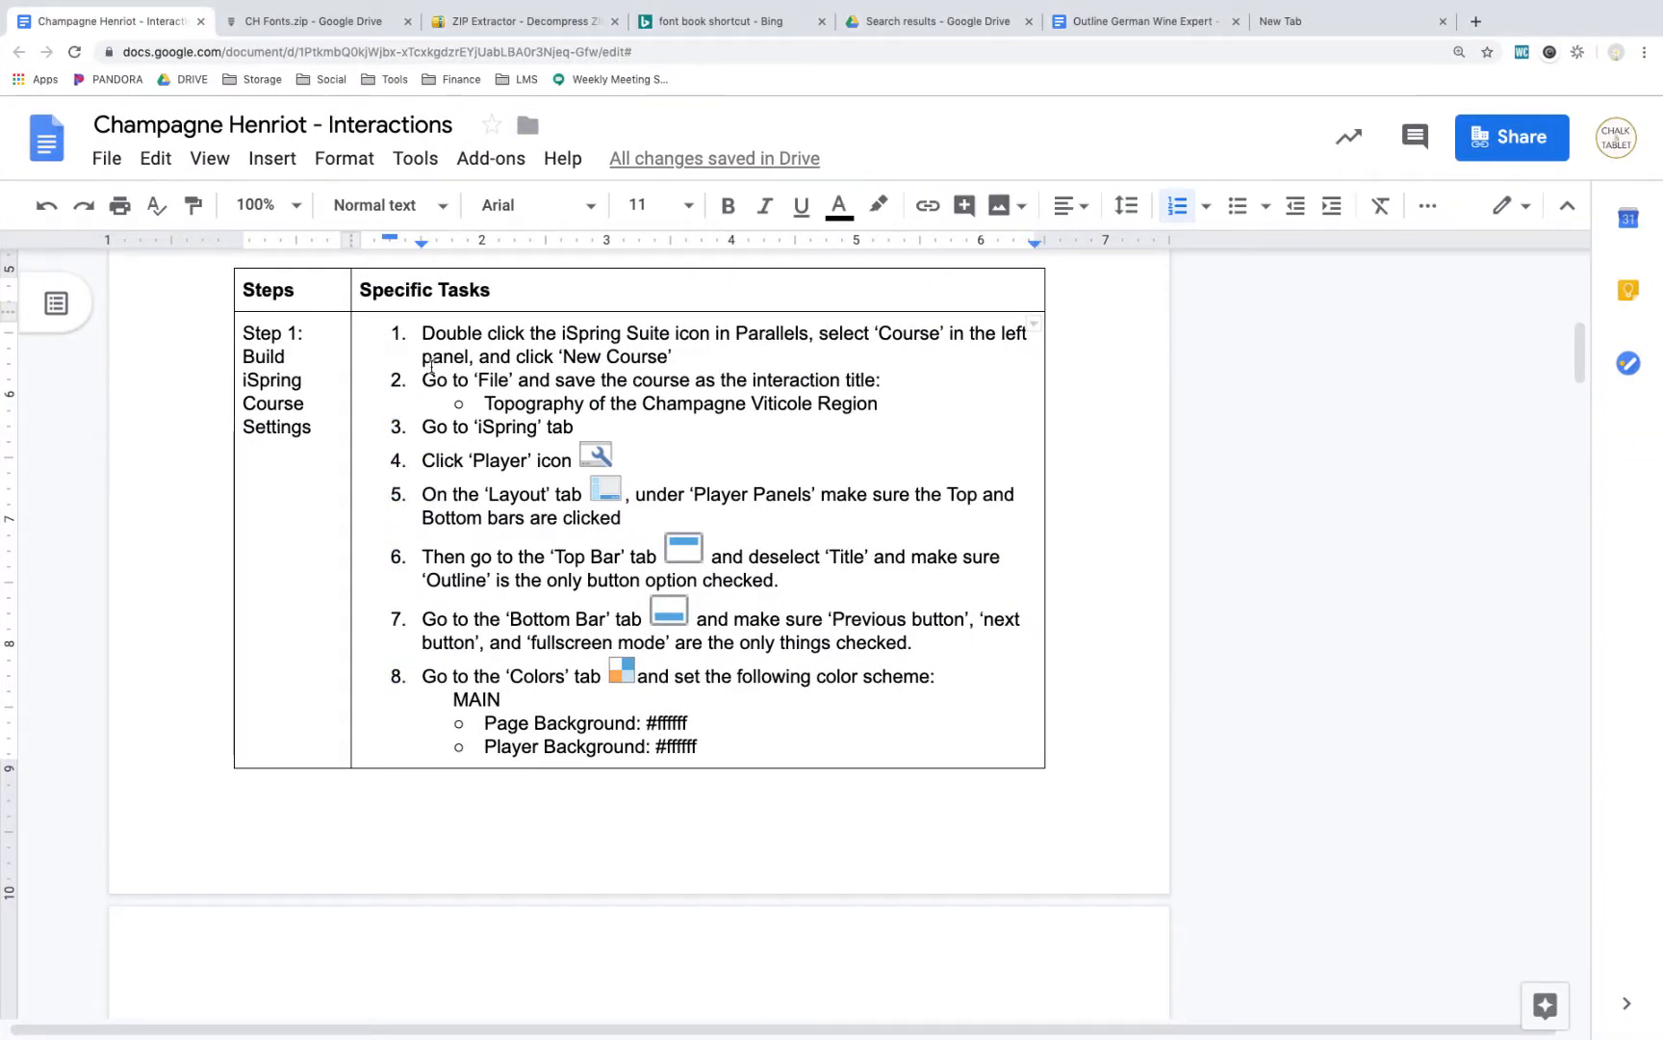
scroll(459, 559, down, 15)
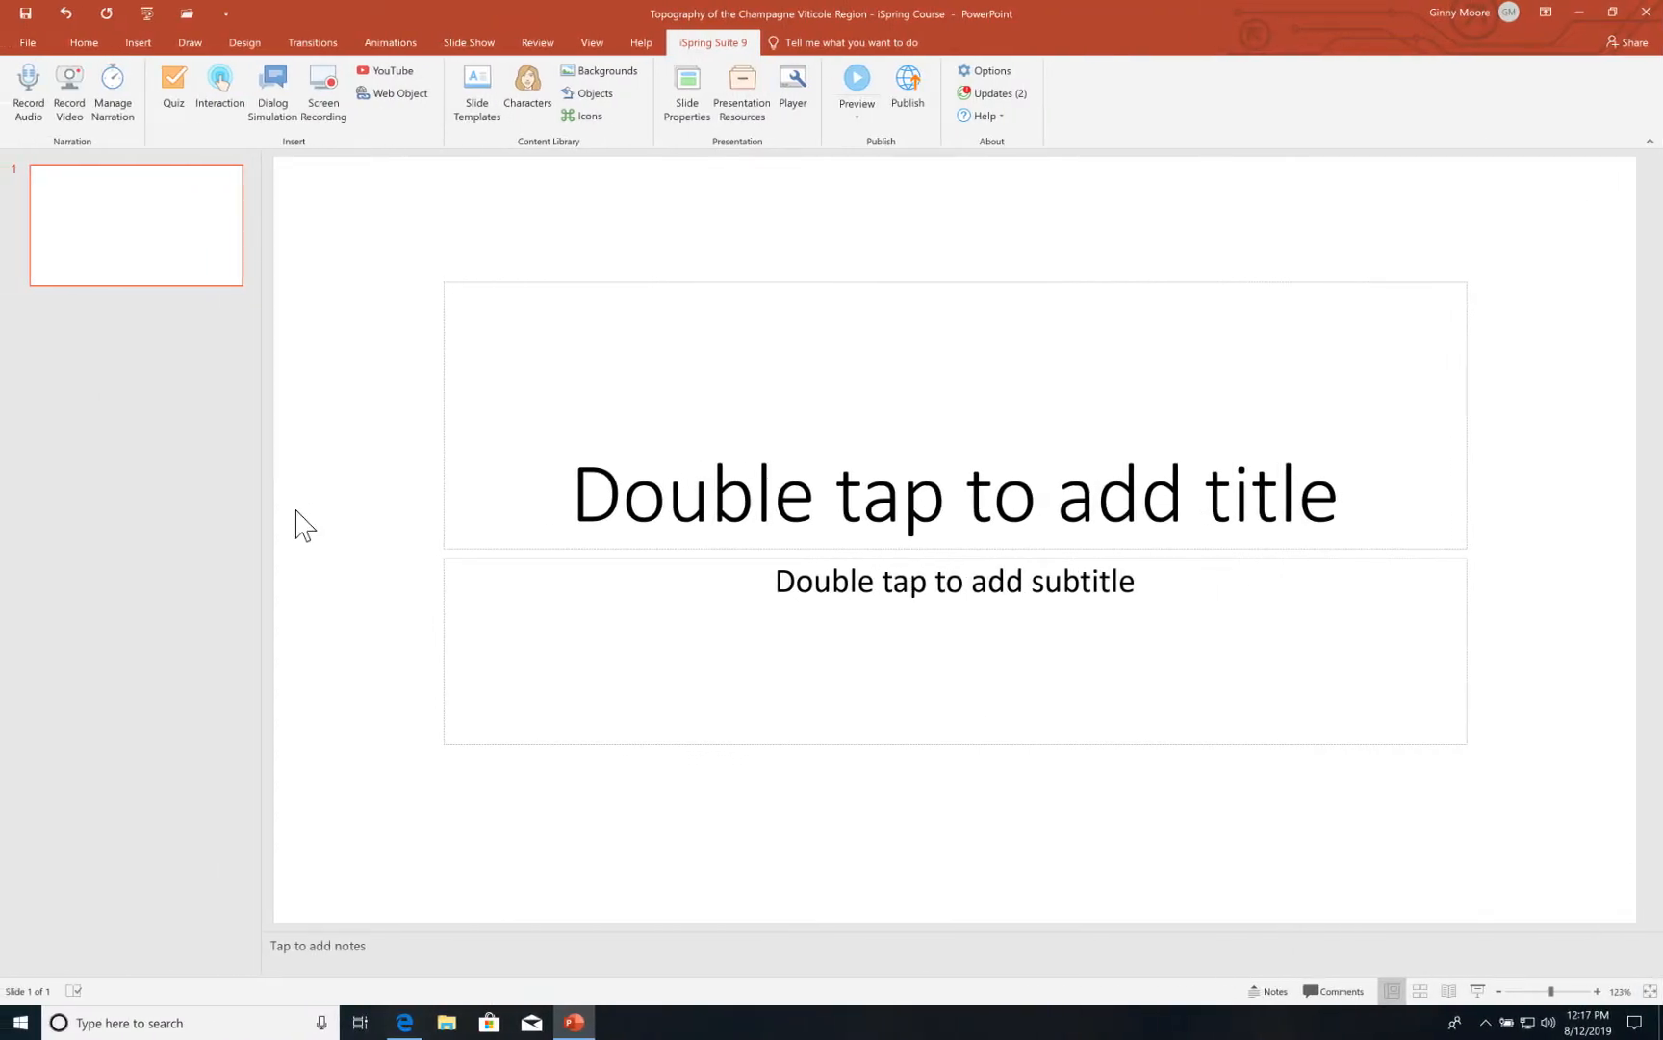
right_click(154, 343)
click(203, 397)
right_click(109, 456)
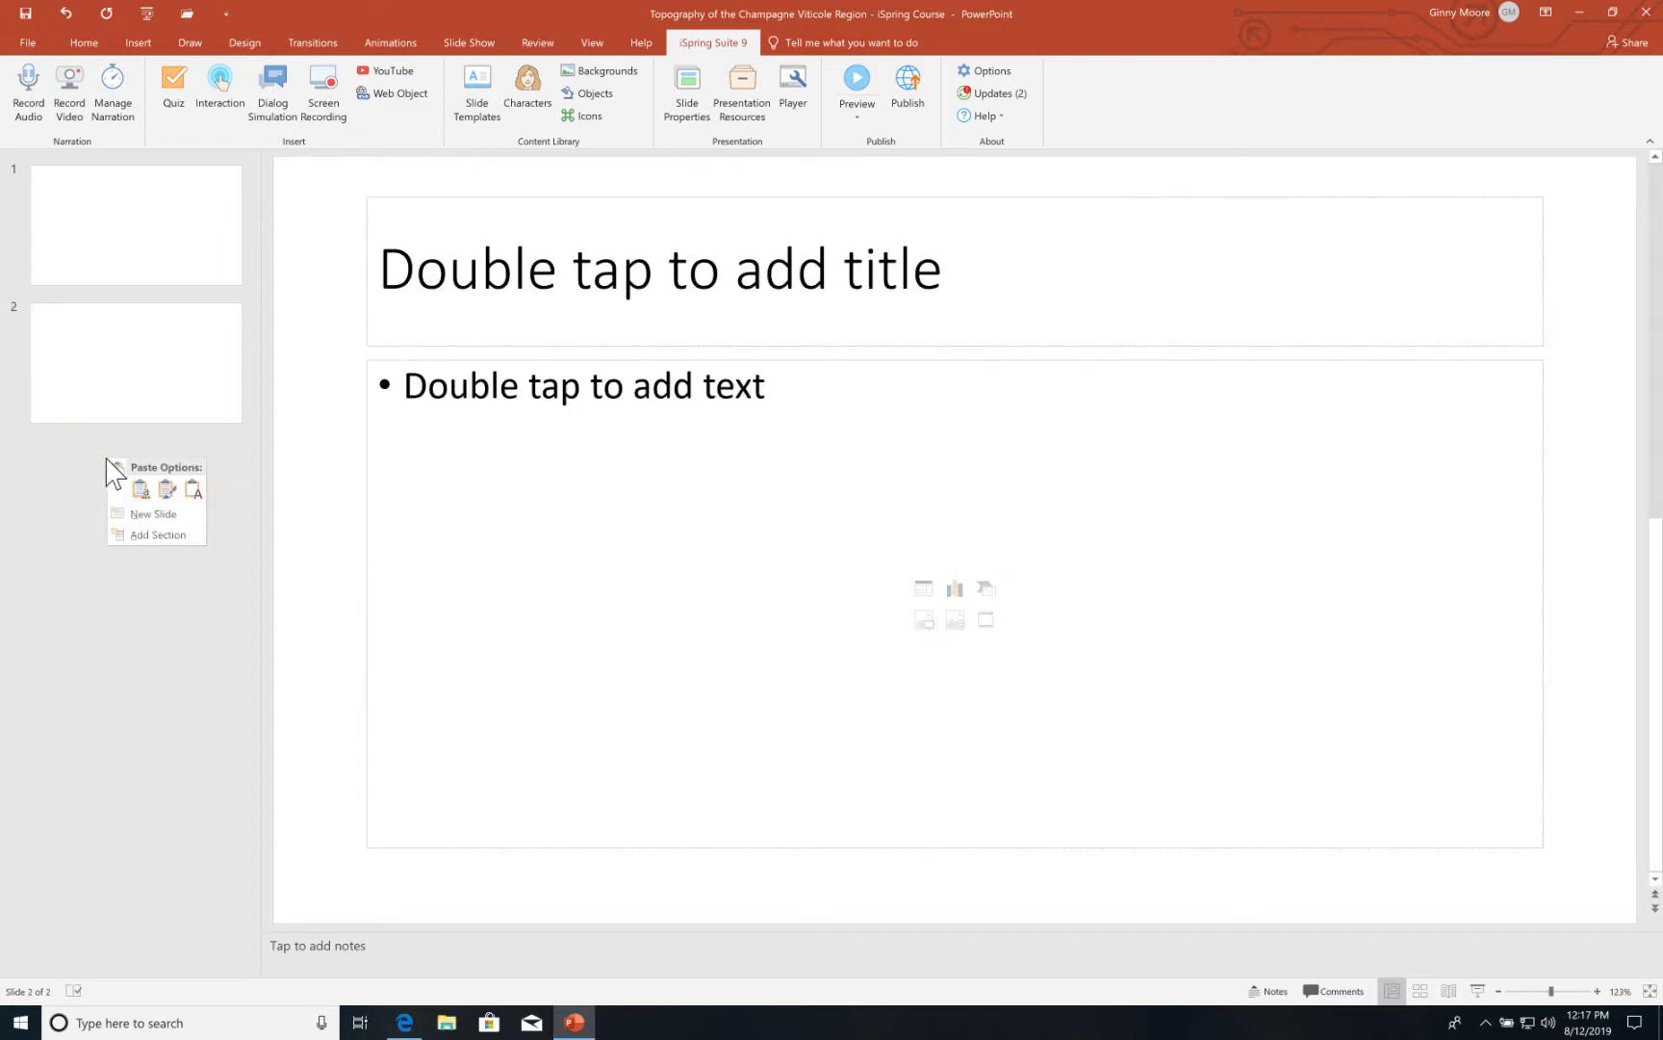
click(146, 510)
right_click(109, 595)
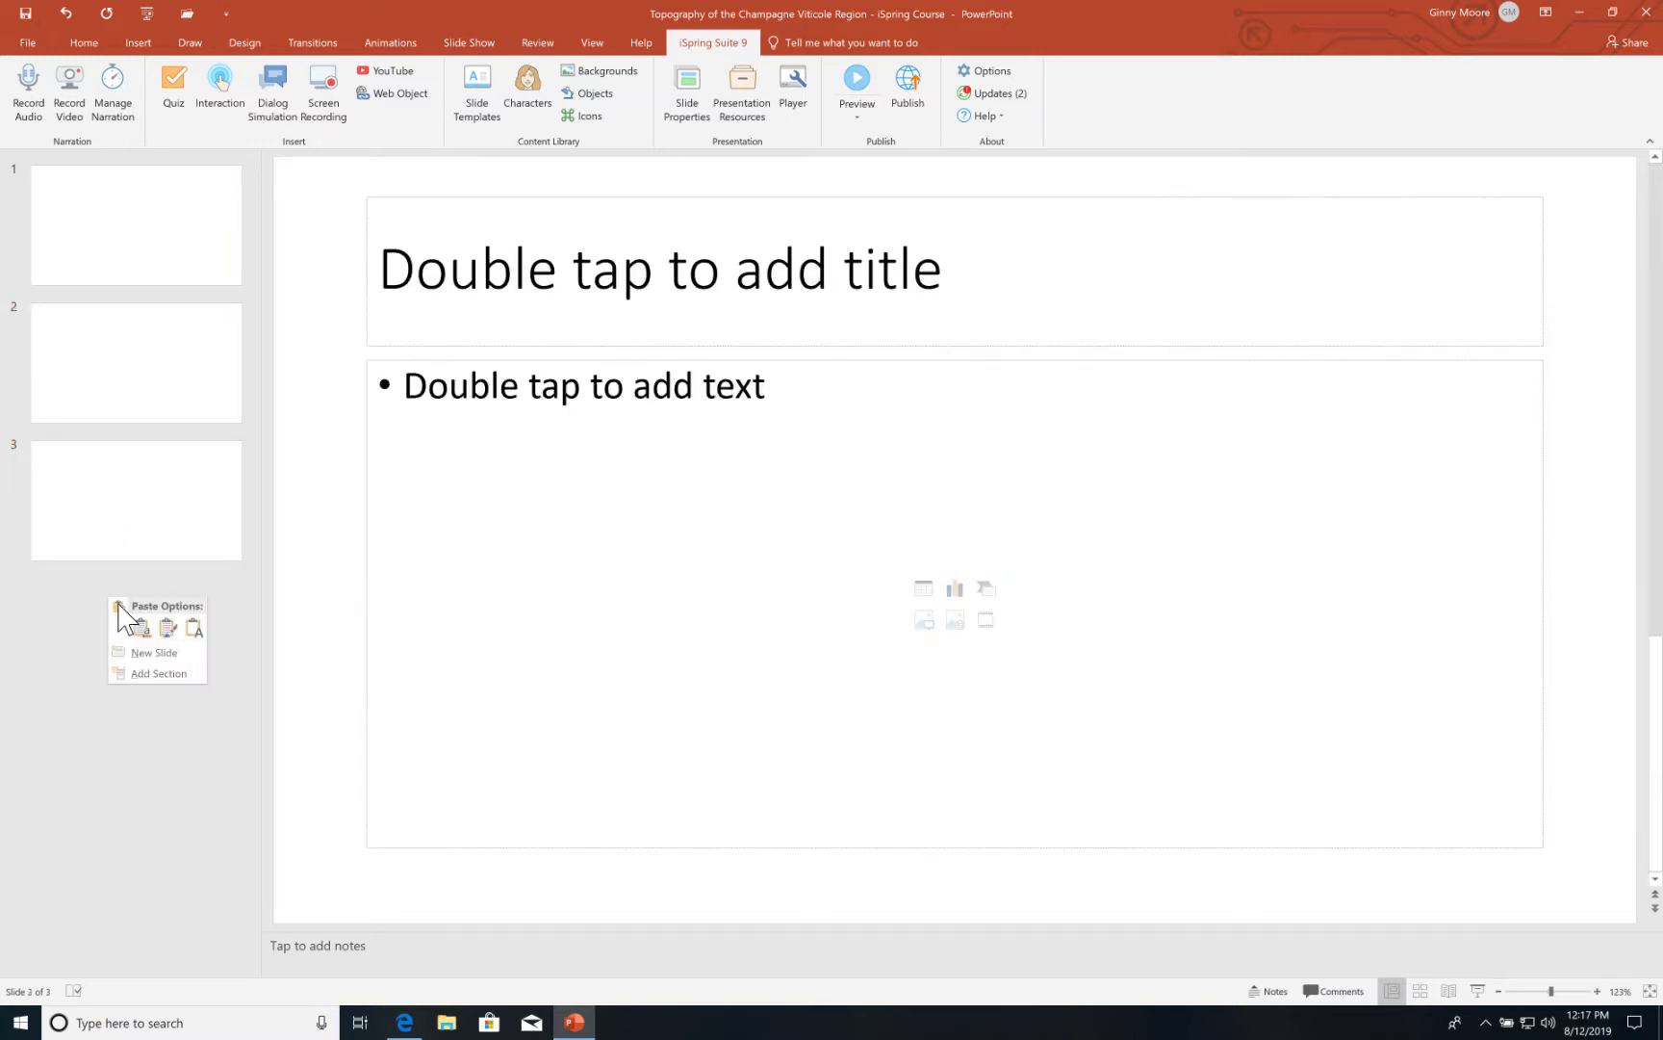
click(147, 656)
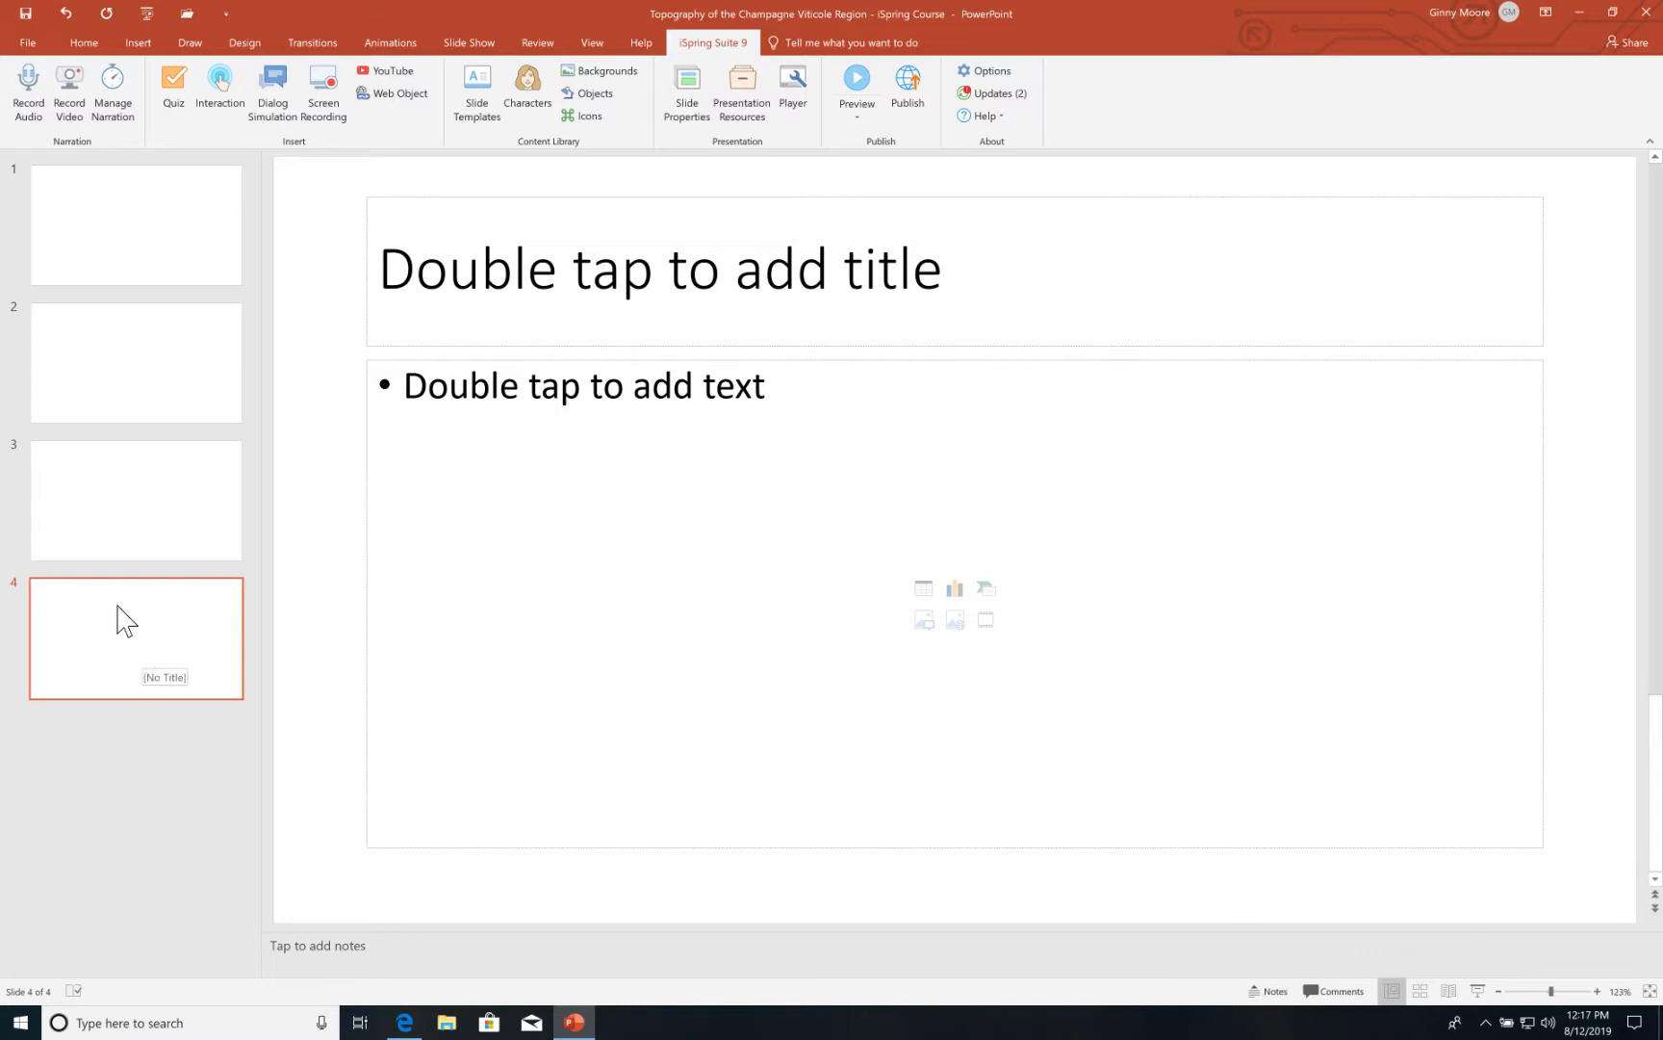
Open the iSpring slide properties and title slide 1 Introduction and slide 2 Region Flyover Video.
click(678, 81)
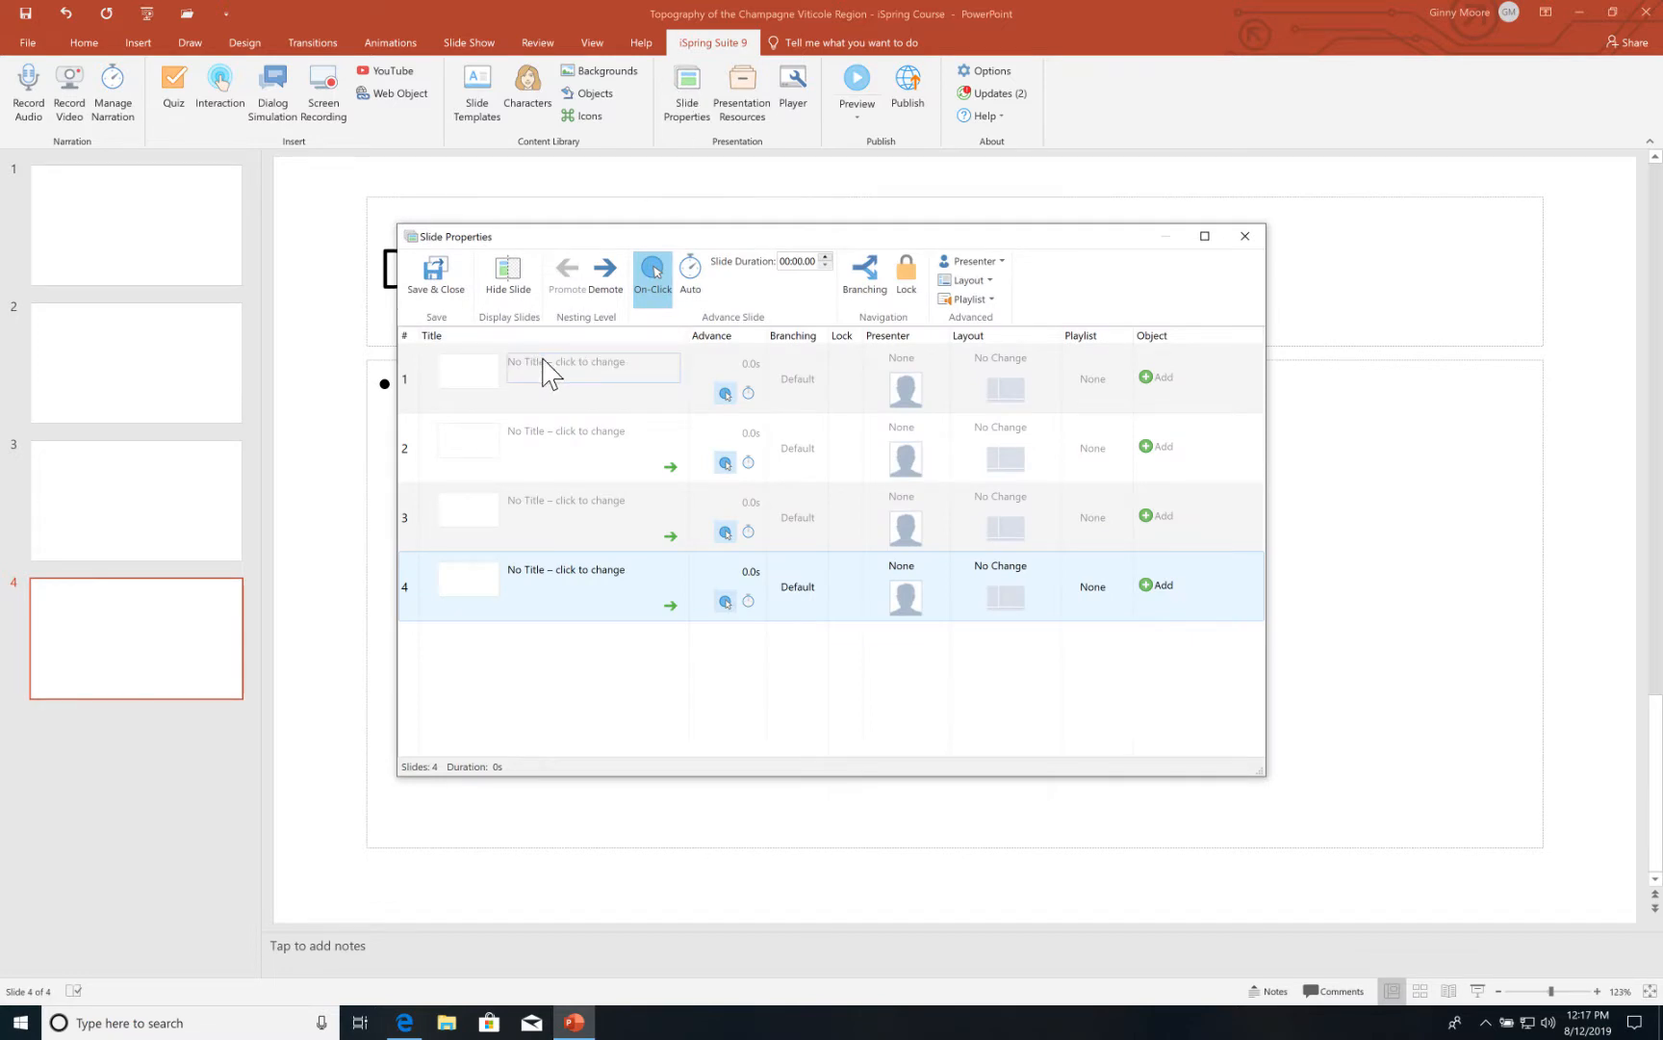
click(545, 368)
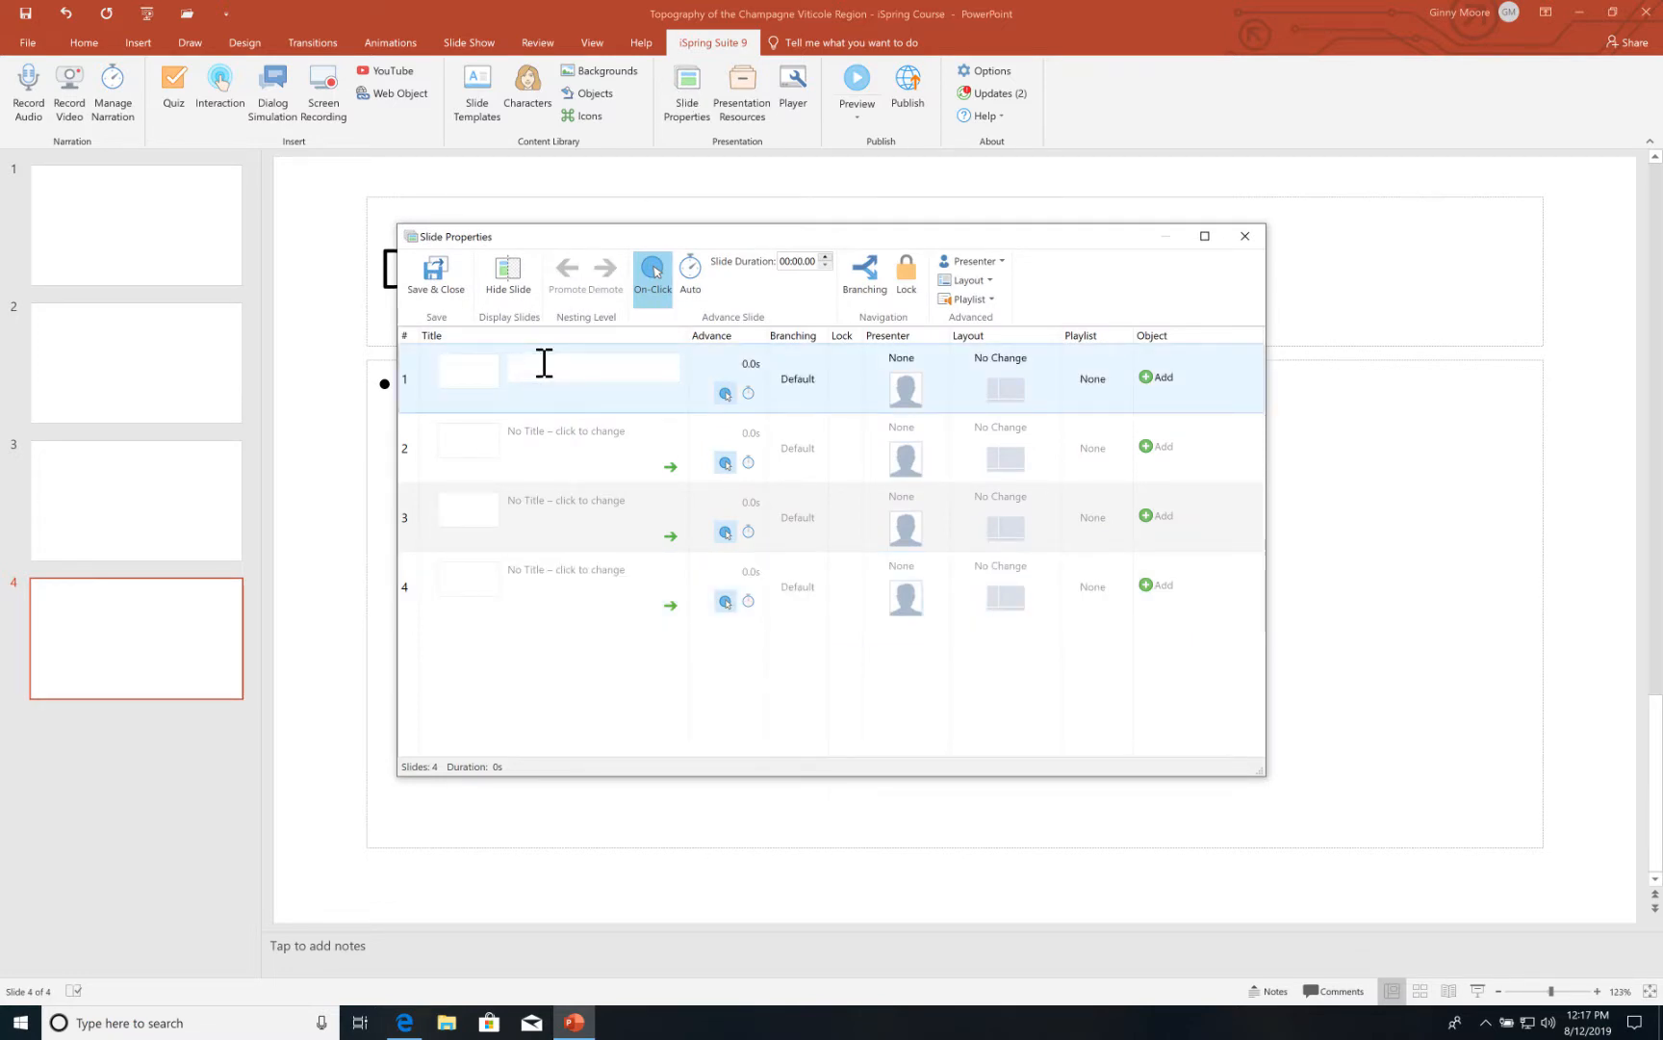
text(Introduction)
click(544, 434)
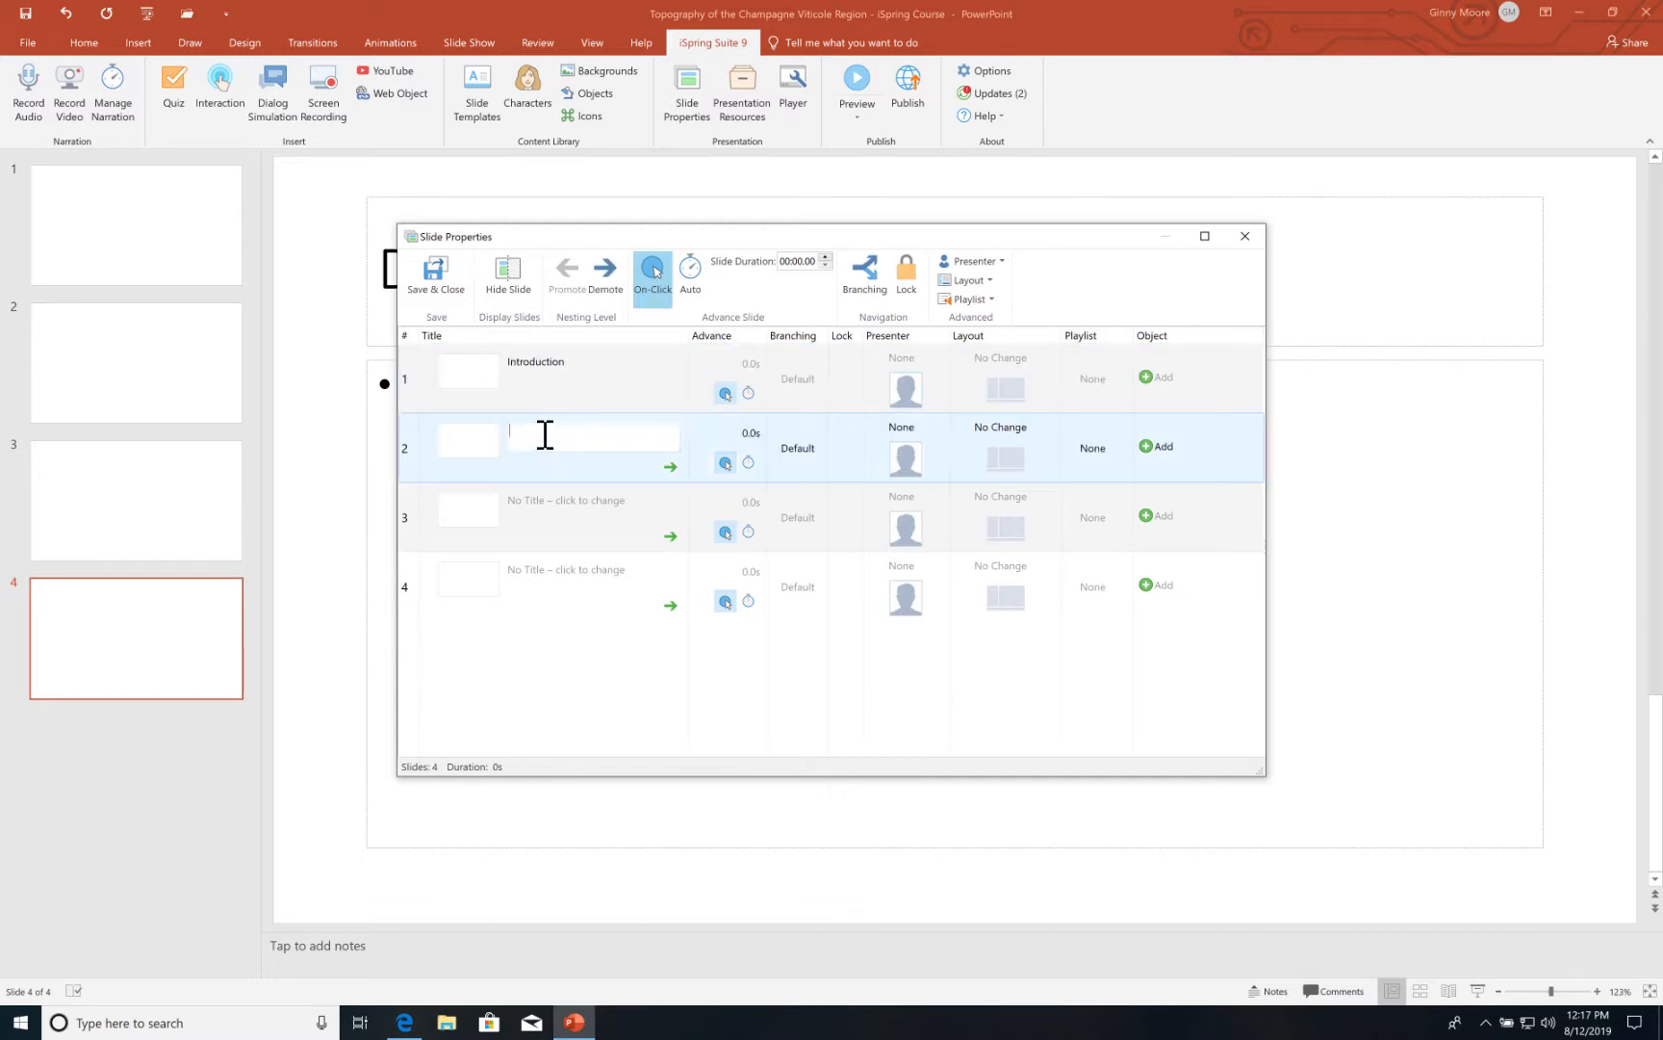
text(Region Flyover Video)
Title slide 3 Subregion Overview and slide 4 Summary, and save the slide properties and the course.
click(541, 499)
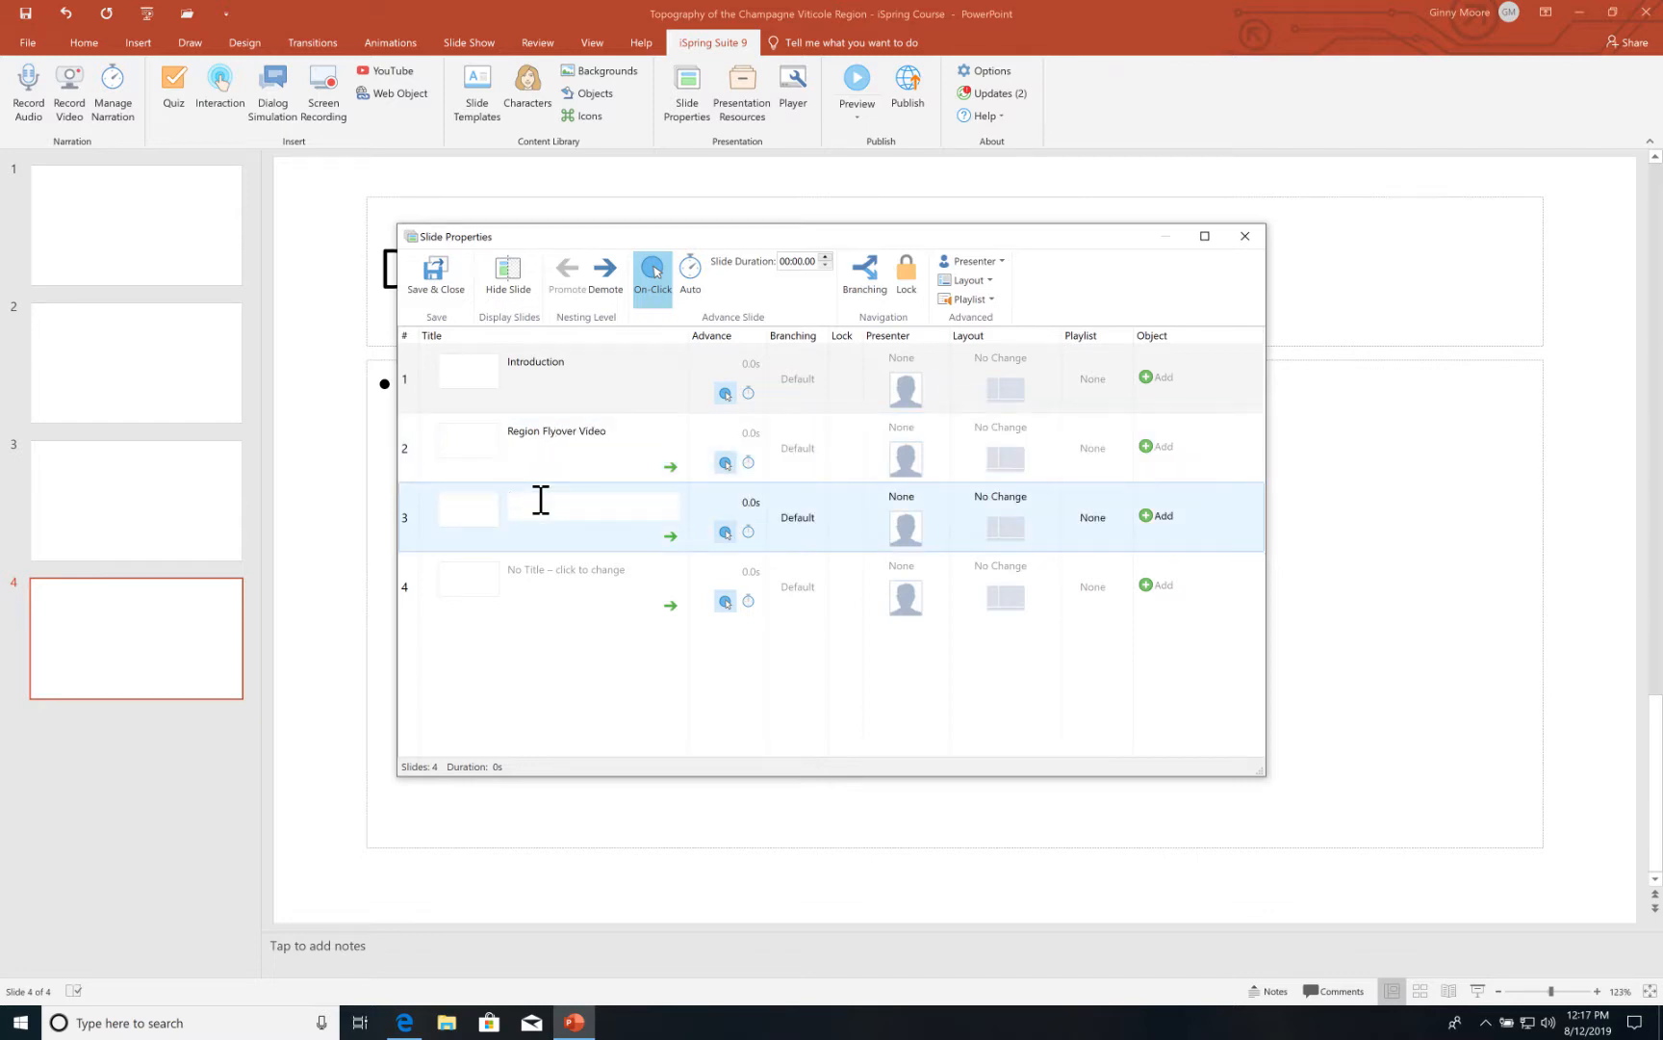
text(Subregion Overbview)
click(524, 572)
click(524, 571)
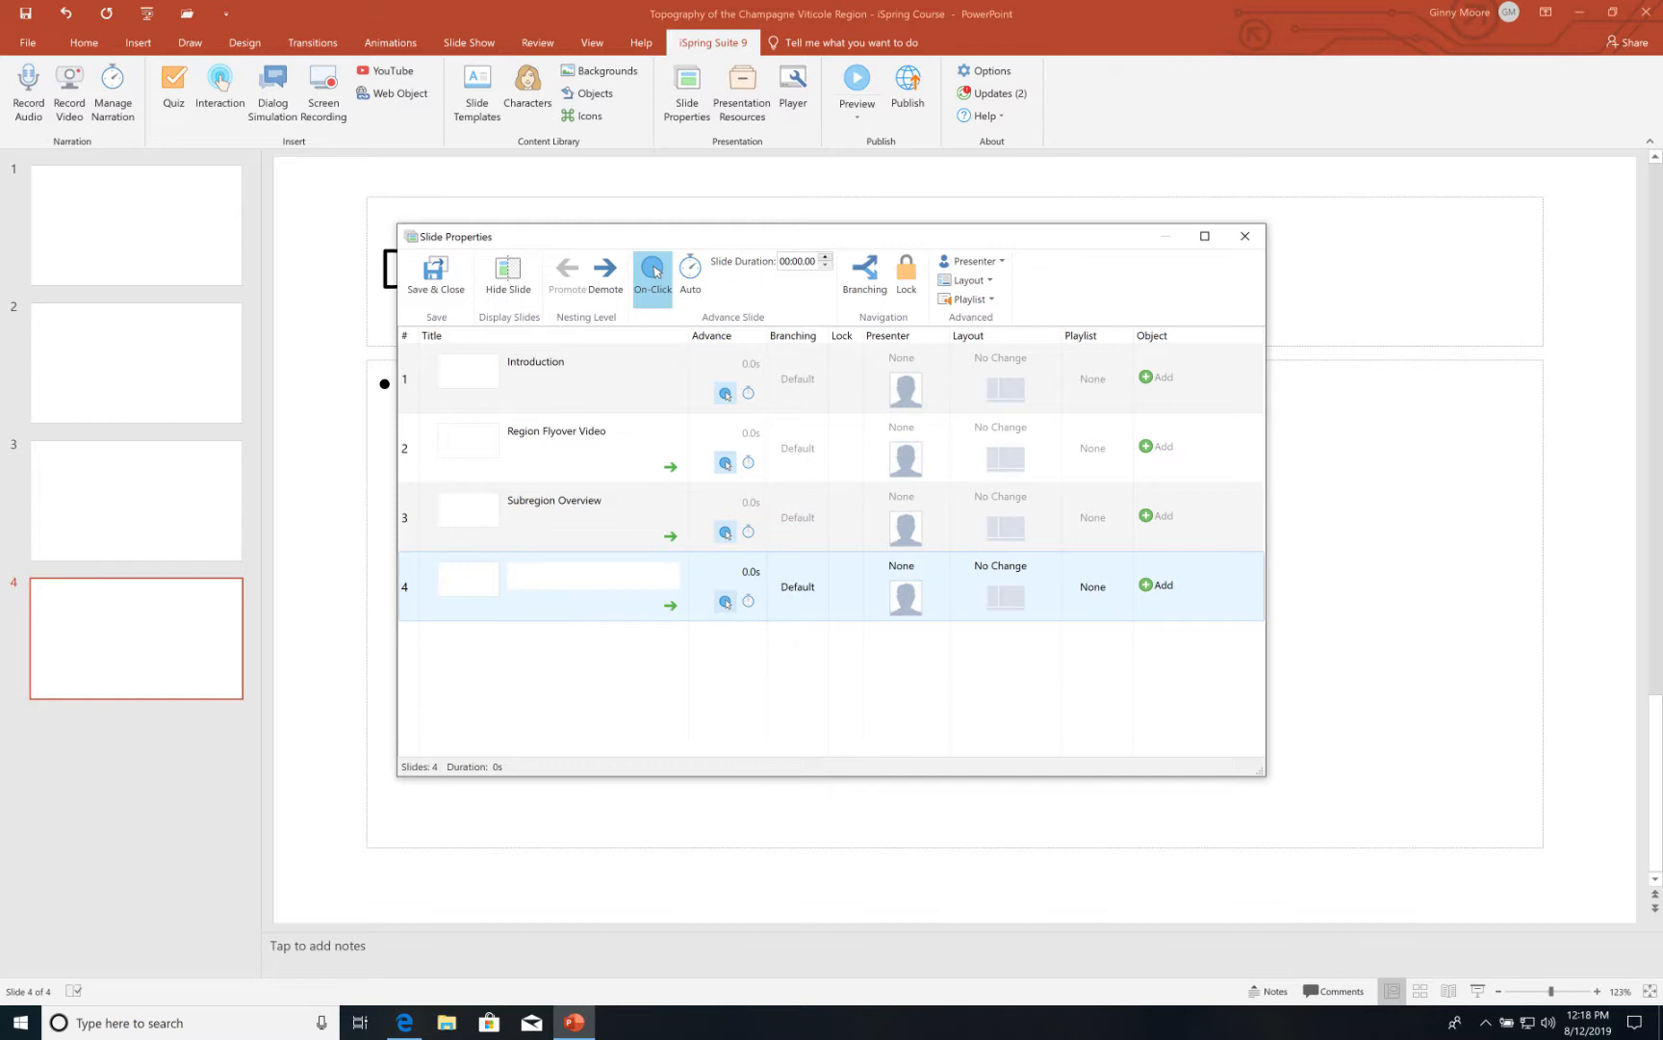
text(Summary)
click(527, 675)
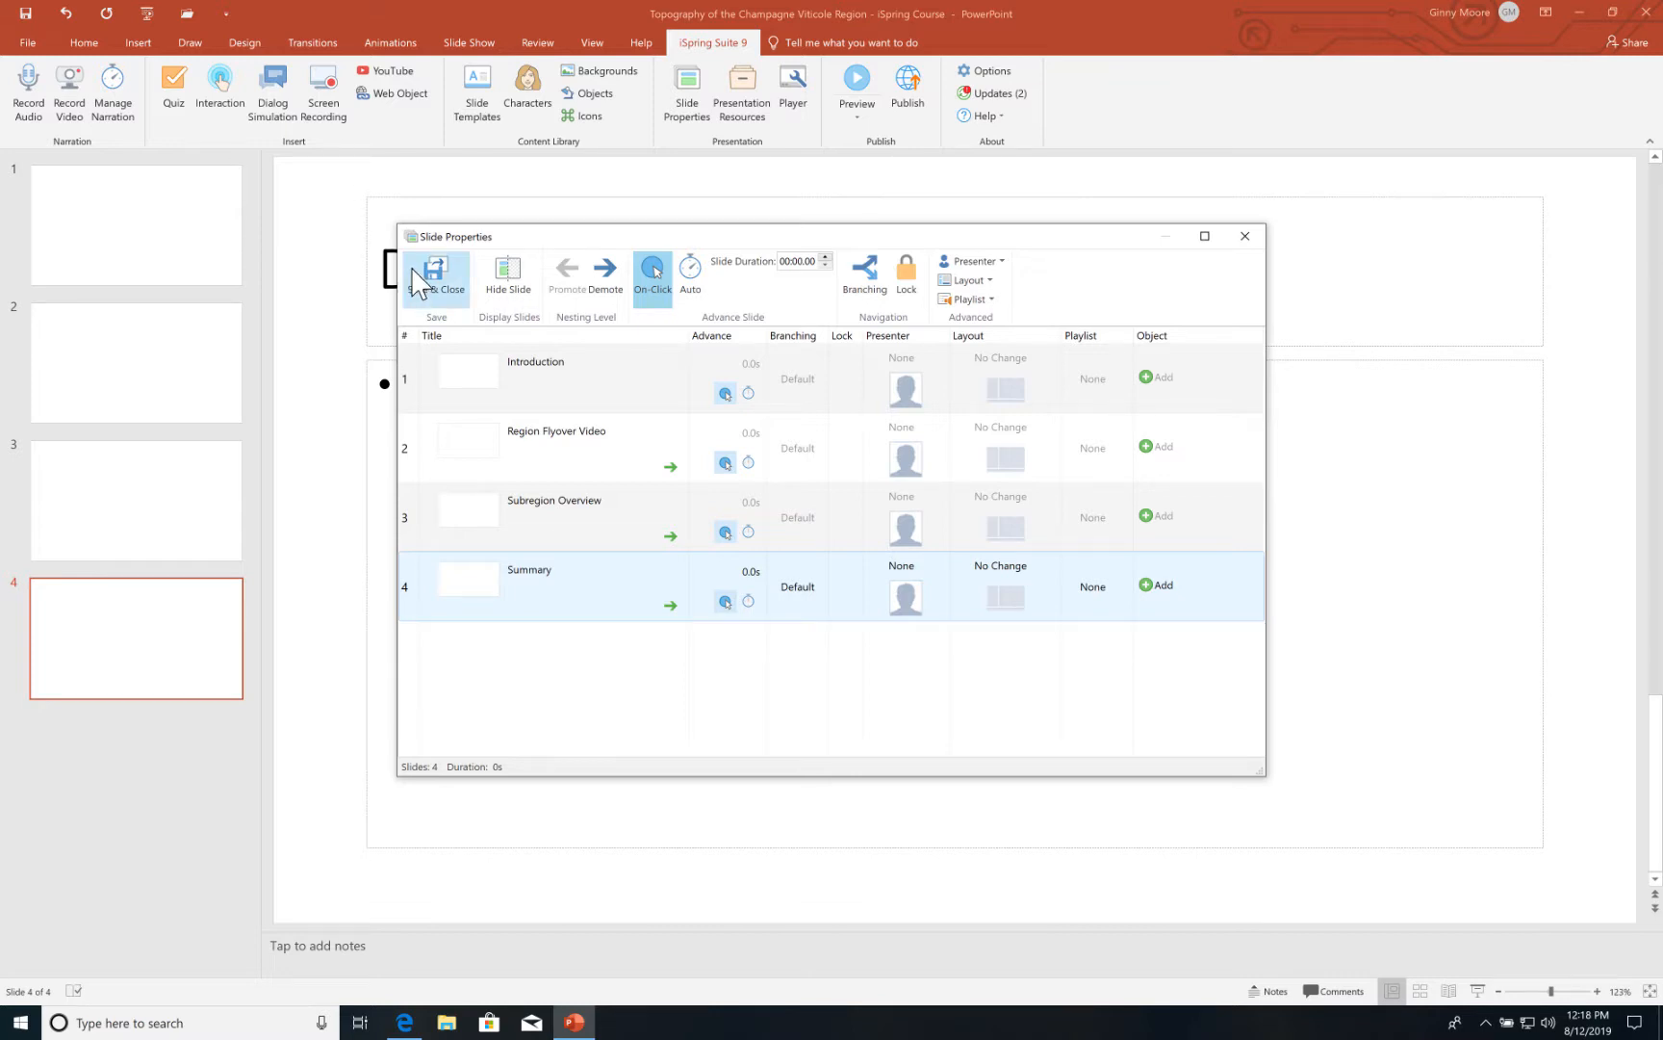
click(438, 281)
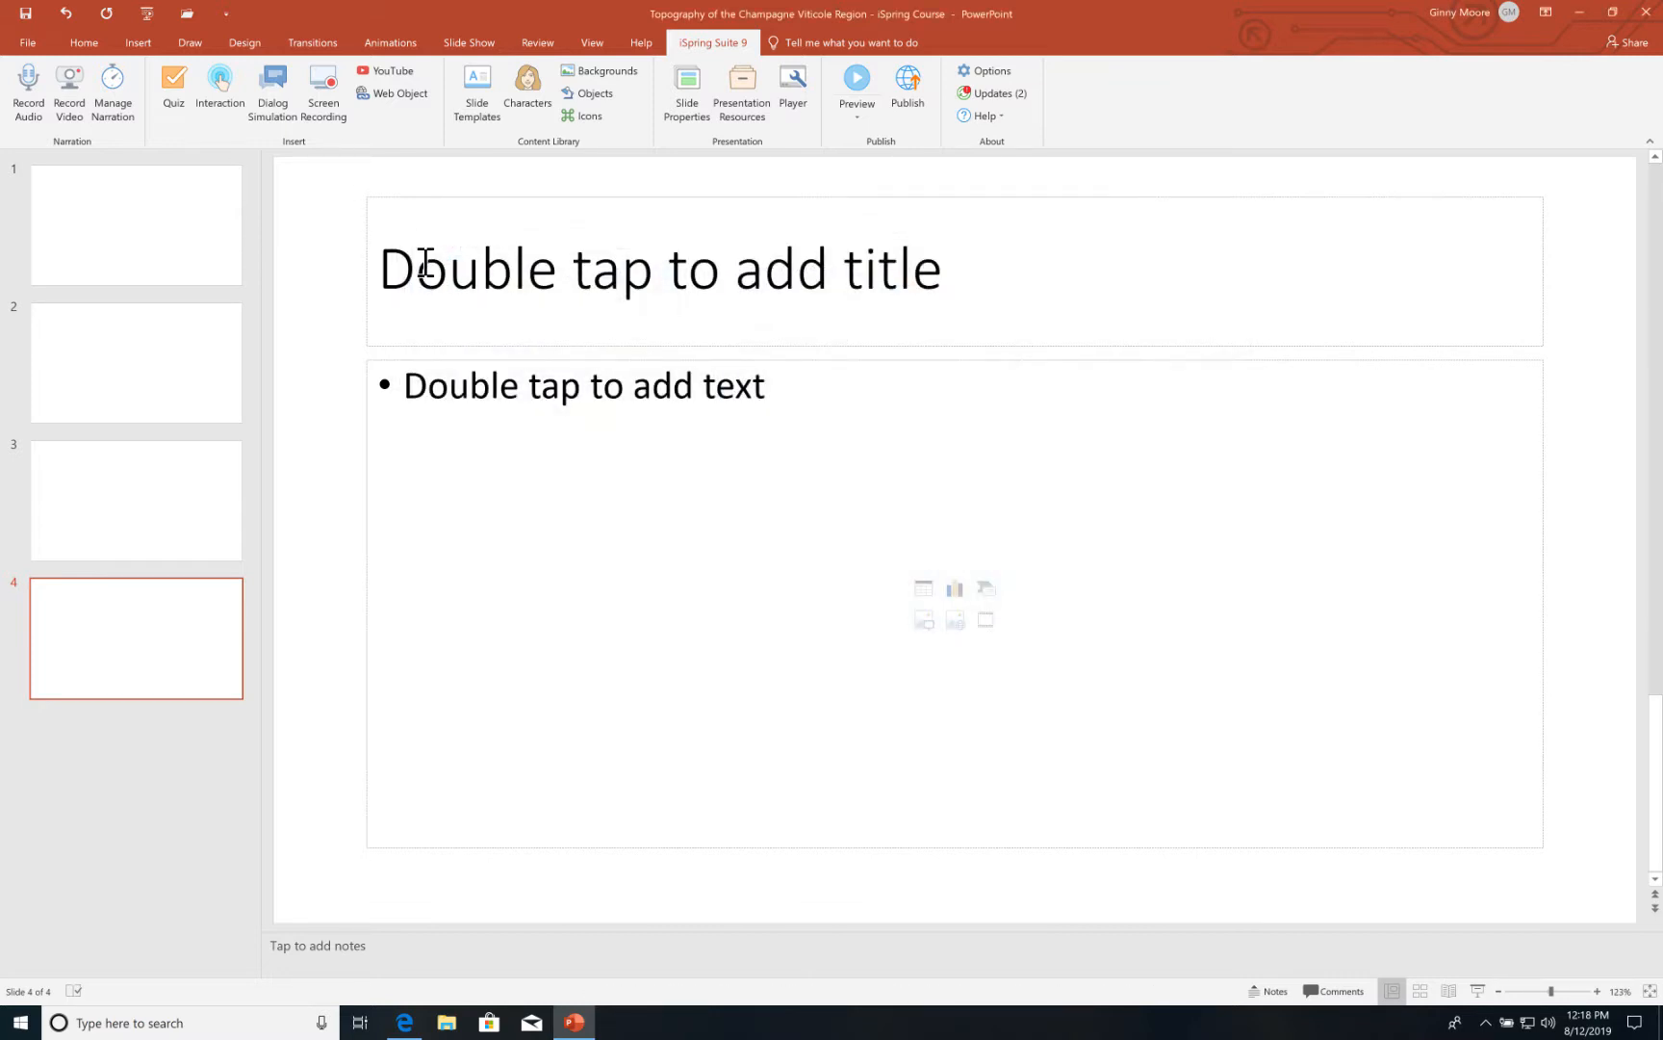
click(27, 16)
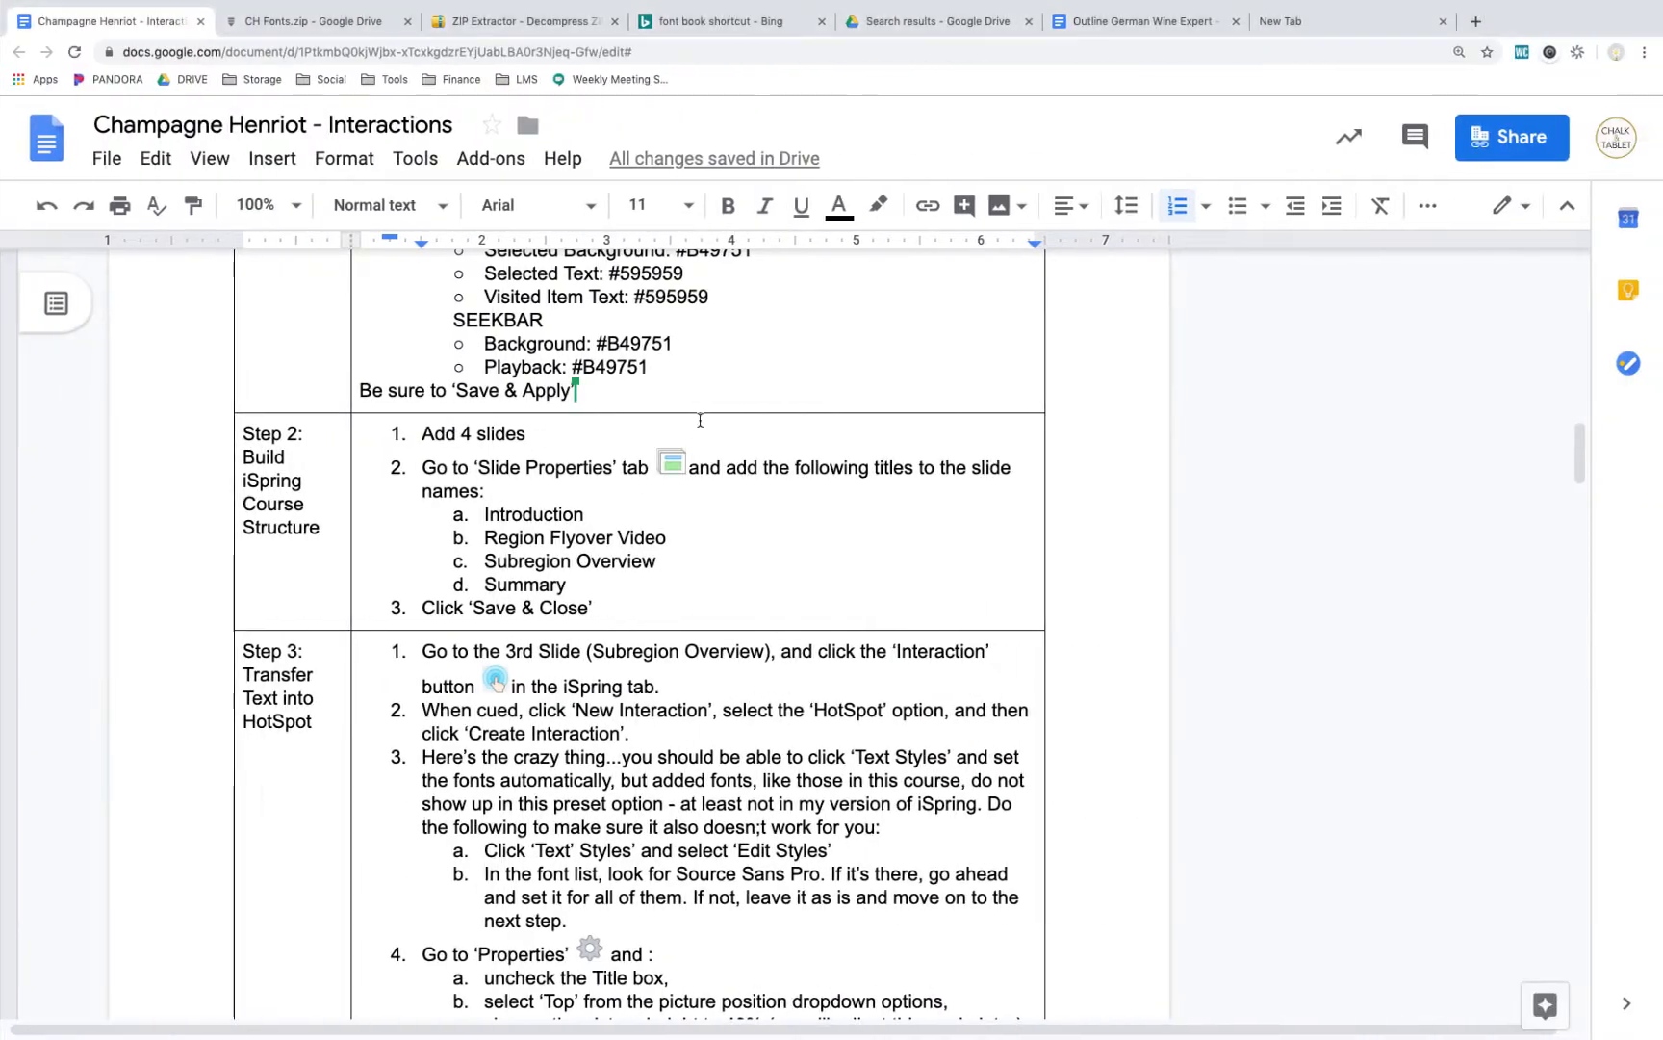
Following Step 3 of the instructions, create a new Hotspot interaction on slide 3 of the course.
scroll(454, 687, down, 3)
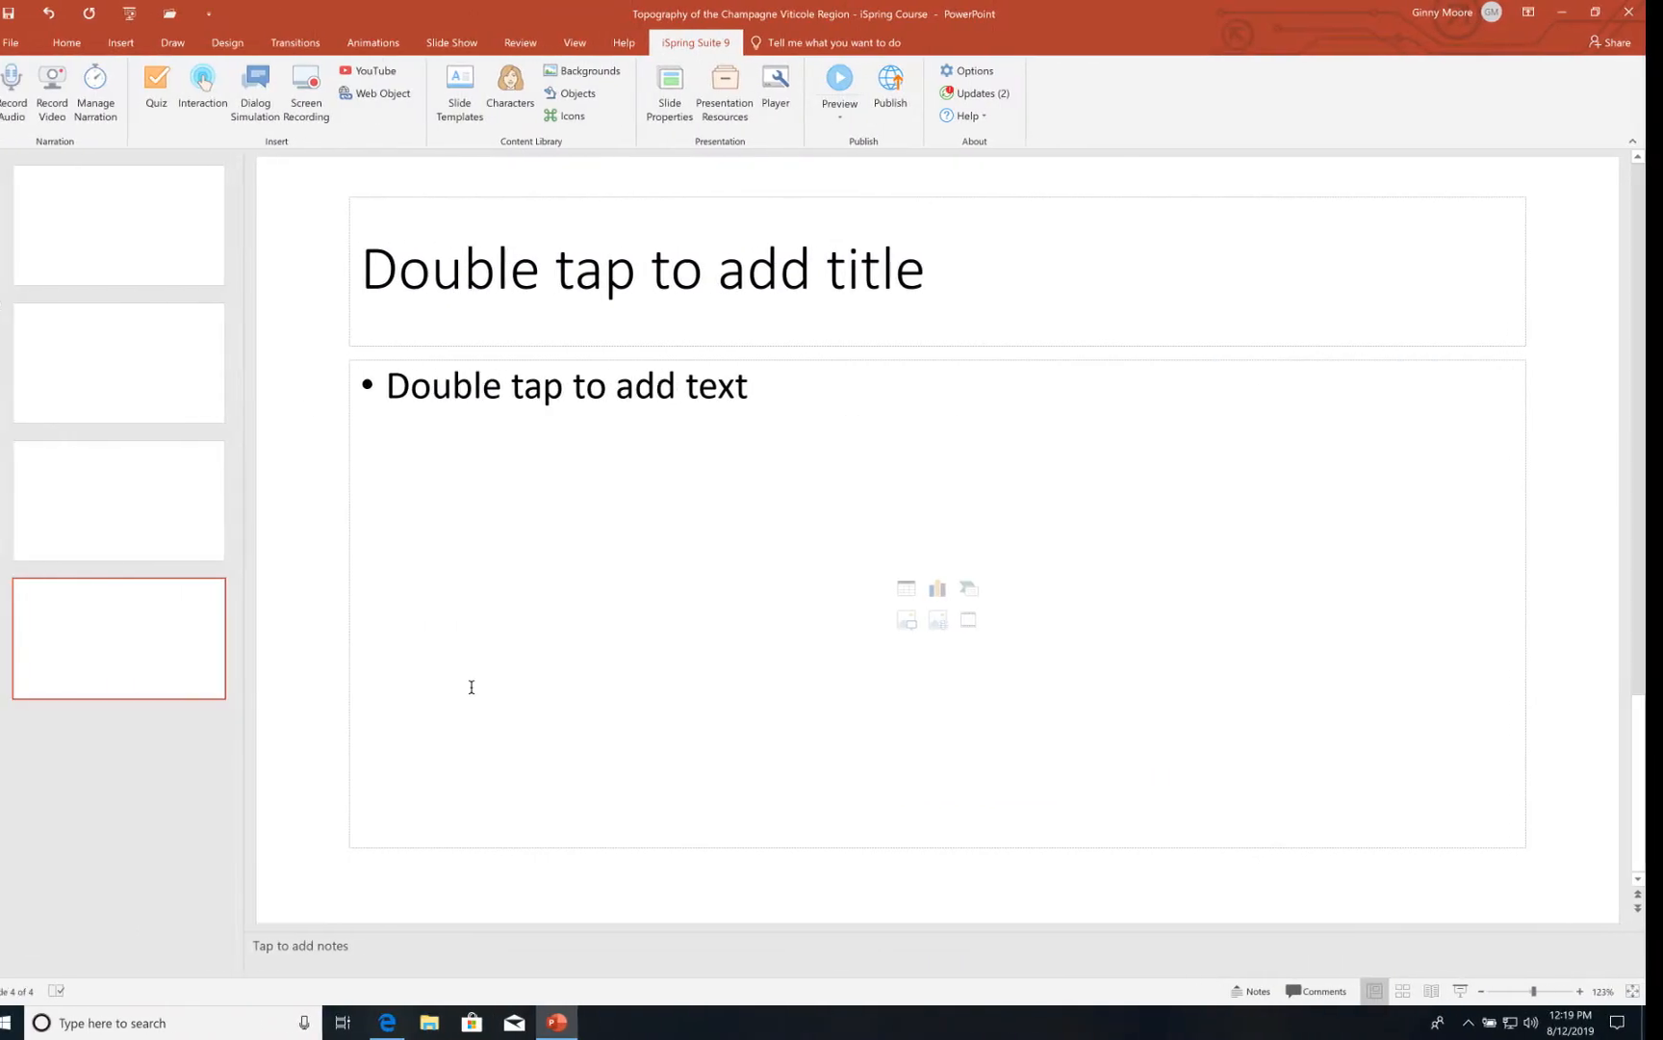
click(161, 505)
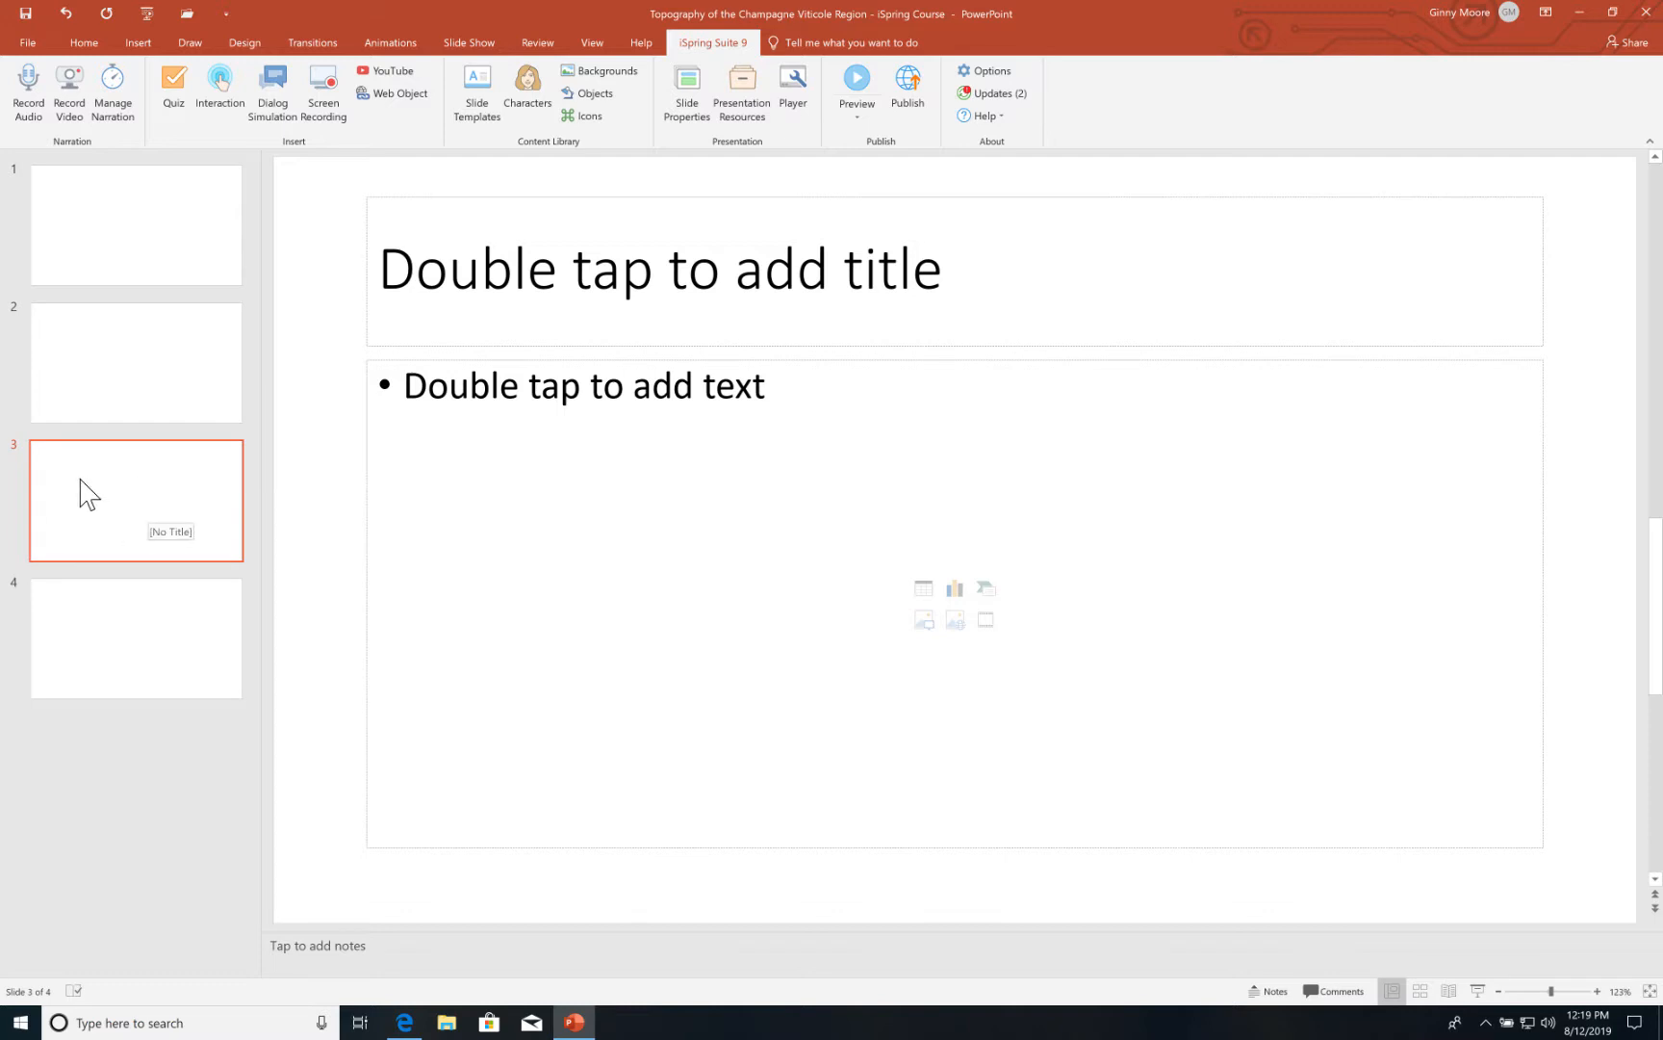
click(219, 77)
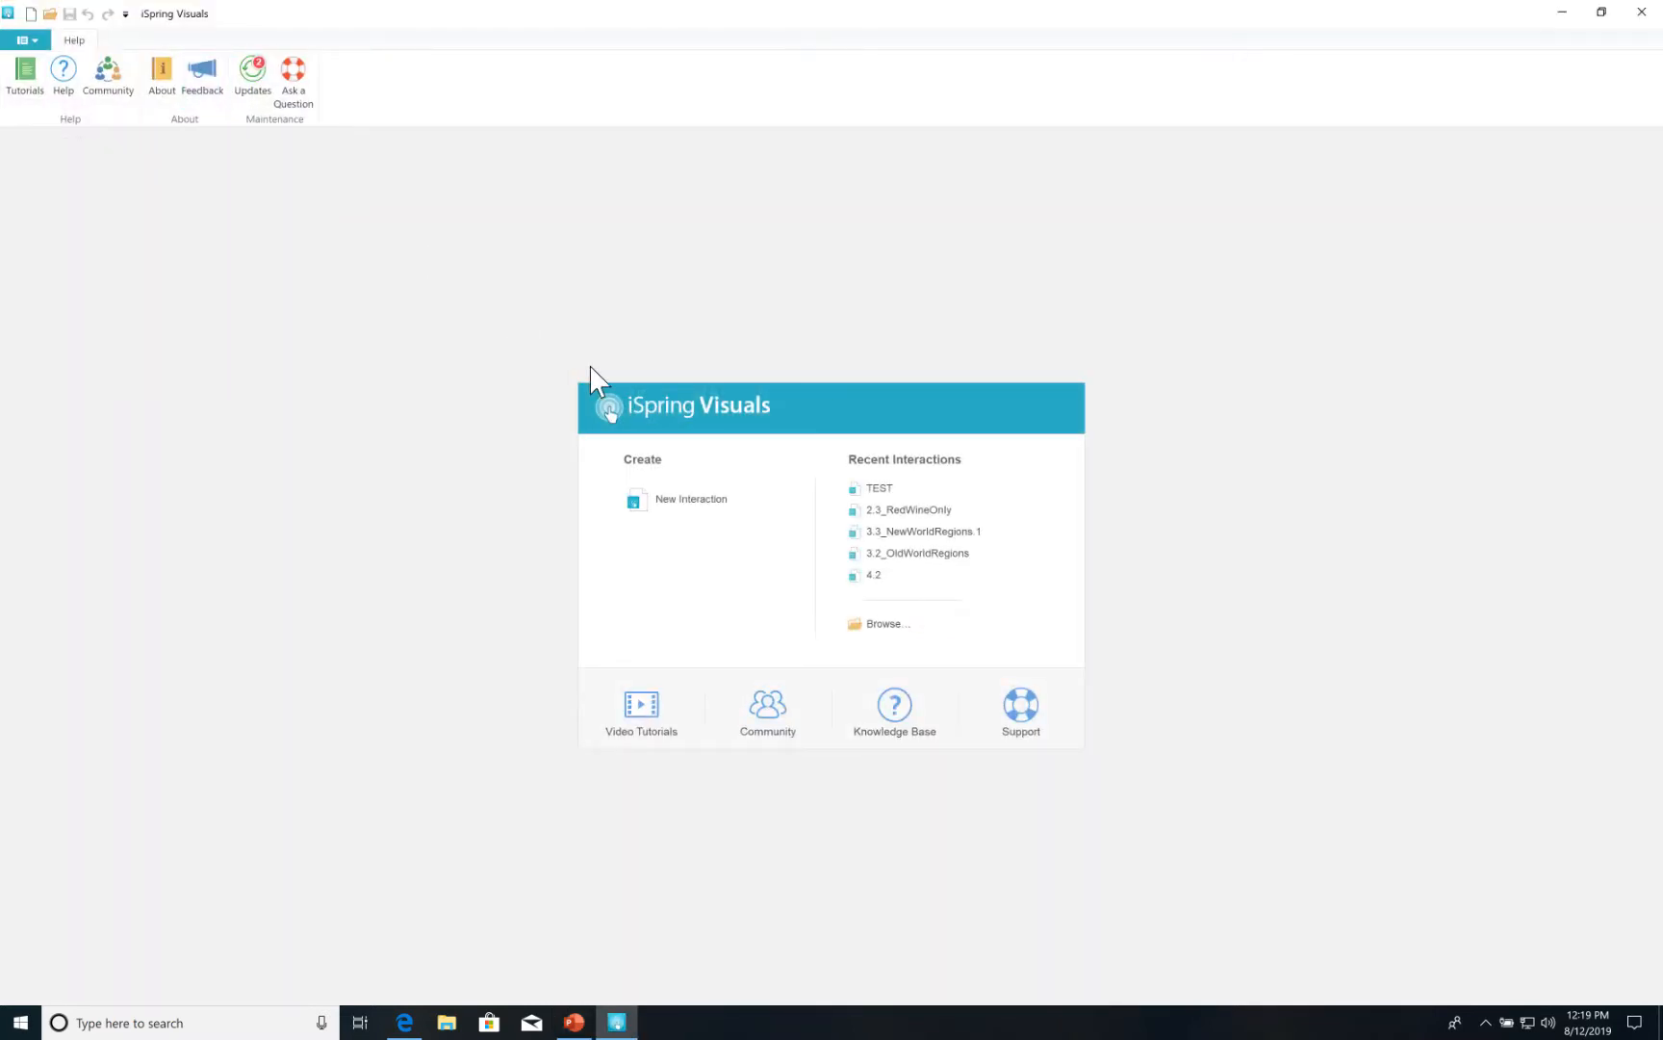
click(689, 500)
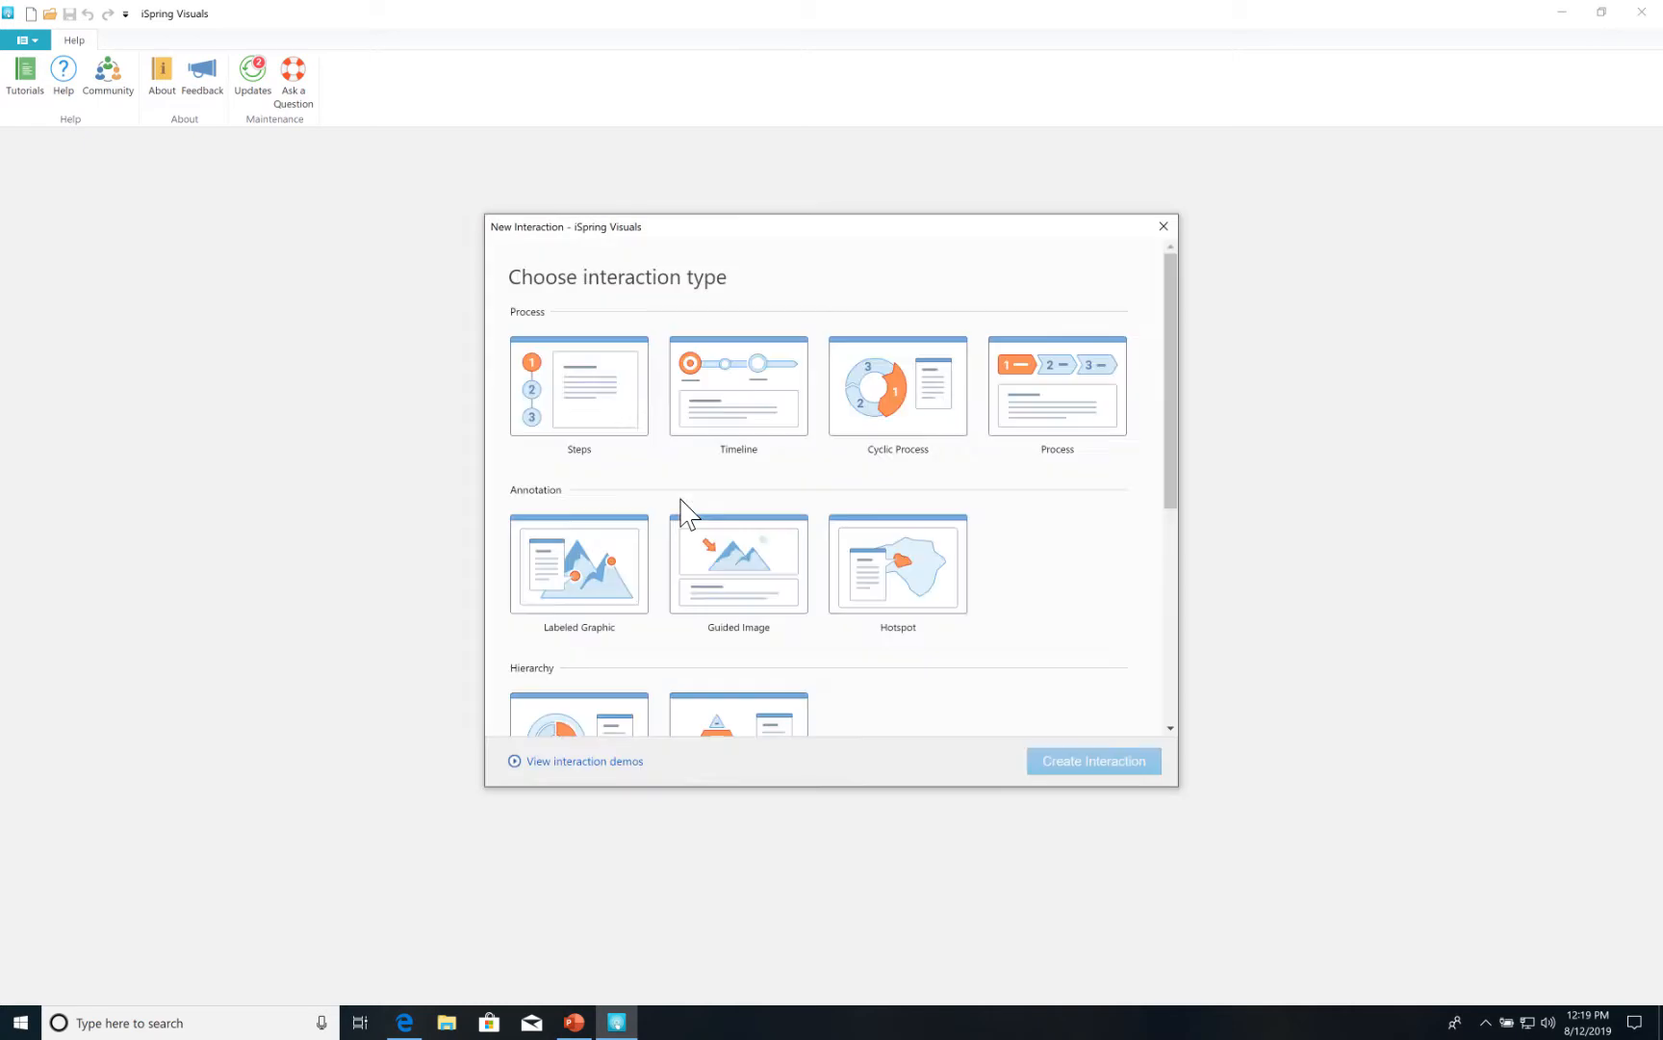
click(881, 578)
click(1093, 768)
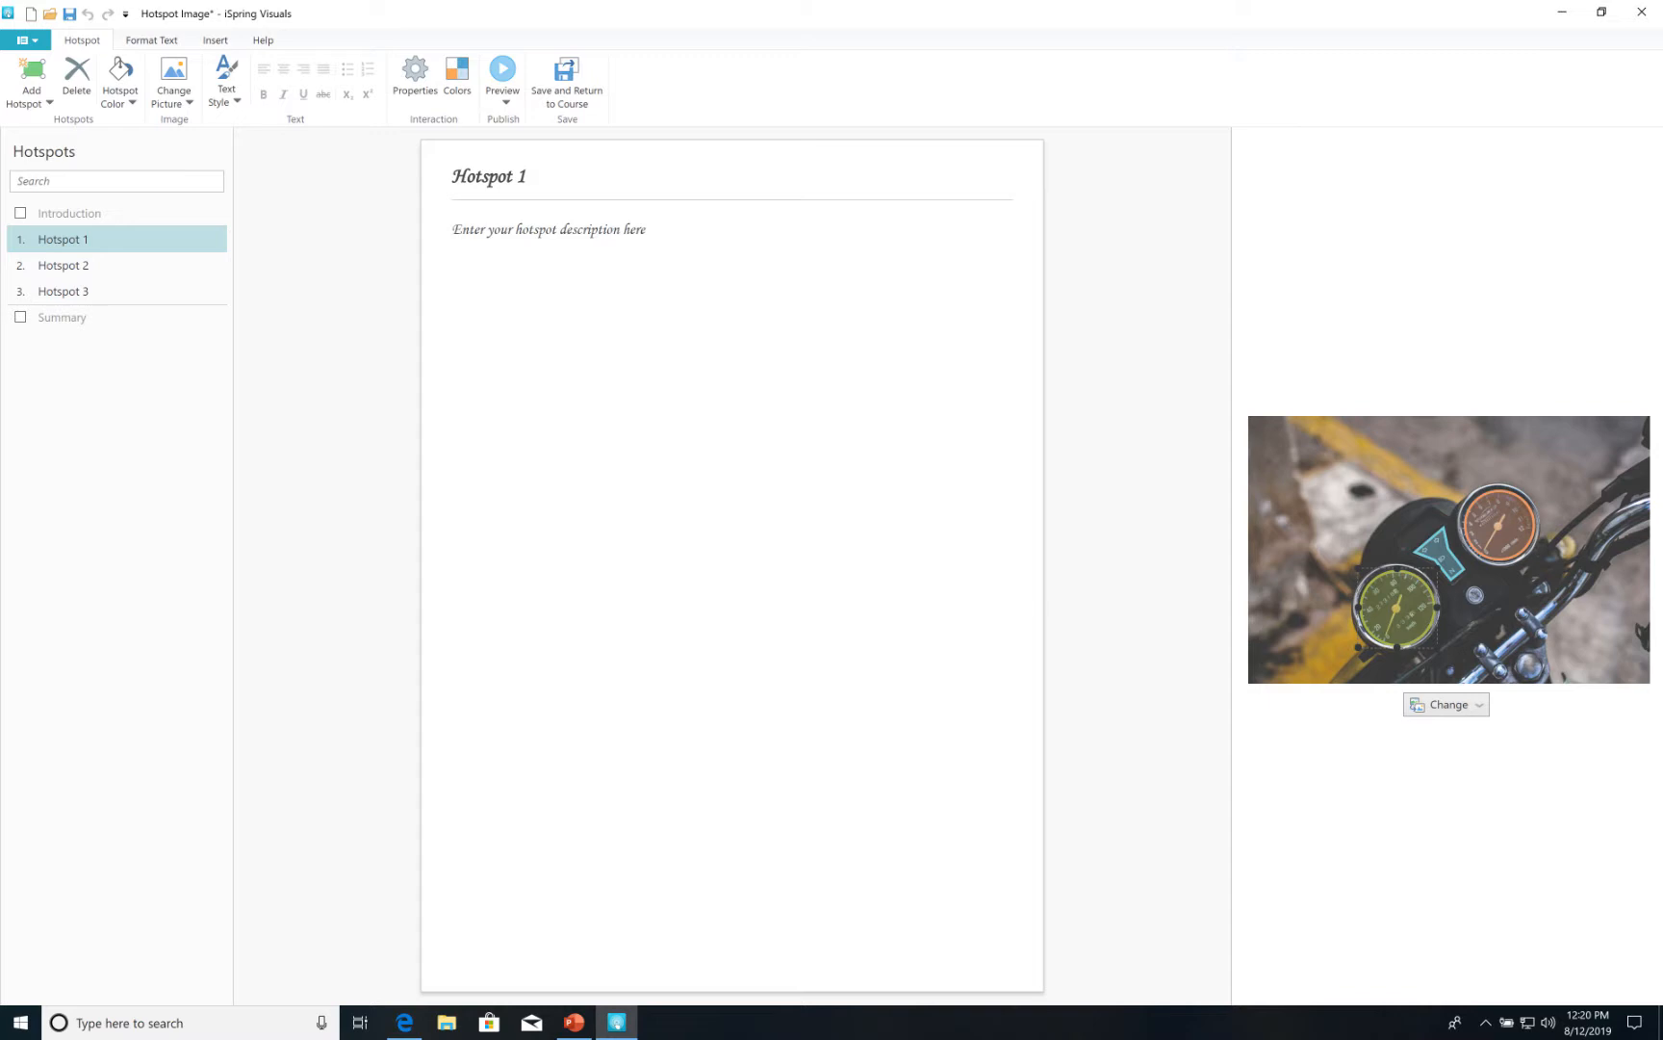
Open the interaction's text styles for editing and try to set the Heading 2 font to Source Sans Pro.
click(225, 95)
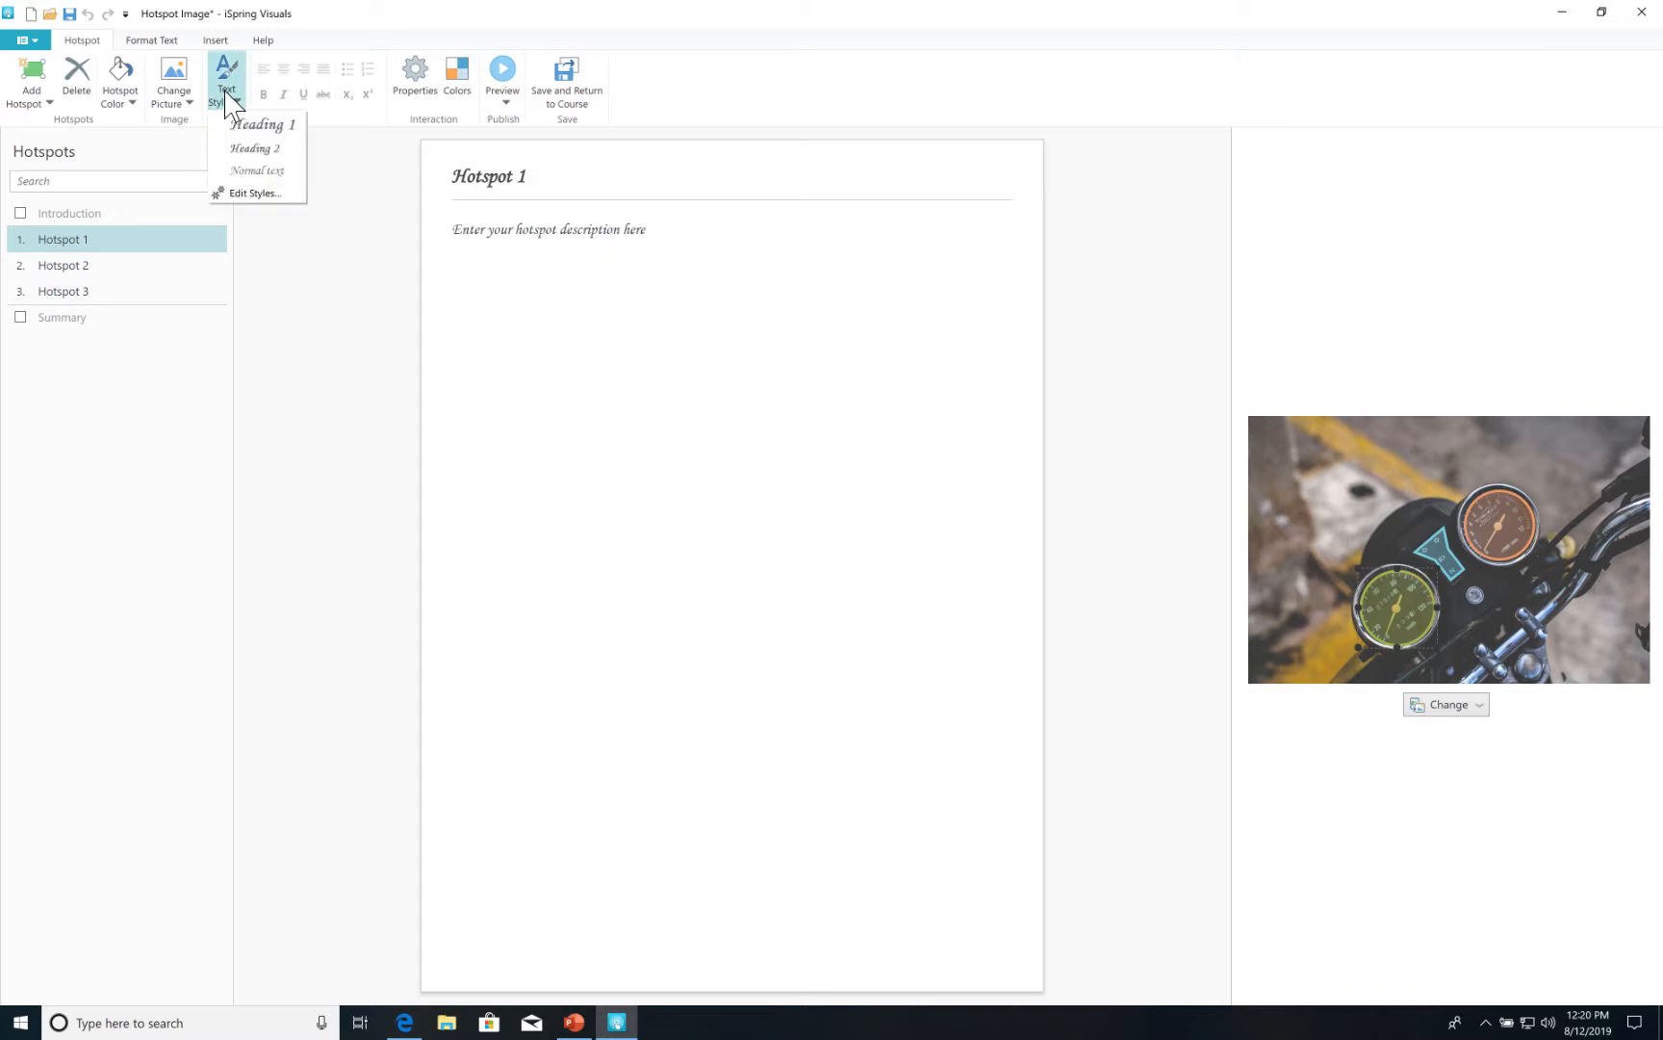
click(253, 194)
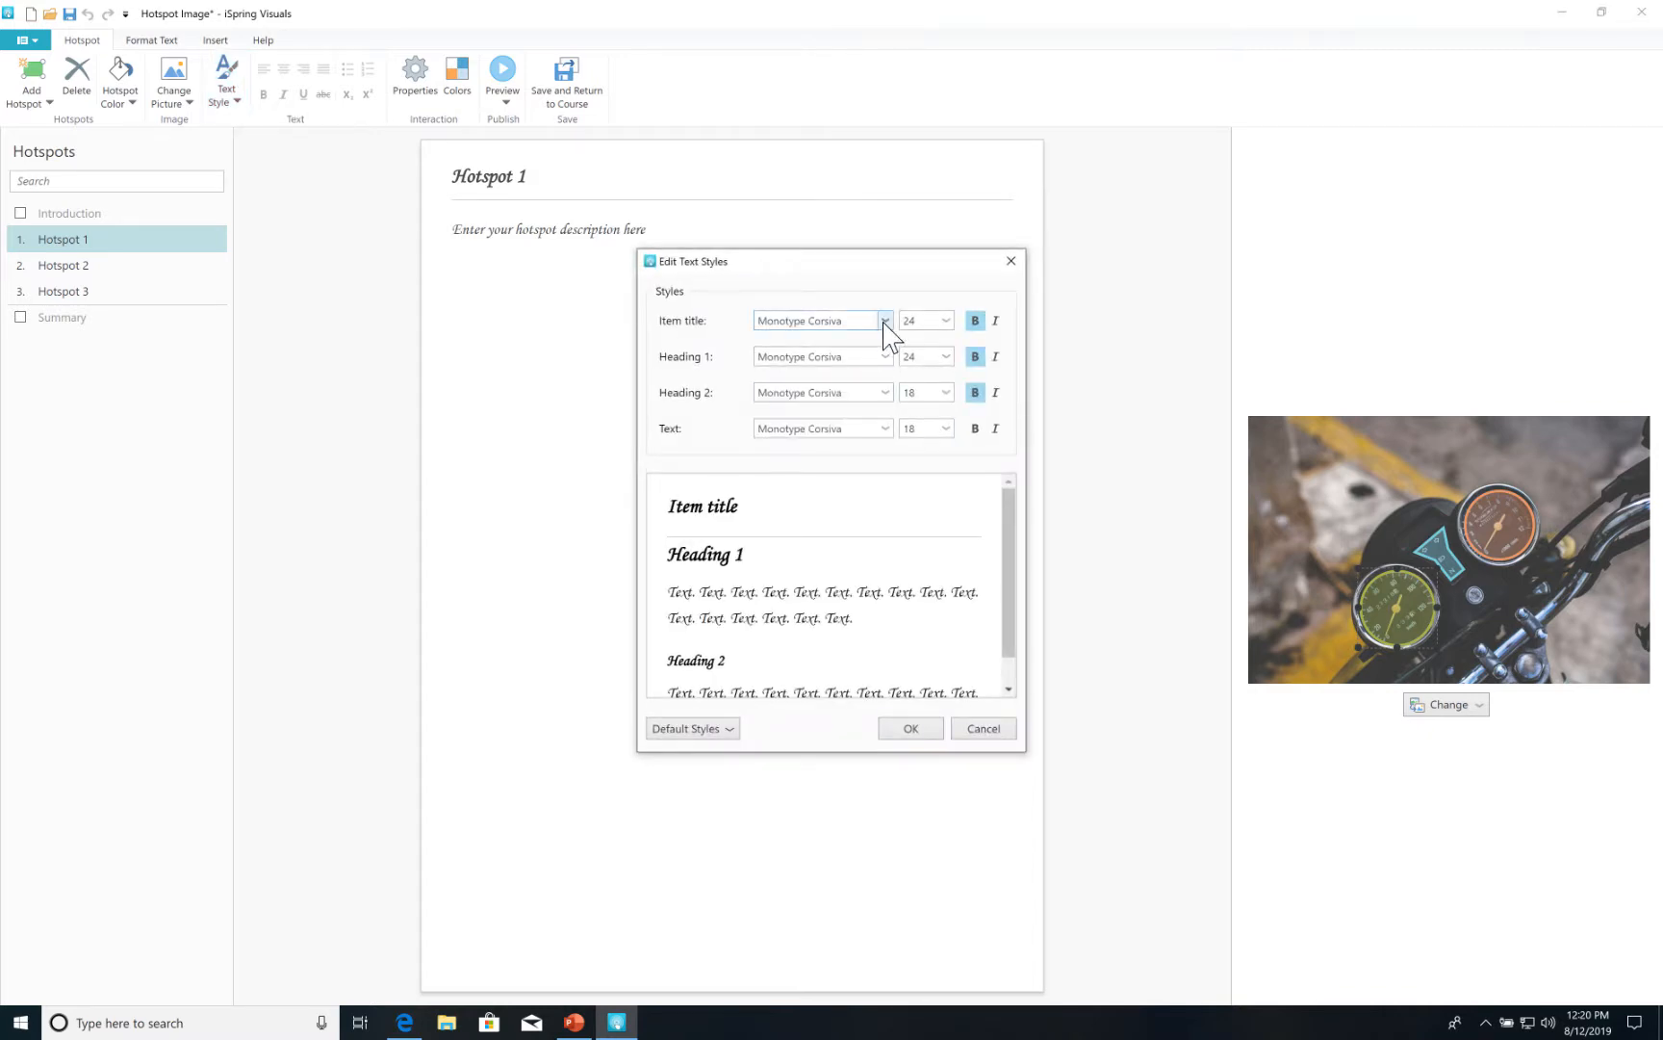
click(884, 324)
click(883, 323)
click(885, 393)
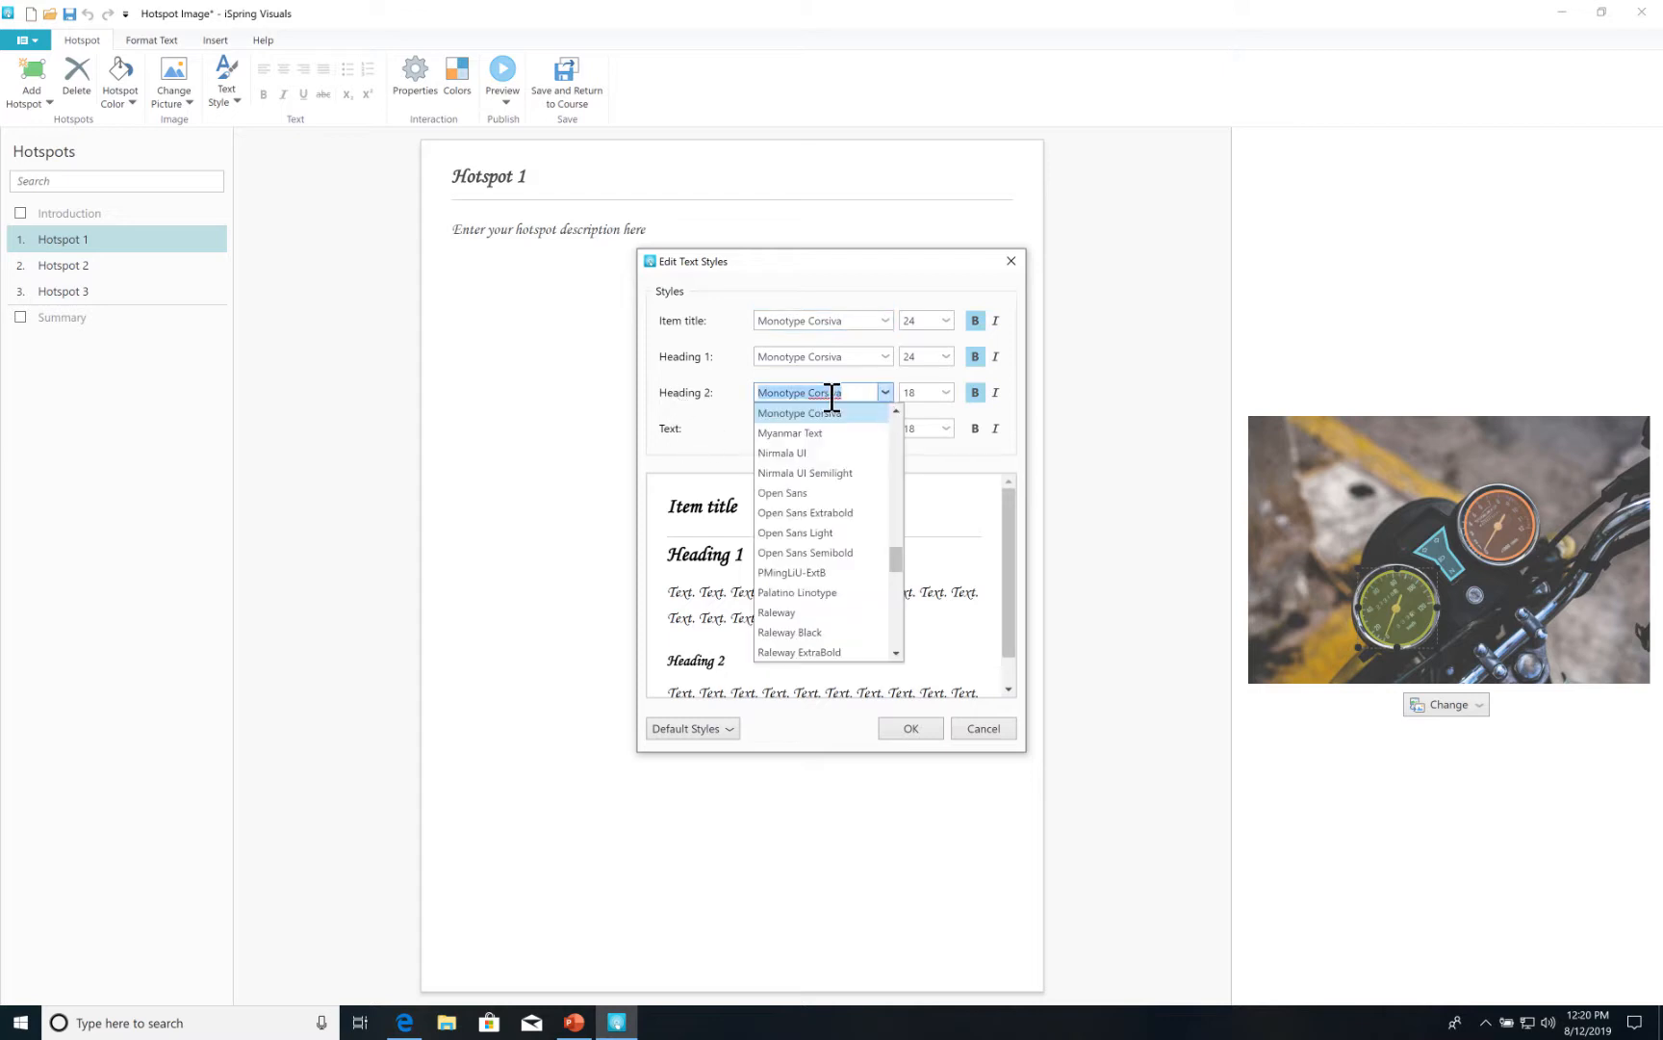
text(Source)
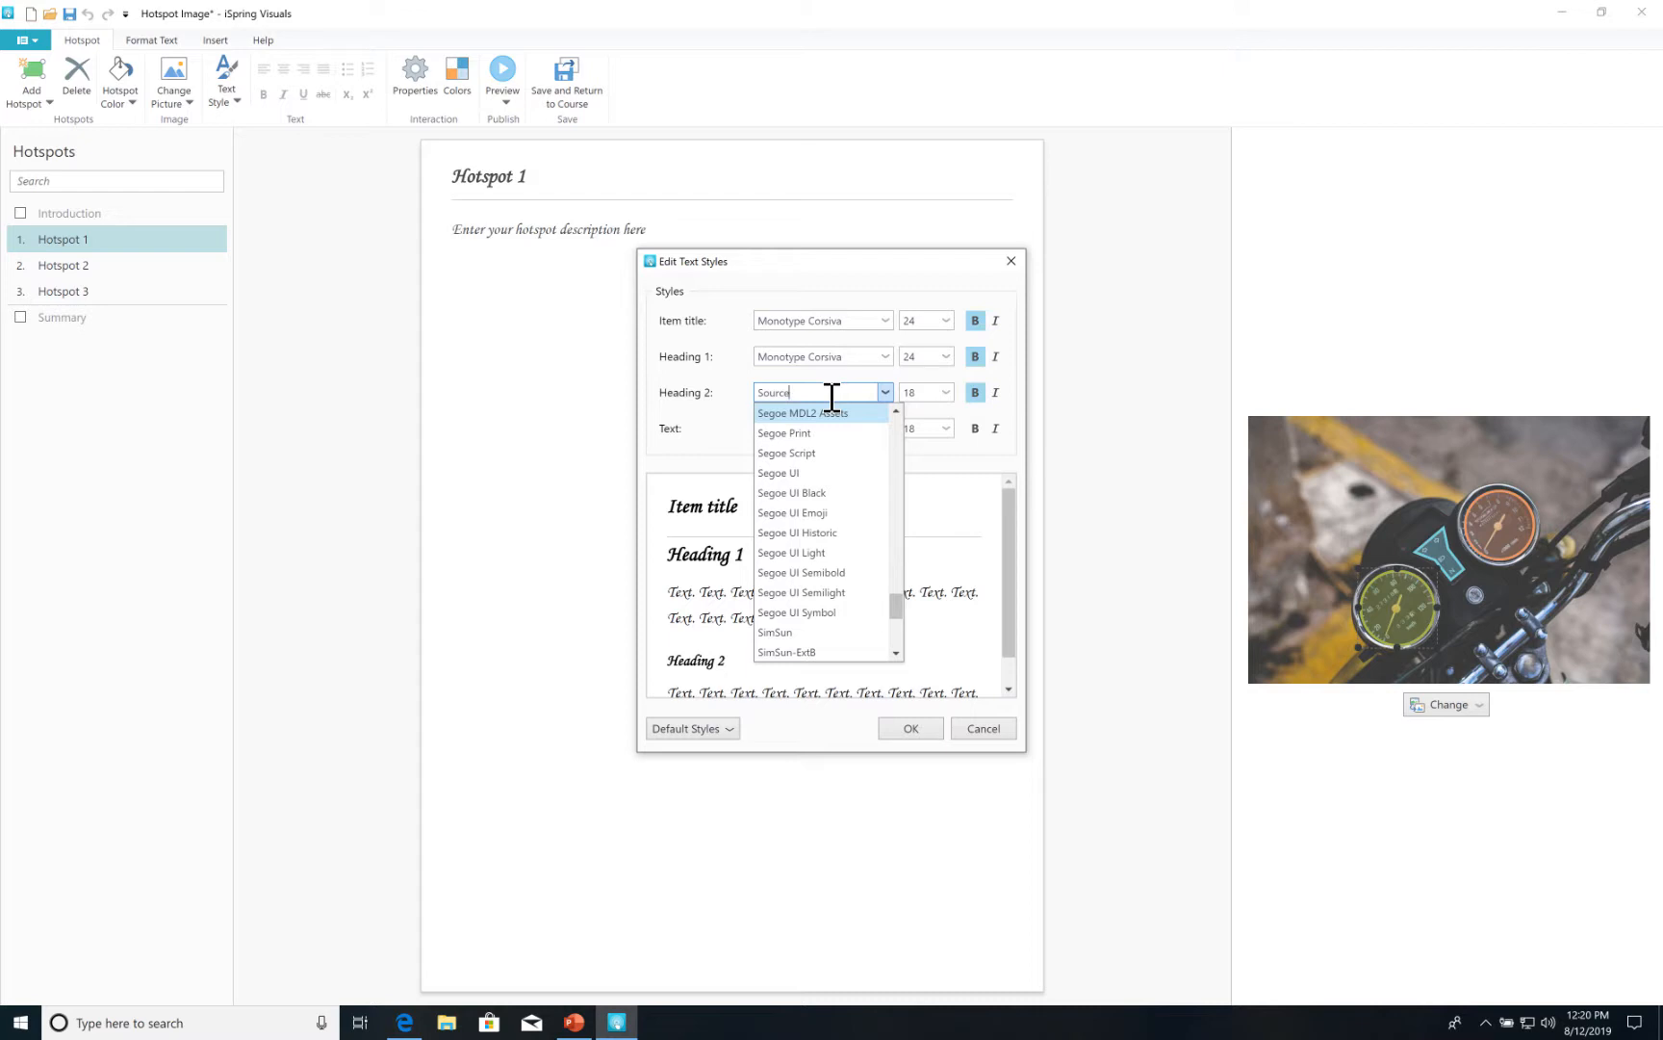
scroll(897, 610, up, 1)
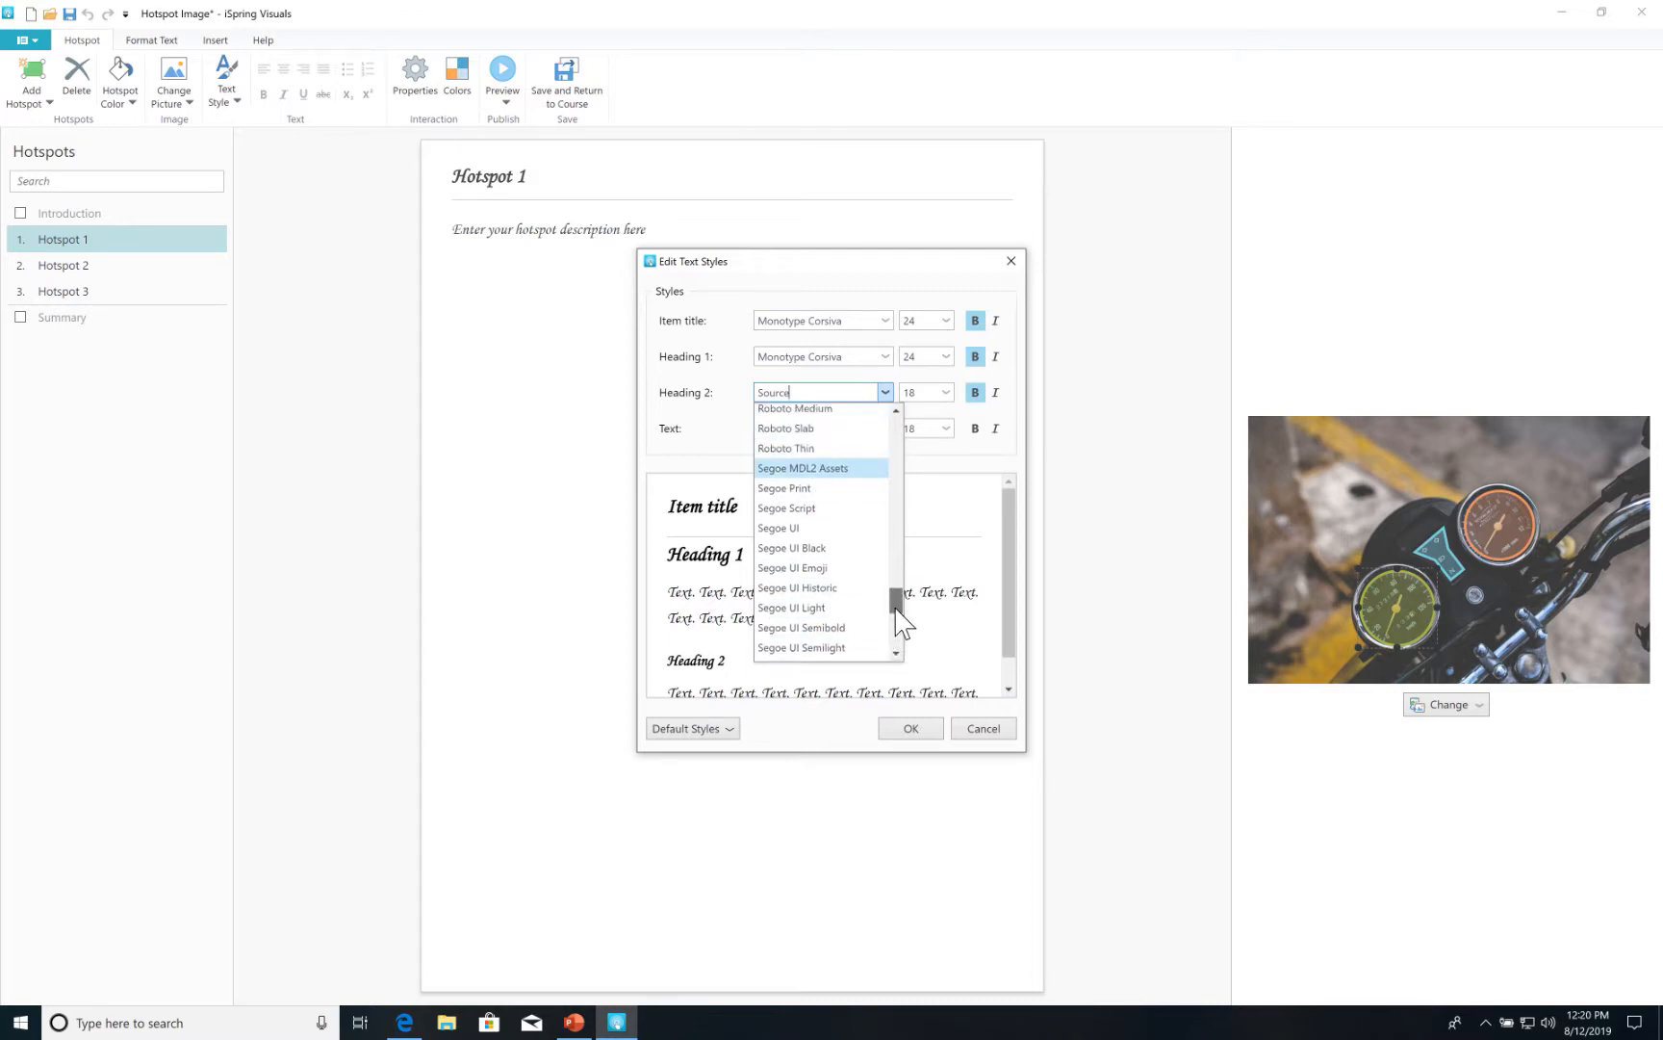
drag(895, 609, 897, 623)
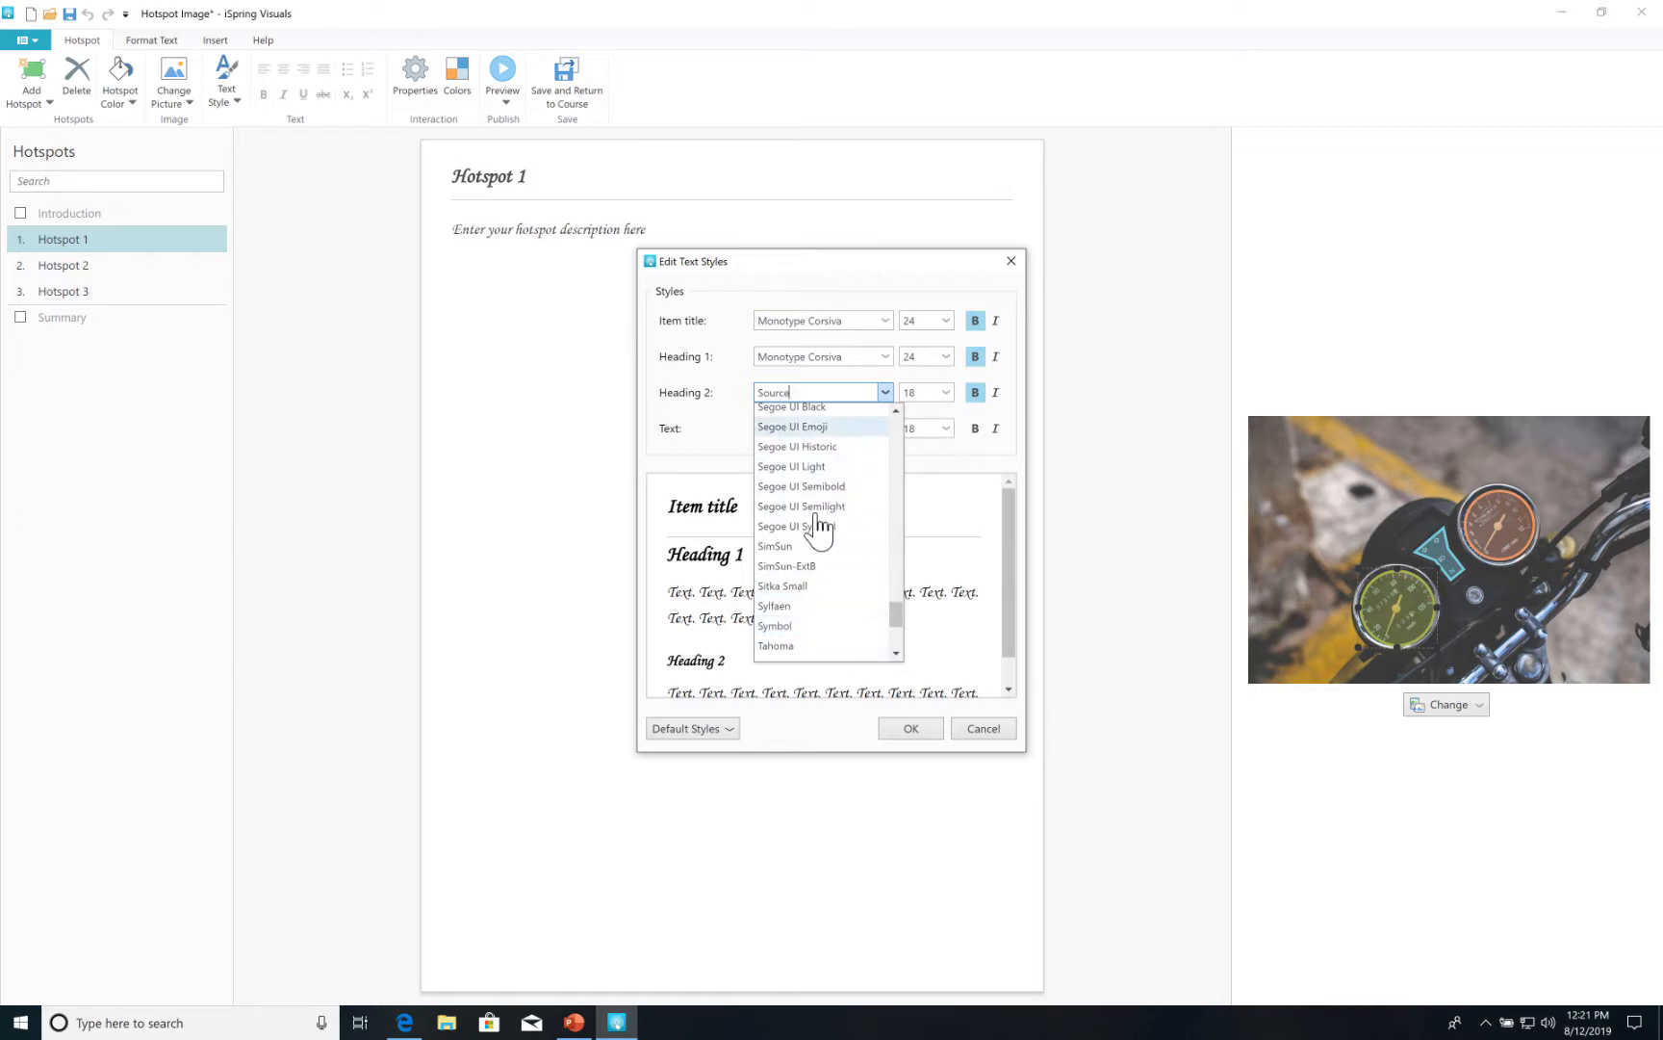
click(715, 400)
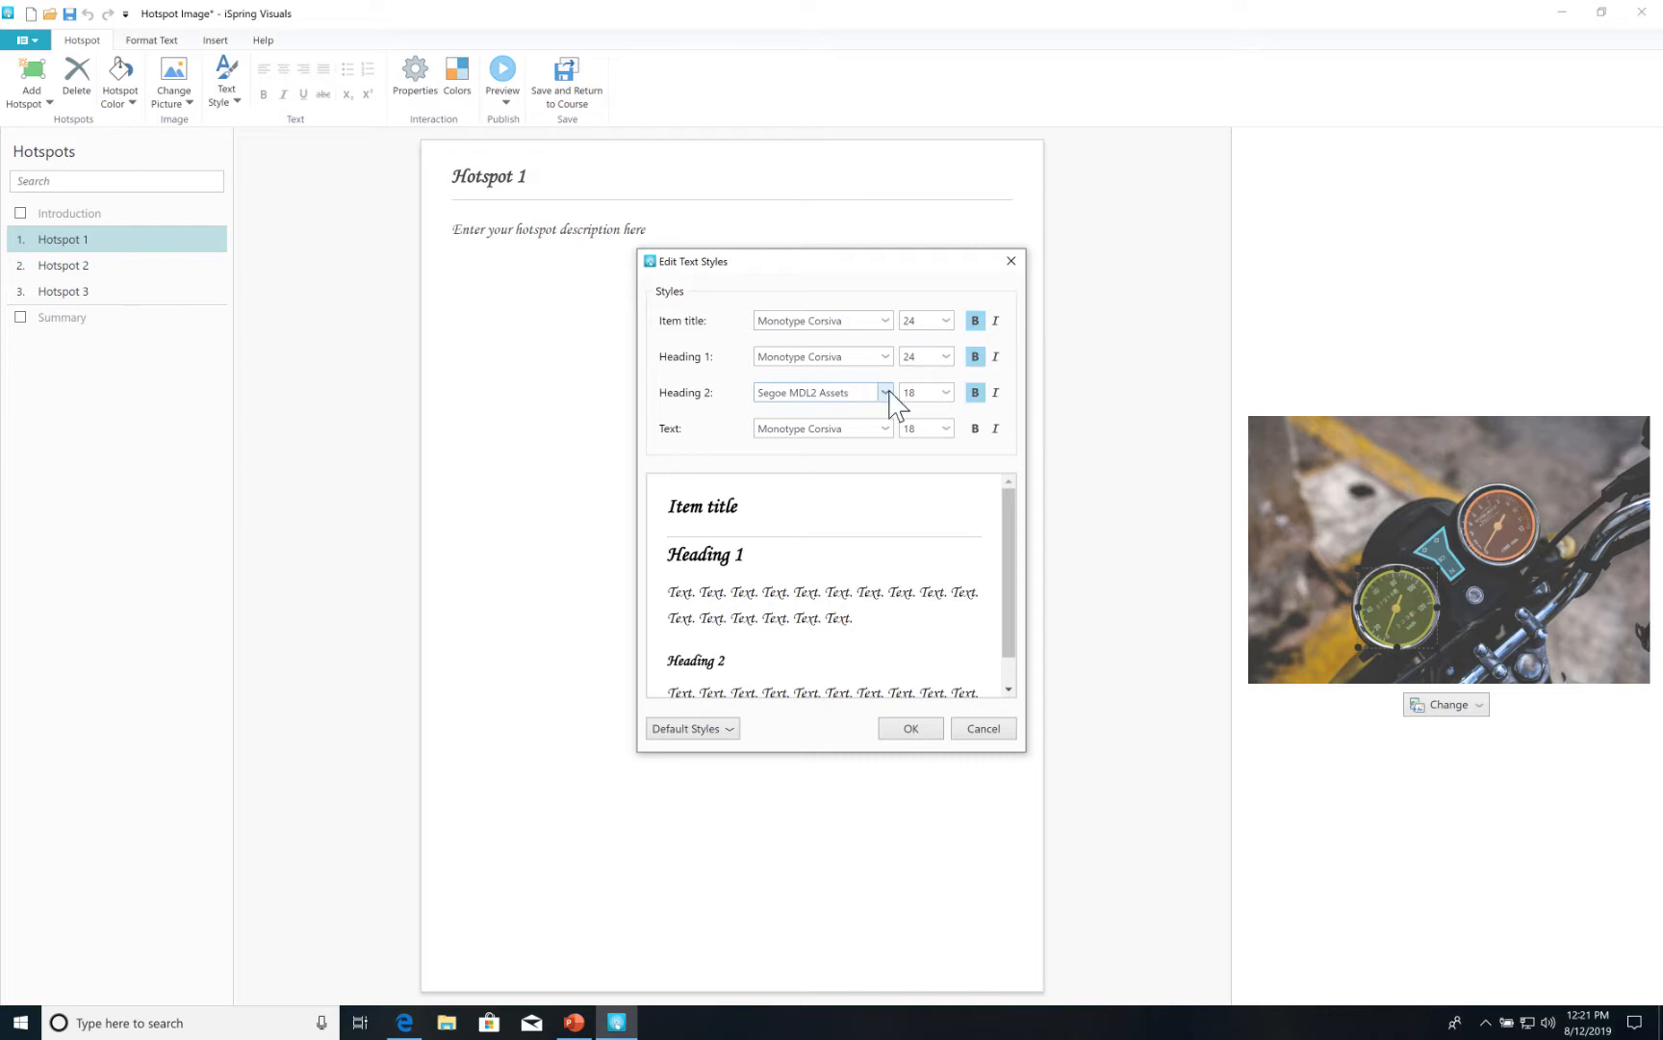
Set the Heading 2 and Text sizes to 20 and accept the text style changes.
click(946, 391)
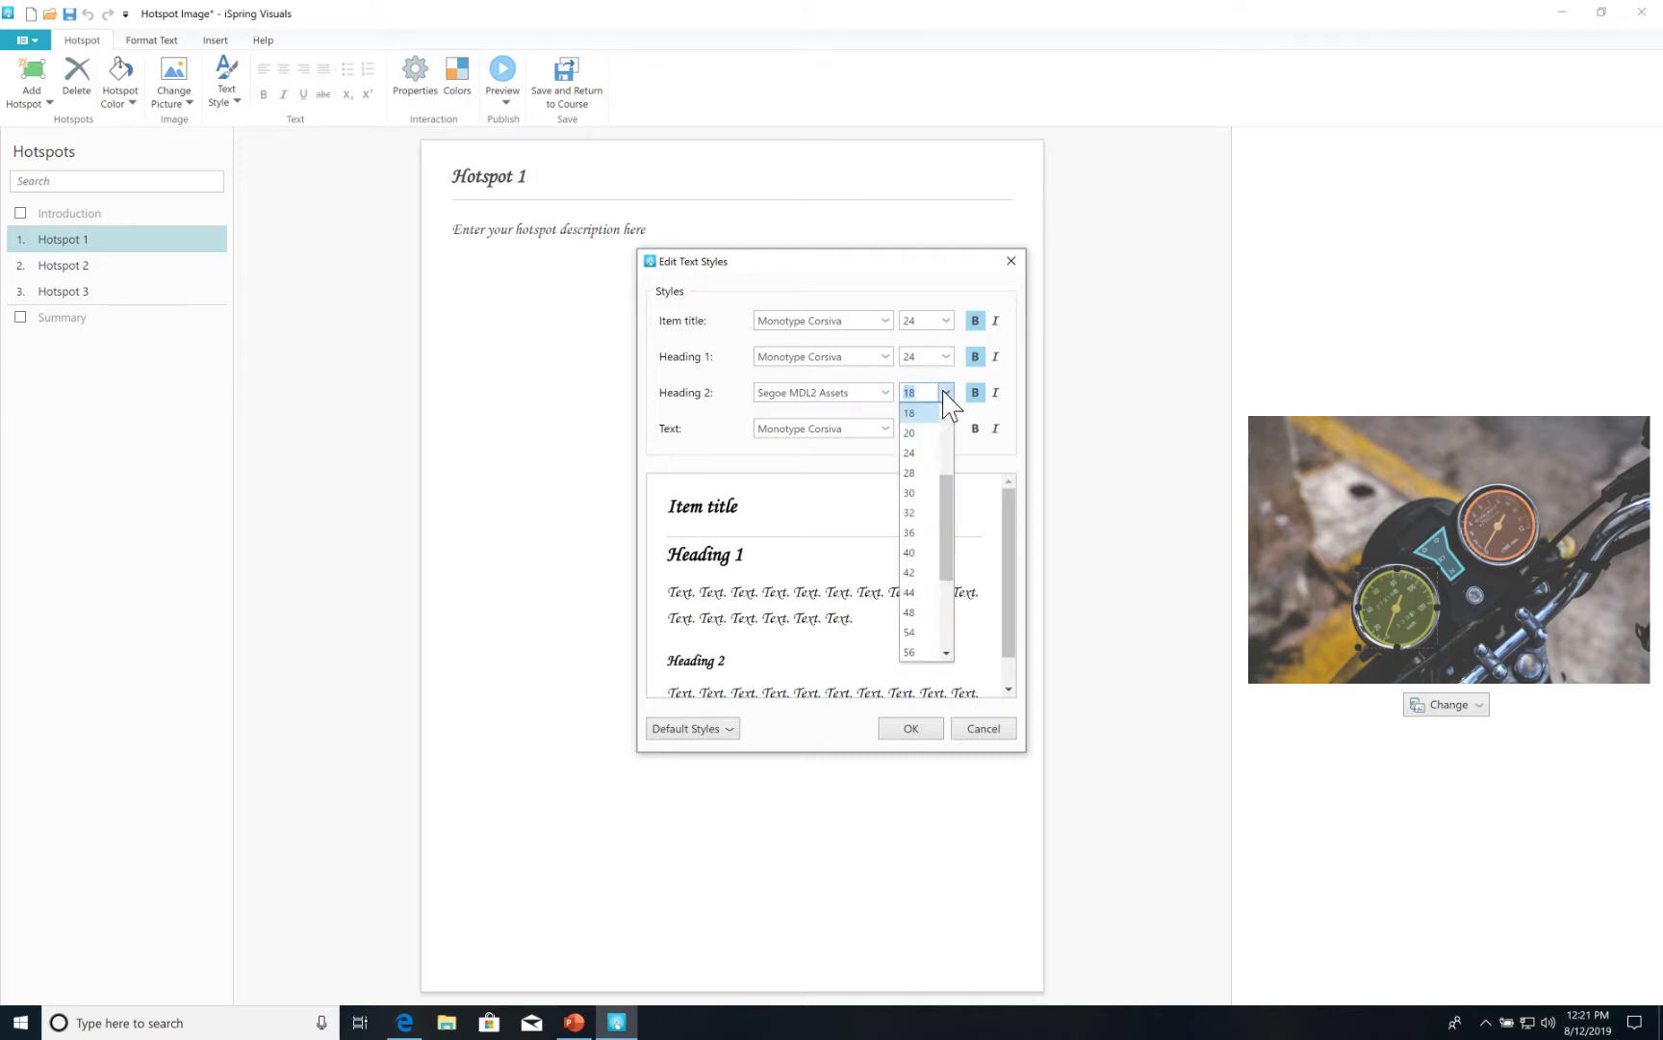
click(930, 435)
click(946, 428)
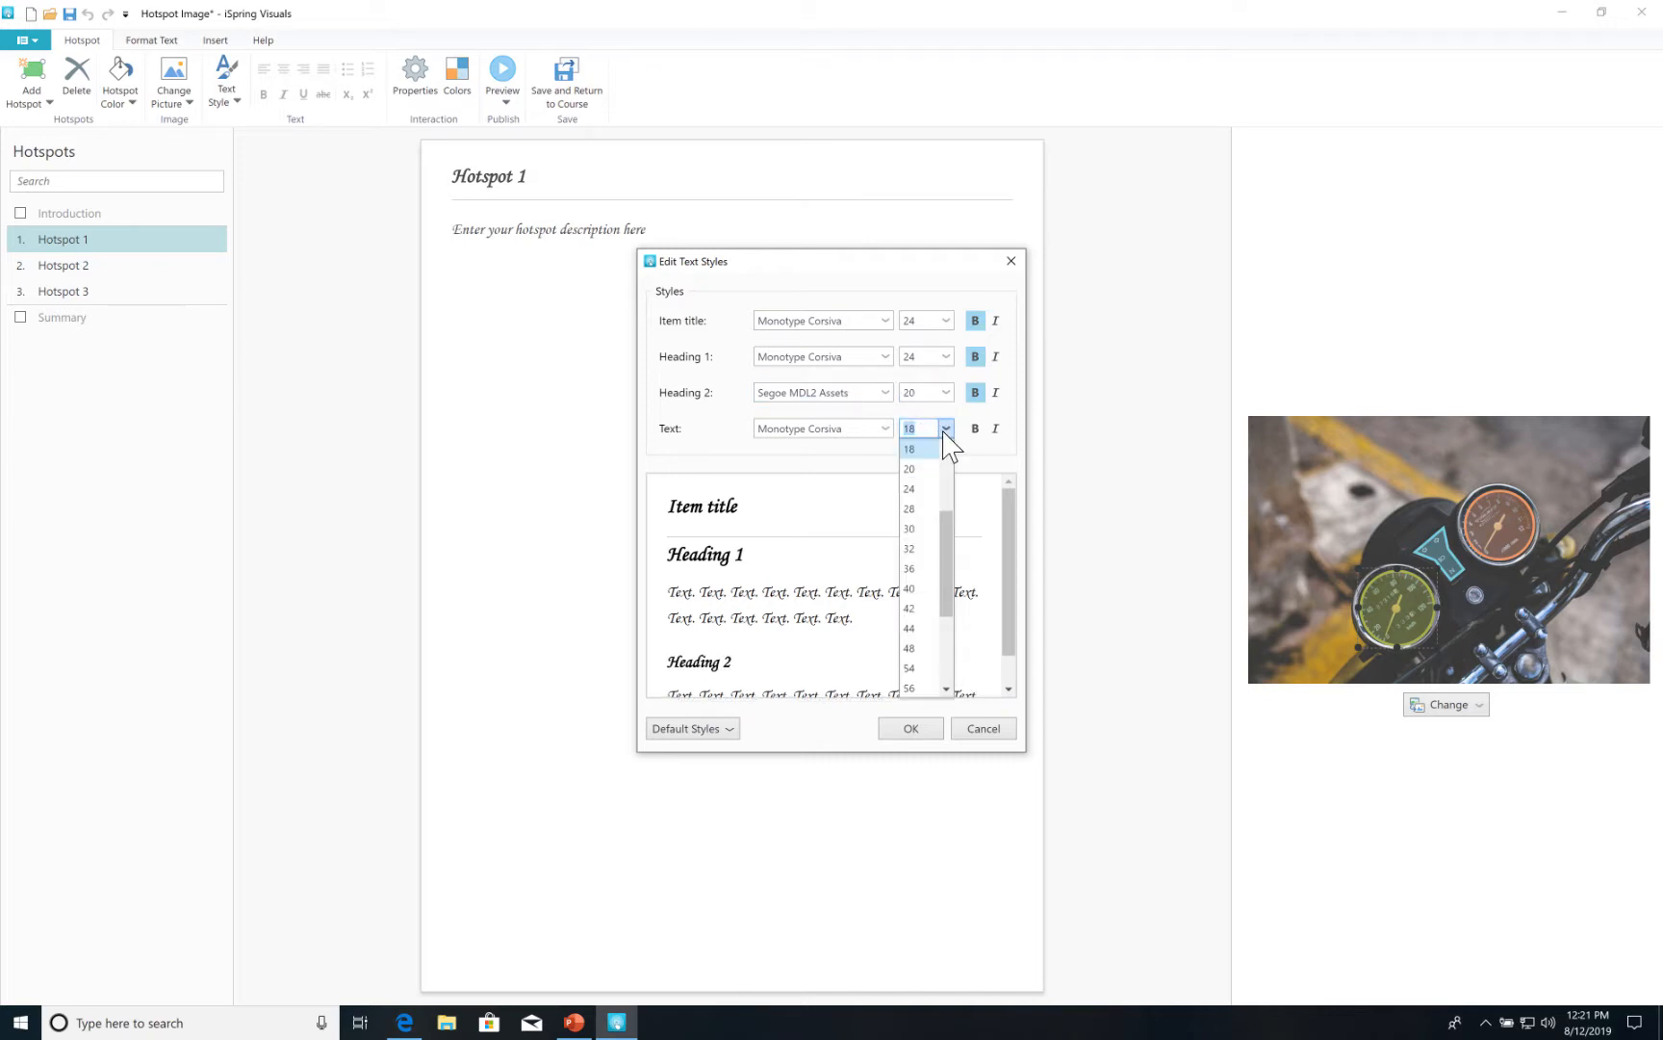
click(914, 469)
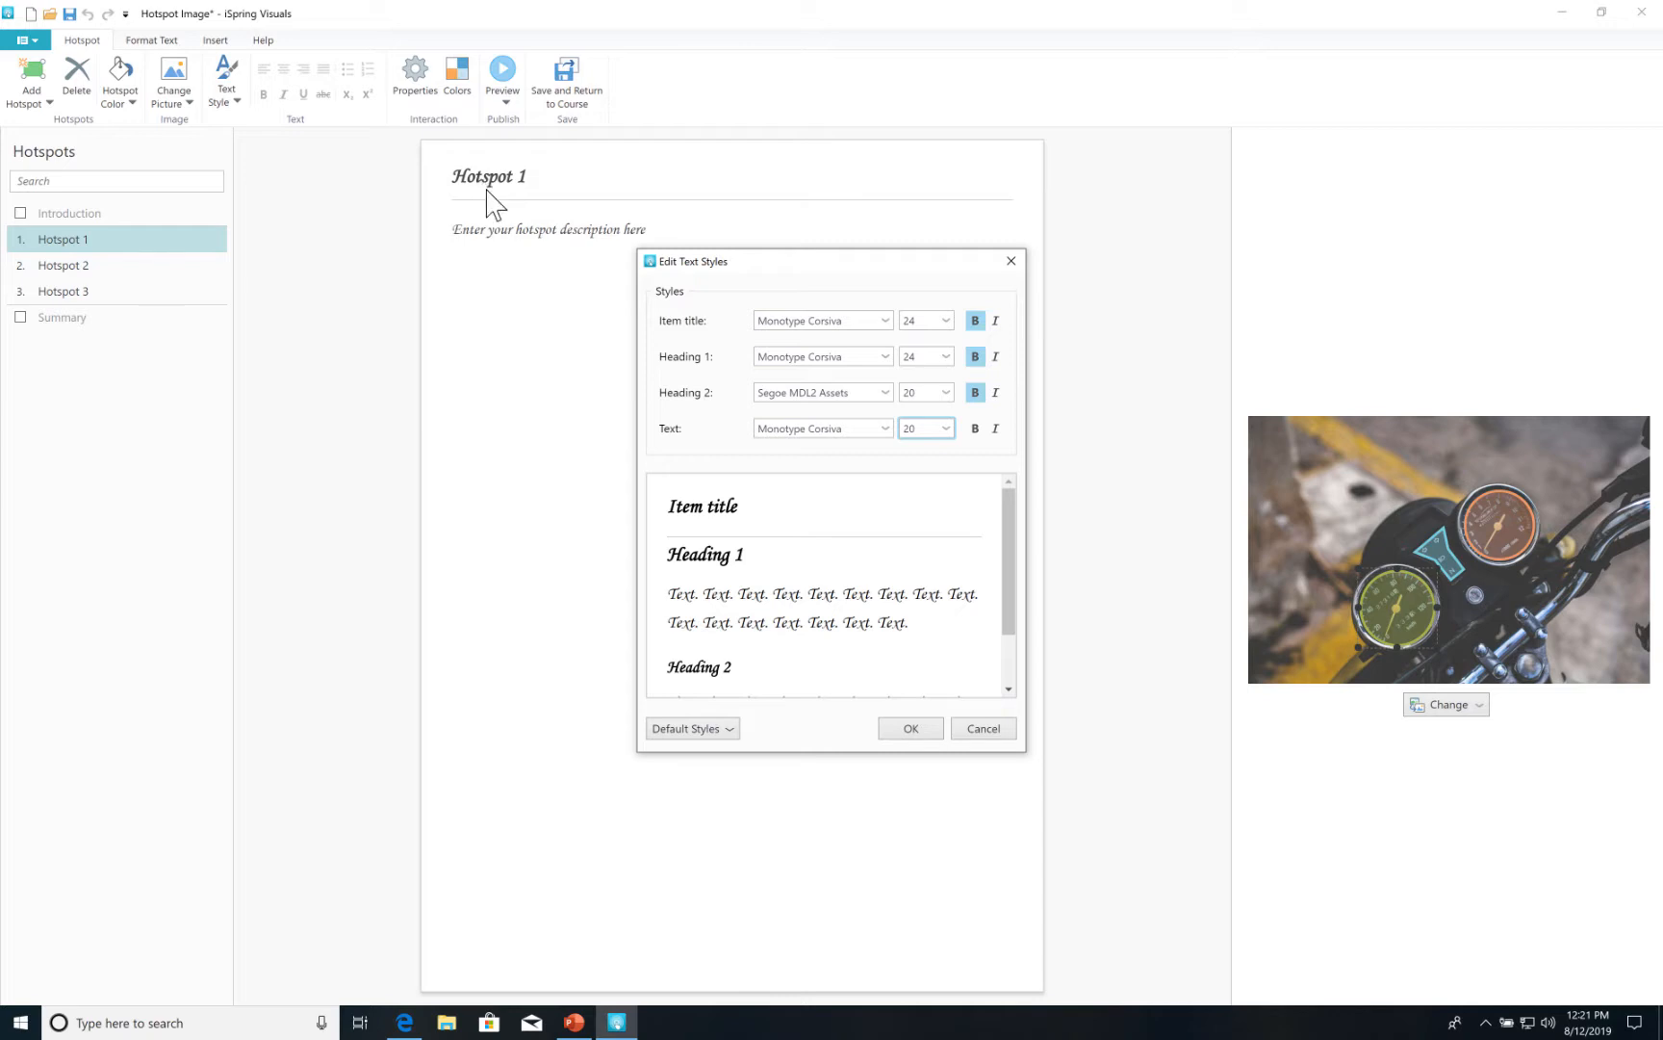
click(912, 730)
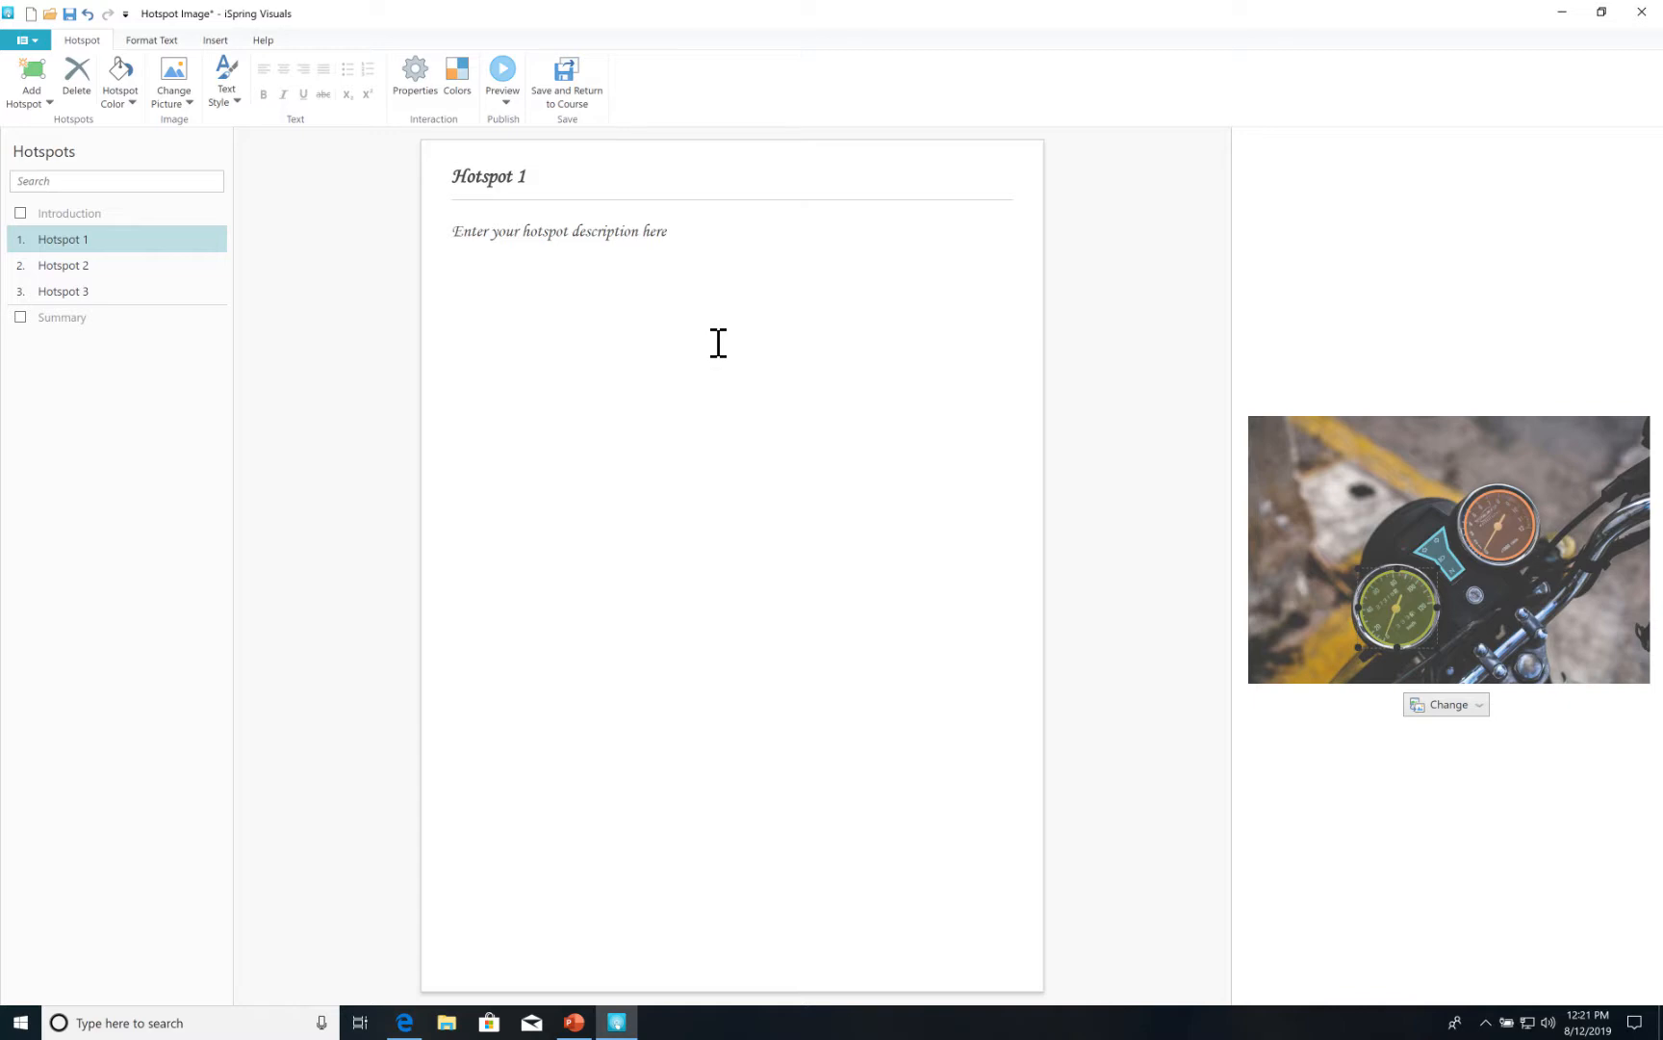
In the interaction properties, turn off the title and set the picture position to Top.
click(412, 83)
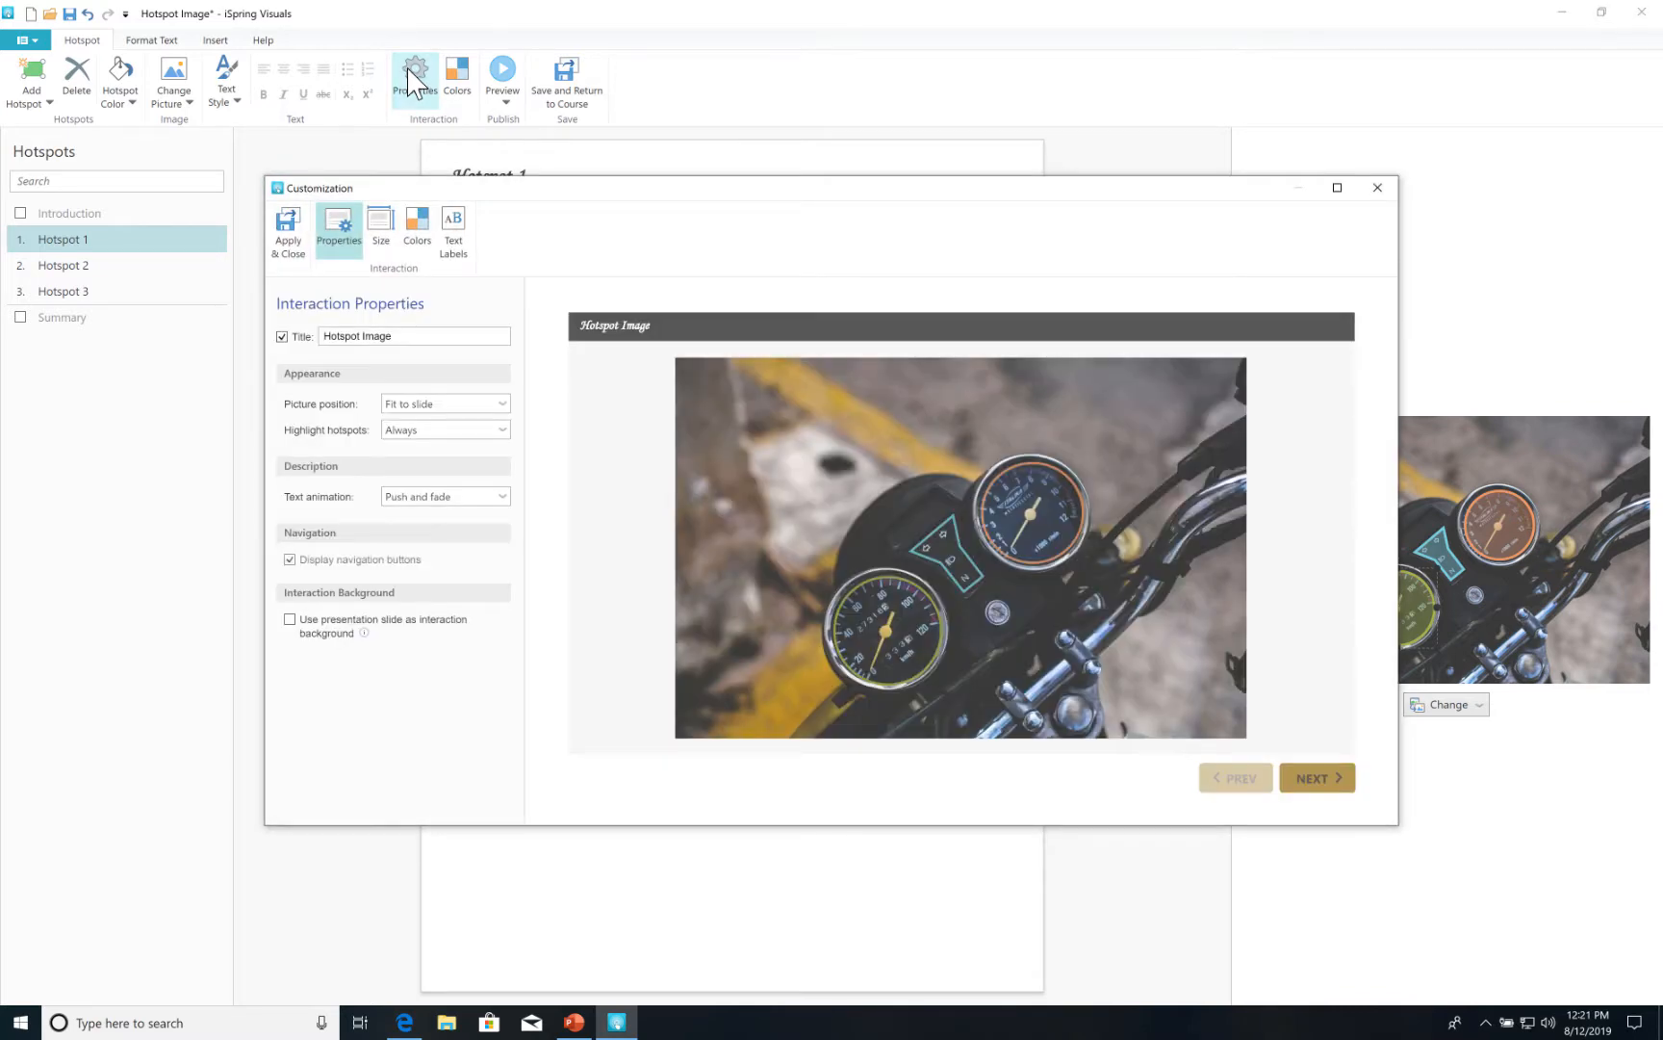
click(282, 337)
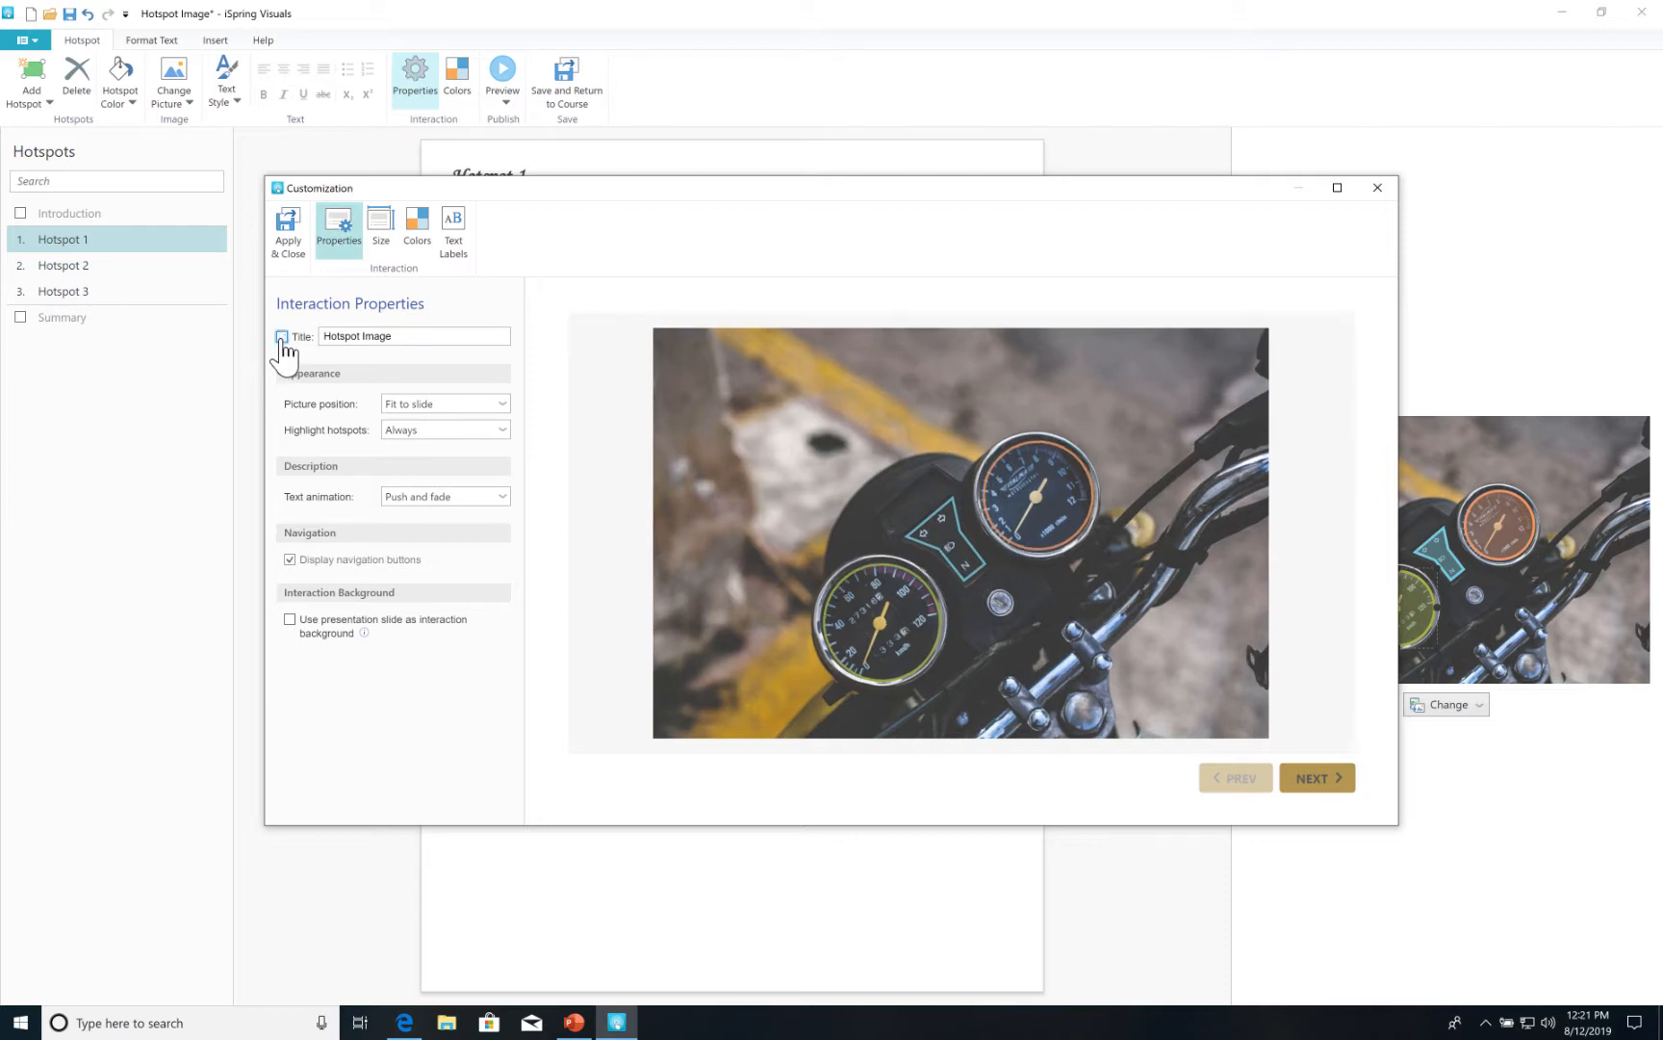
click(432, 402)
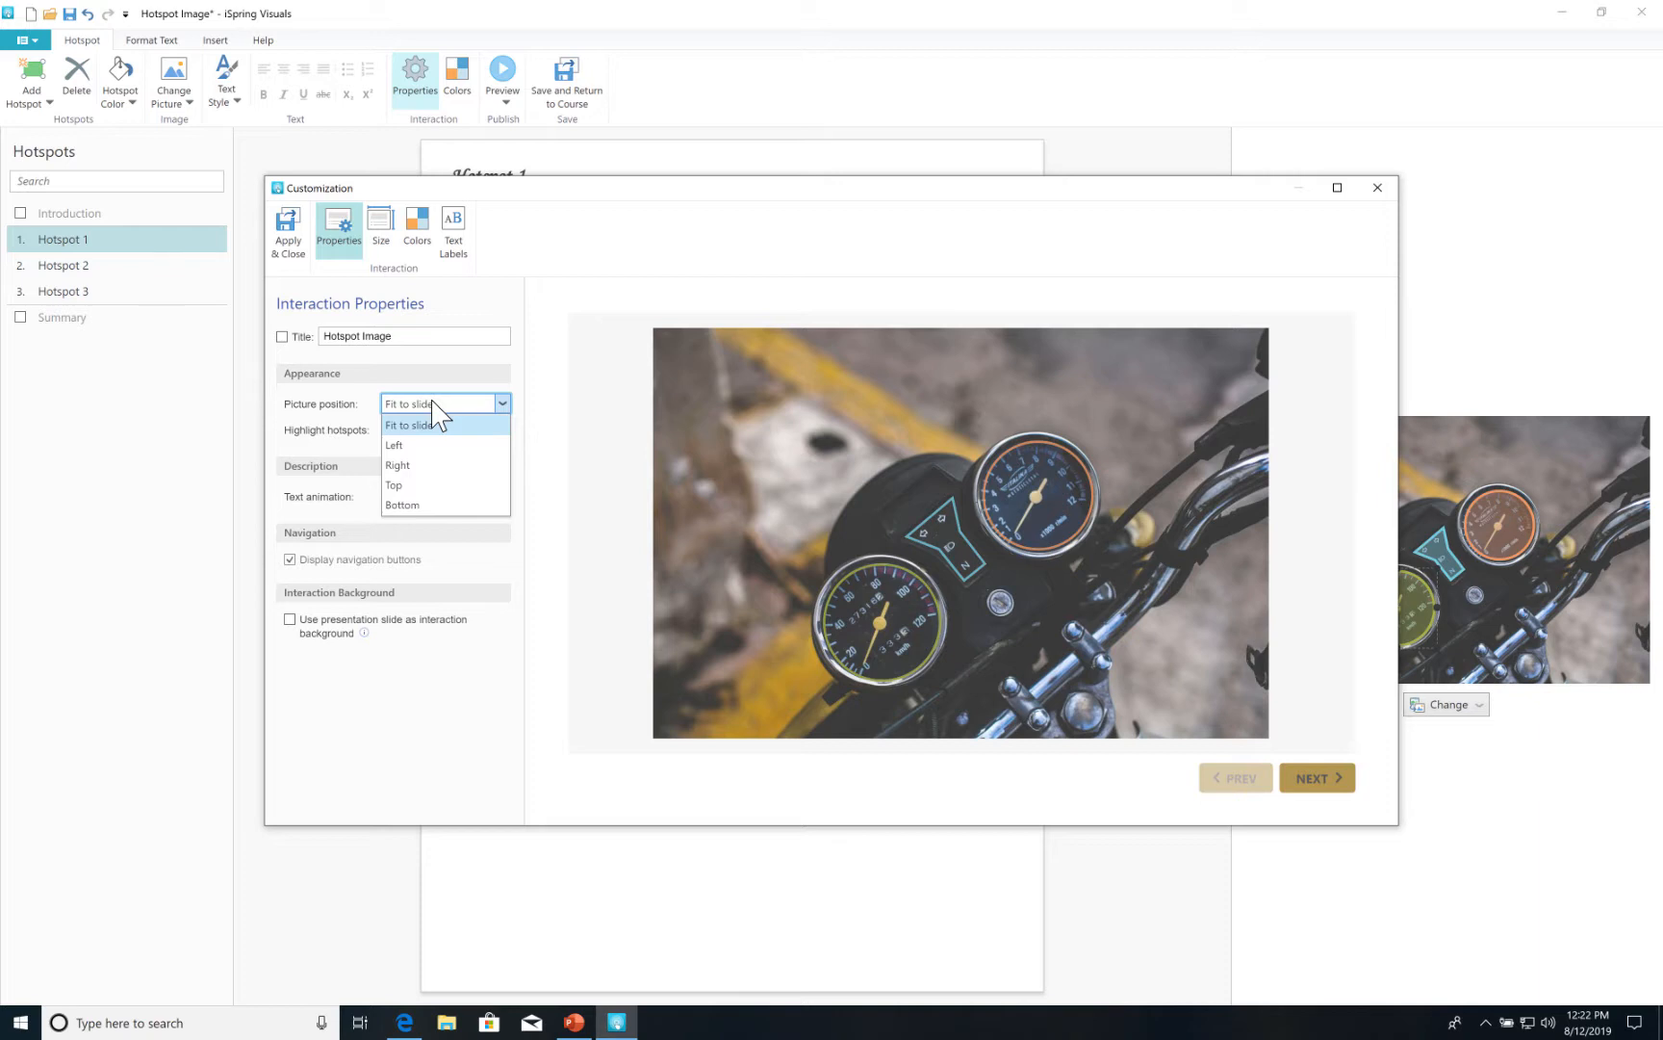
click(430, 485)
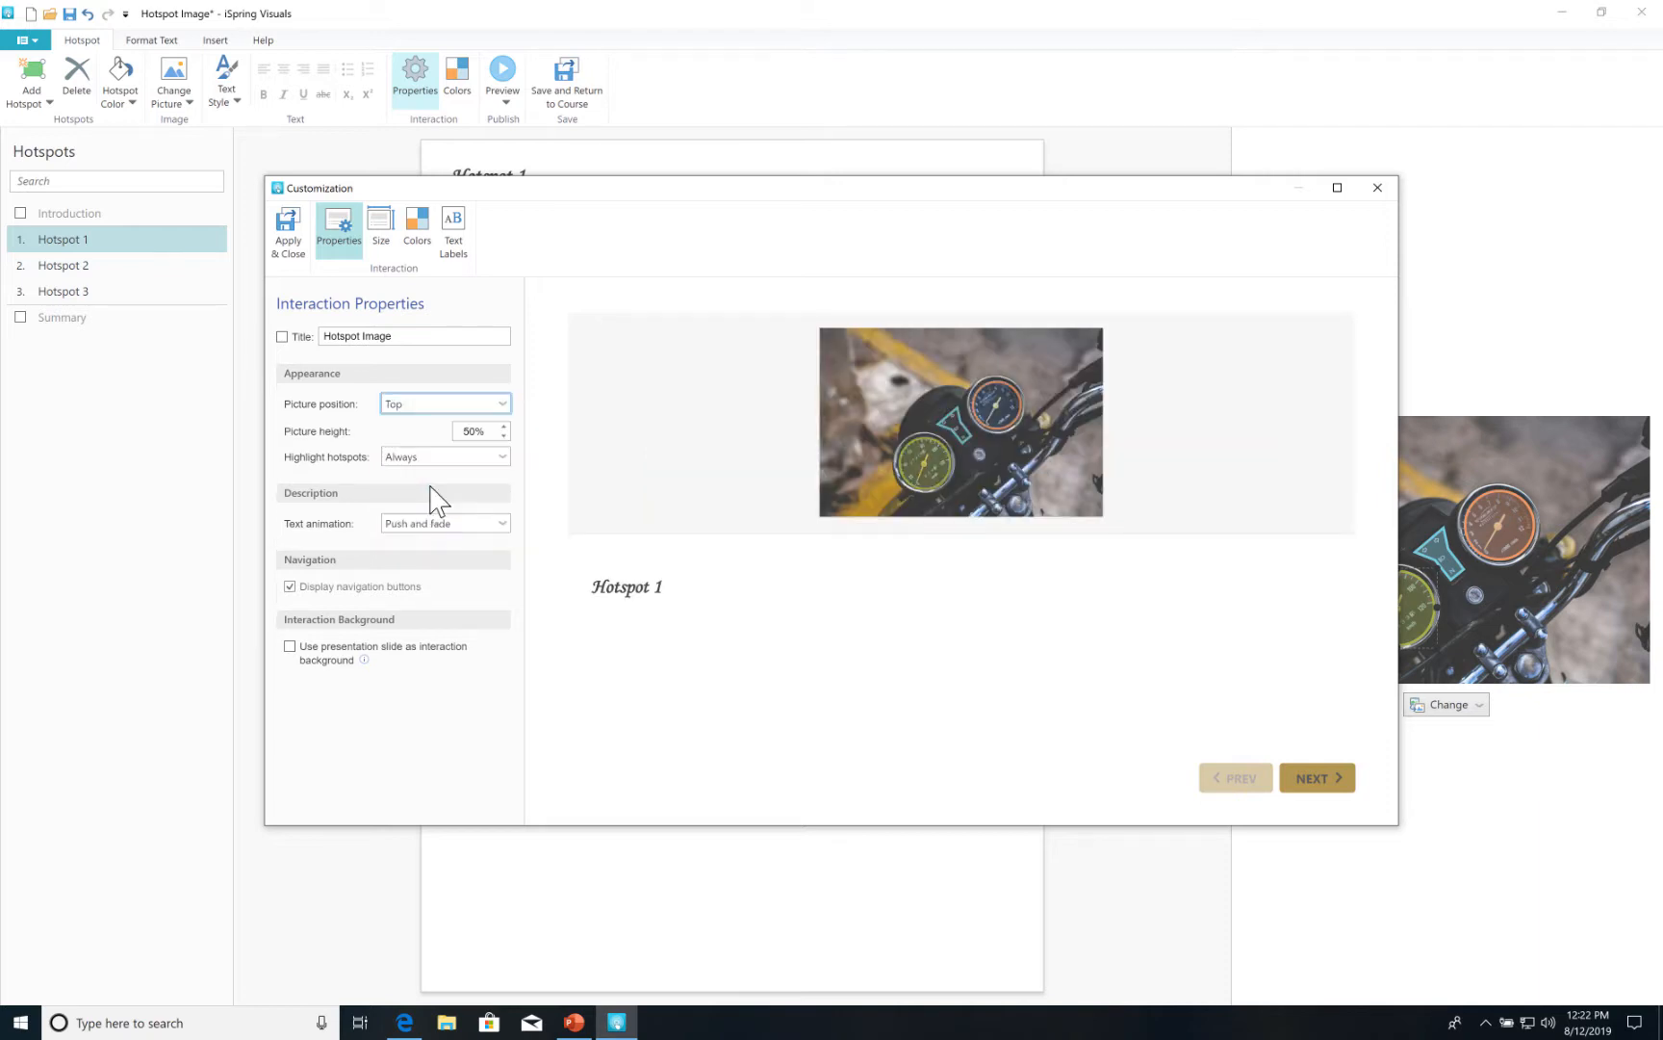
Set the hotspot interaction's picture height to 40%.
click(503, 437)
click(503, 438)
click(504, 437)
click(504, 437)
click(503, 437)
click(503, 437)
click(504, 437)
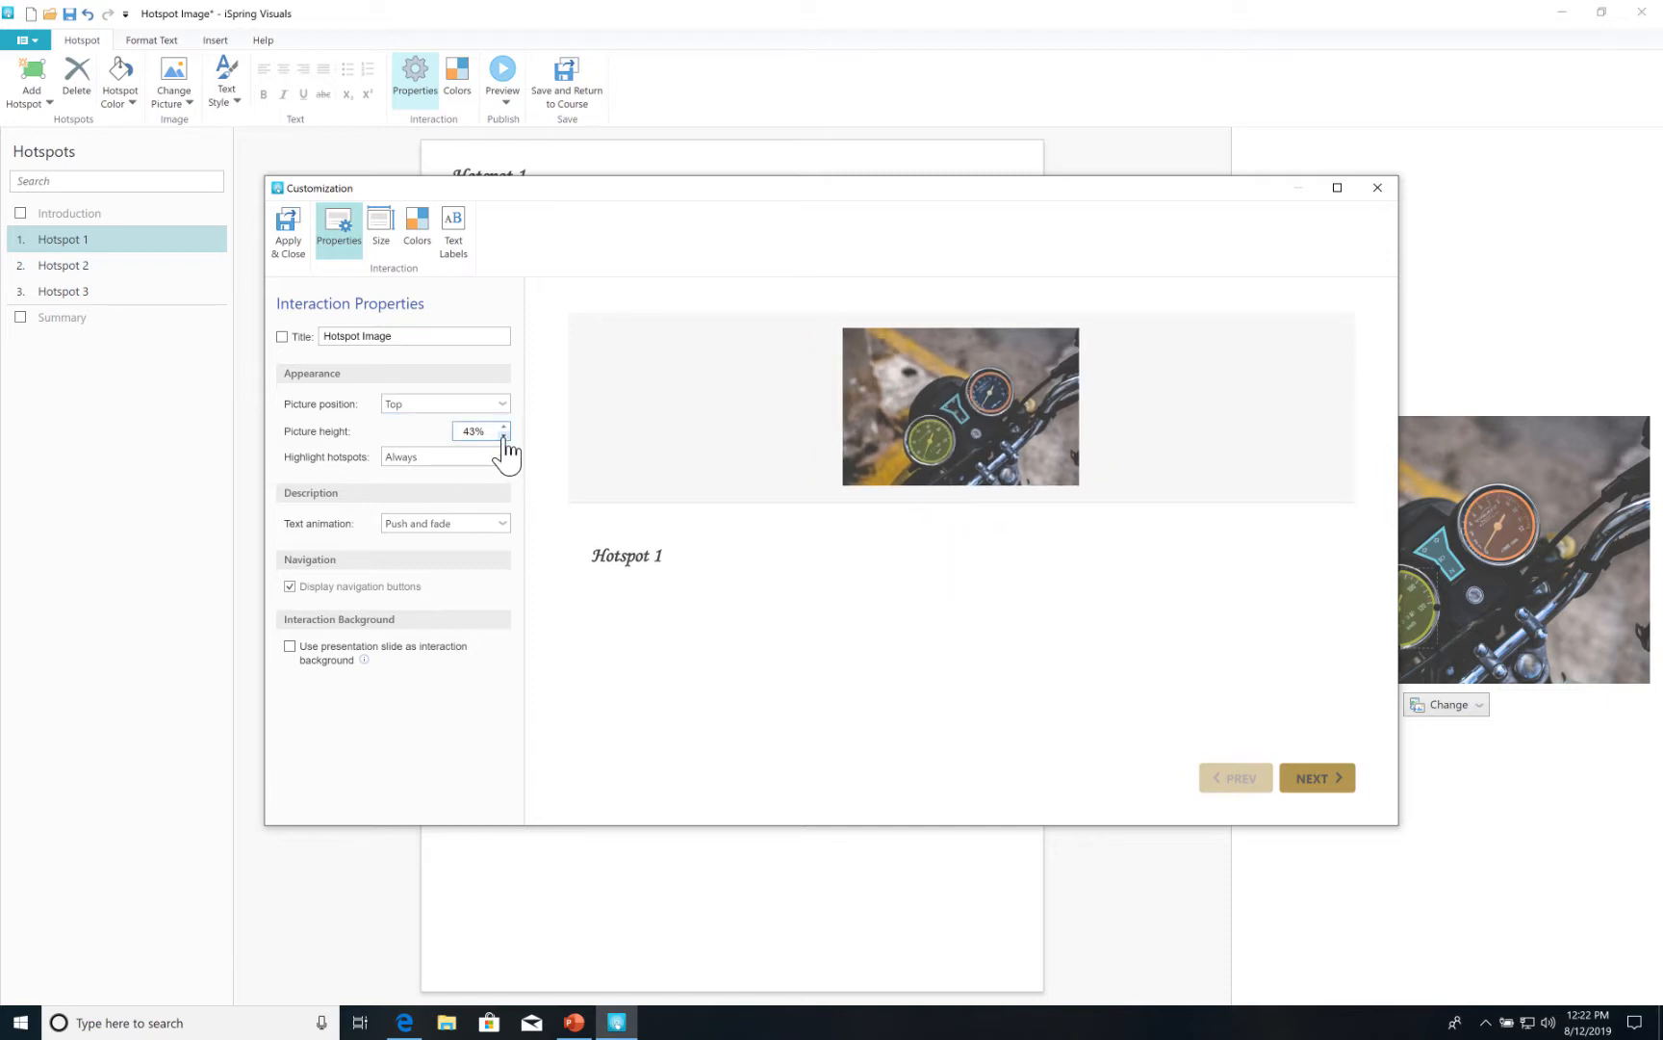
click(504, 437)
click(503, 437)
click(503, 437)
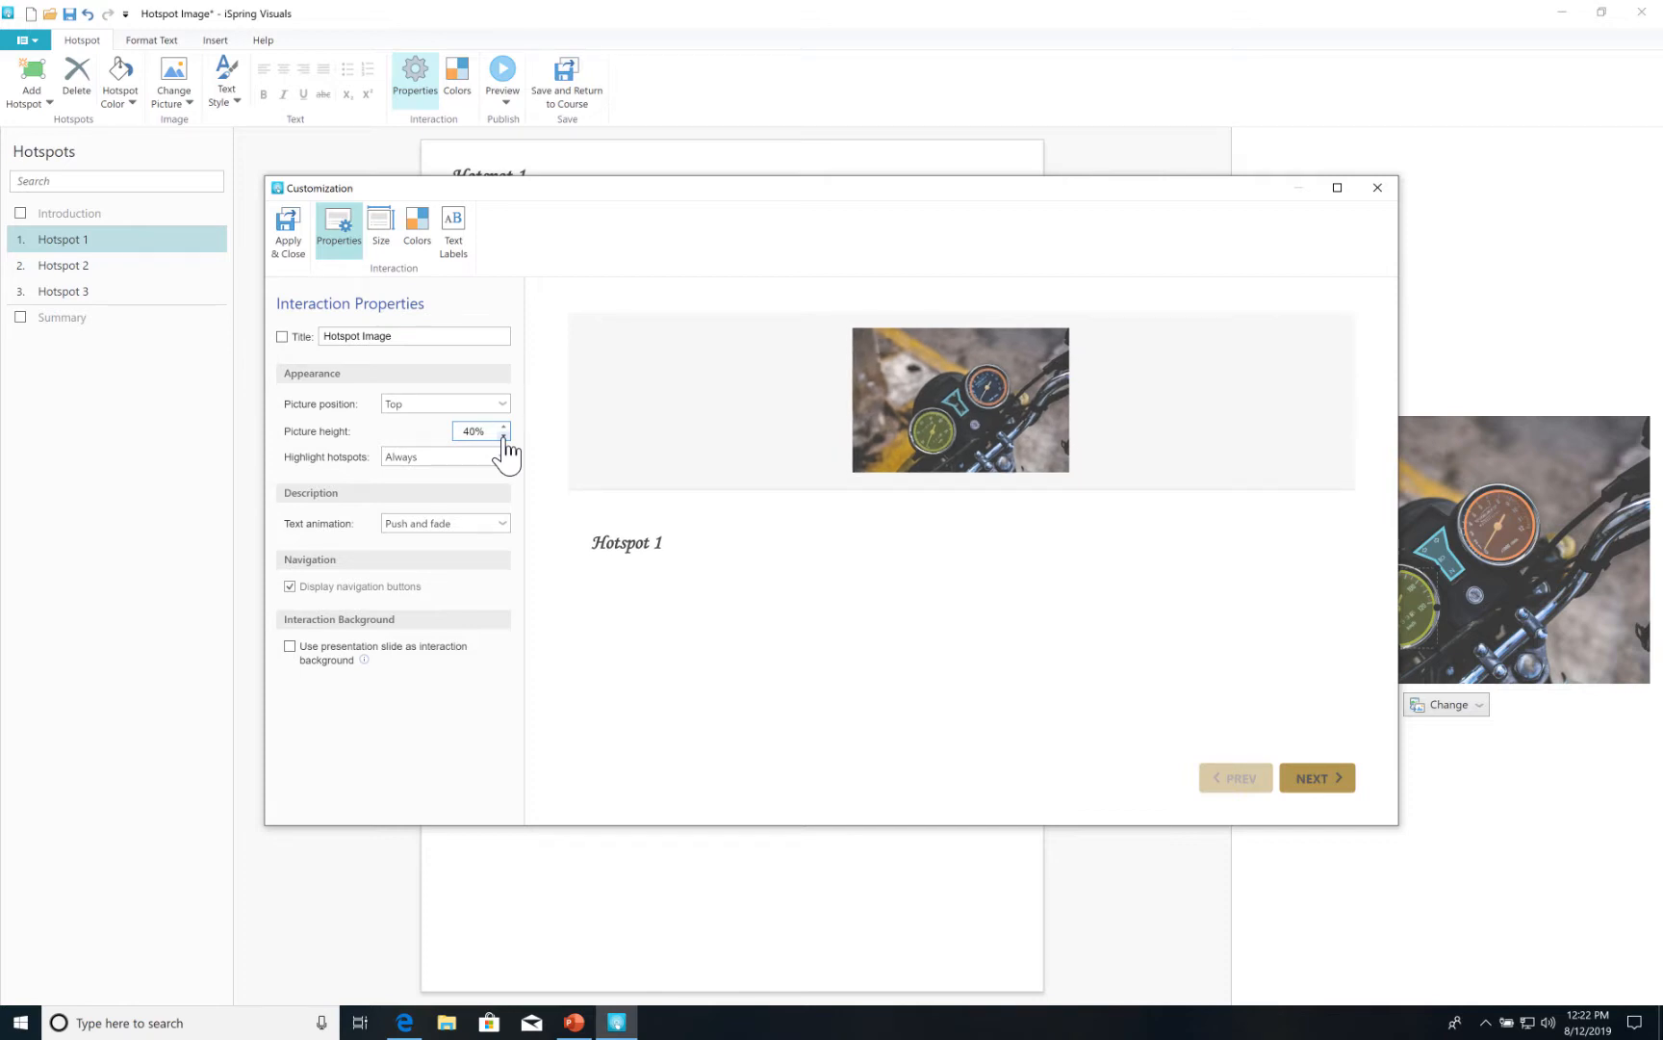
Set the hotspots to highlight on mouseover and try to turn off the display of navigation buttons.
click(438, 459)
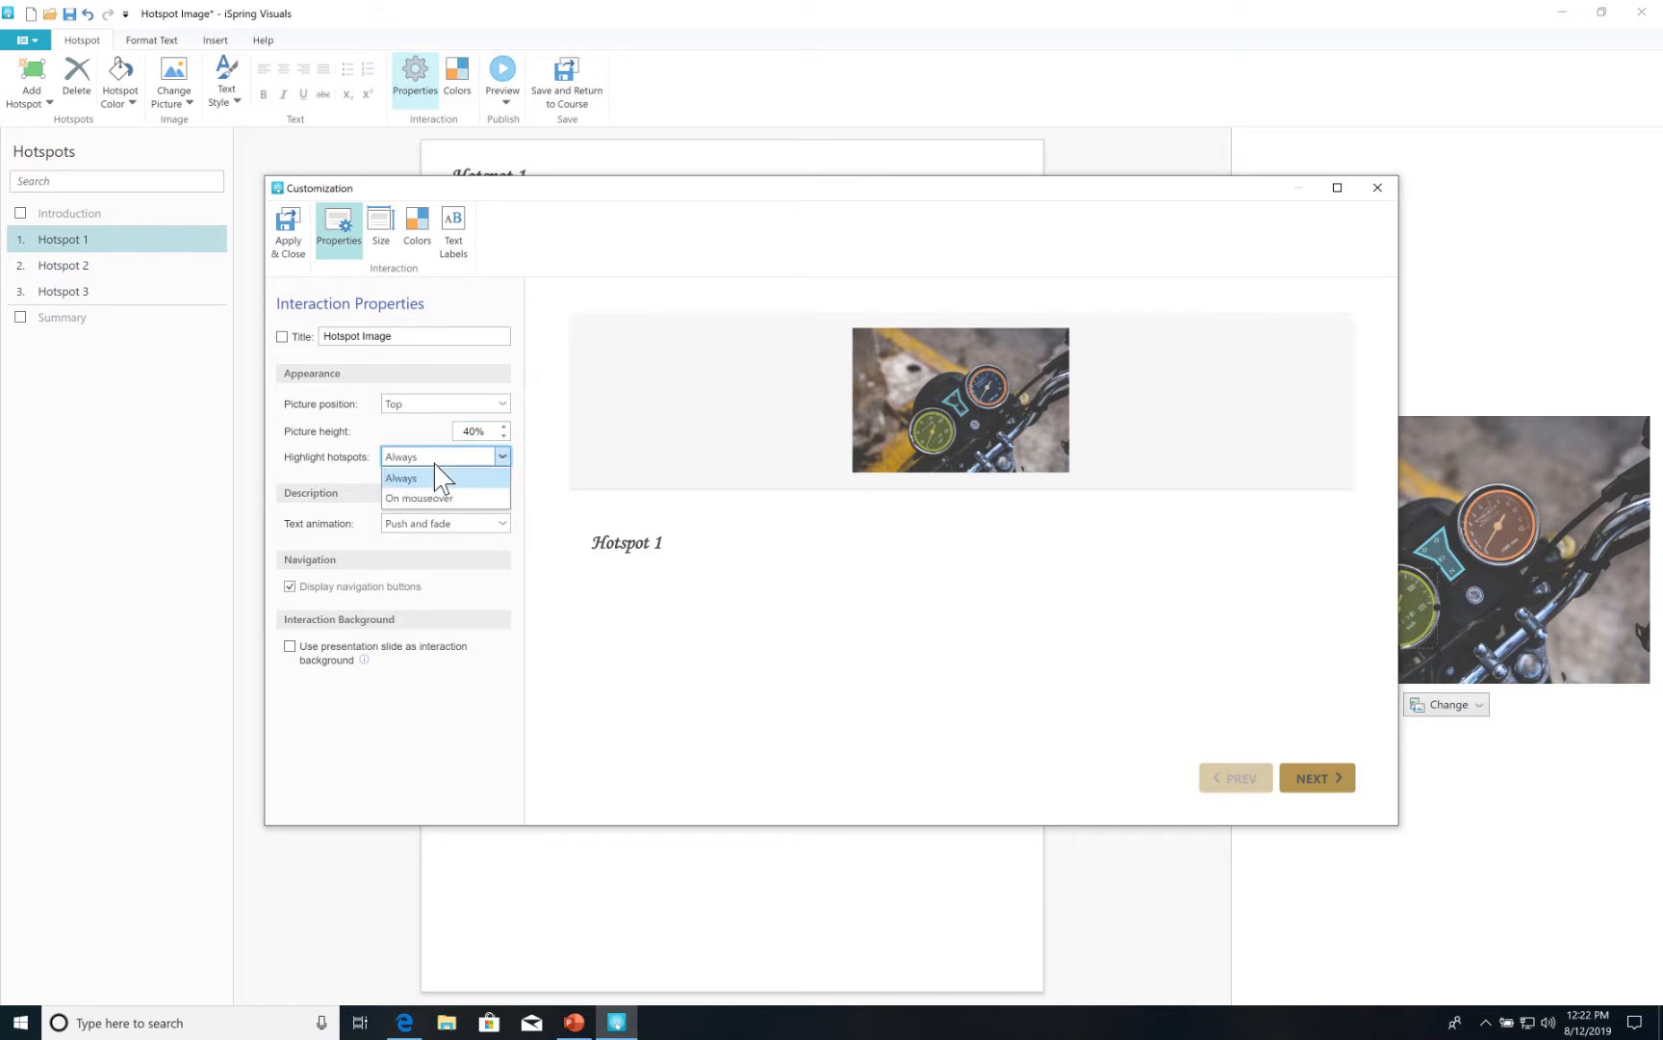
click(435, 499)
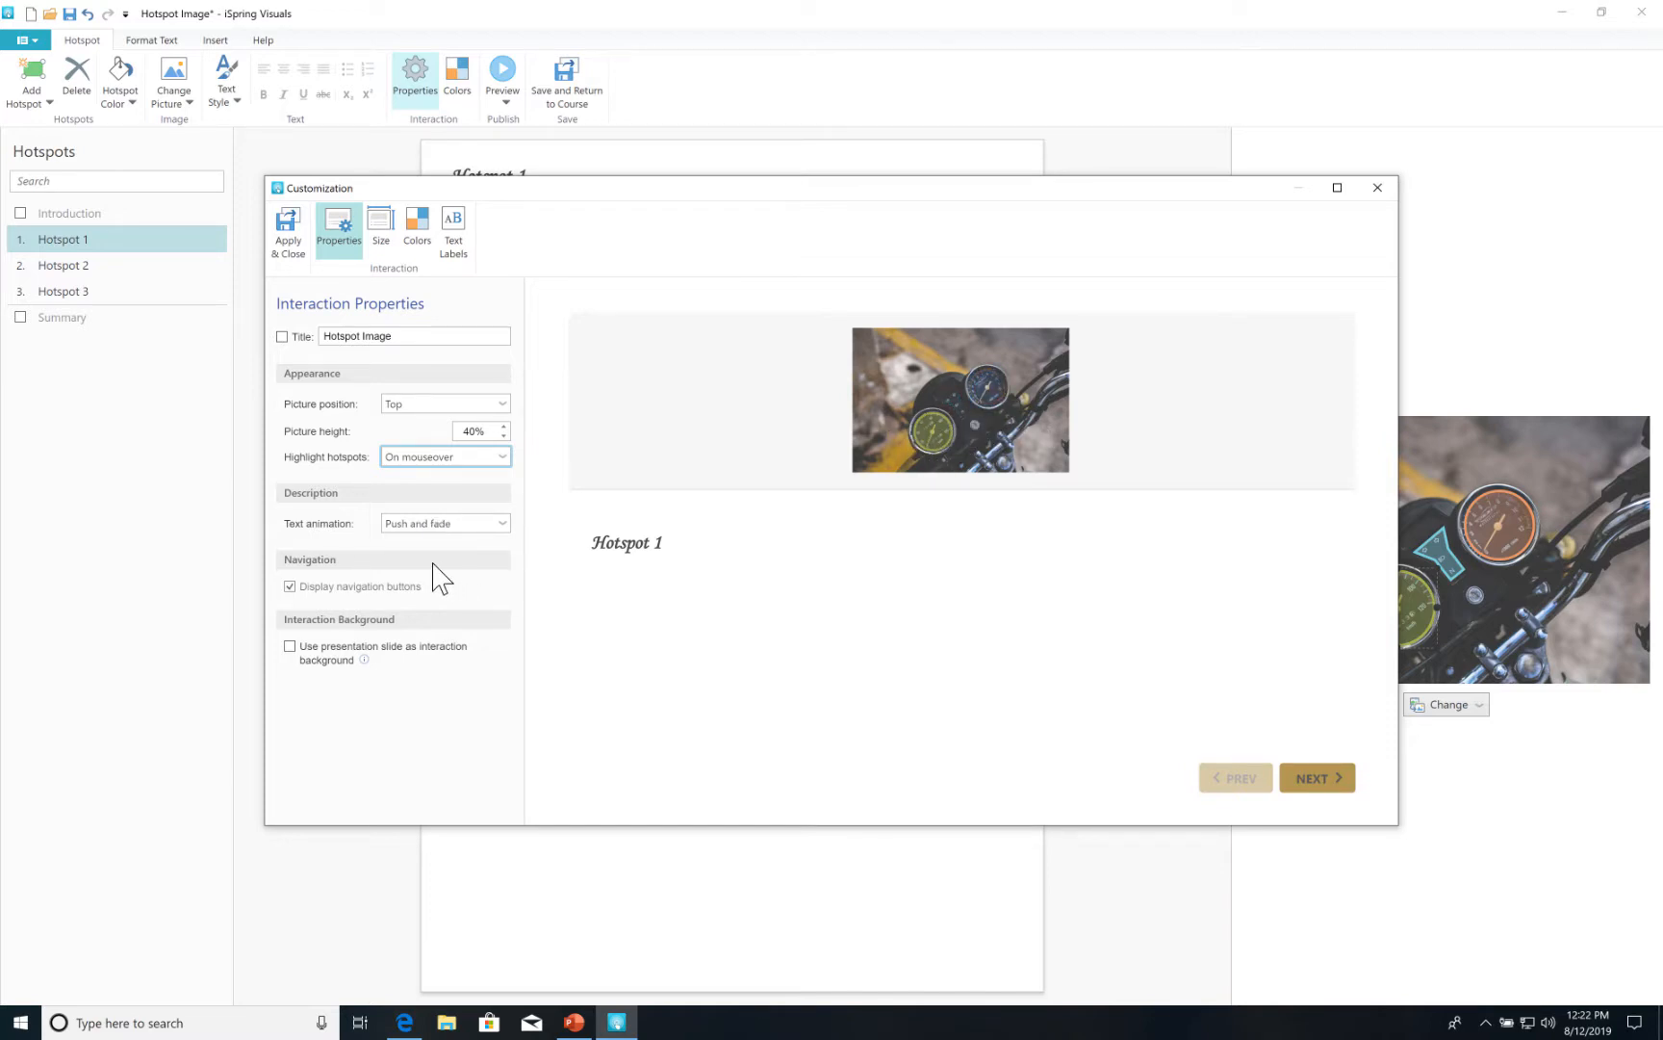
click(292, 587)
In the interaction's color scheme, set the interaction background, title and title background to white (FFFFFF).
click(416, 240)
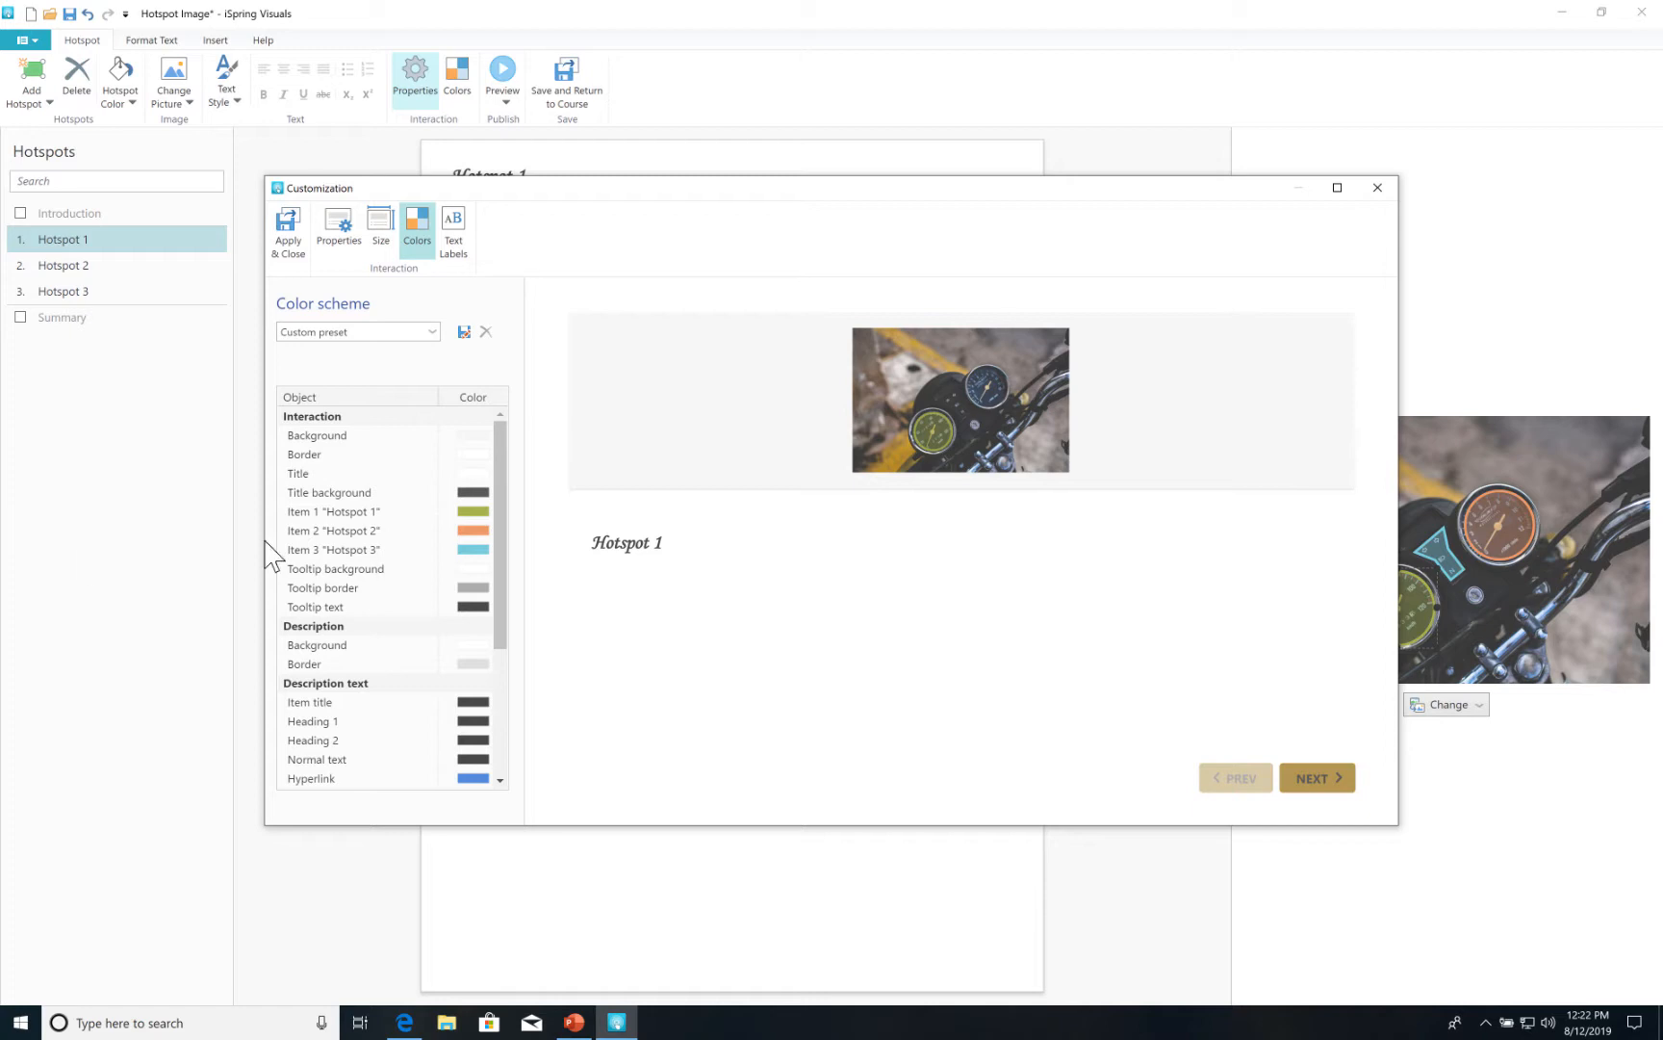
click(474, 437)
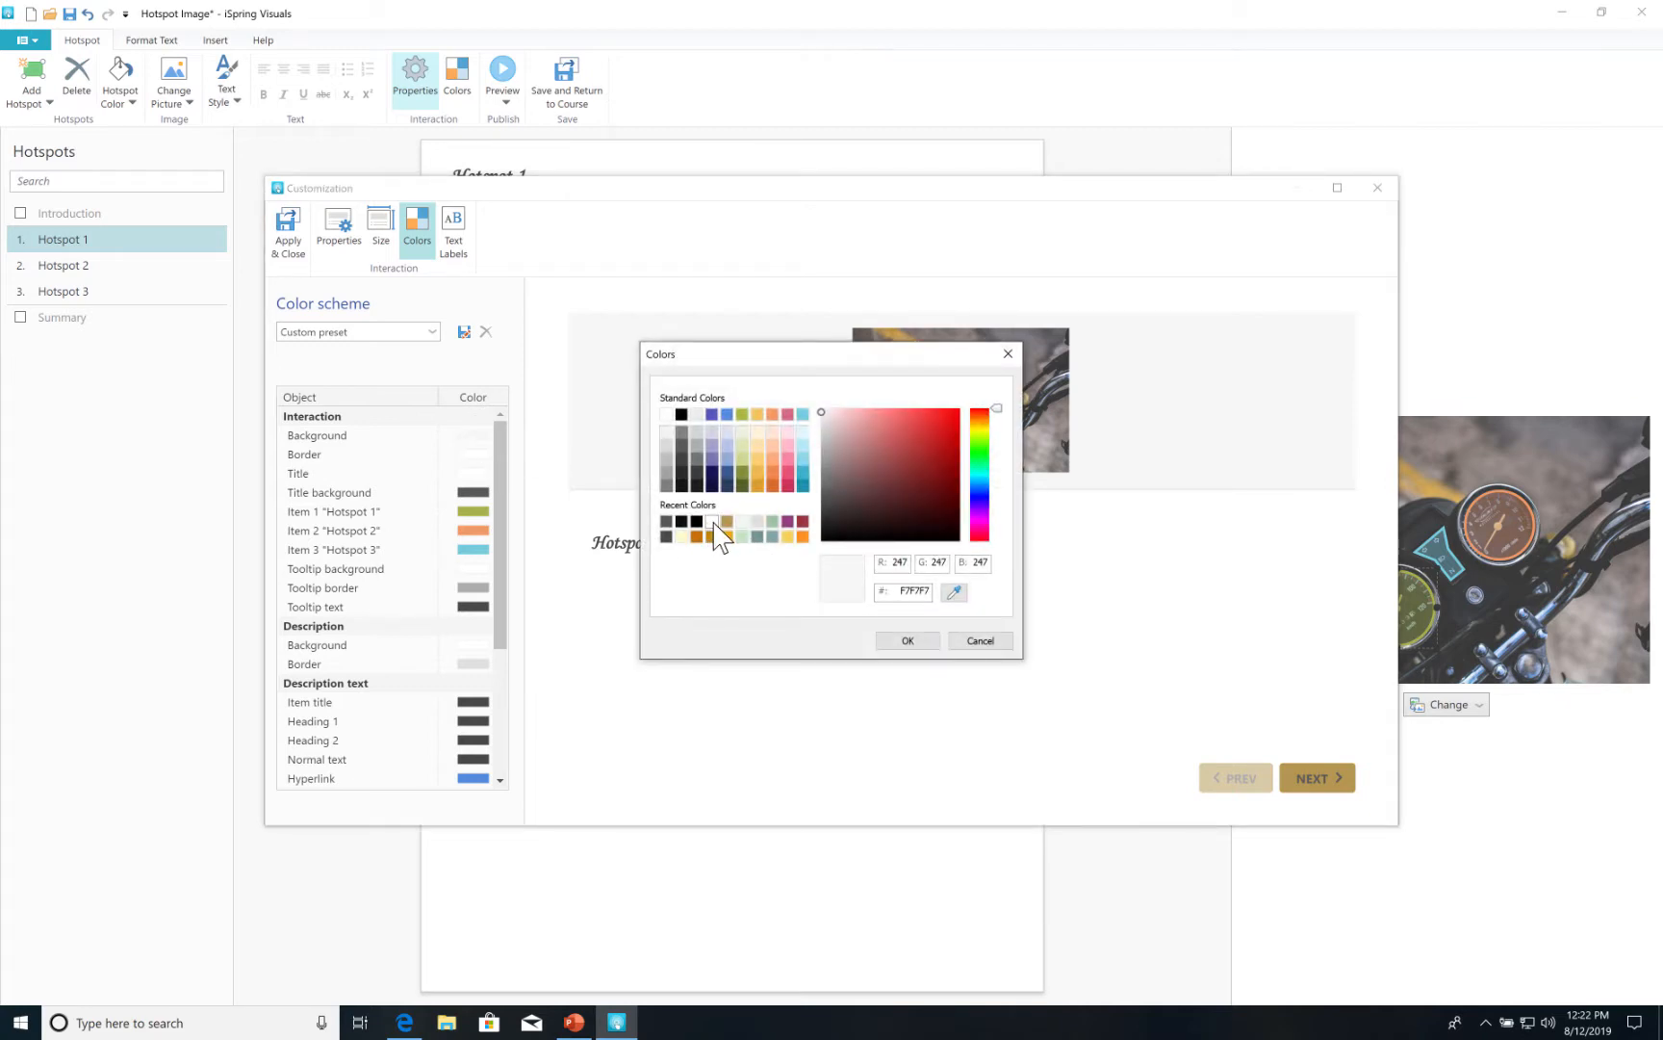
click(905, 642)
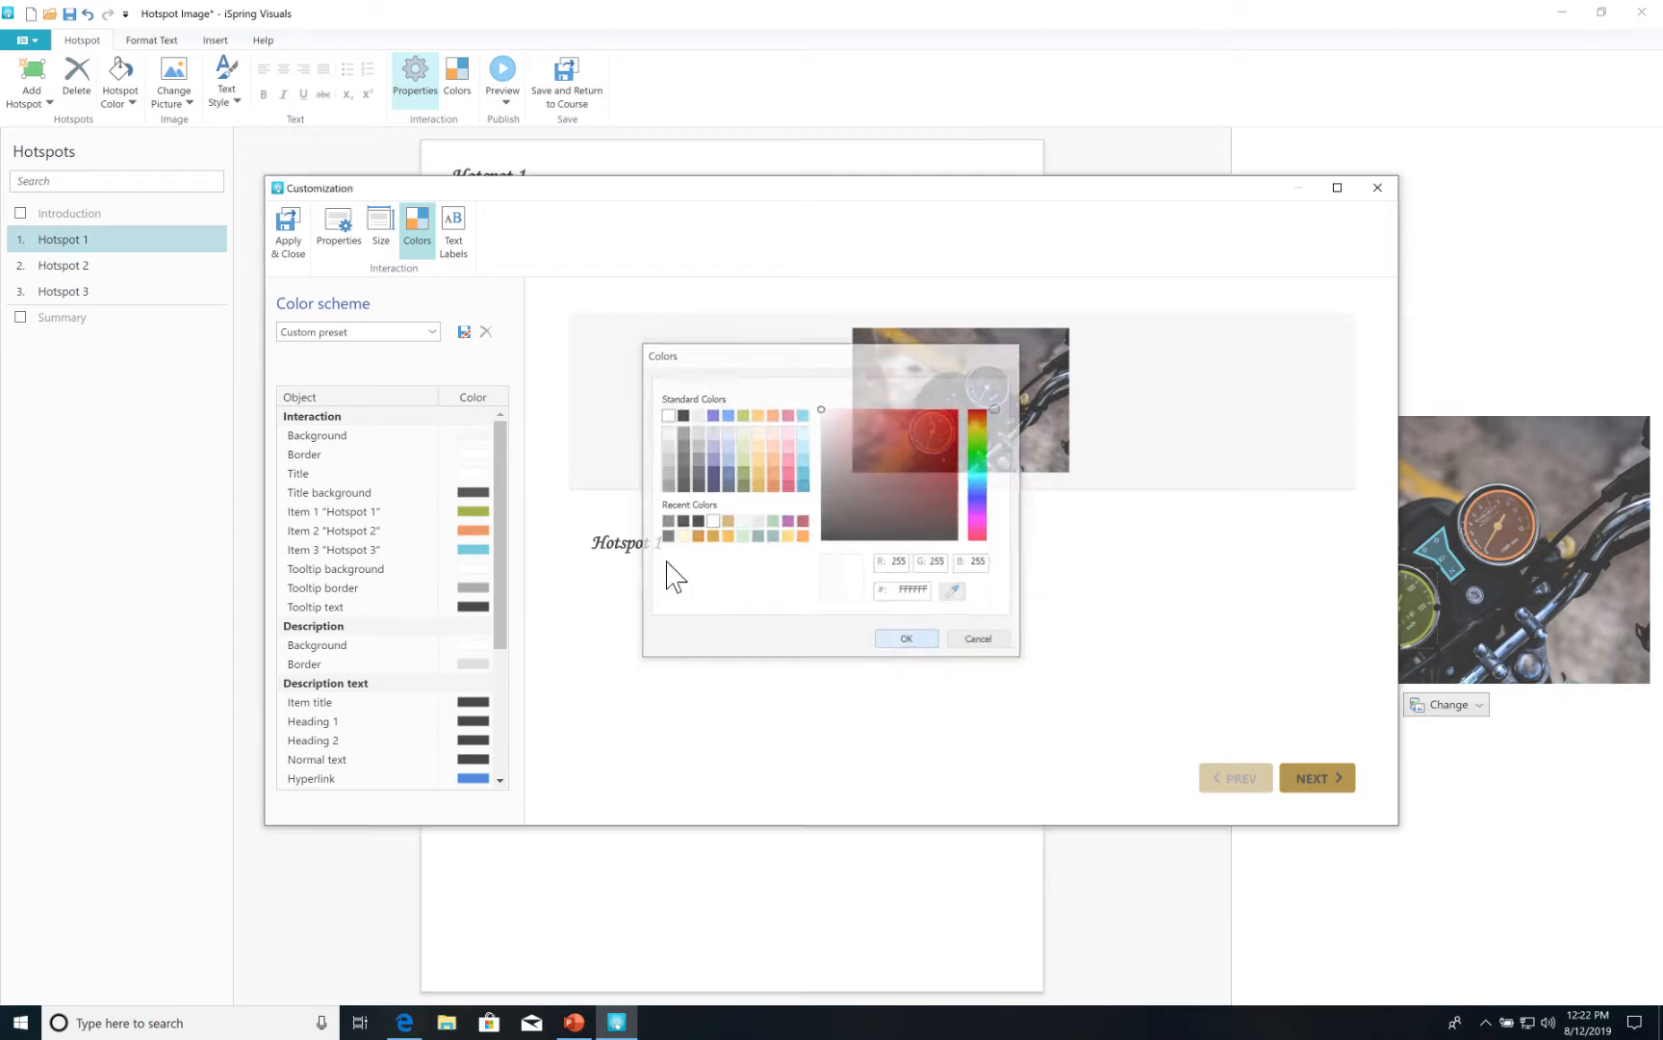
click(477, 478)
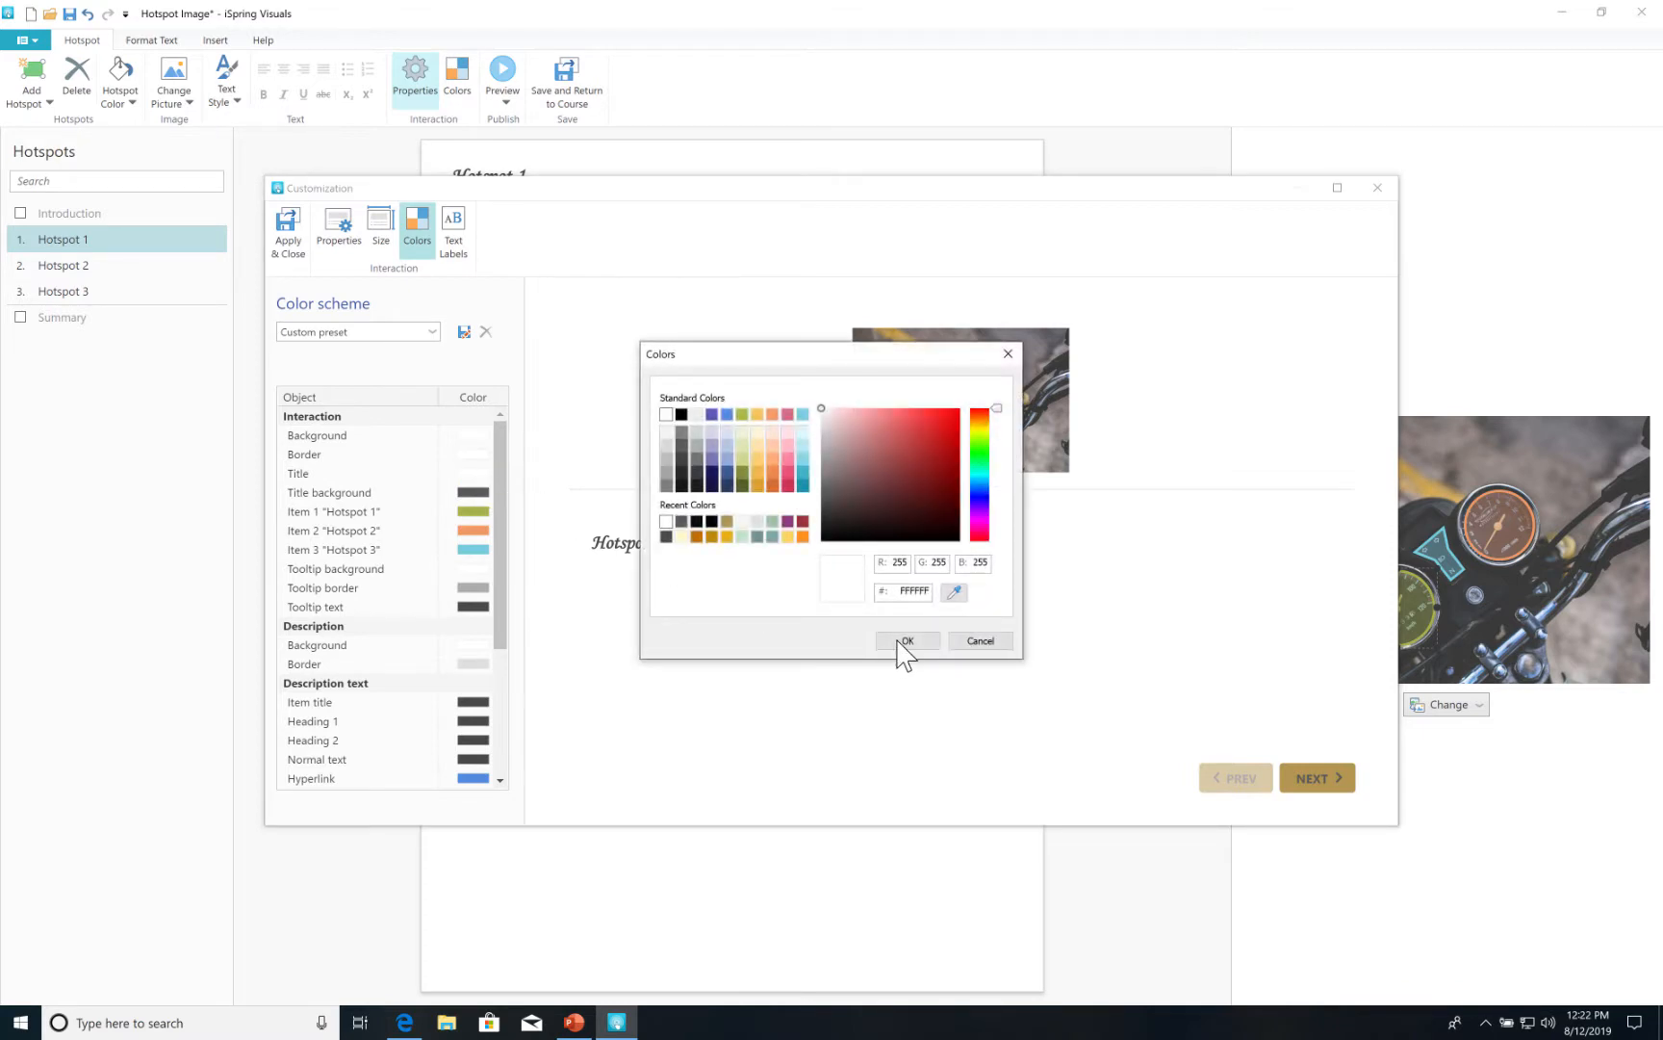
click(472, 493)
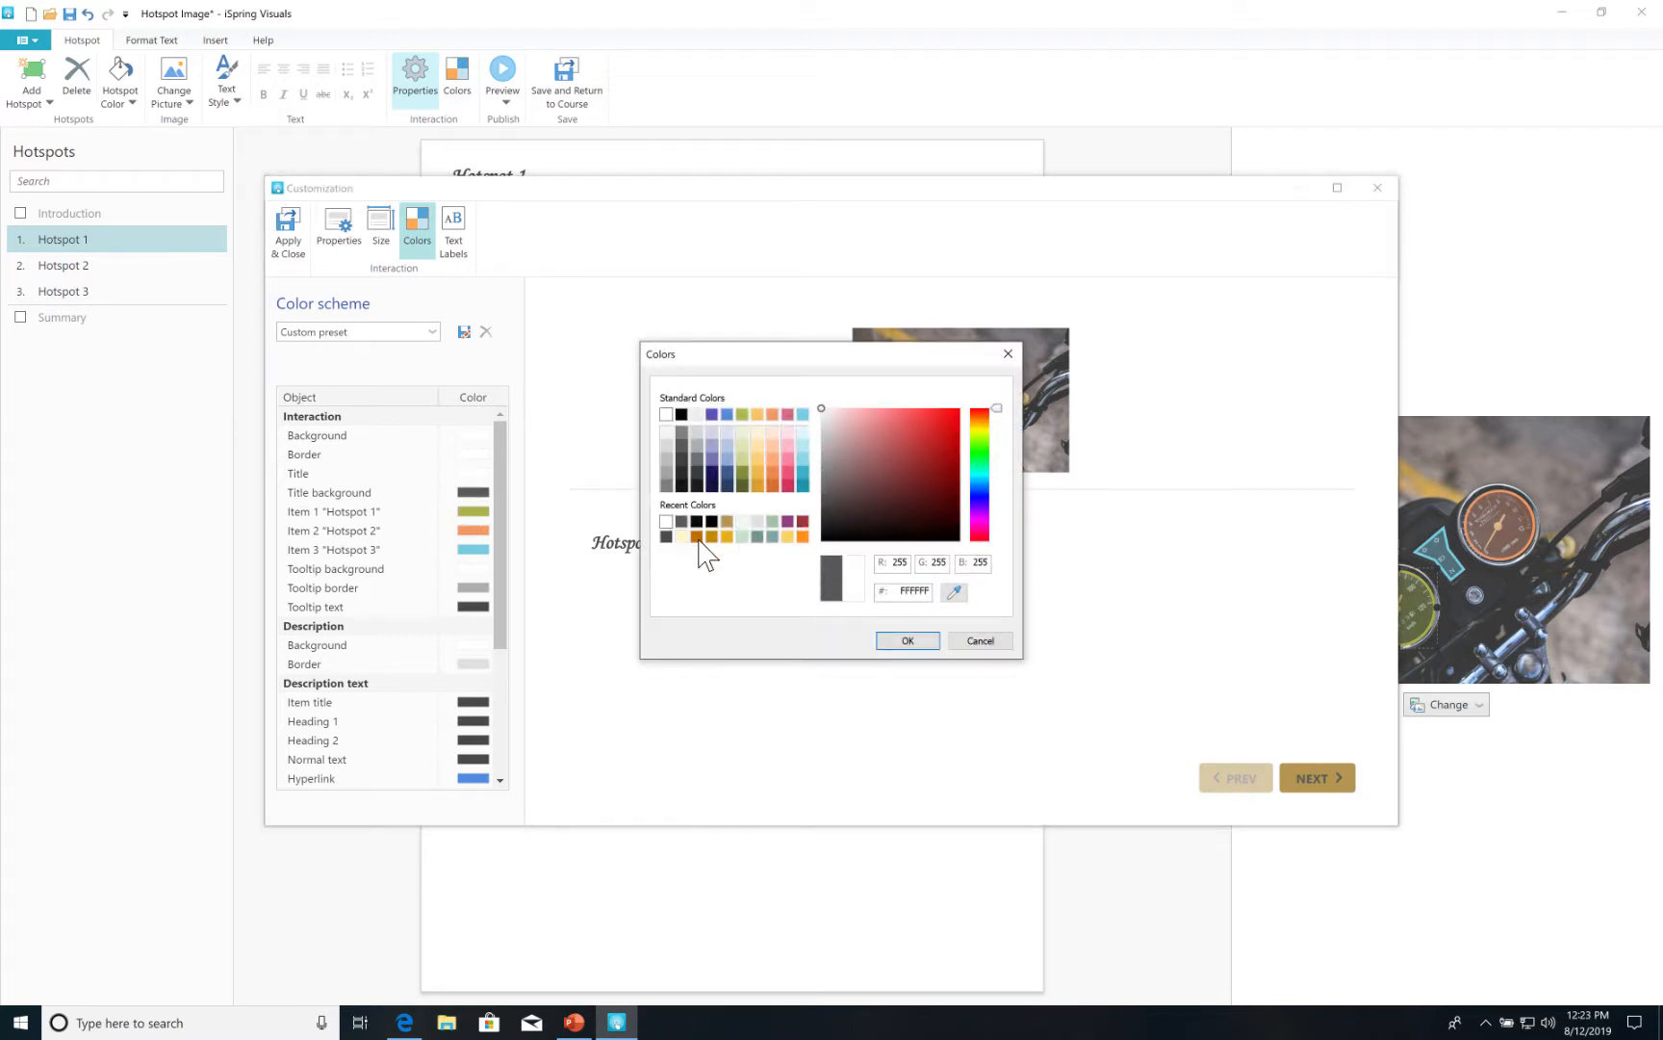
click(905, 641)
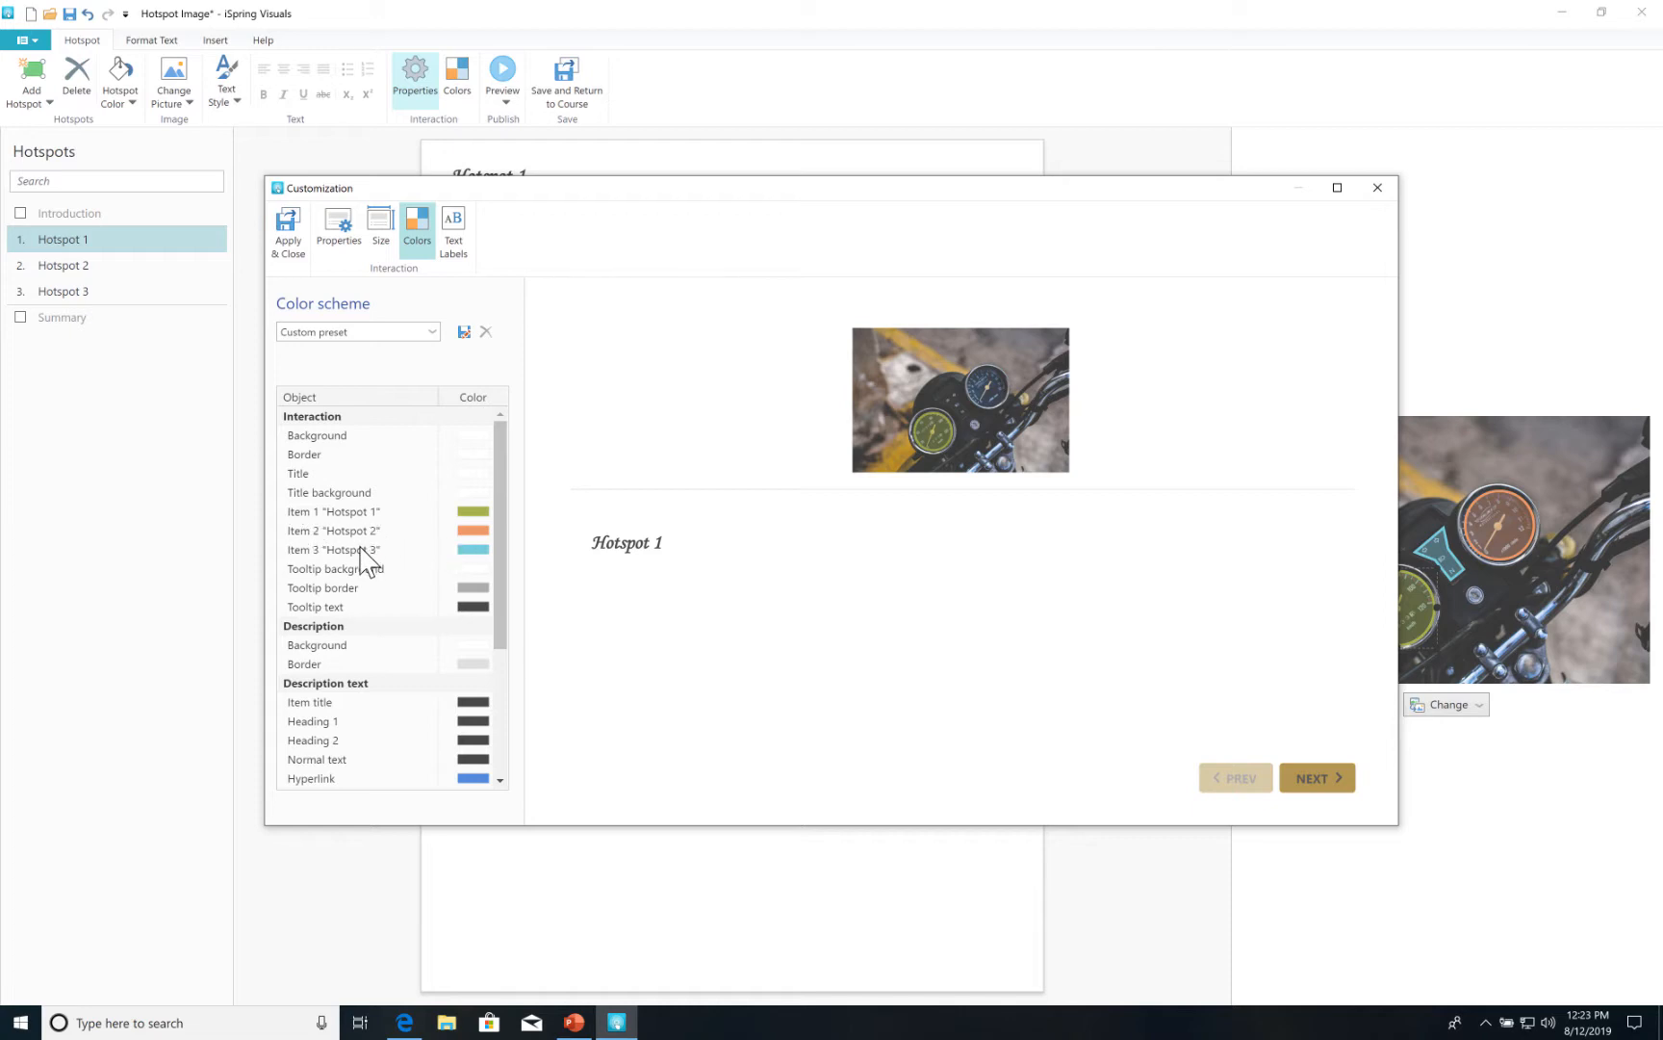
Keep the tooltip background white and set the tooltip border to the recently used gold color.
scroll(361, 547, down, 1)
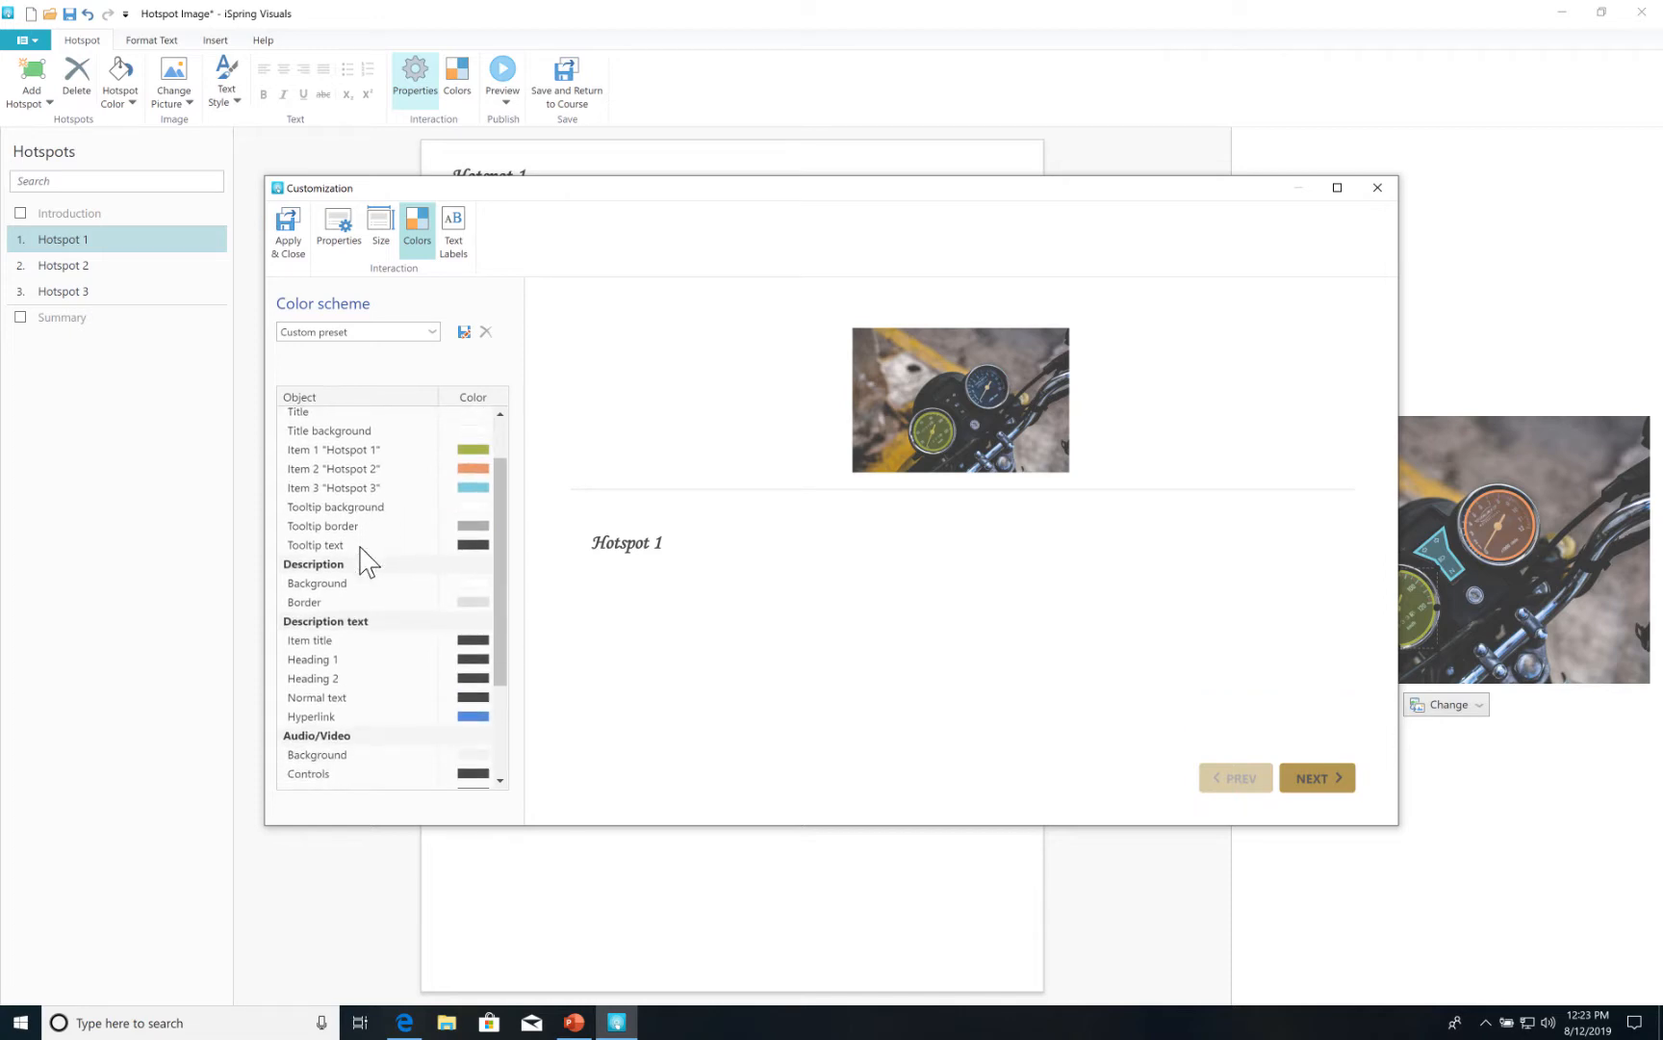
click(473, 524)
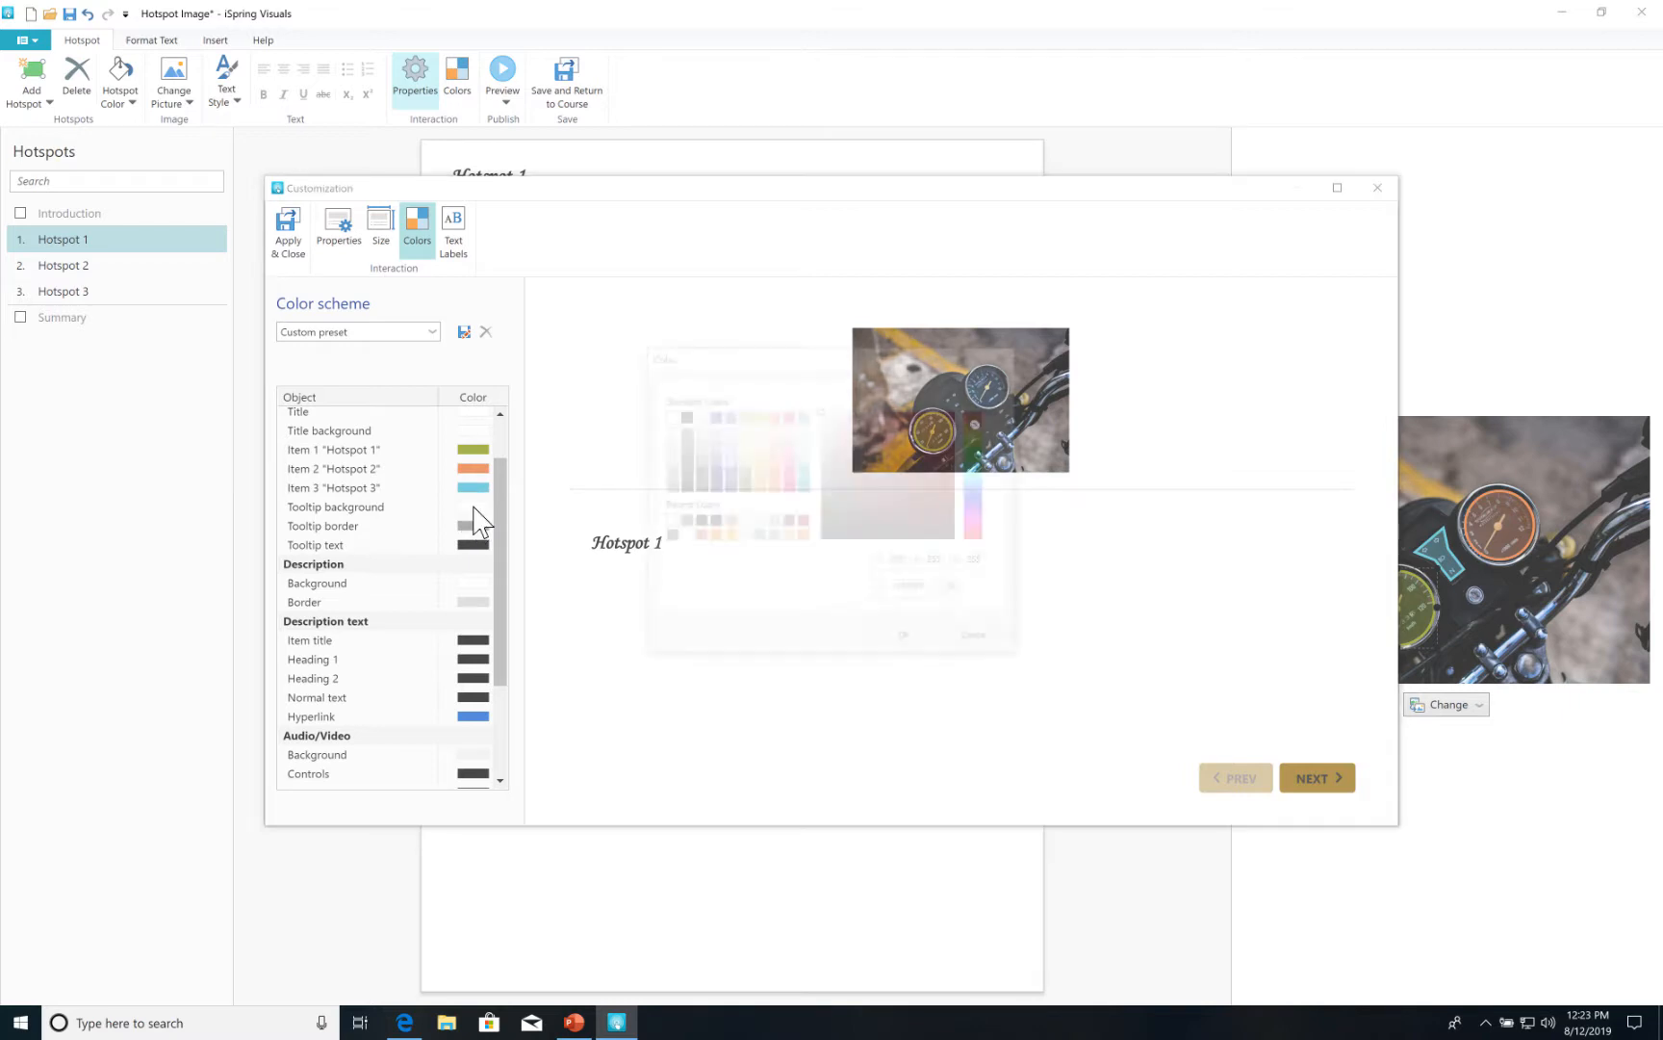
click(905, 642)
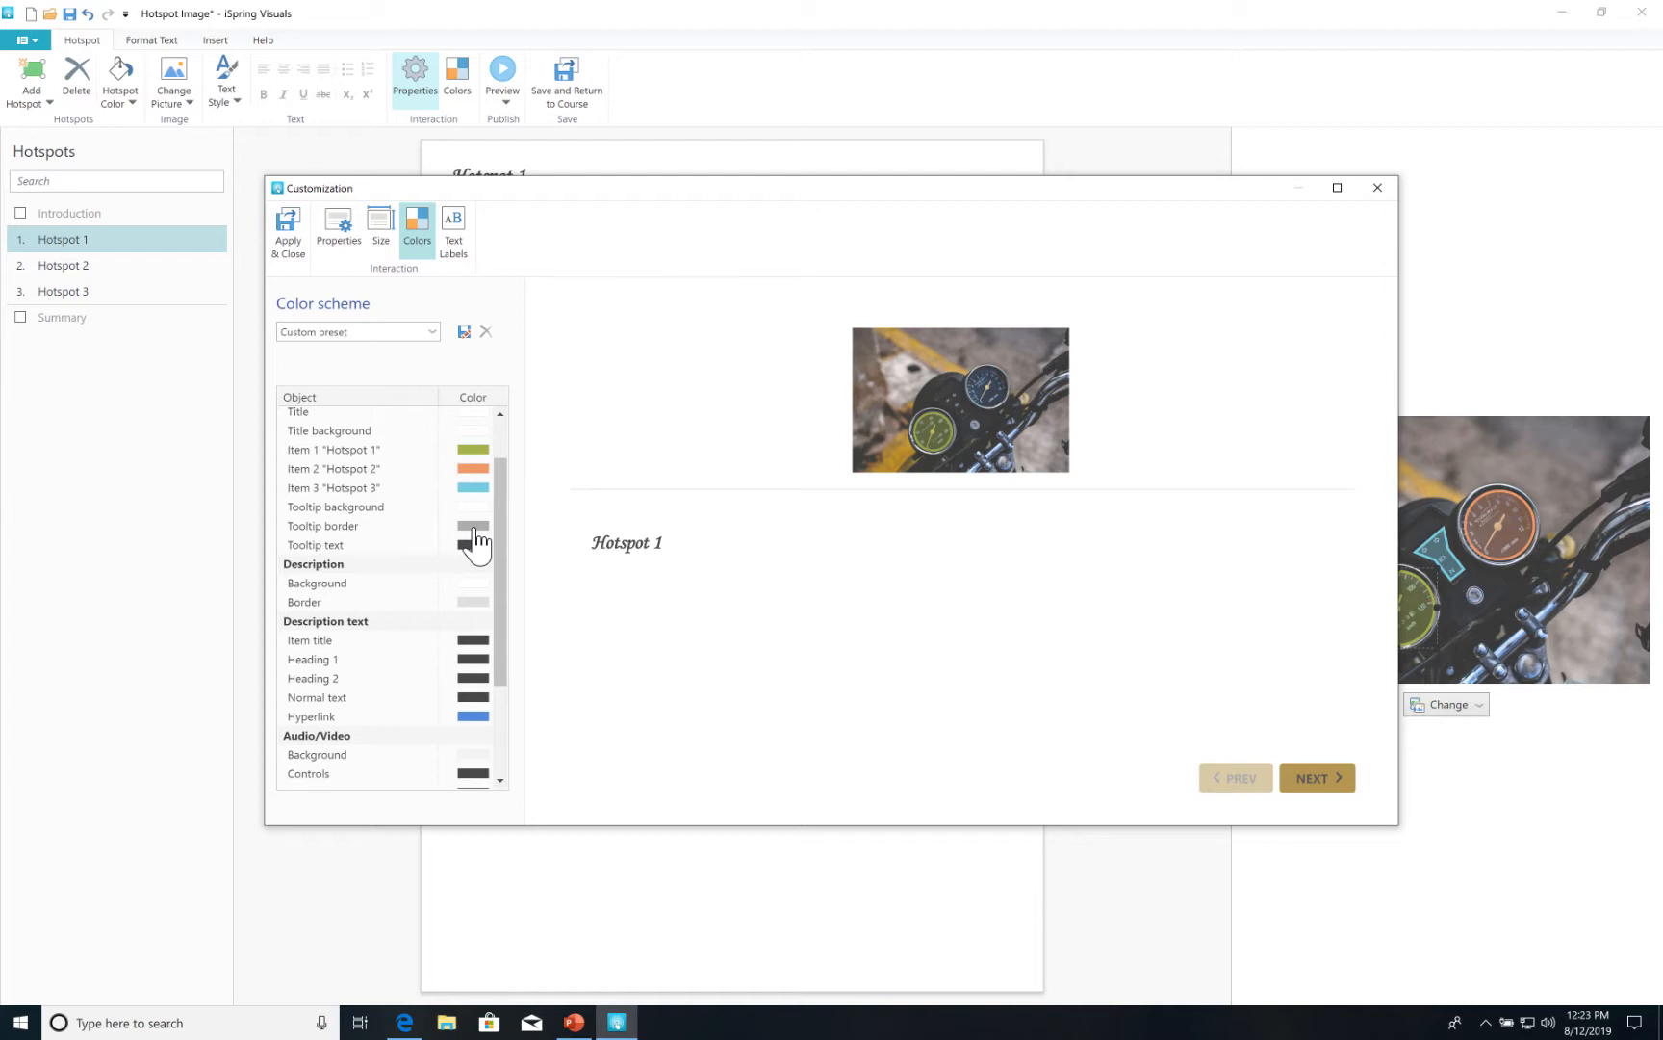
click(473, 527)
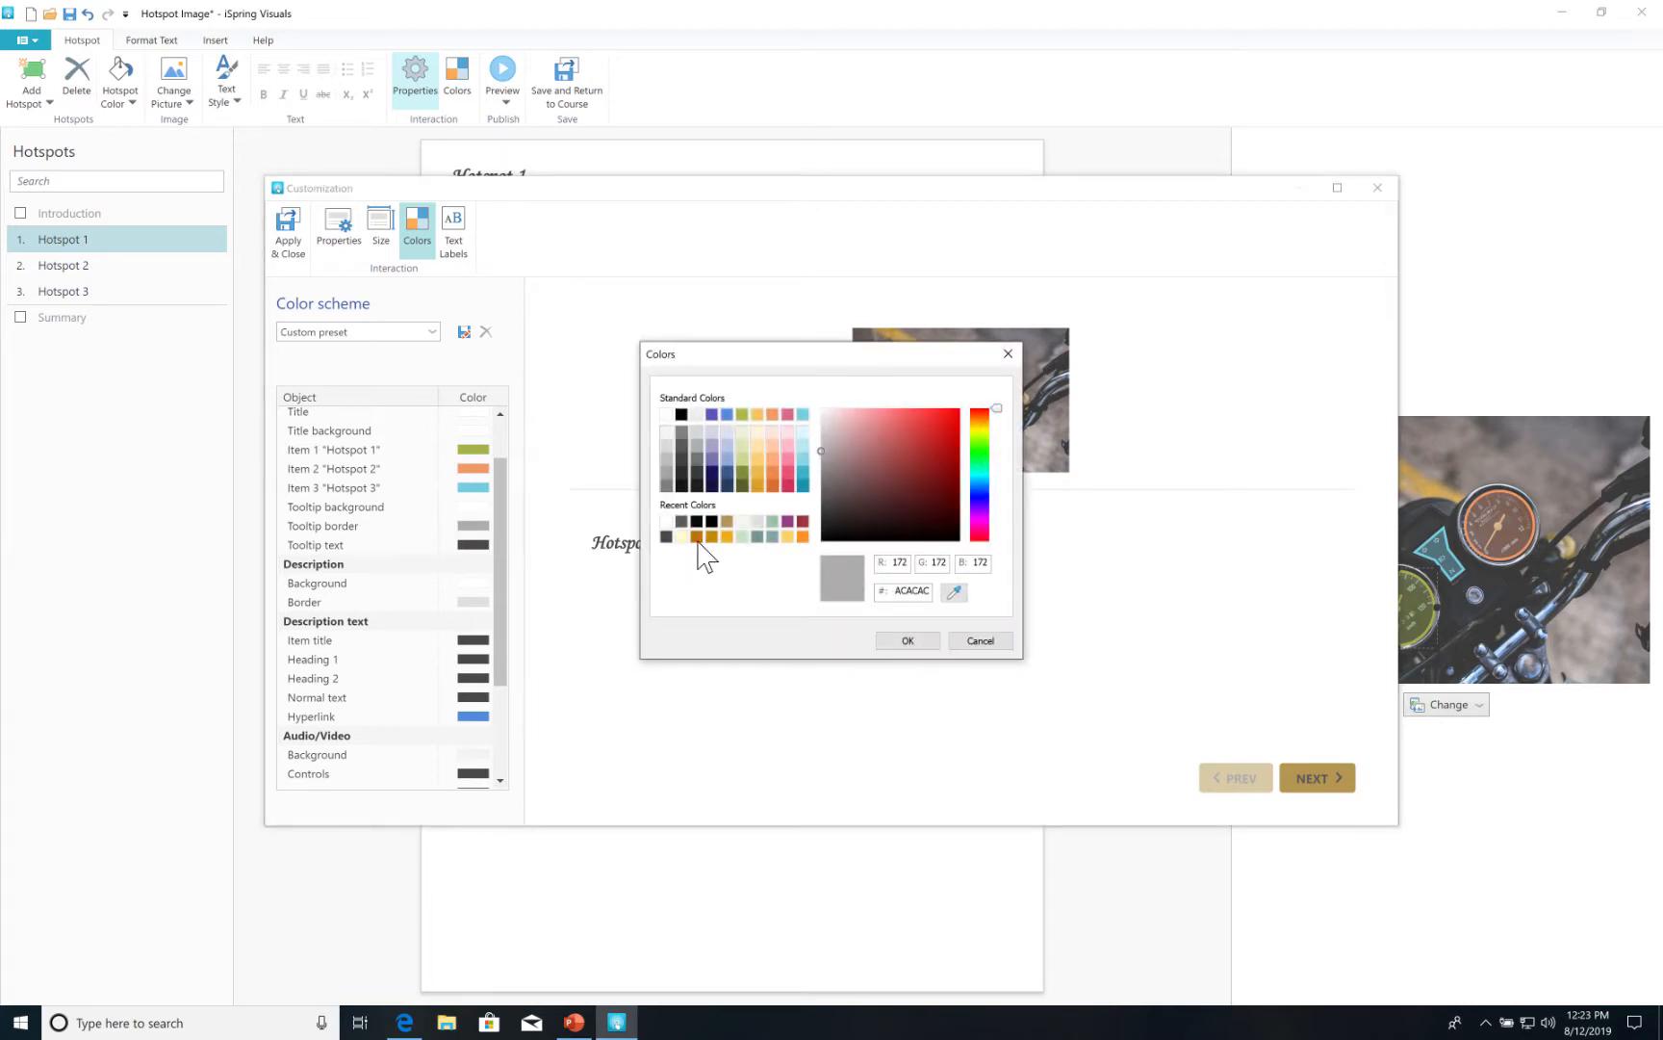
click(727, 522)
click(903, 643)
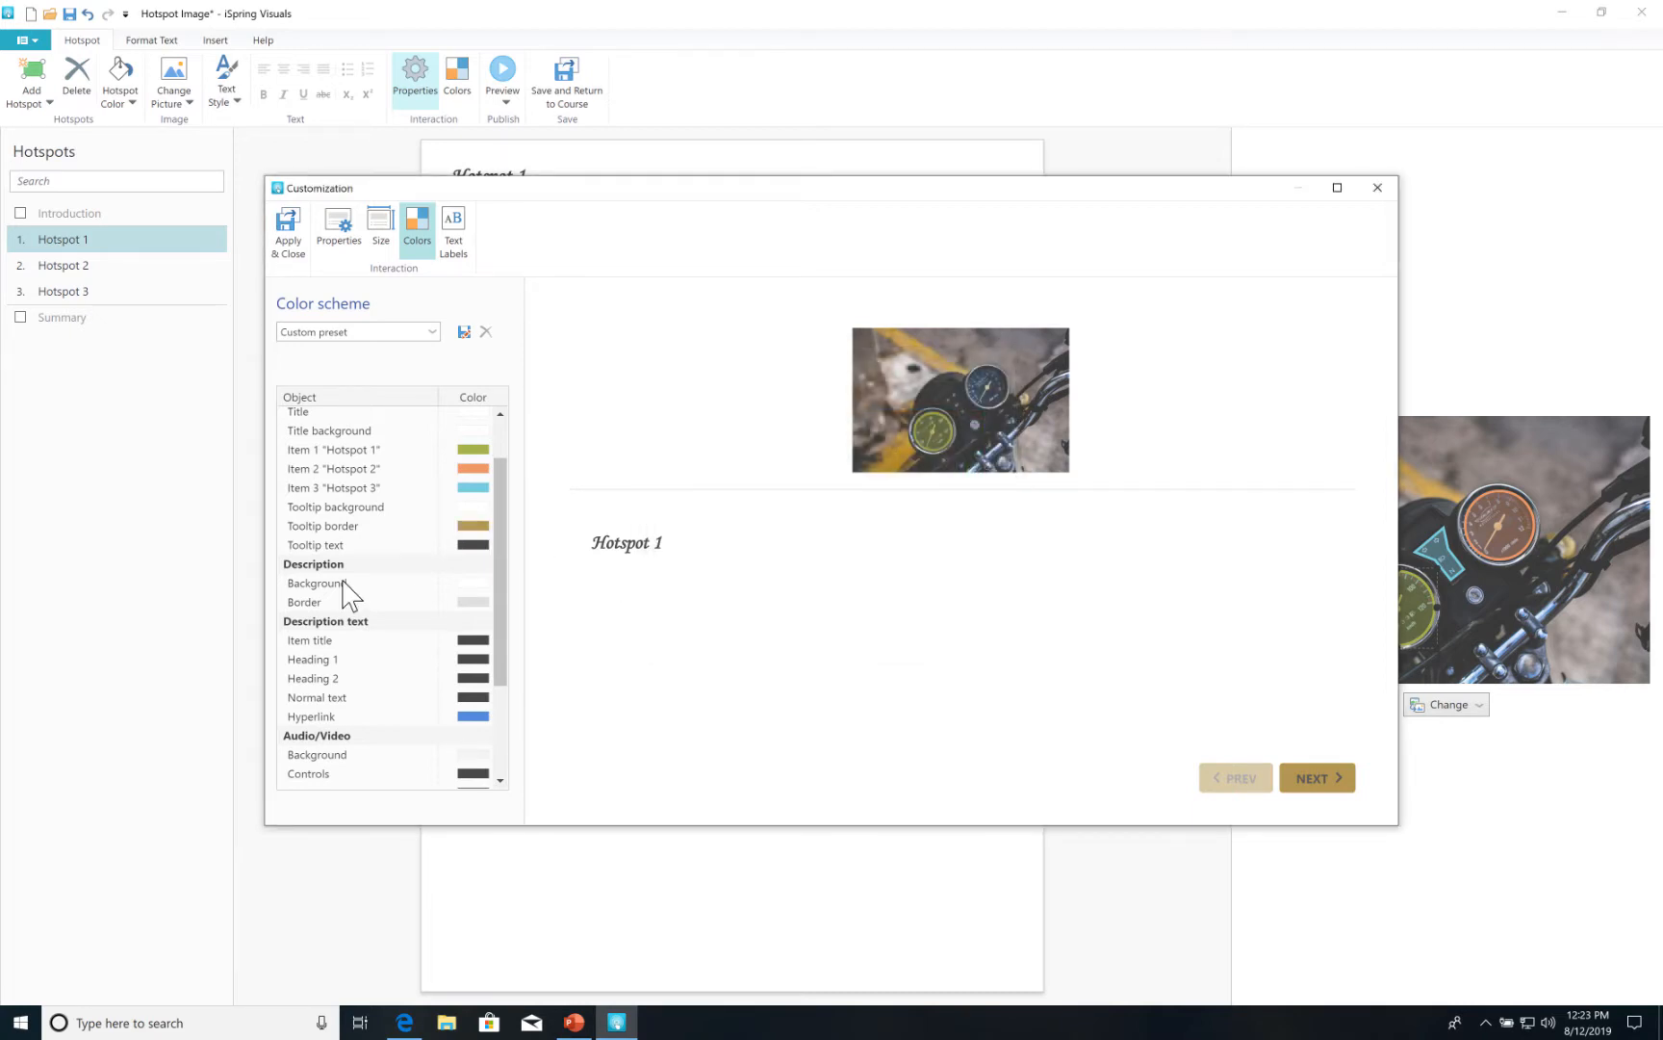
Set the tooltip text color to hex 595959.
click(474, 545)
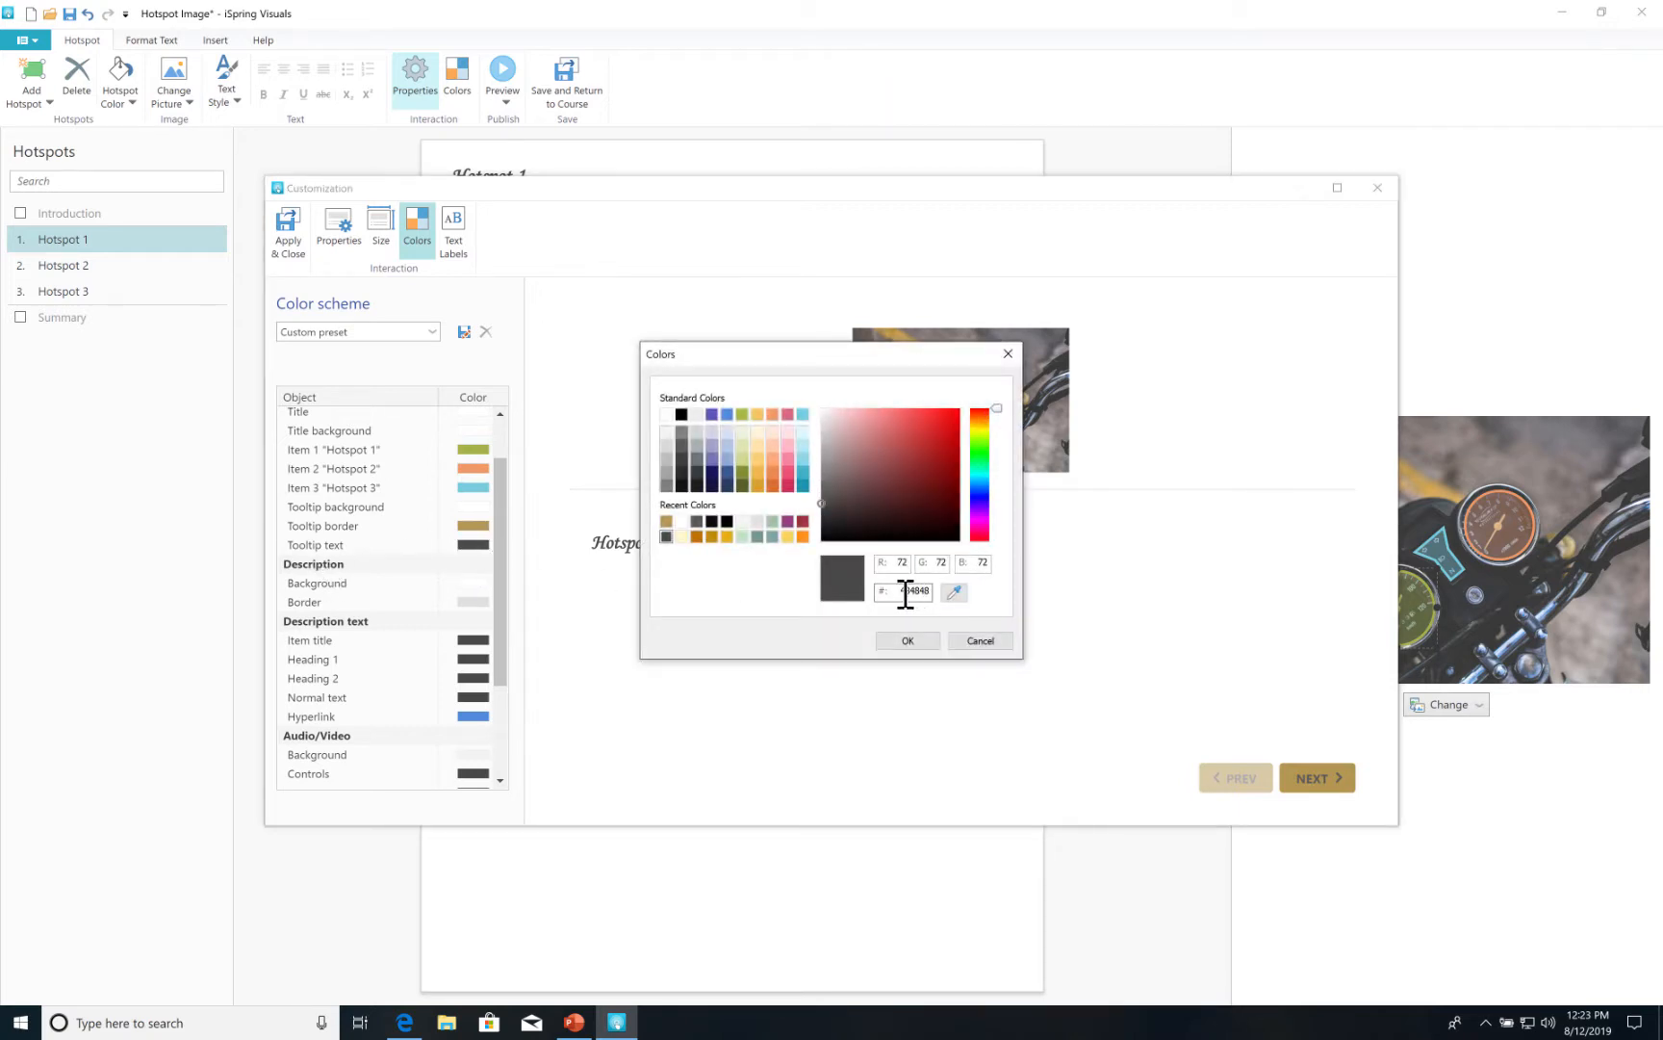
double_click(940, 592)
text(595959)
click(905, 642)
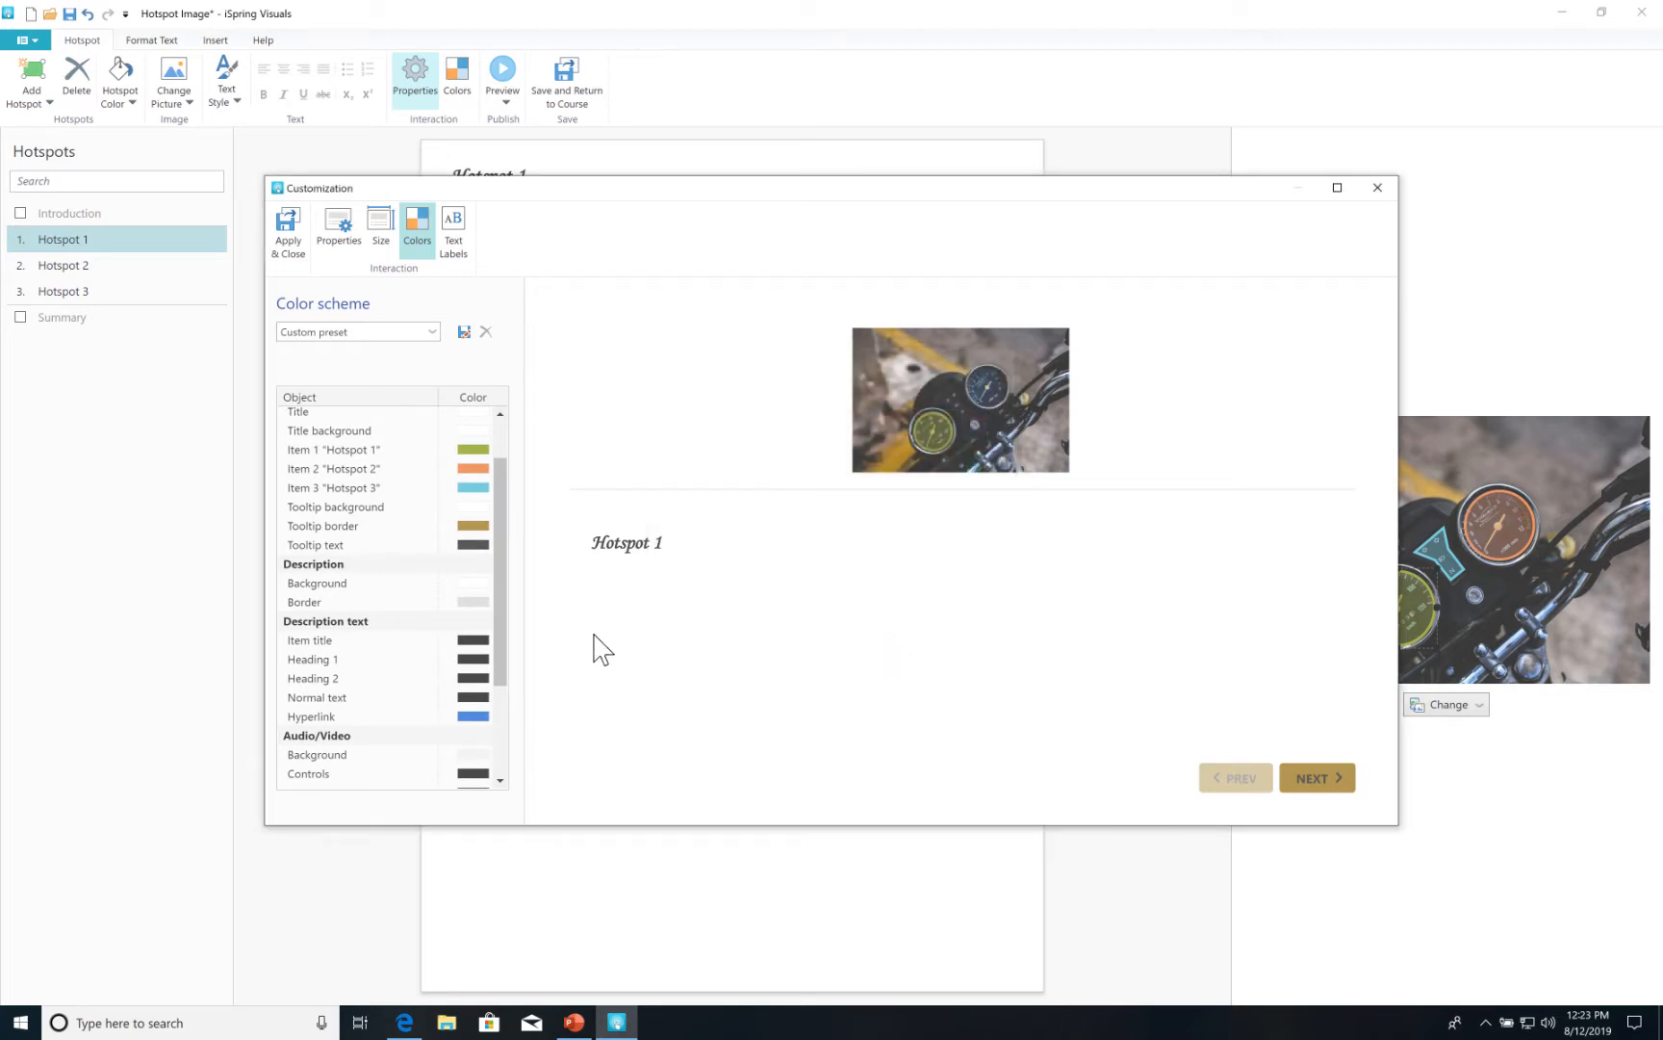
Keep the description background white and set the description border color to white (FFFFFF).
click(472, 601)
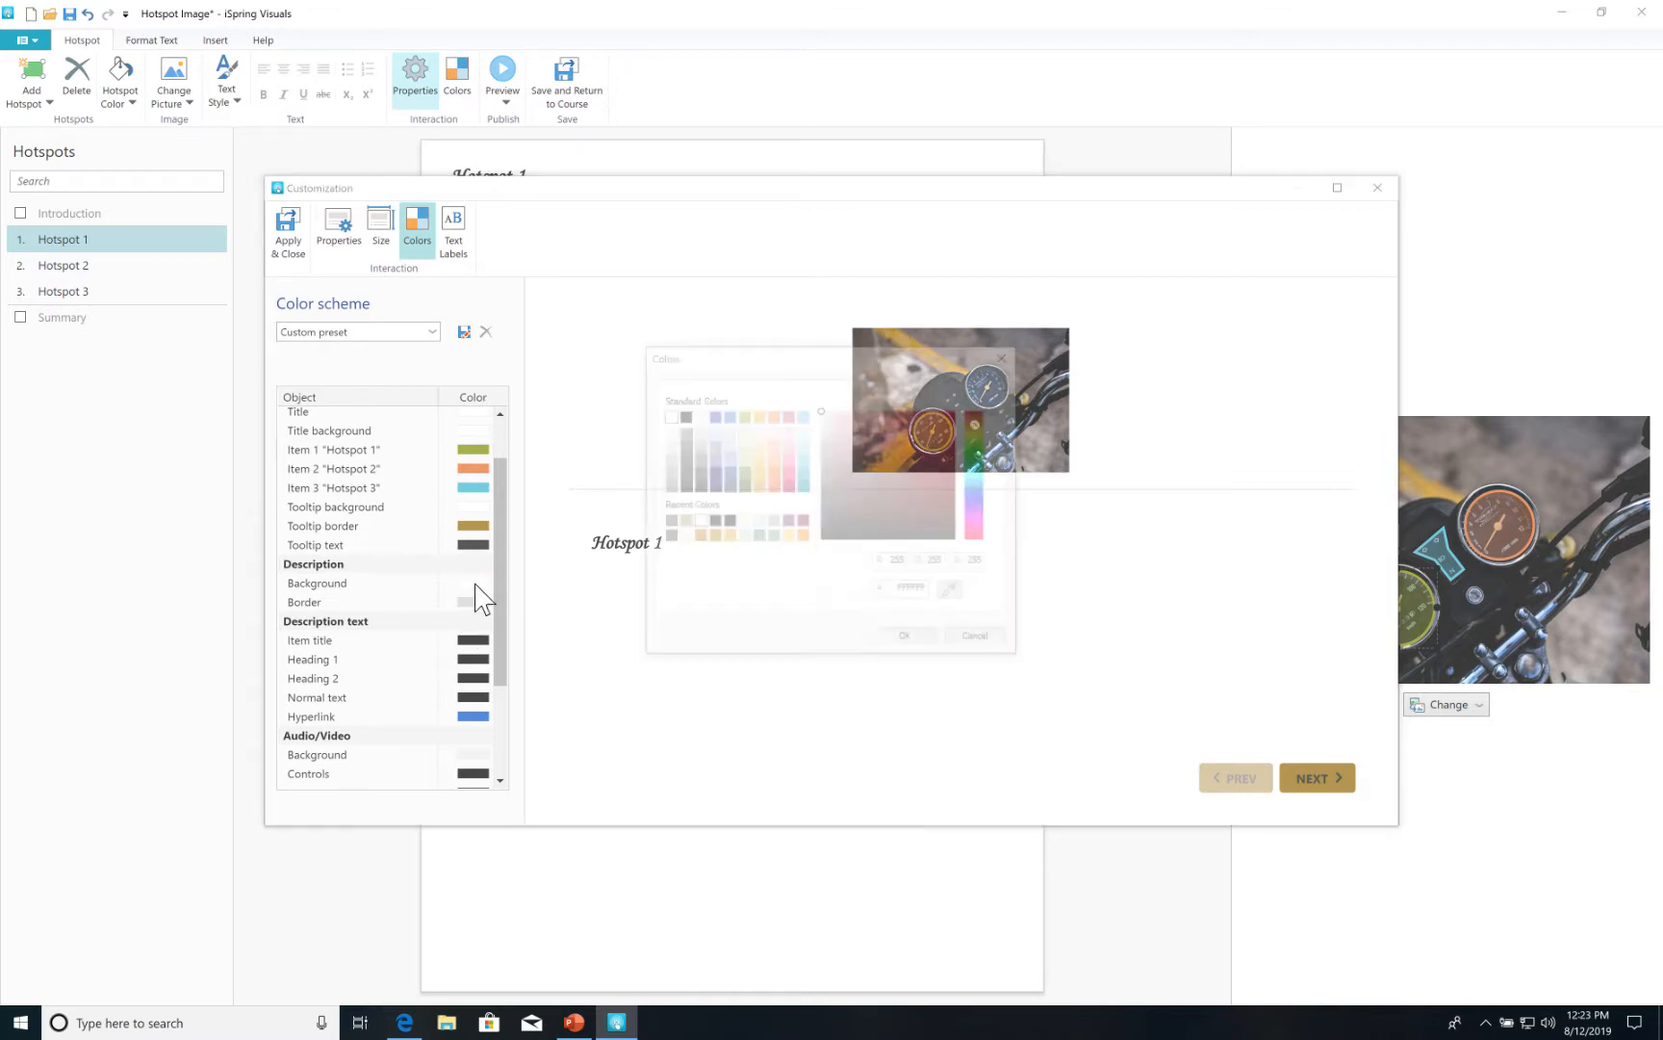
click(907, 640)
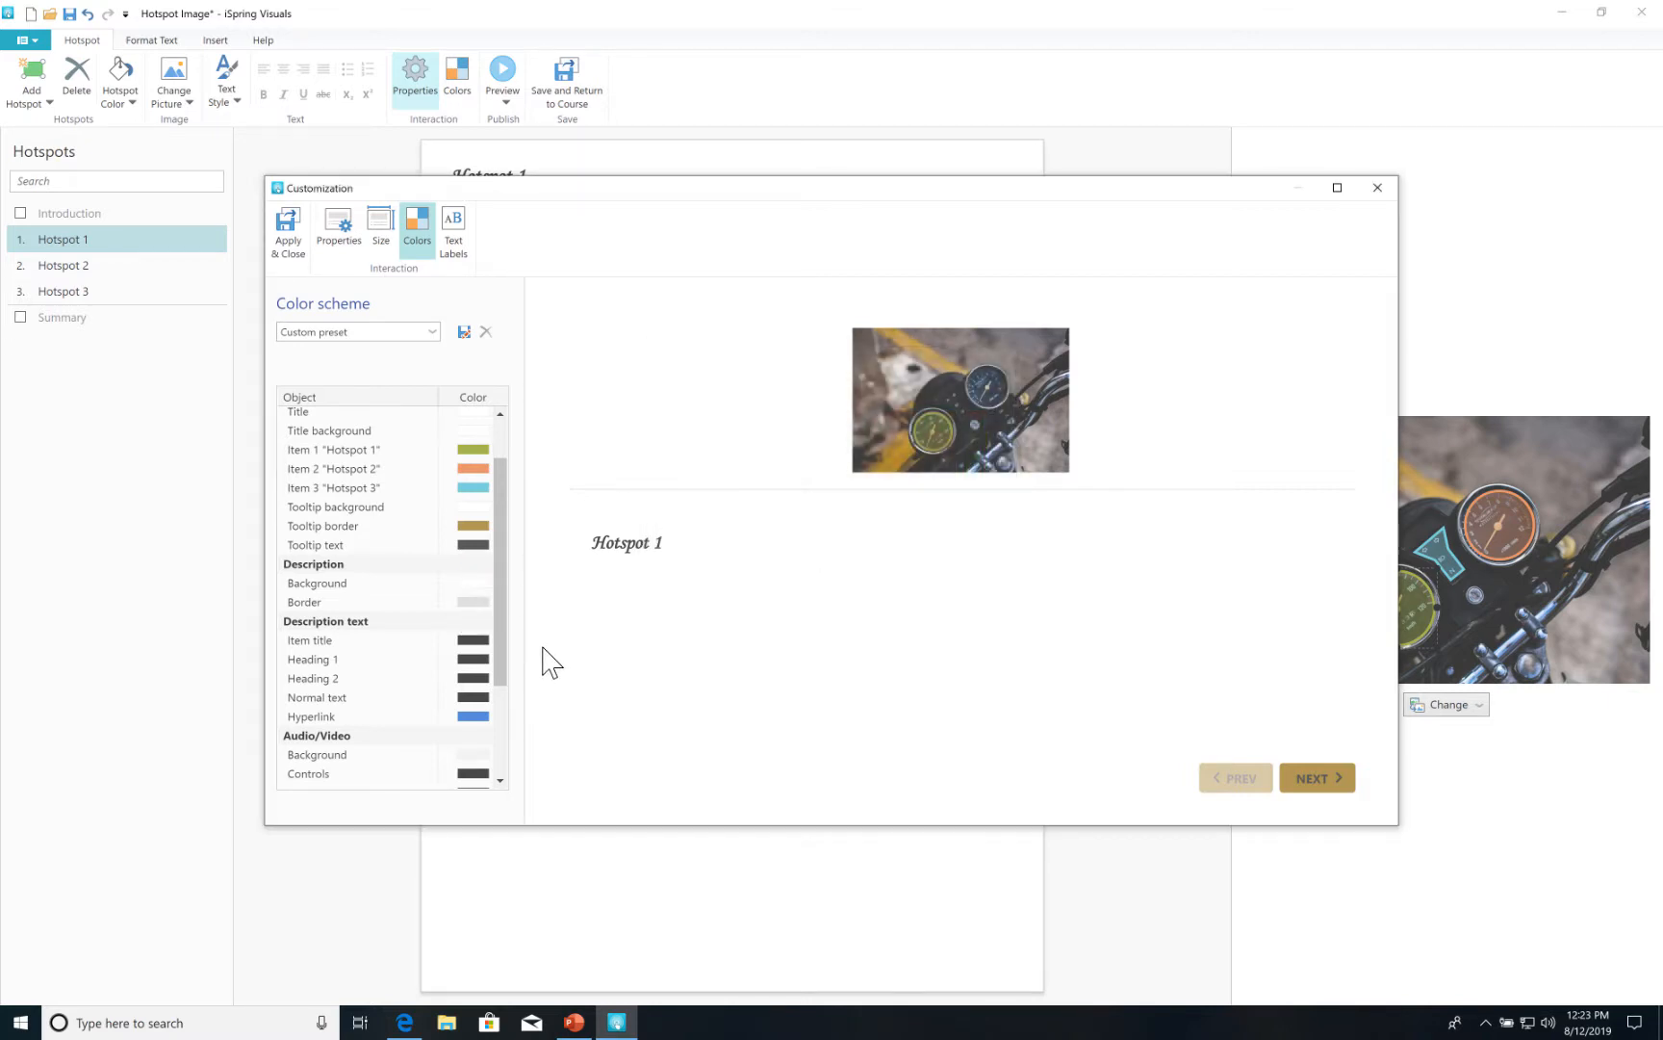
click(477, 605)
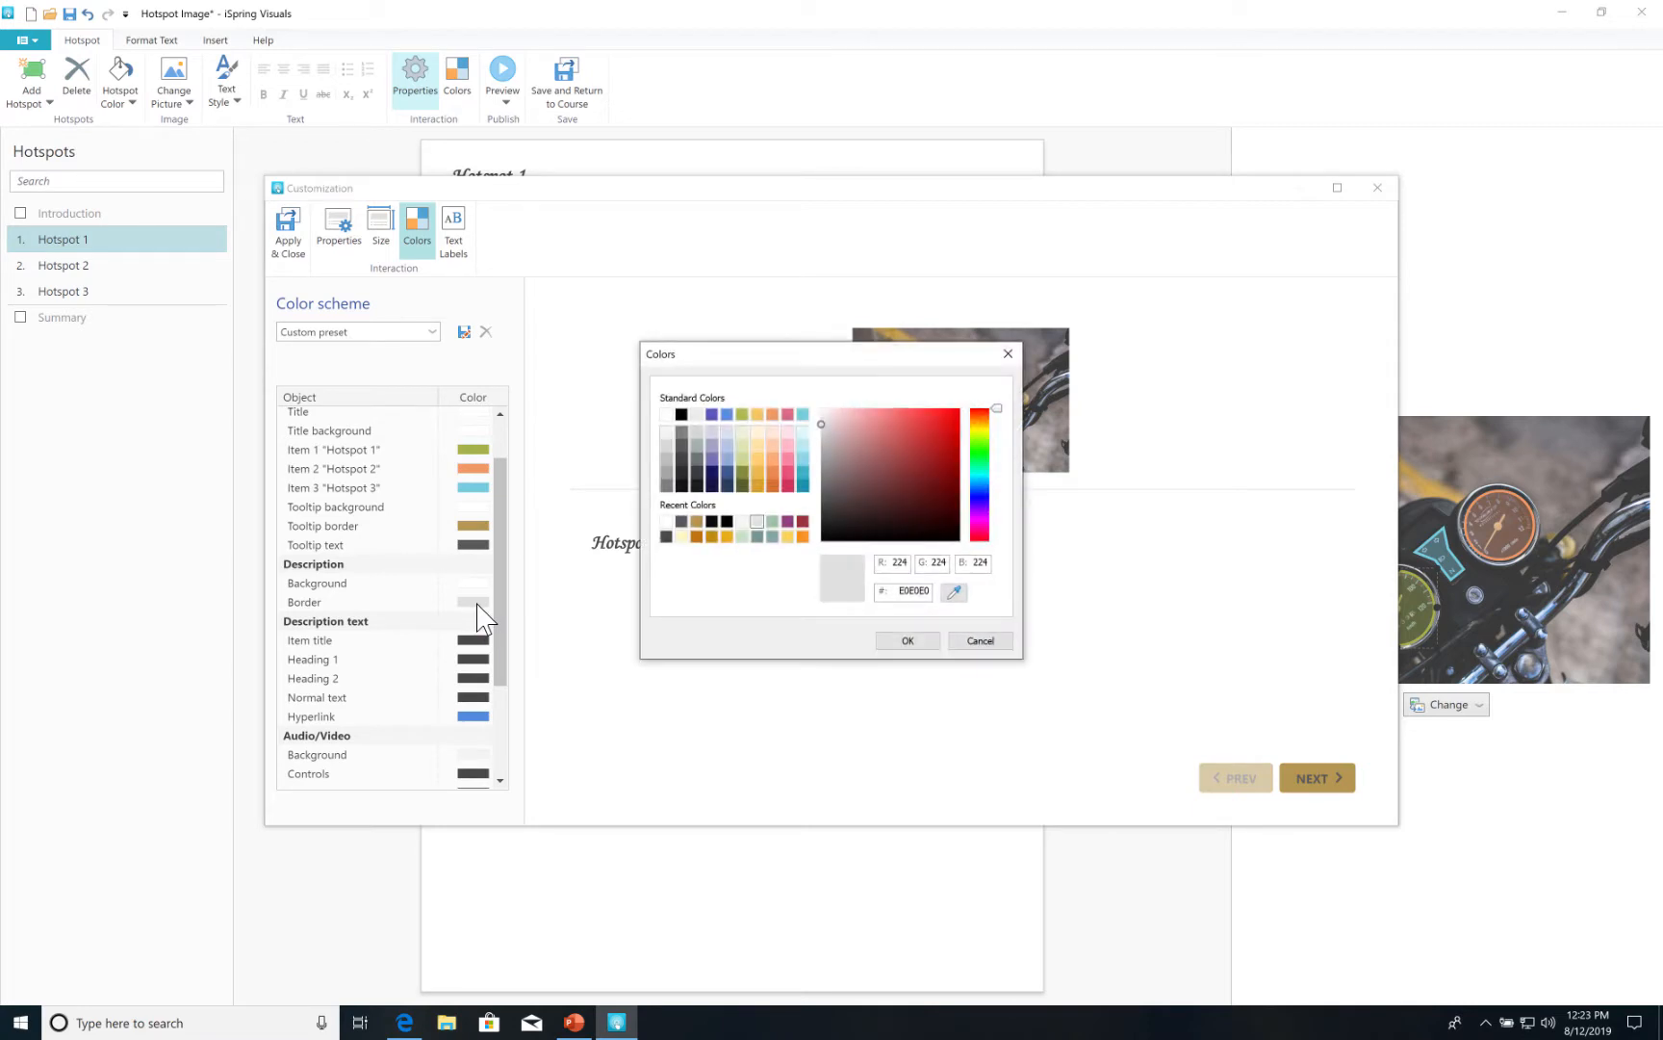
click(666, 522)
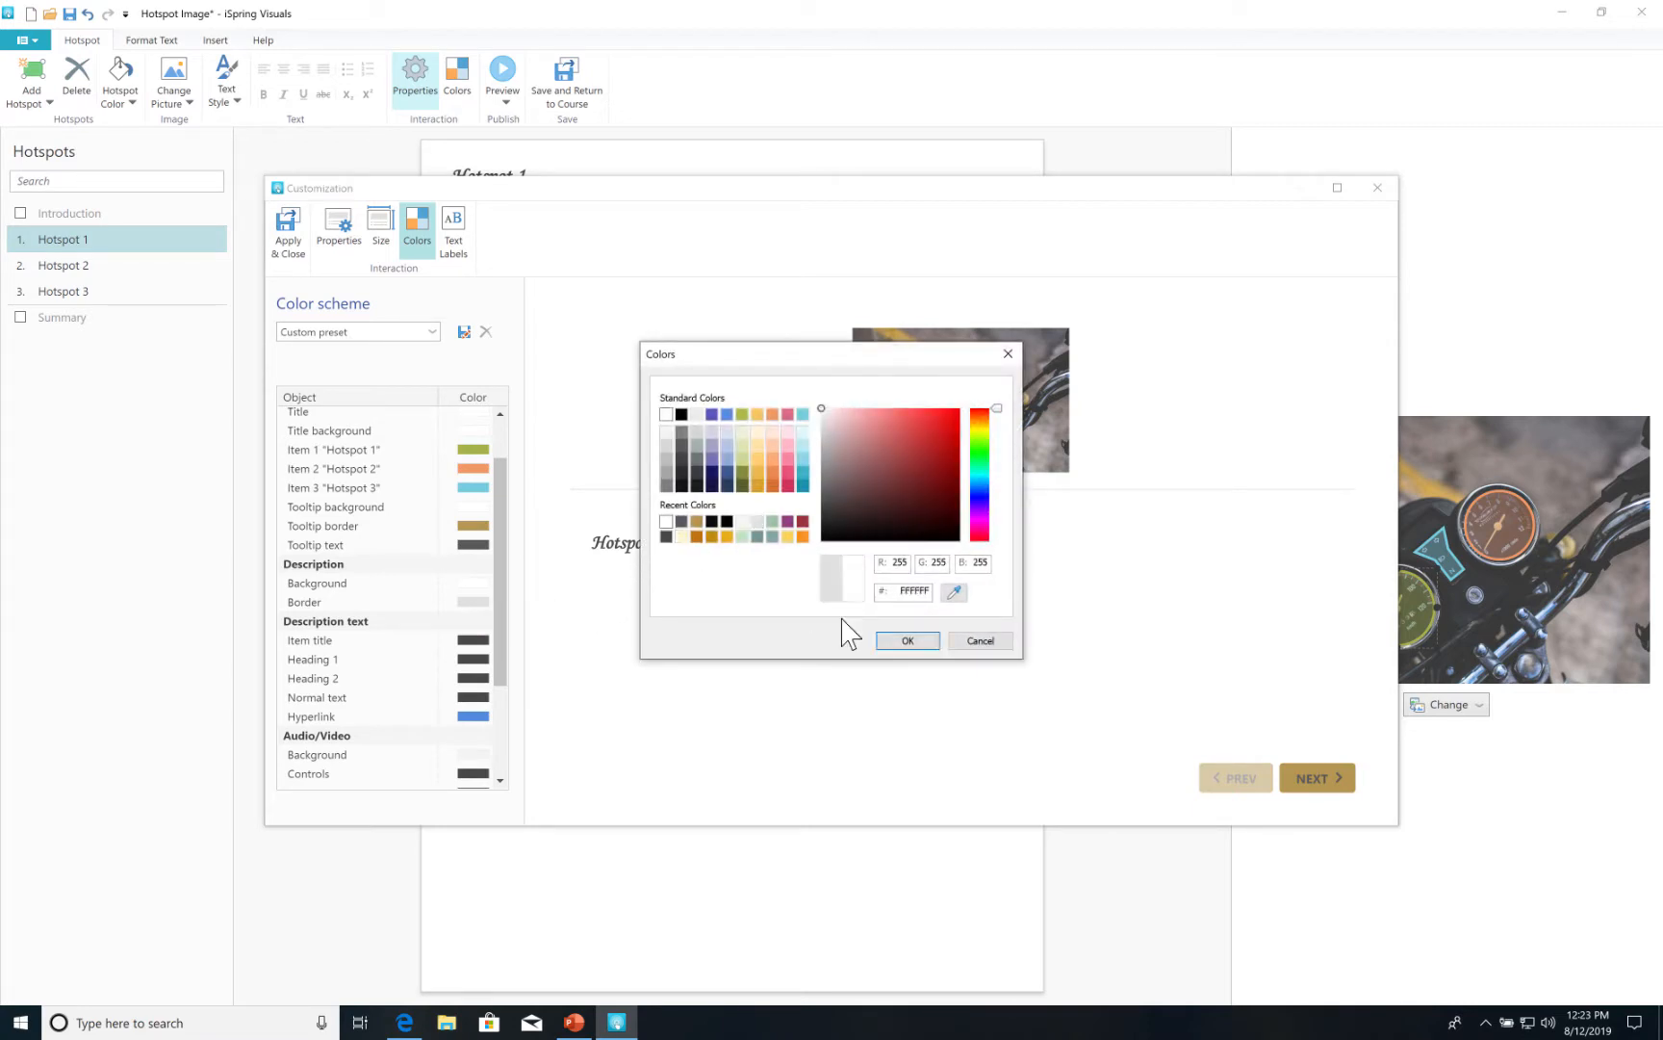
click(908, 641)
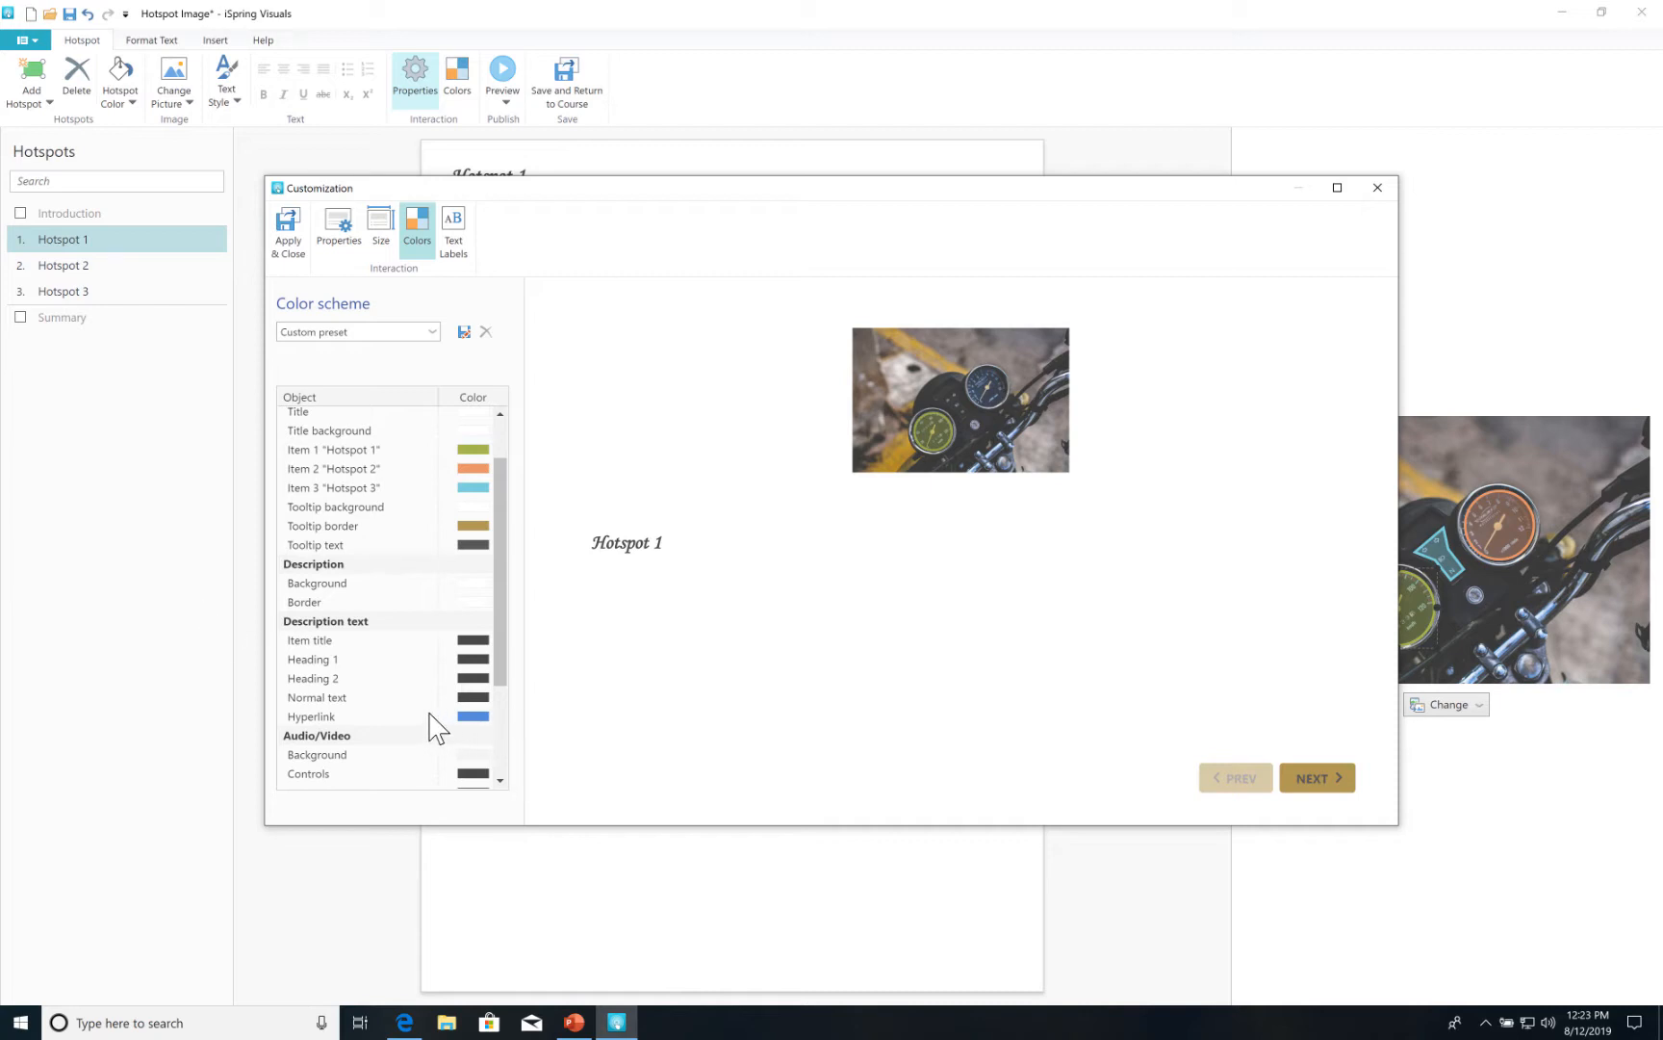
Set the description text's item title and Heading 1 colors to the recent dark gray 595959.
scroll(431, 724, down, 3)
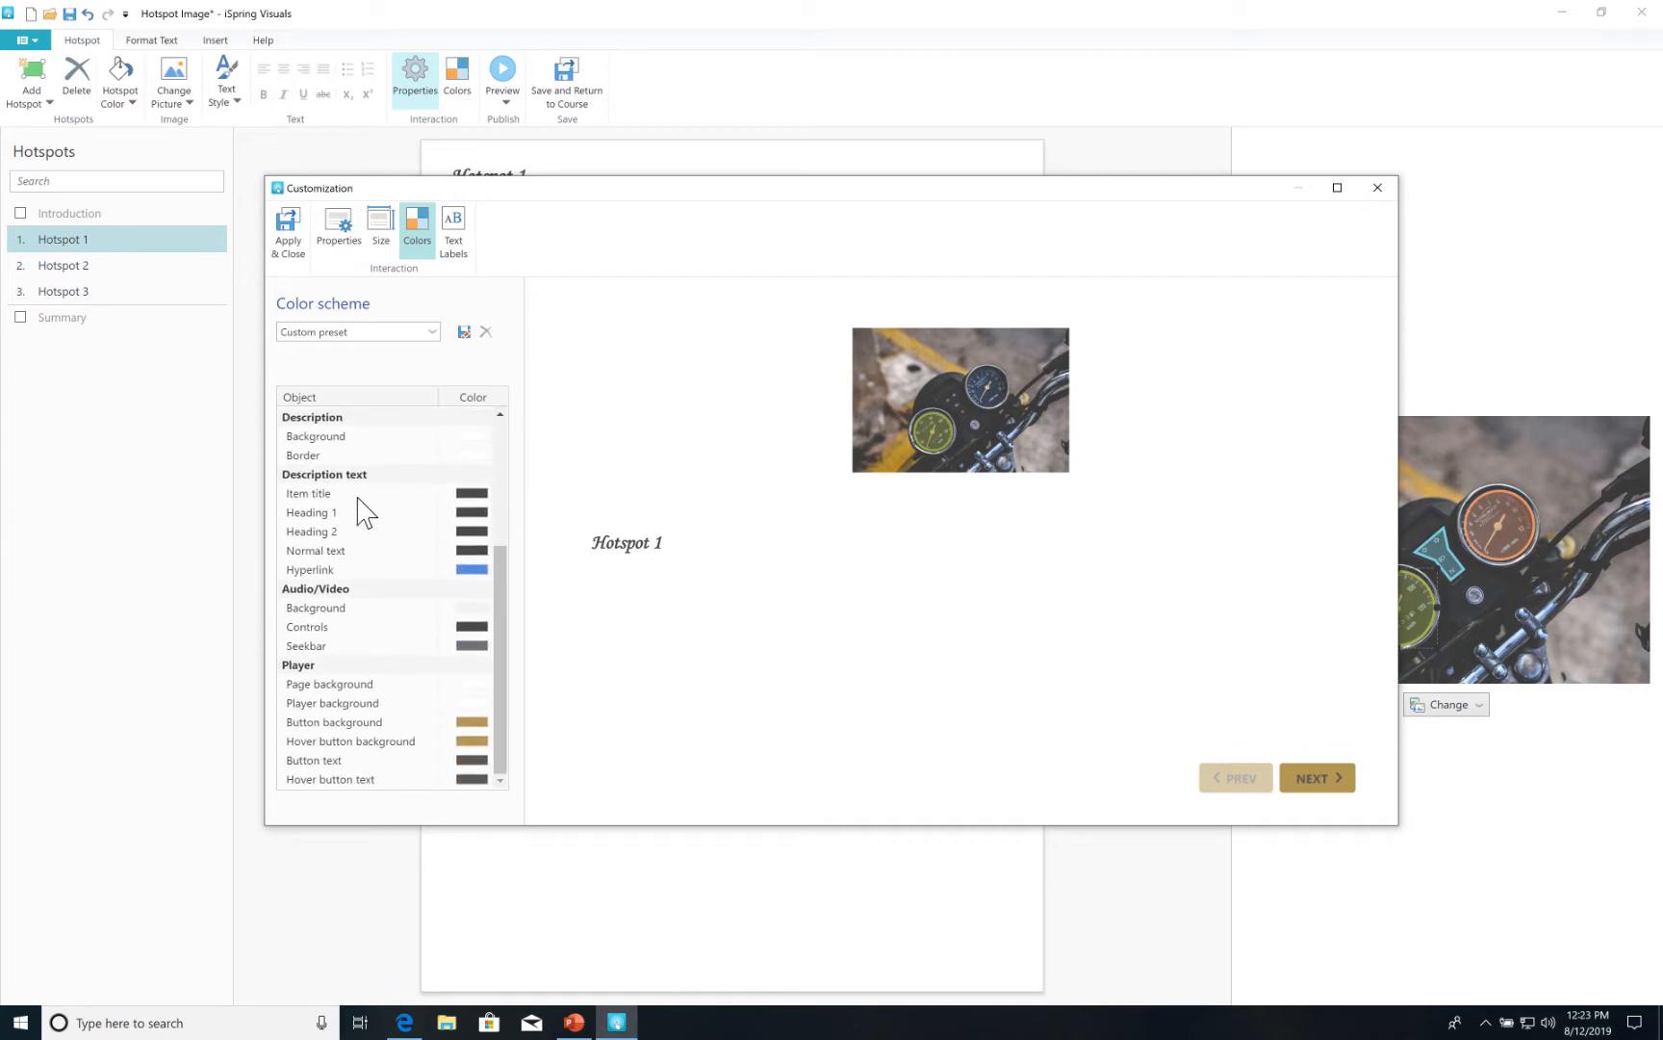
click(463, 493)
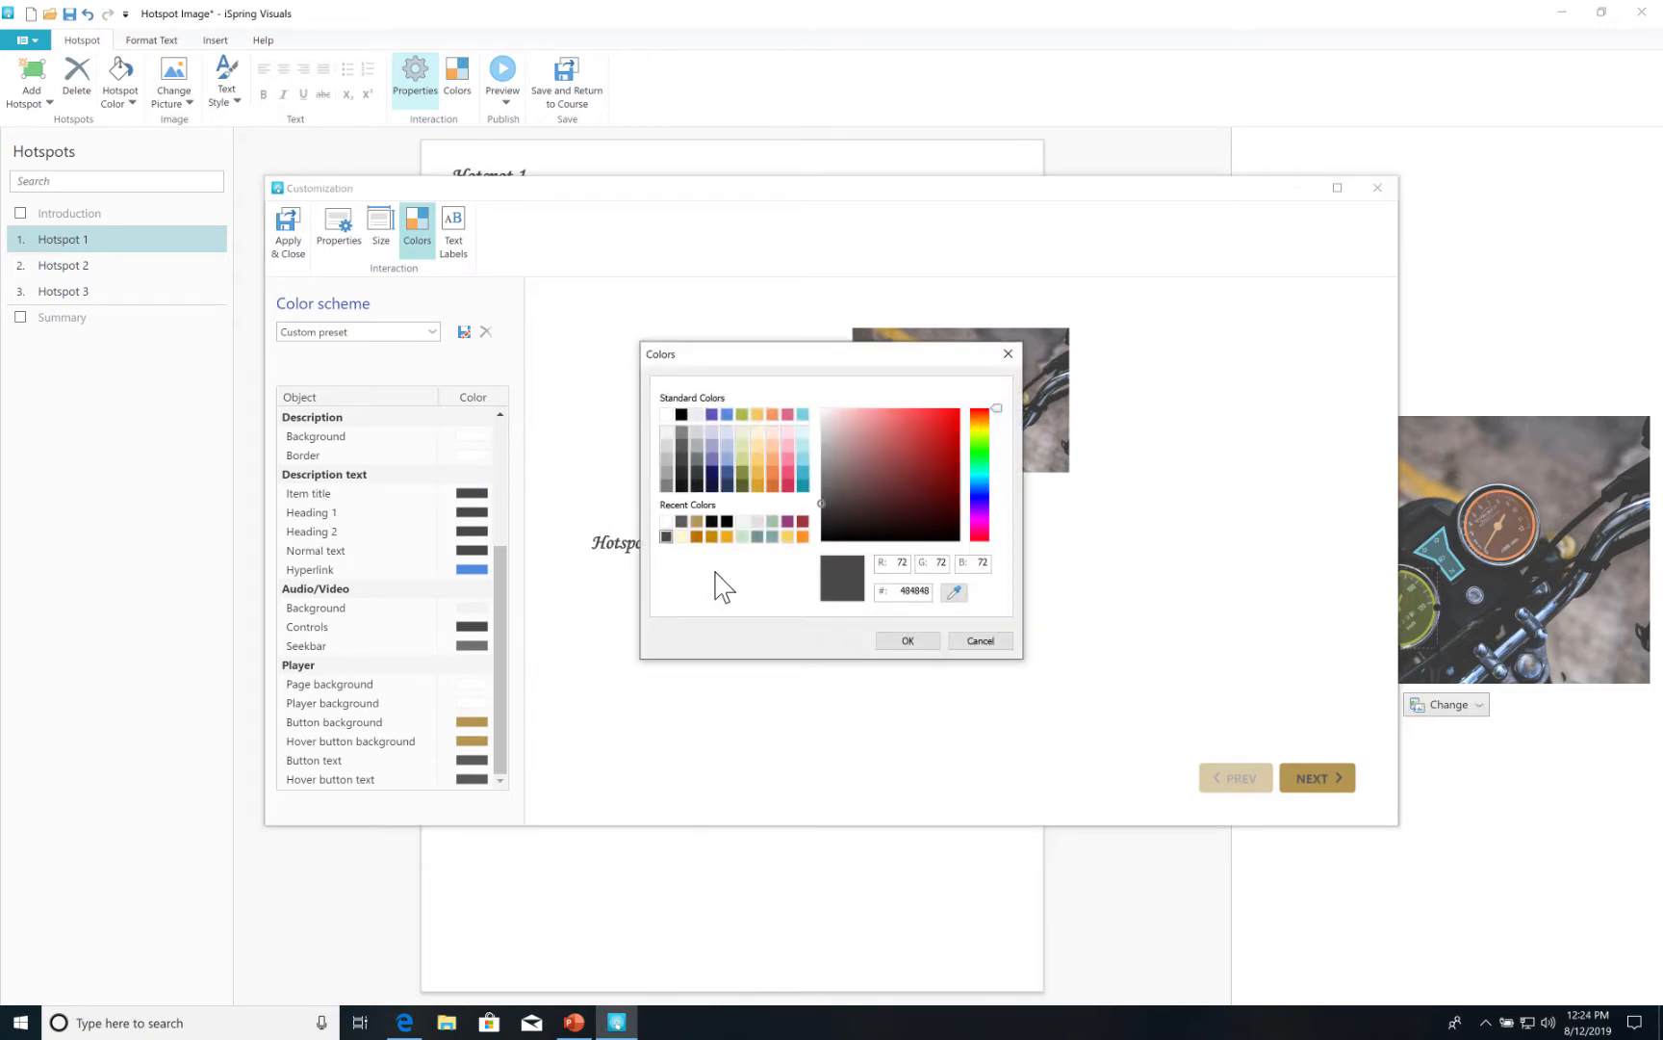
click(682, 521)
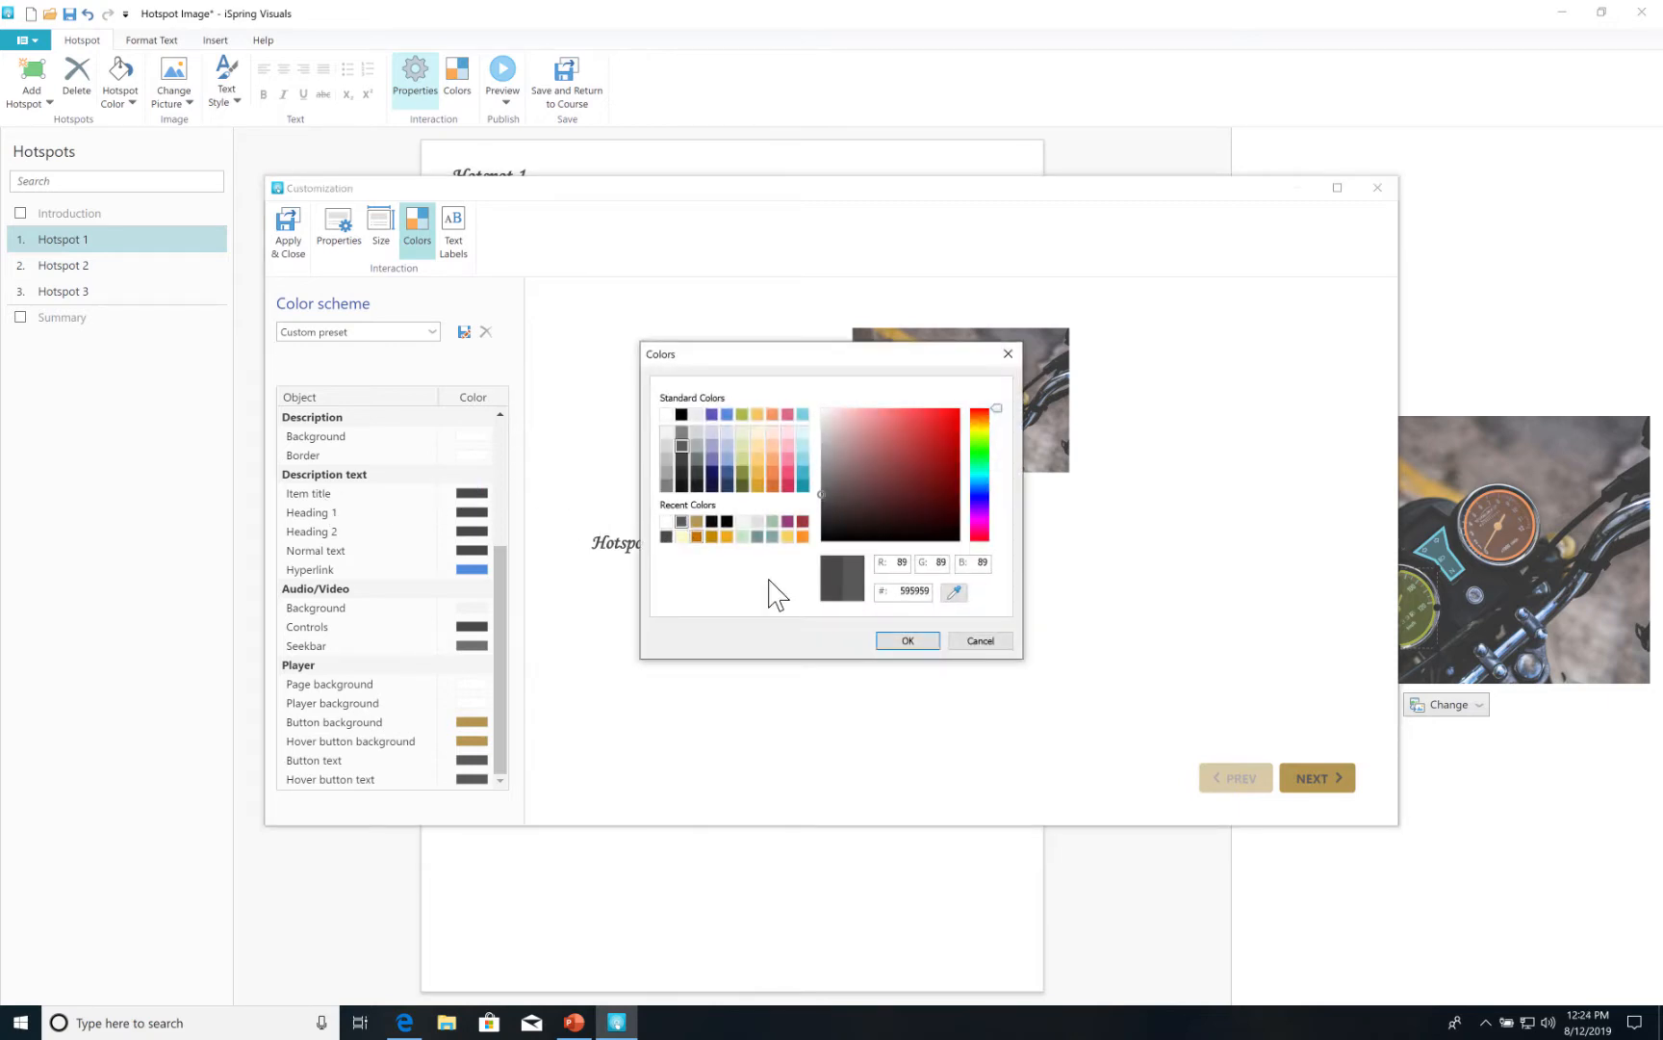
click(908, 640)
click(472, 531)
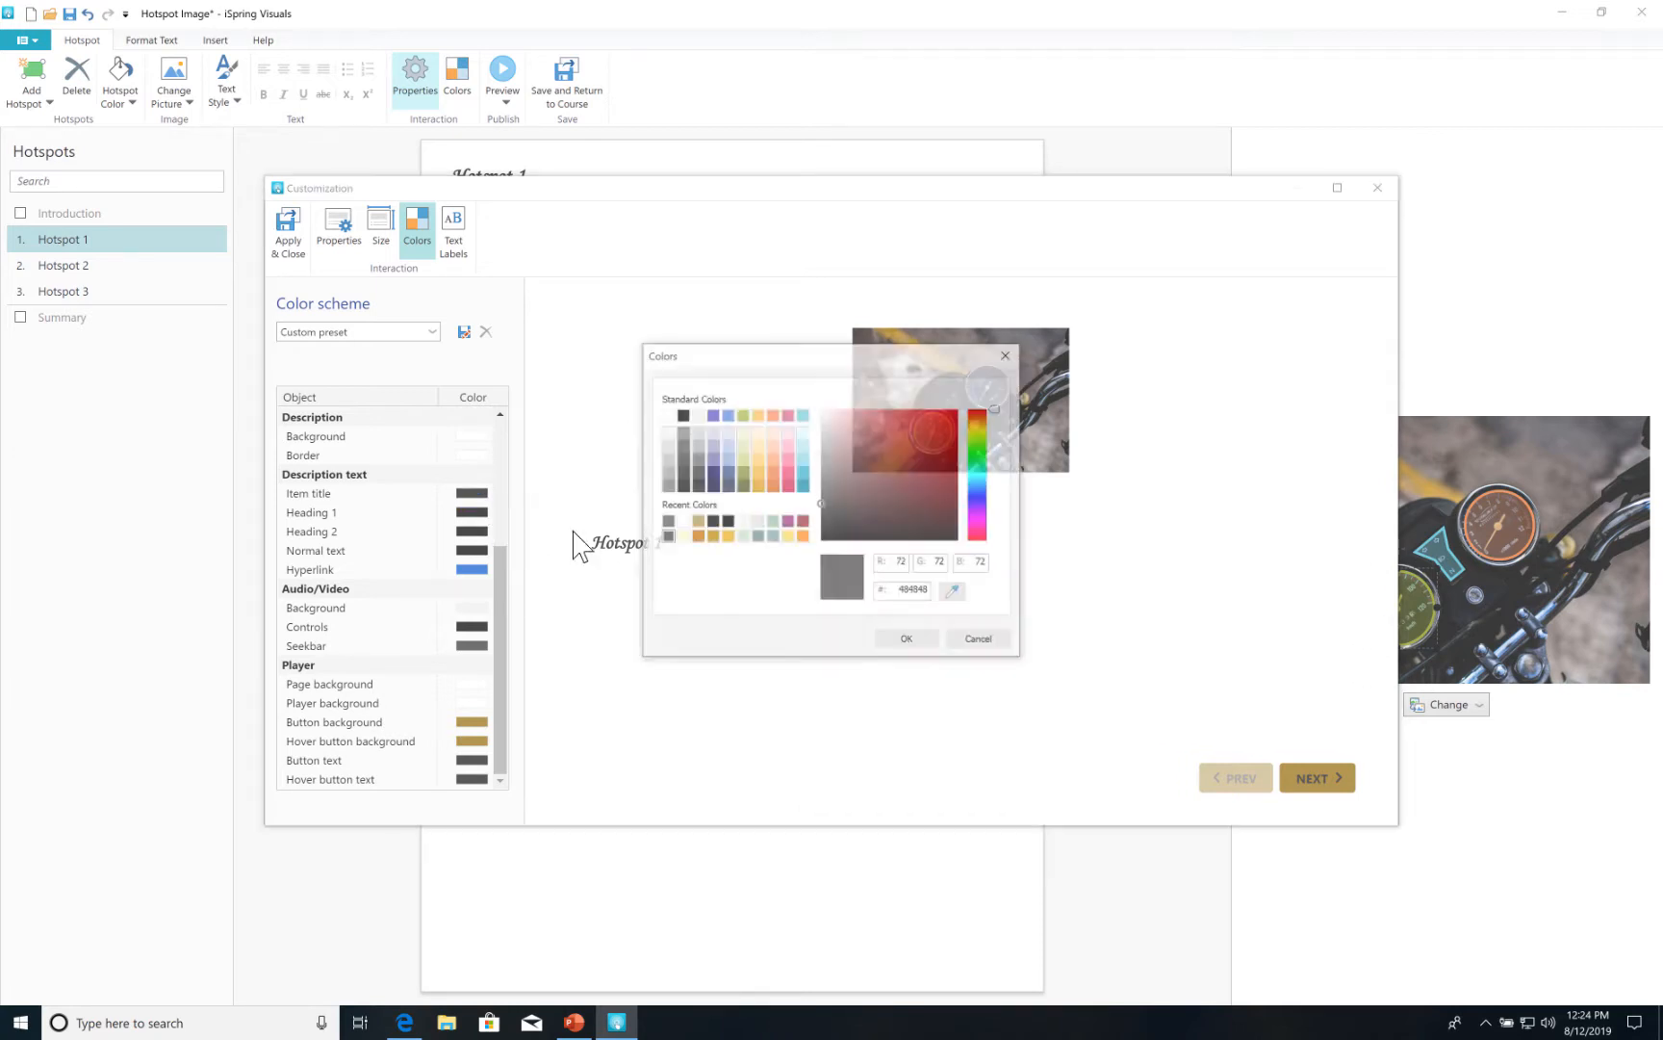
click(666, 526)
click(907, 641)
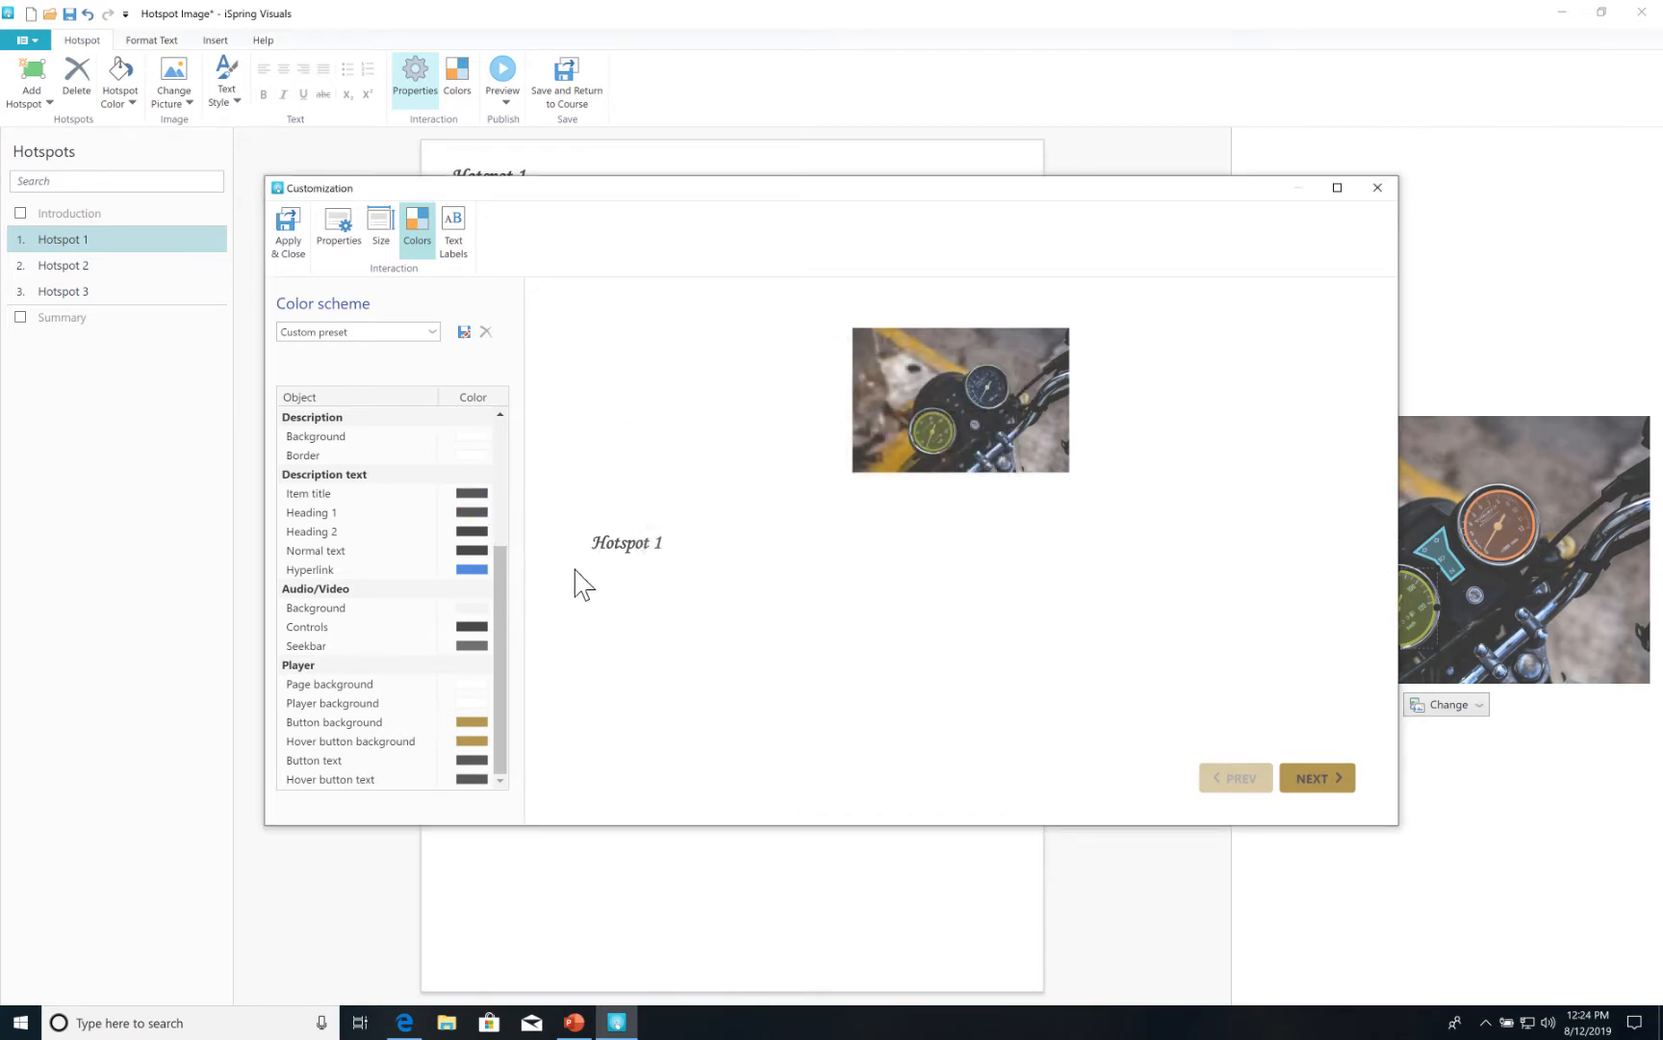
Set the description text's Heading 2 and Normal text colors to dark gray 595959.
click(472, 549)
click(666, 520)
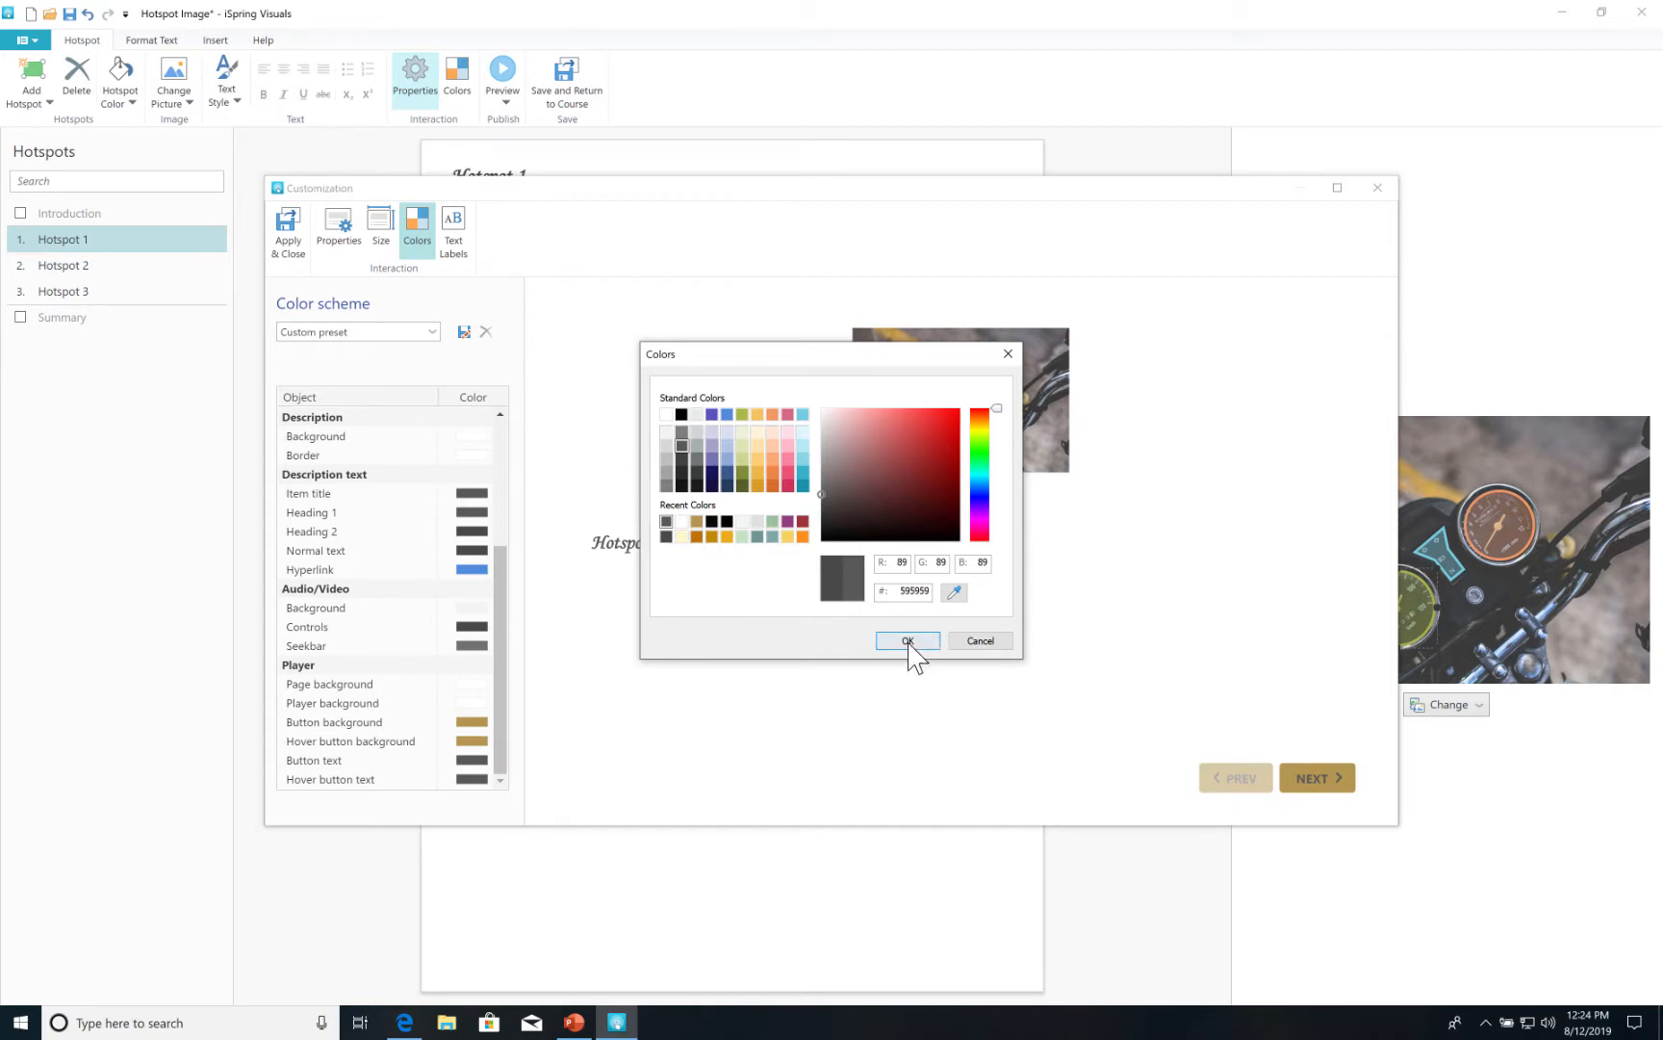
click(908, 640)
click(472, 569)
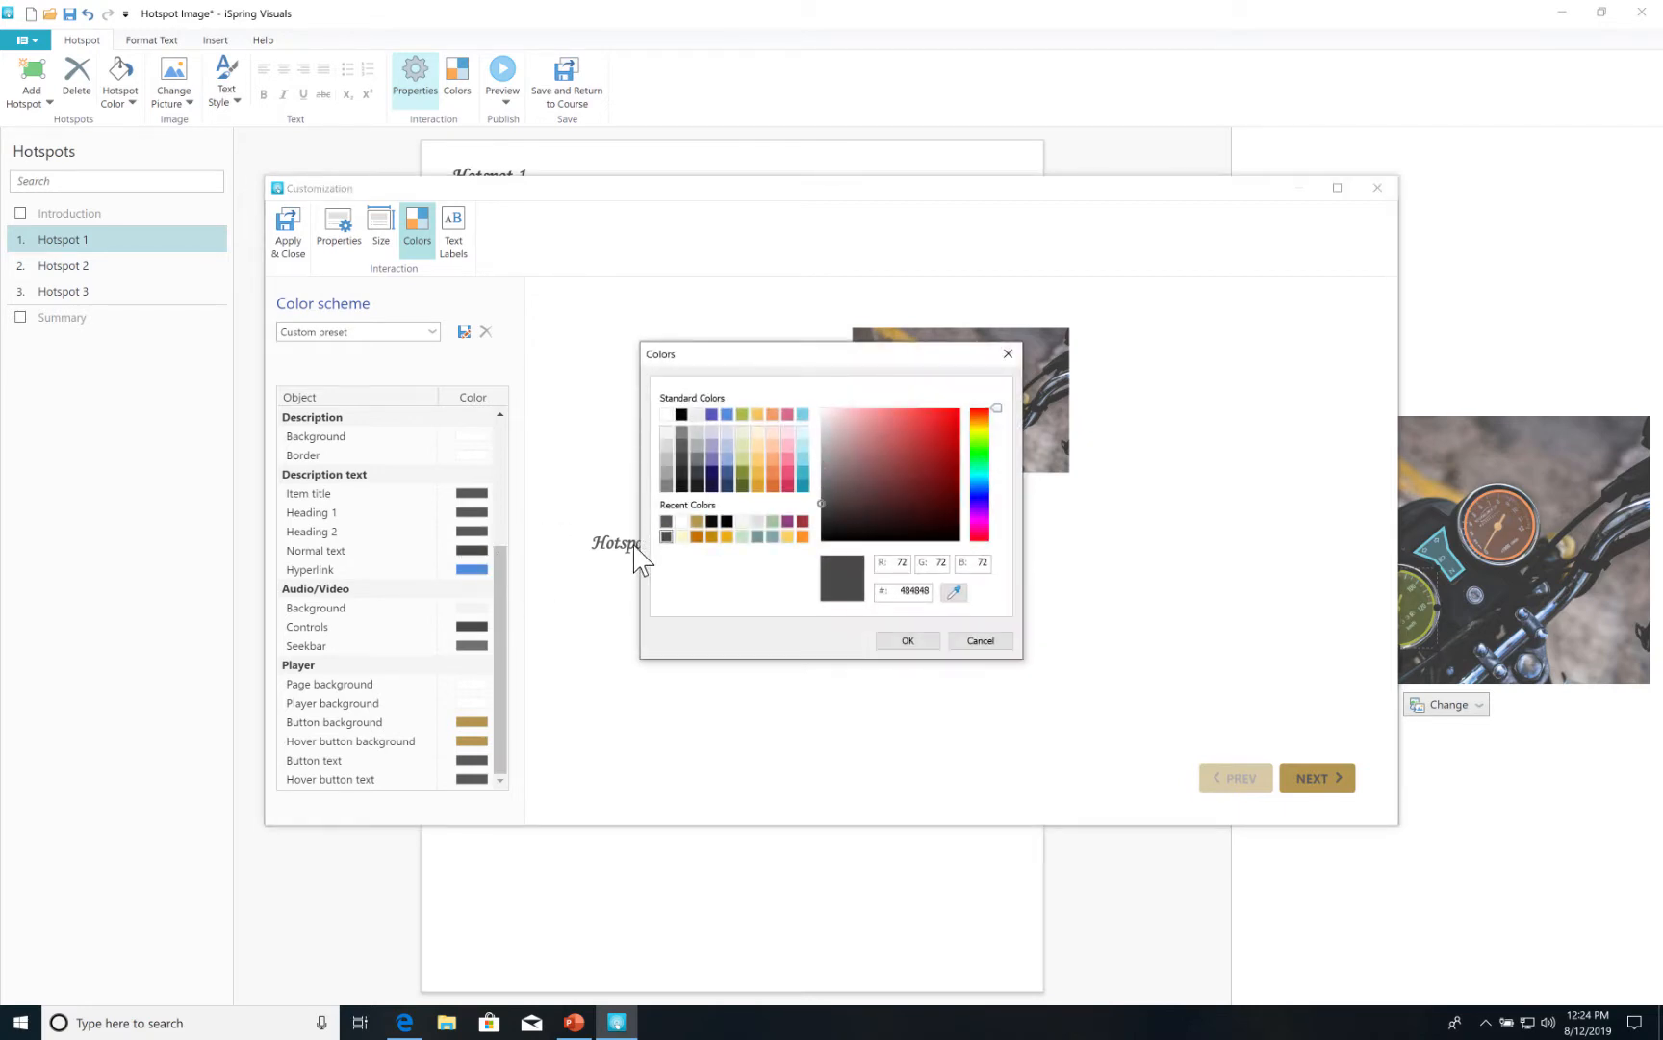
click(667, 525)
click(905, 642)
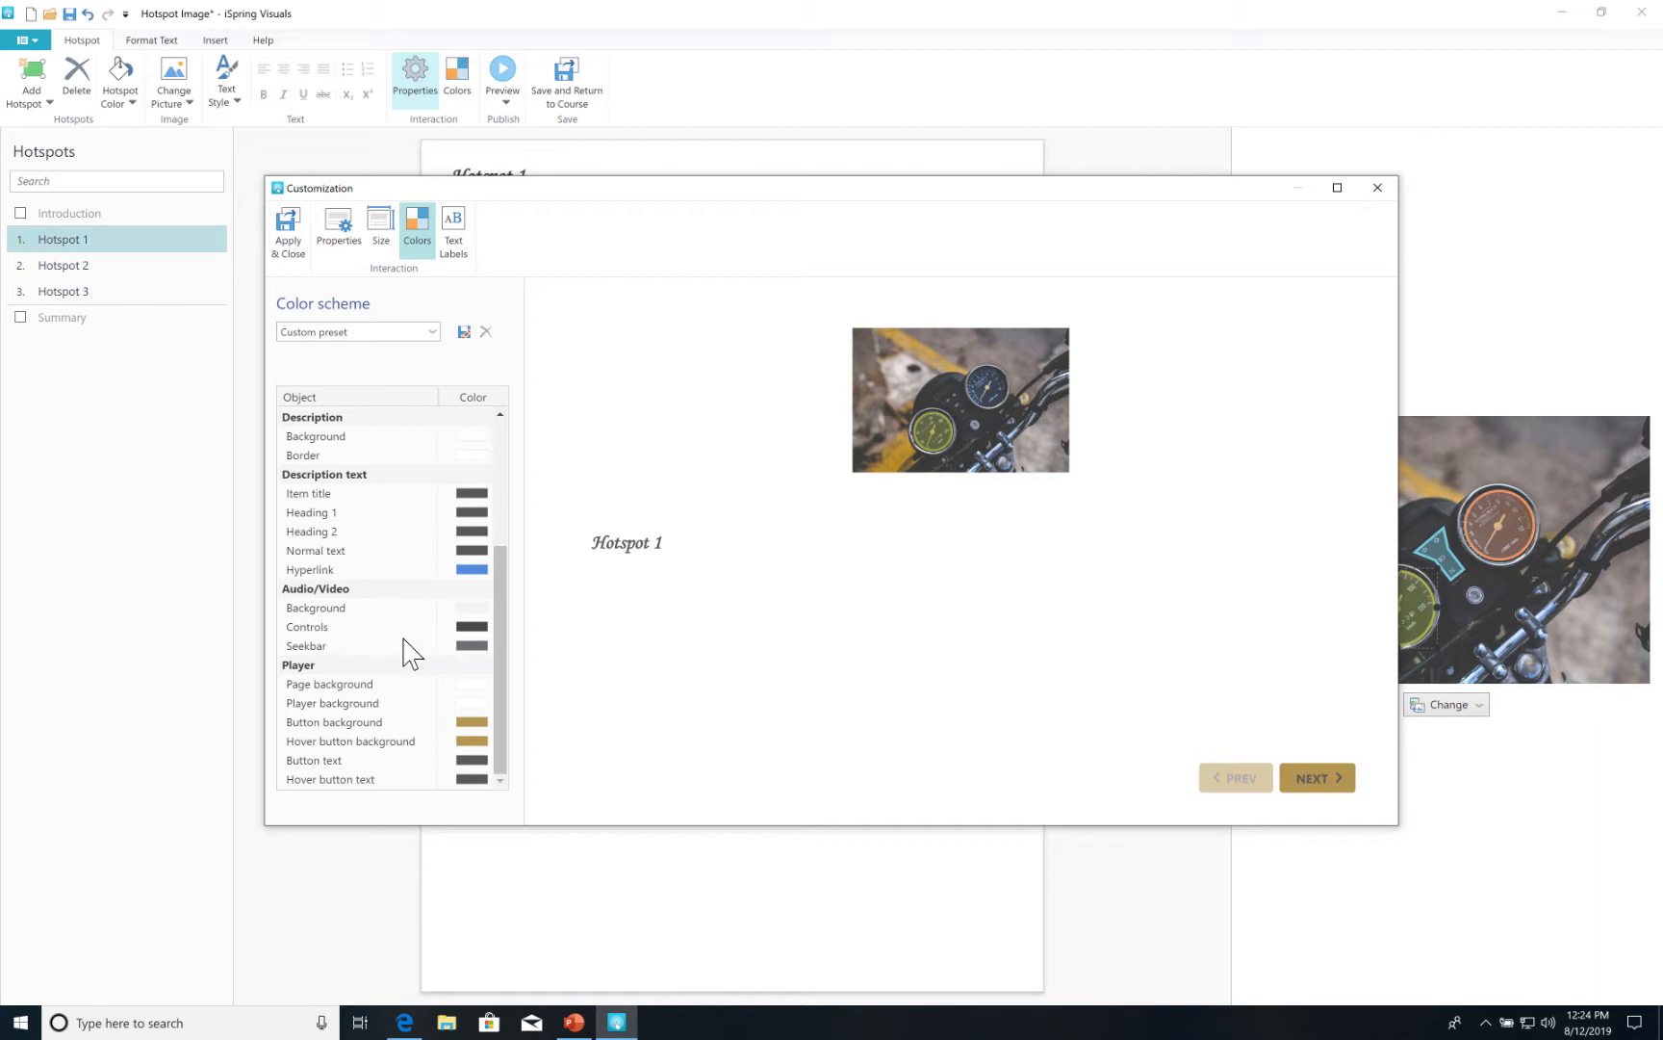
Keep the player's page background white (FFFFFF), then apply the interaction customization and close it.
scroll(408, 638, up, 1)
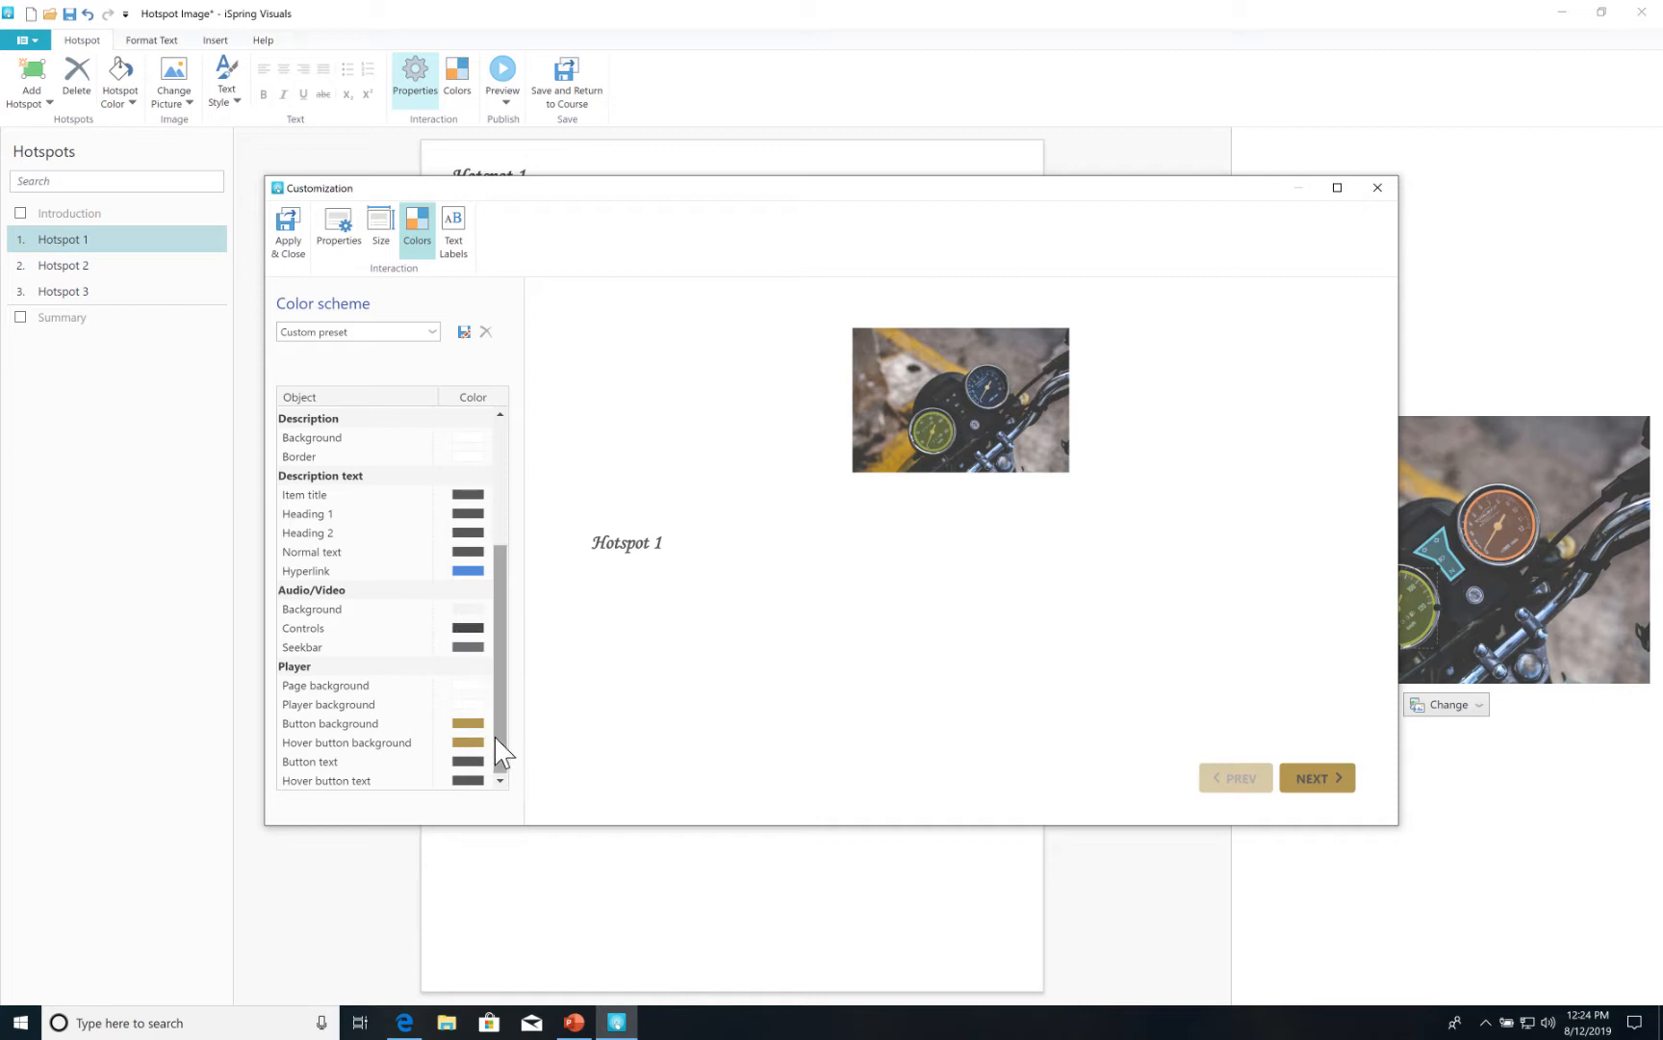
scroll(507, 770, down, 1)
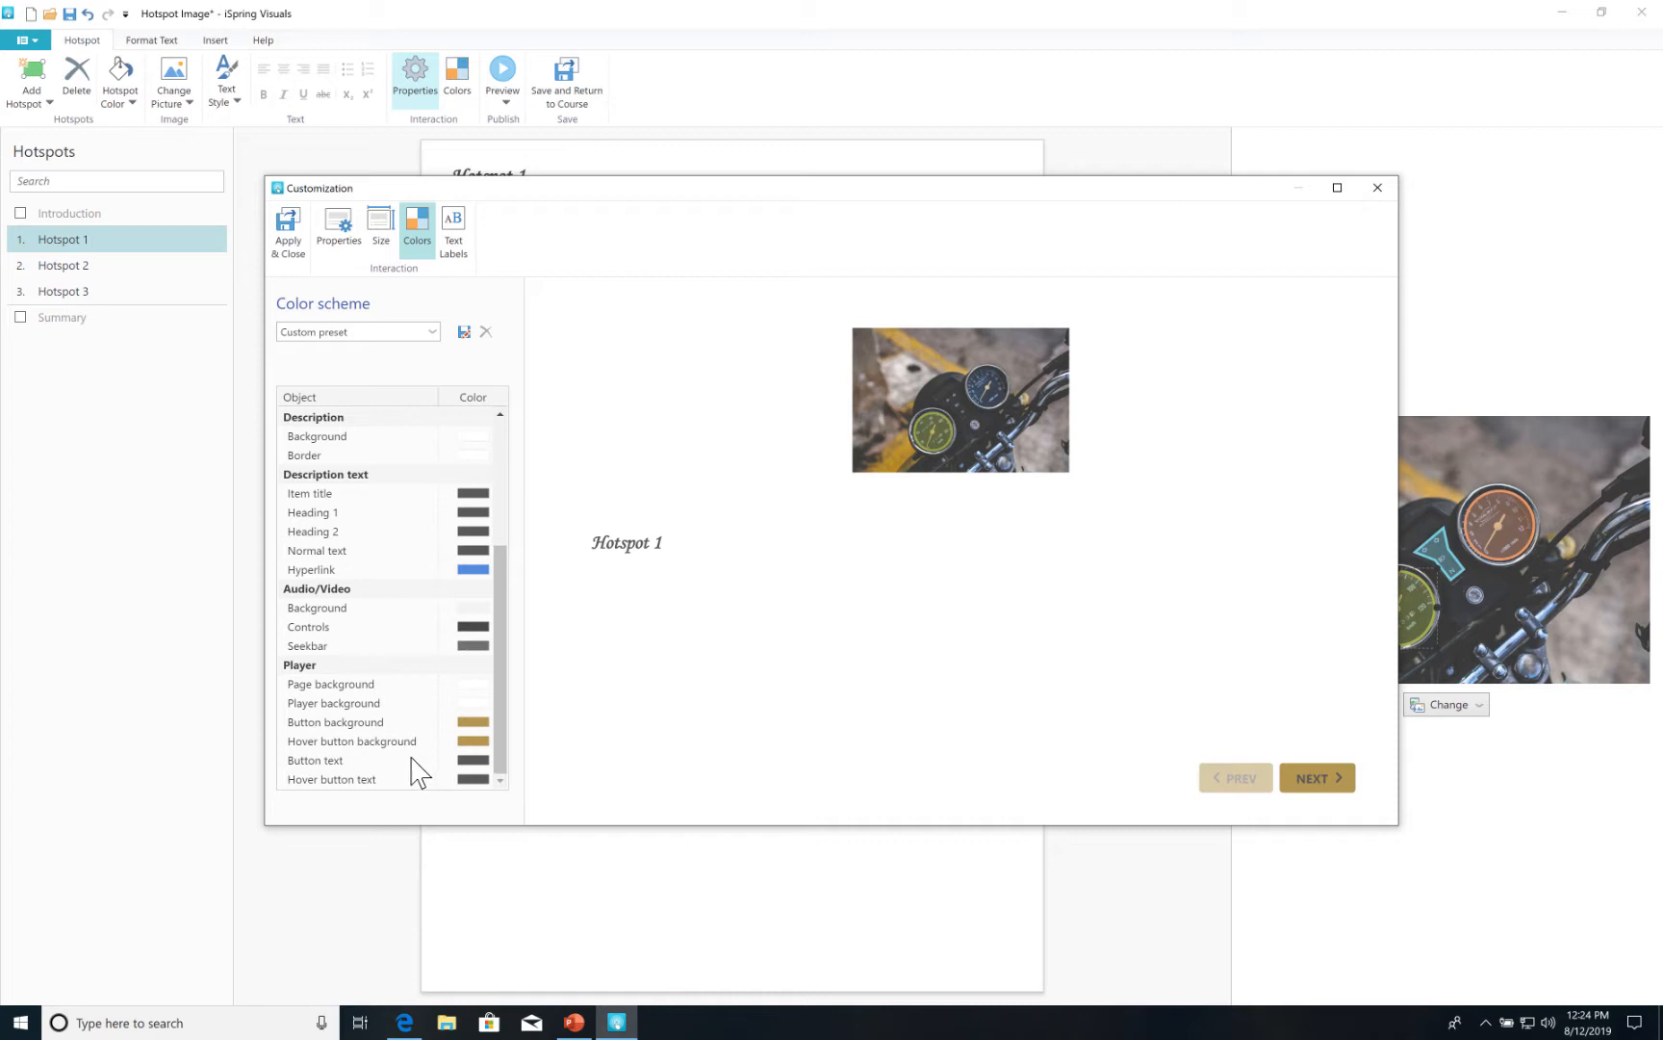
click(472, 684)
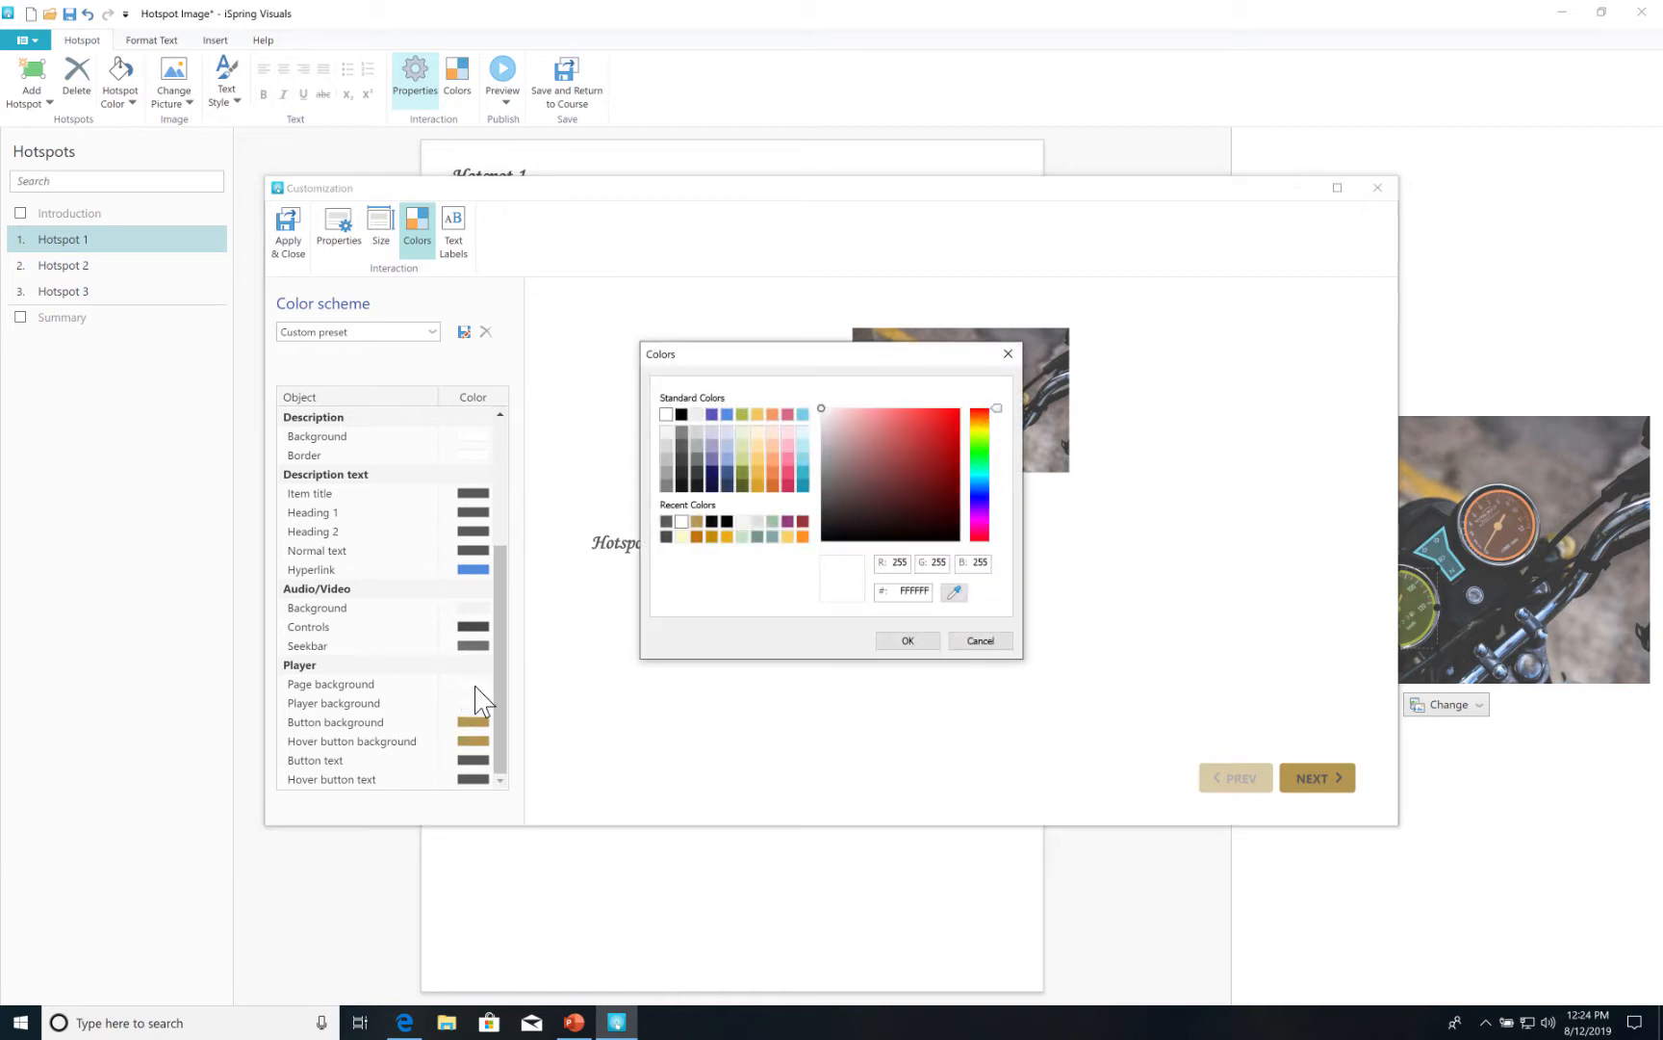
click(900, 641)
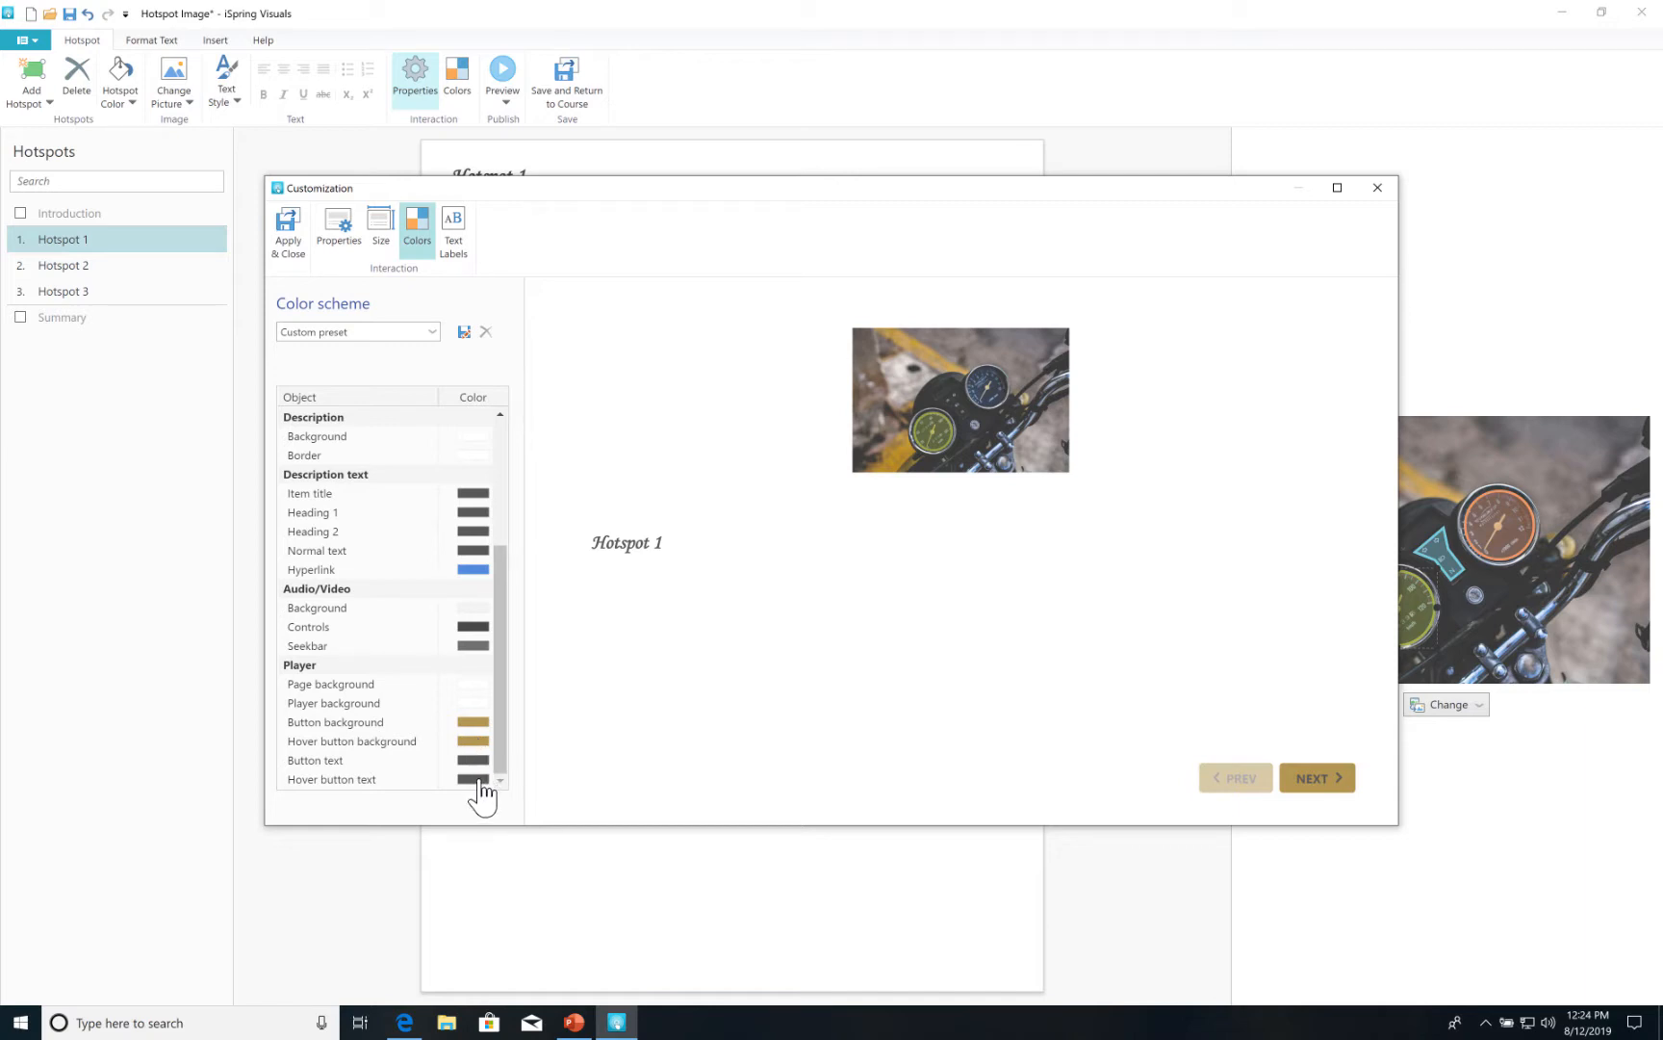
click(287, 223)
click(288, 230)
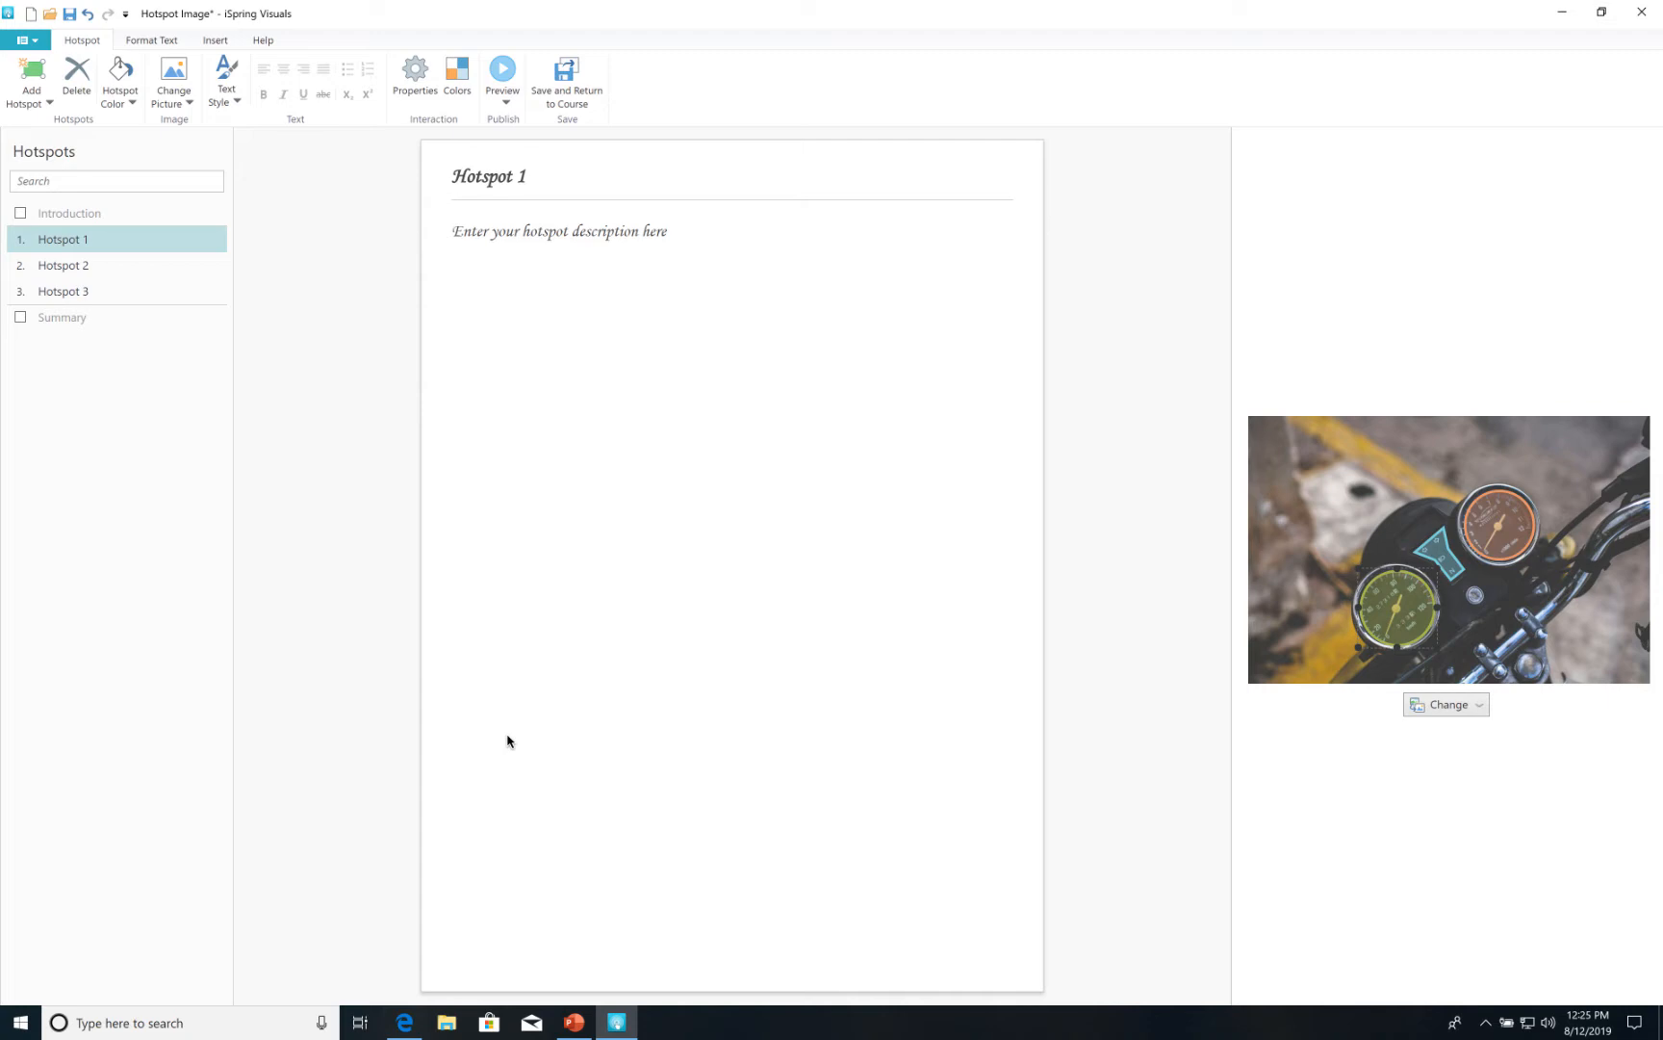
In the Edge browser, close the Bing search page and go to the course document's ISI - HOTSPOT section in Lesson 1.3.
click(404, 1028)
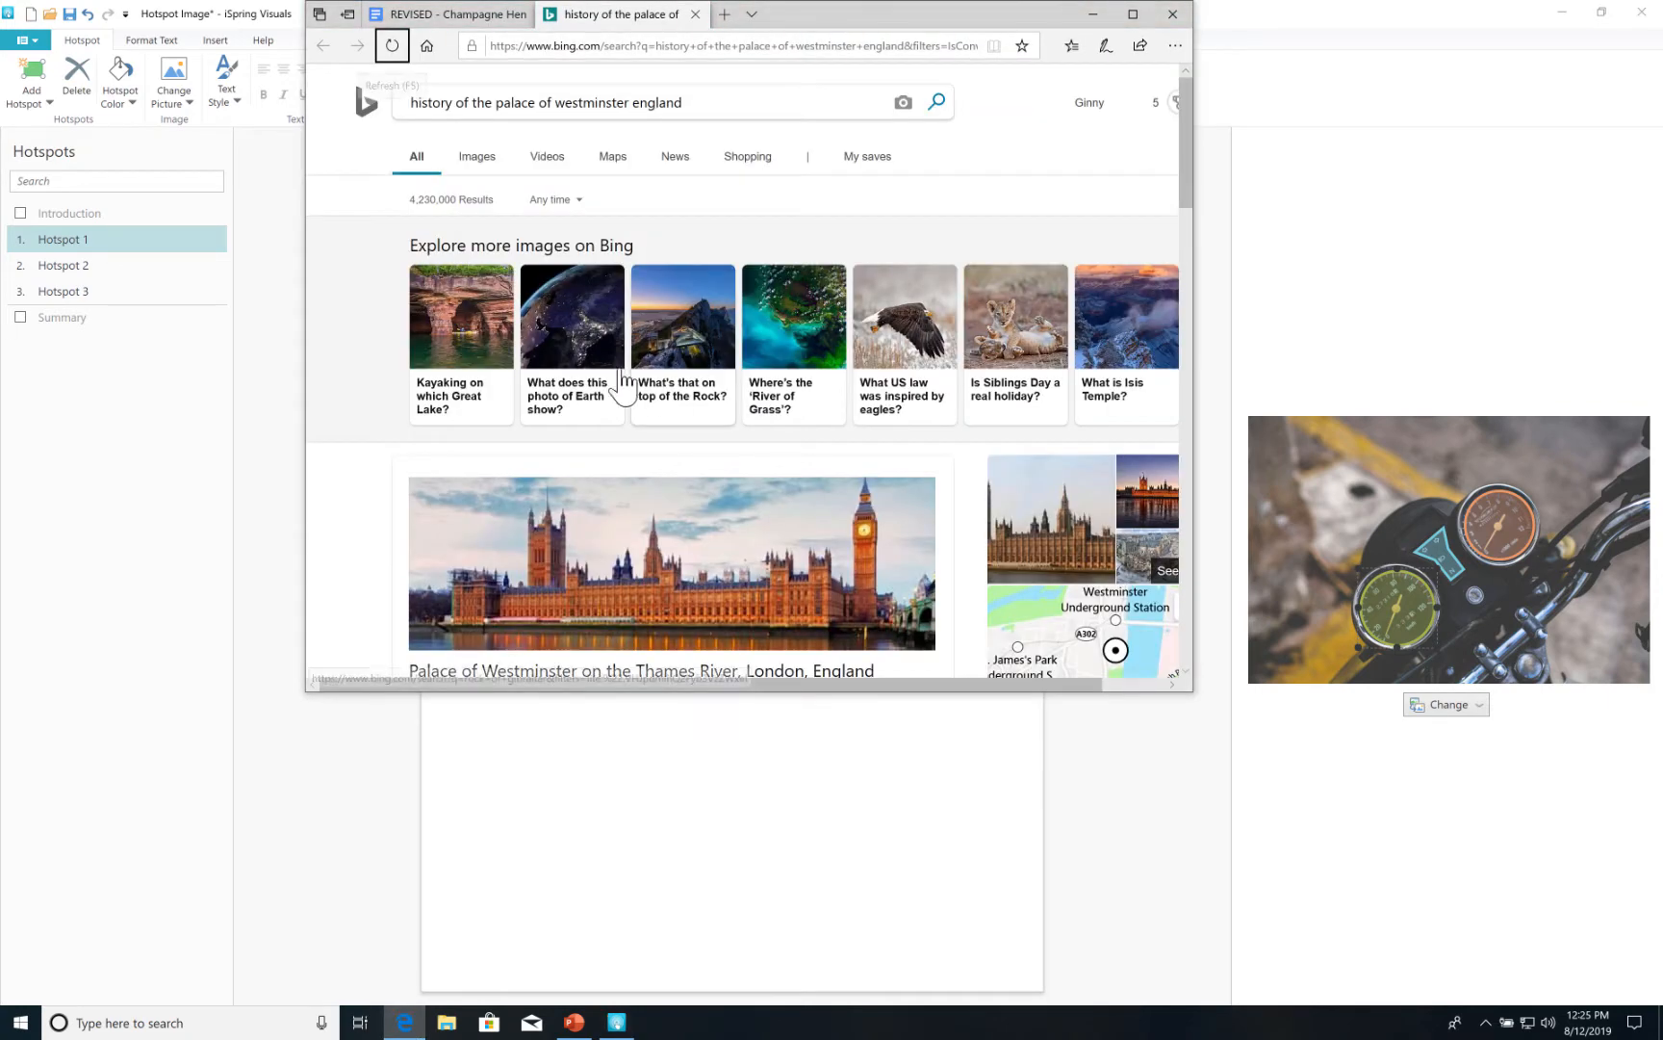
click(624, 409)
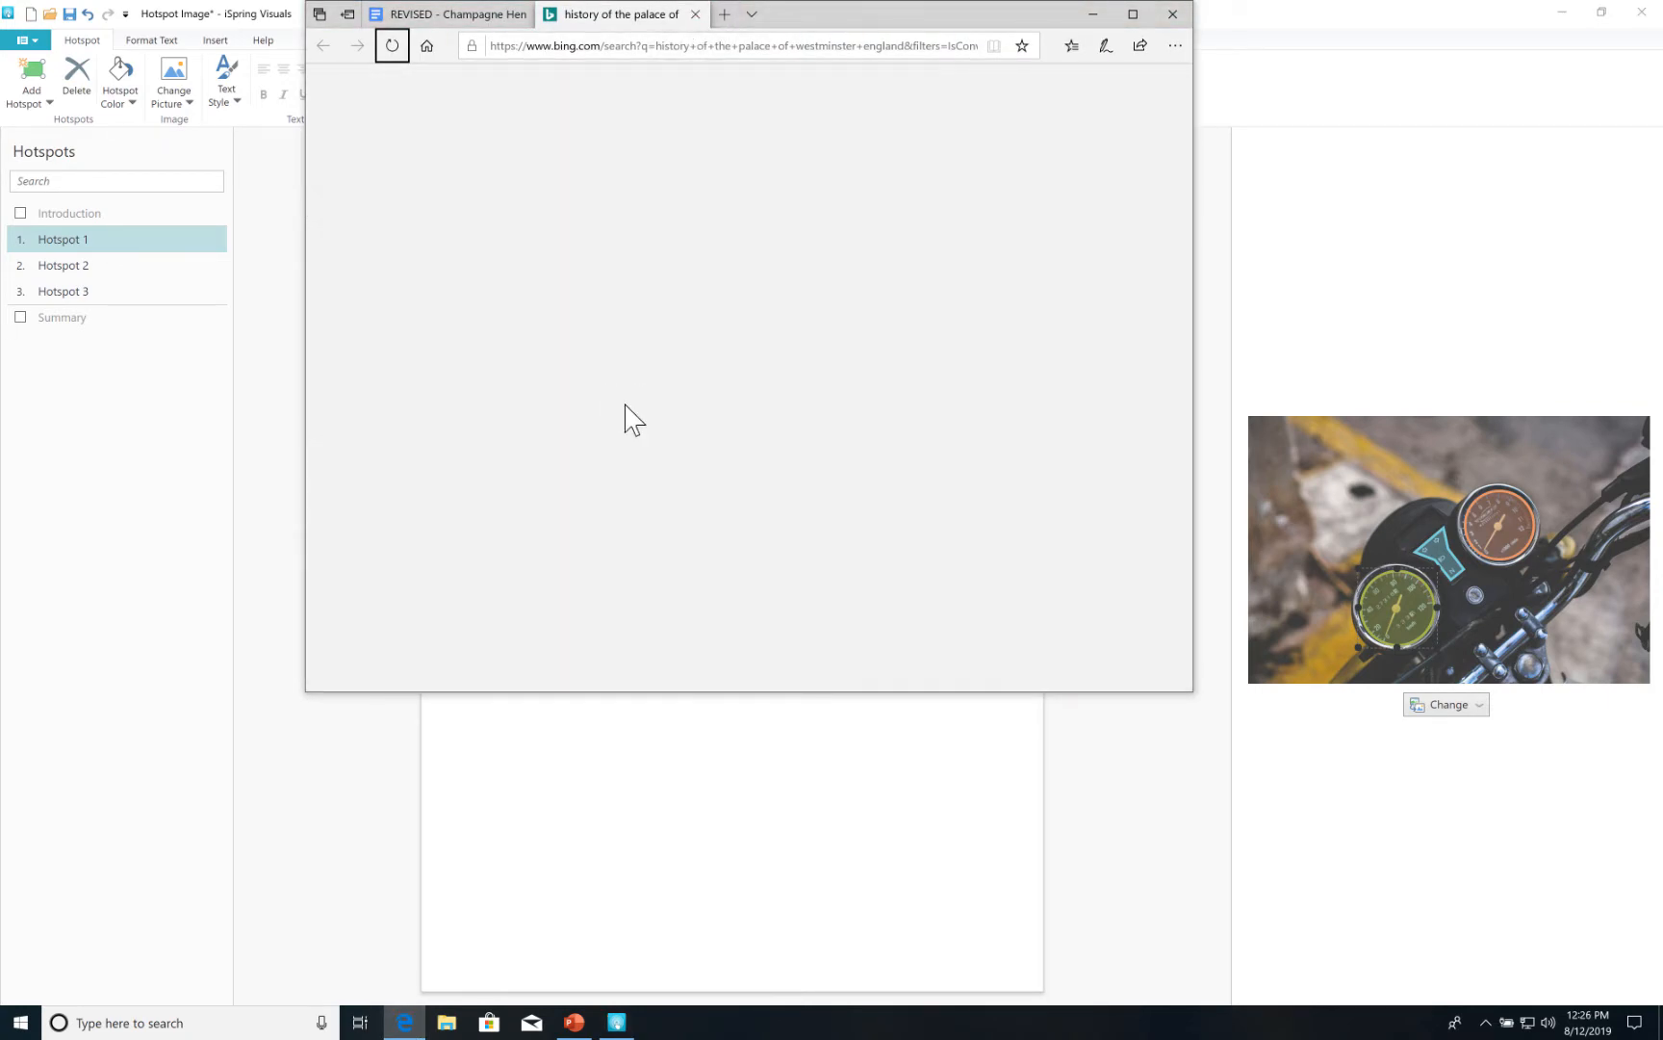
key(ctrl+w)
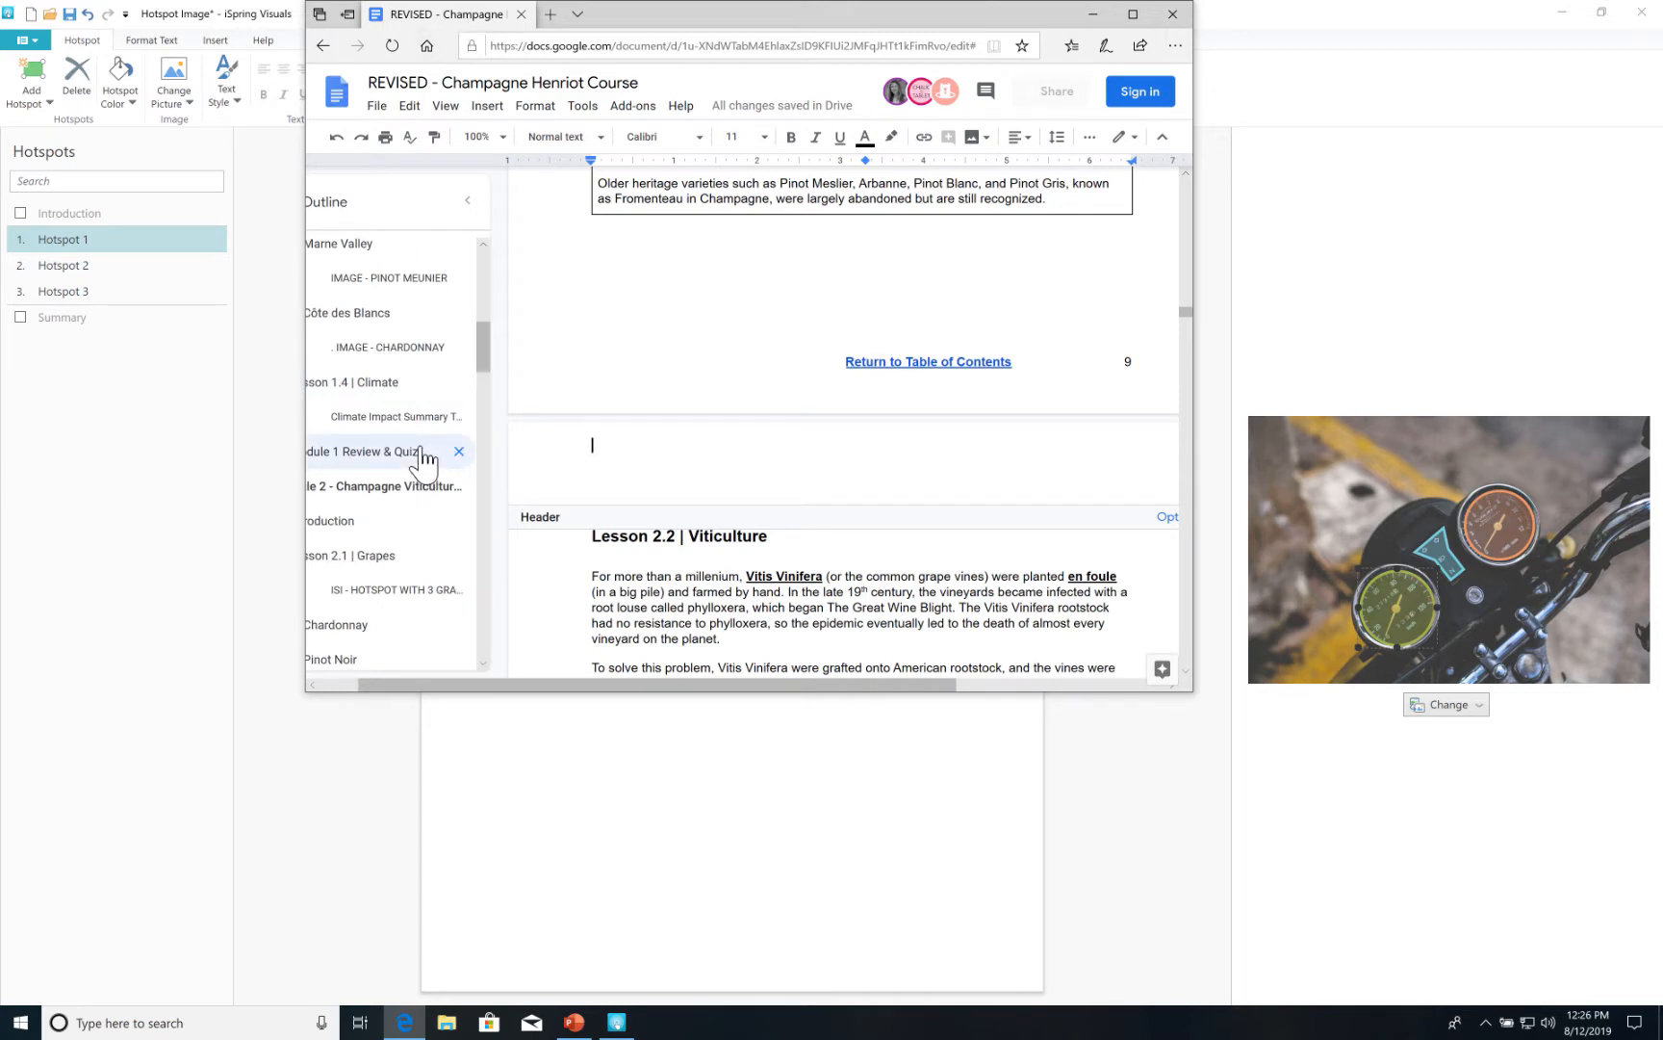
scroll(424, 462, up, 5)
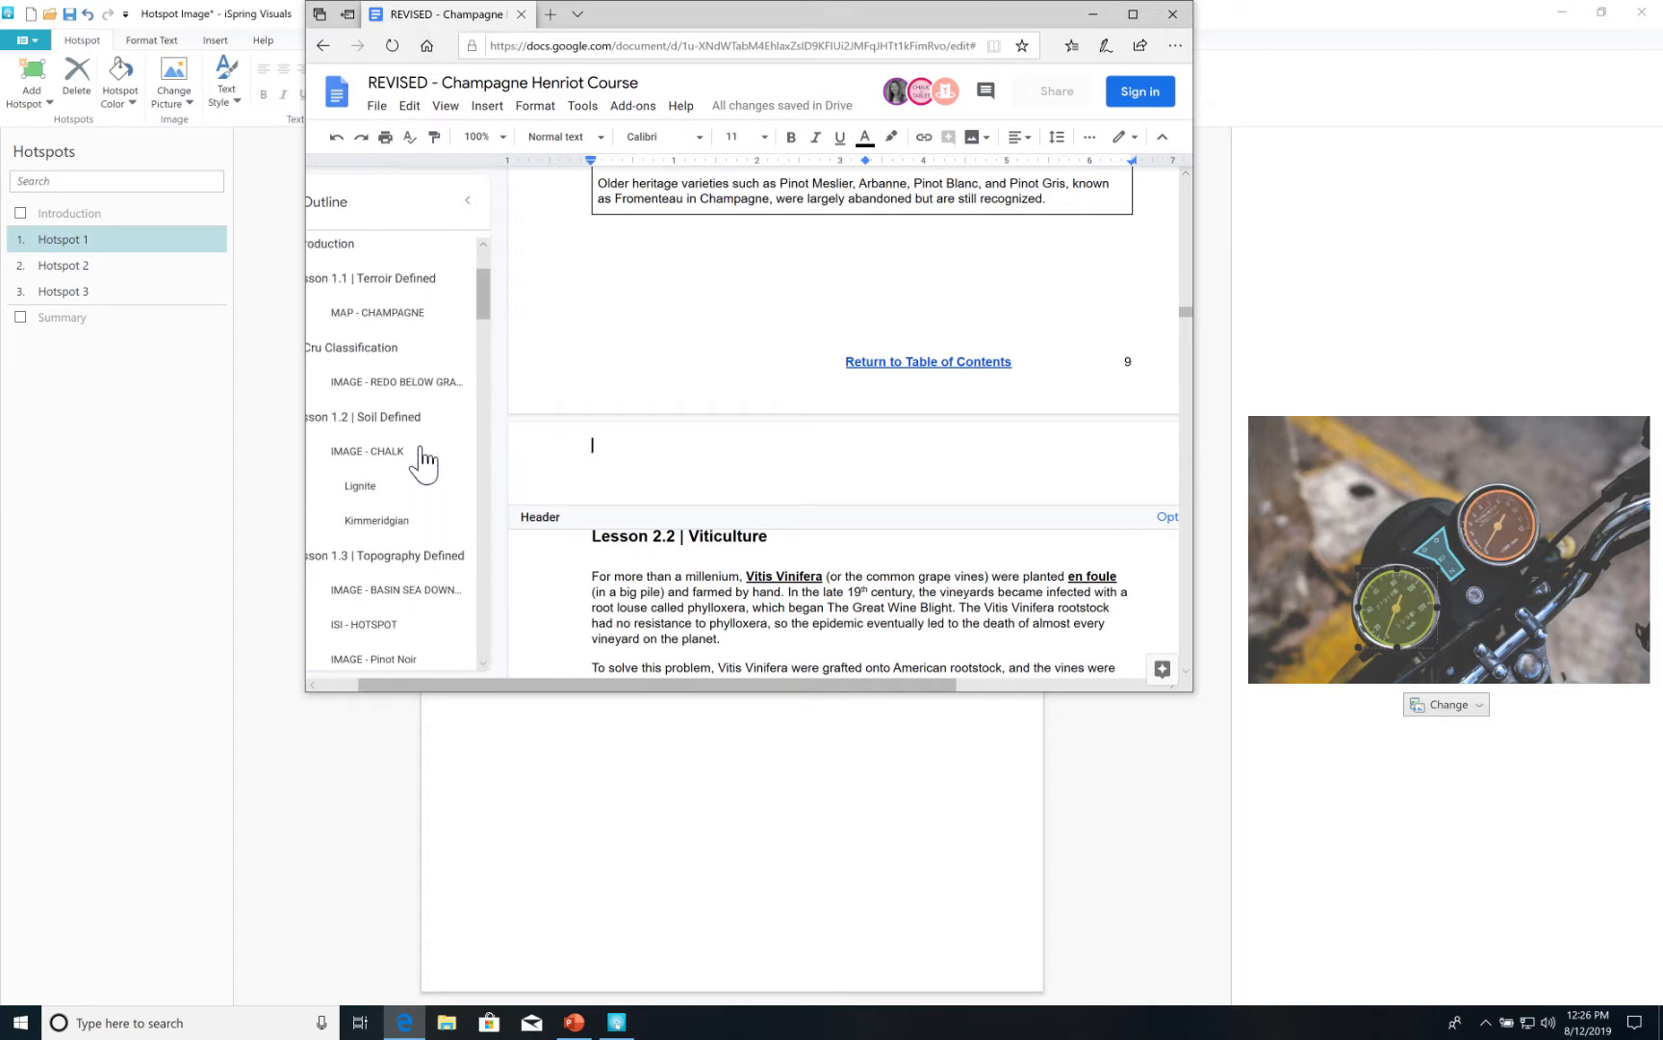
scroll(424, 464, down, 1)
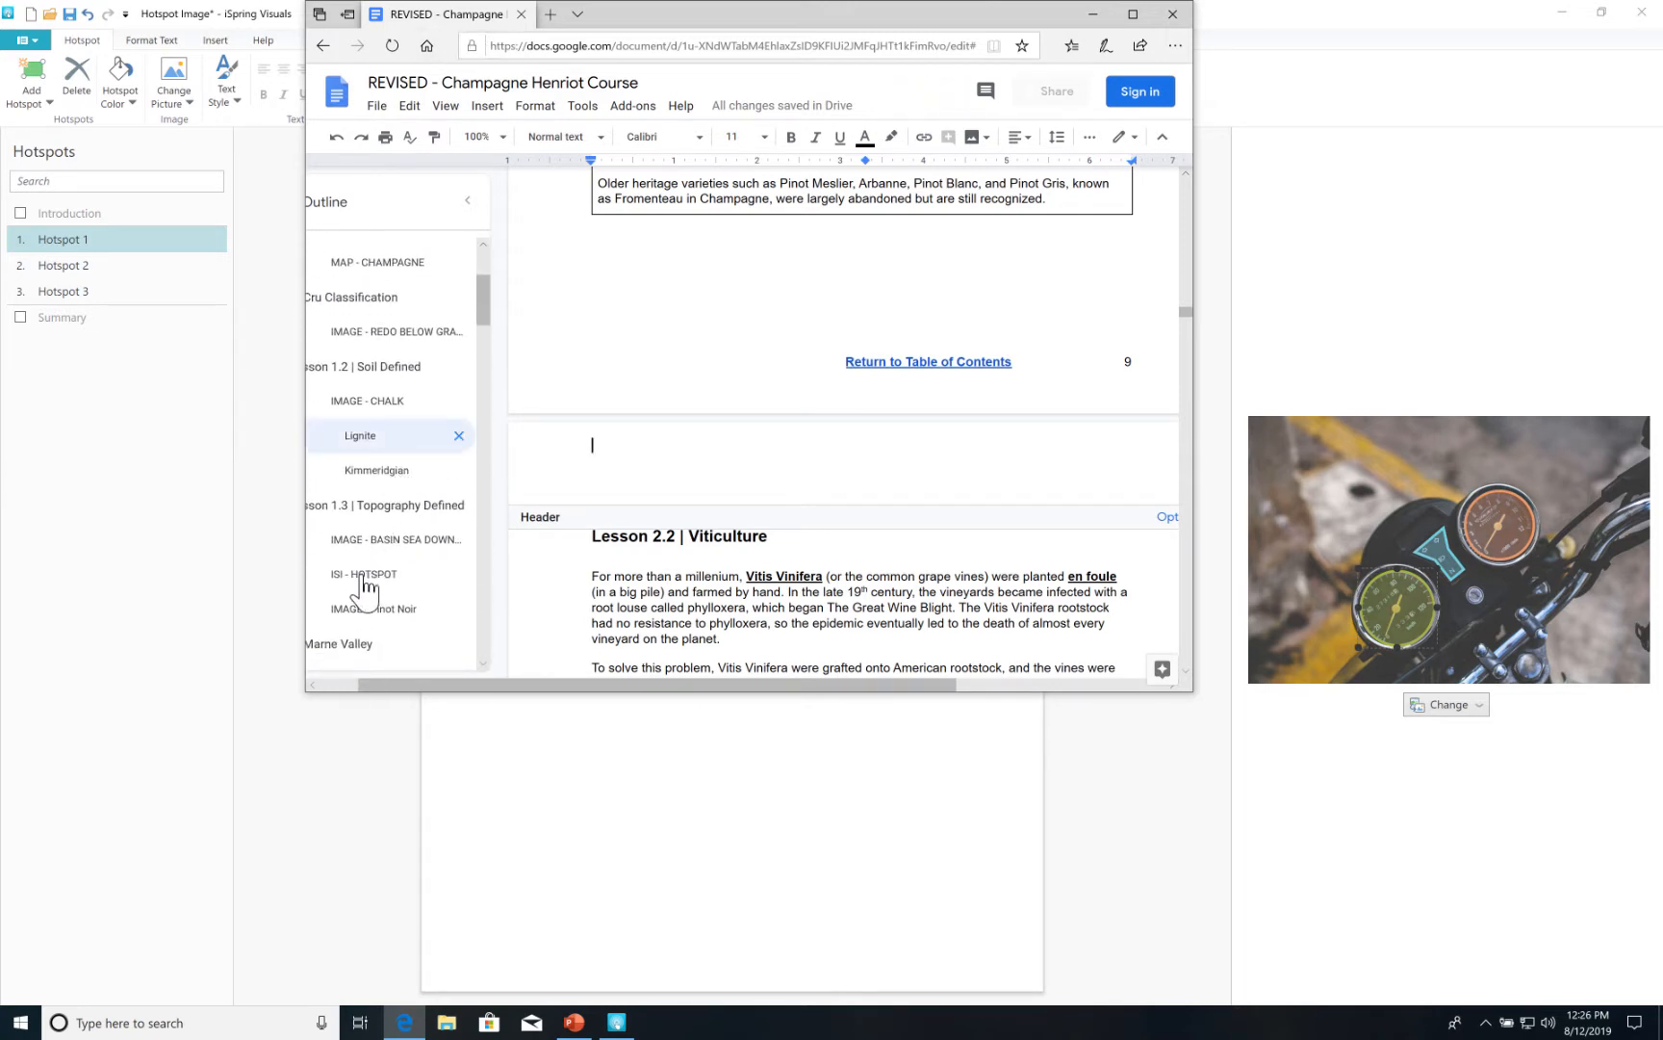
click(364, 577)
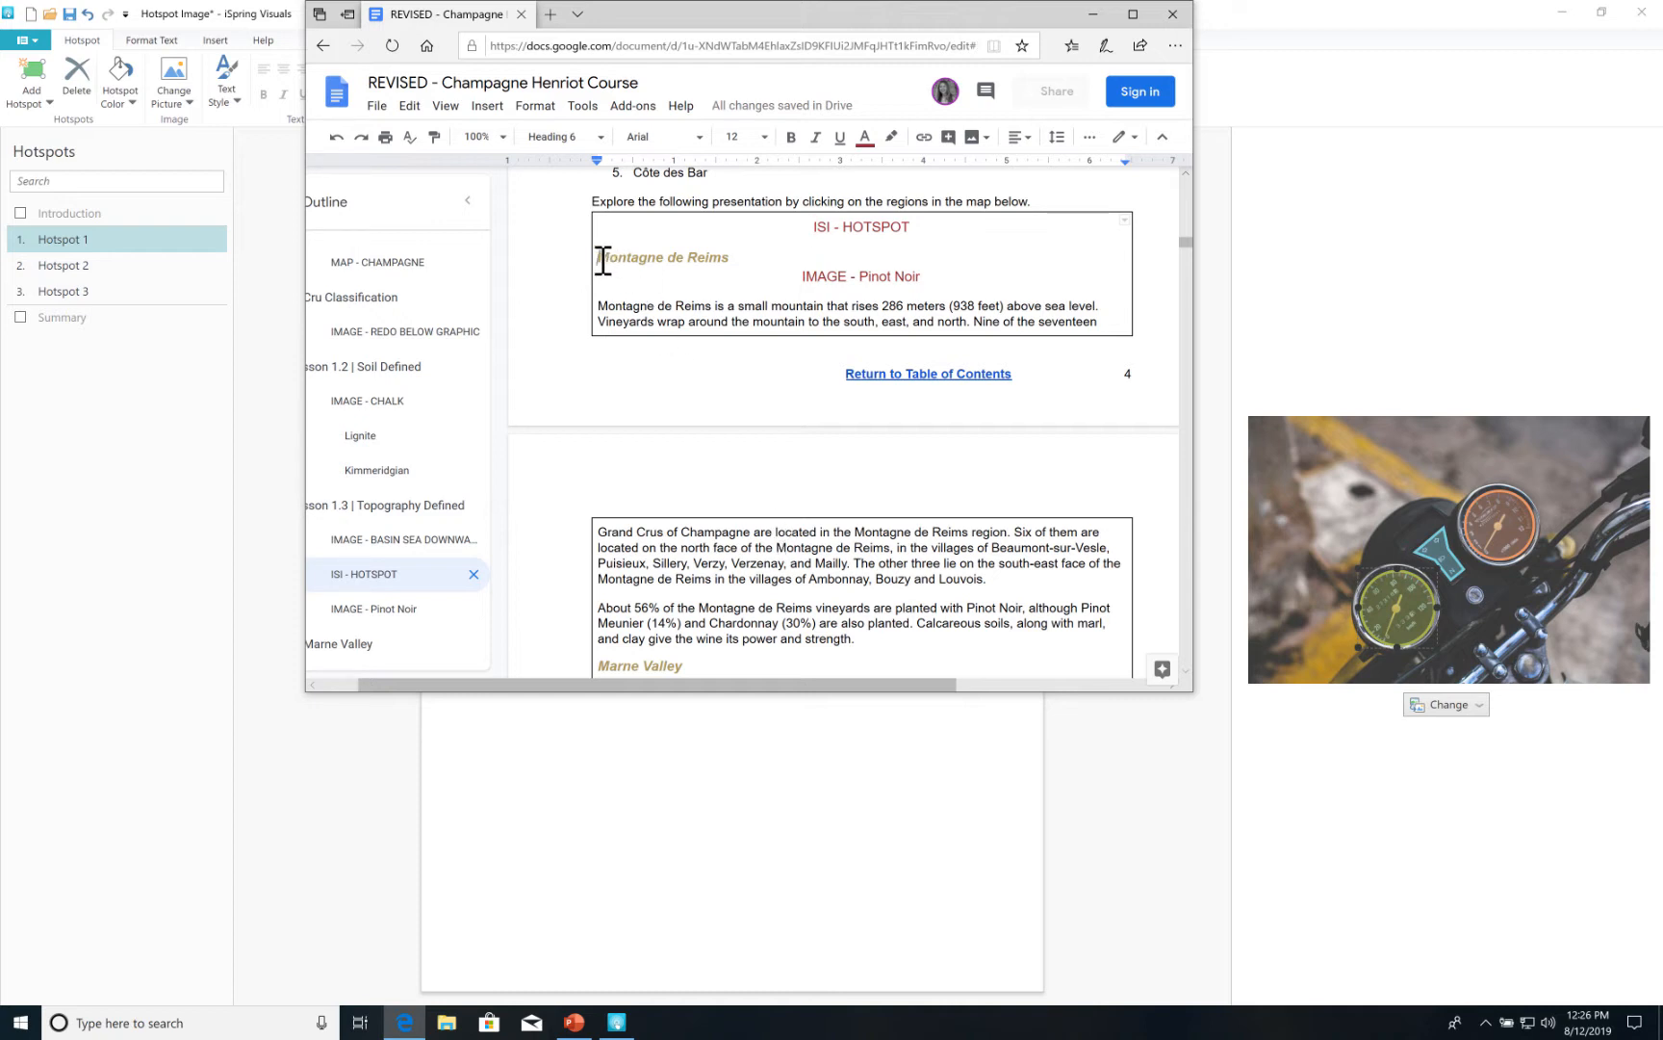
Try to select the Lesson 1.3 hotspot text from the Montagne de Reims heading through the Côte des Bar section.
drag(603, 260, 875, 604)
scroll(846, 598, down, 2)
scroll(875, 605, down, 3)
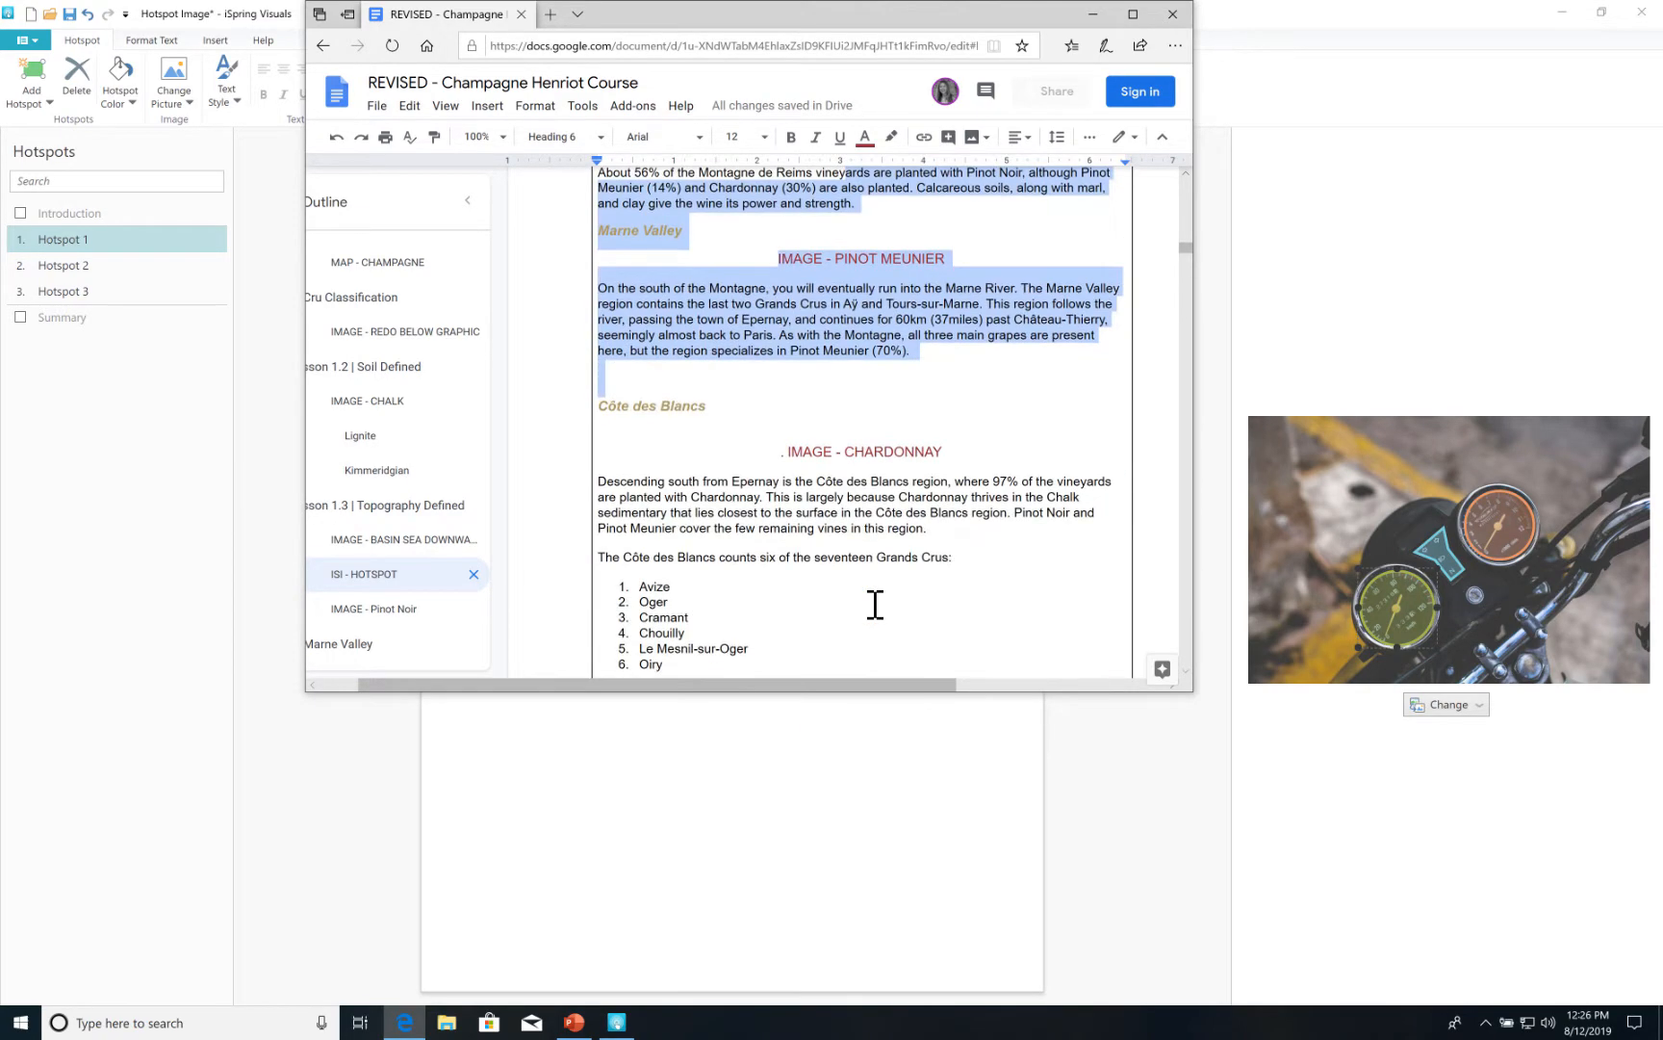
scroll(875, 605, down, 3)
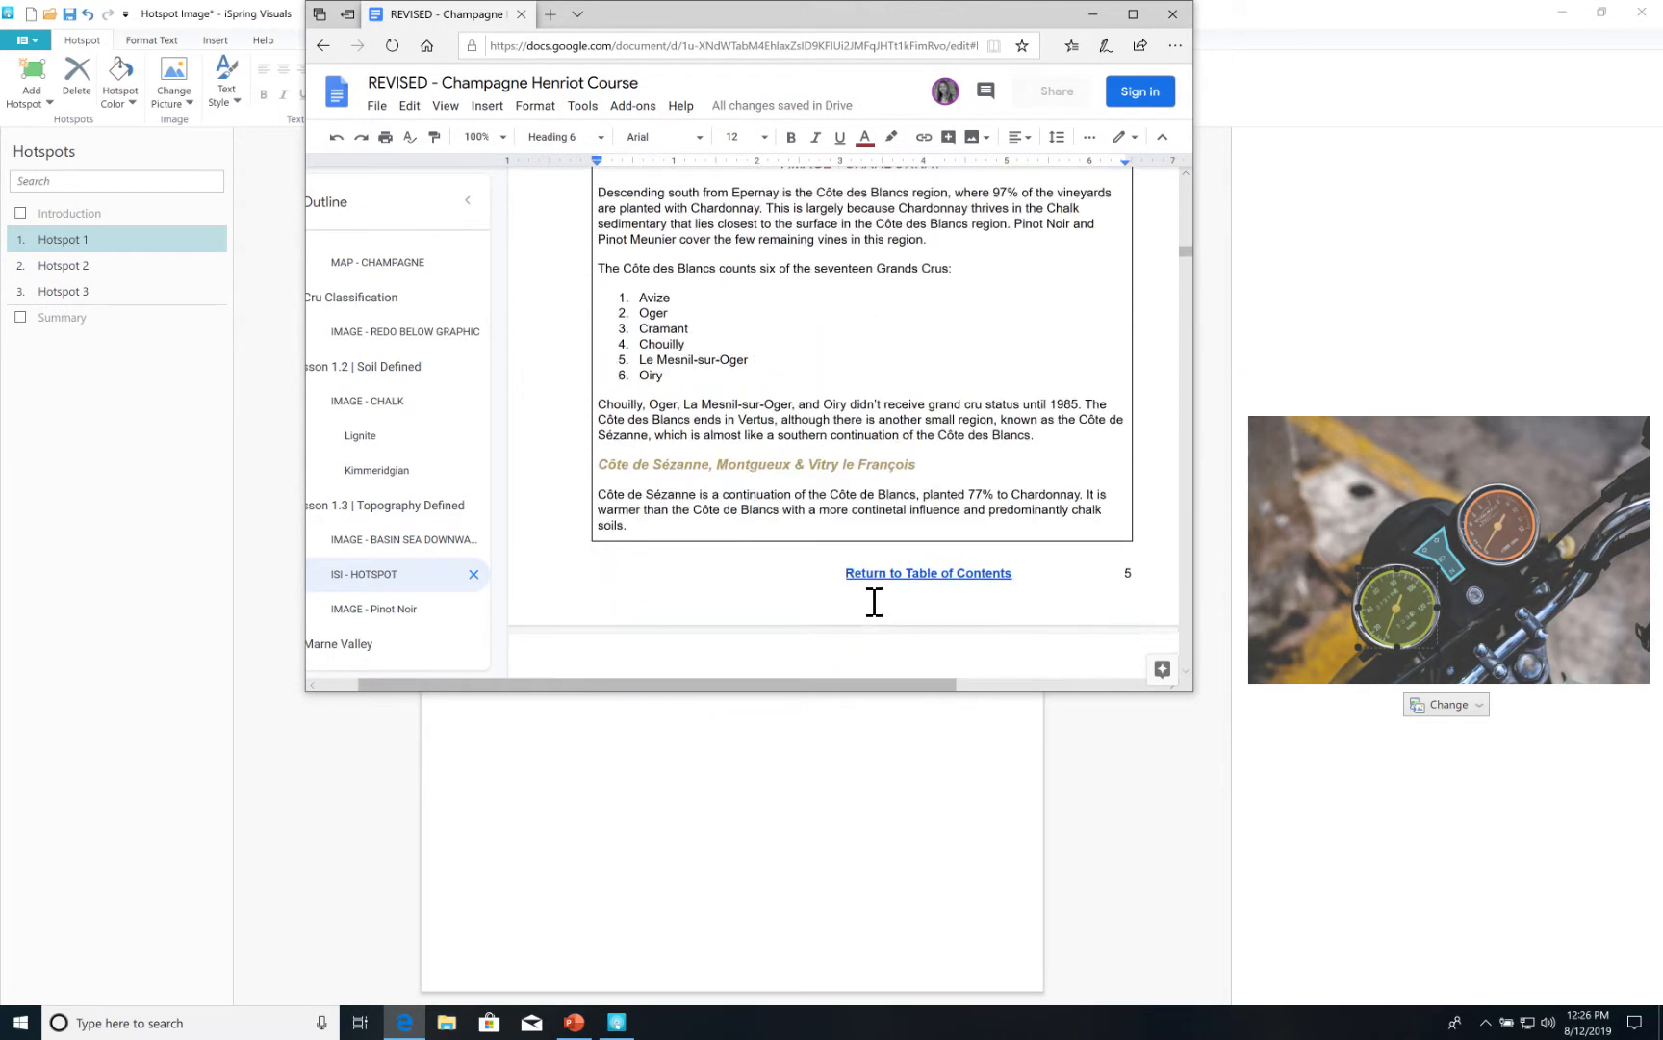
scroll(872, 598, up, 1)
scroll(850, 570, down, 1)
scroll(1040, 553, down, 1)
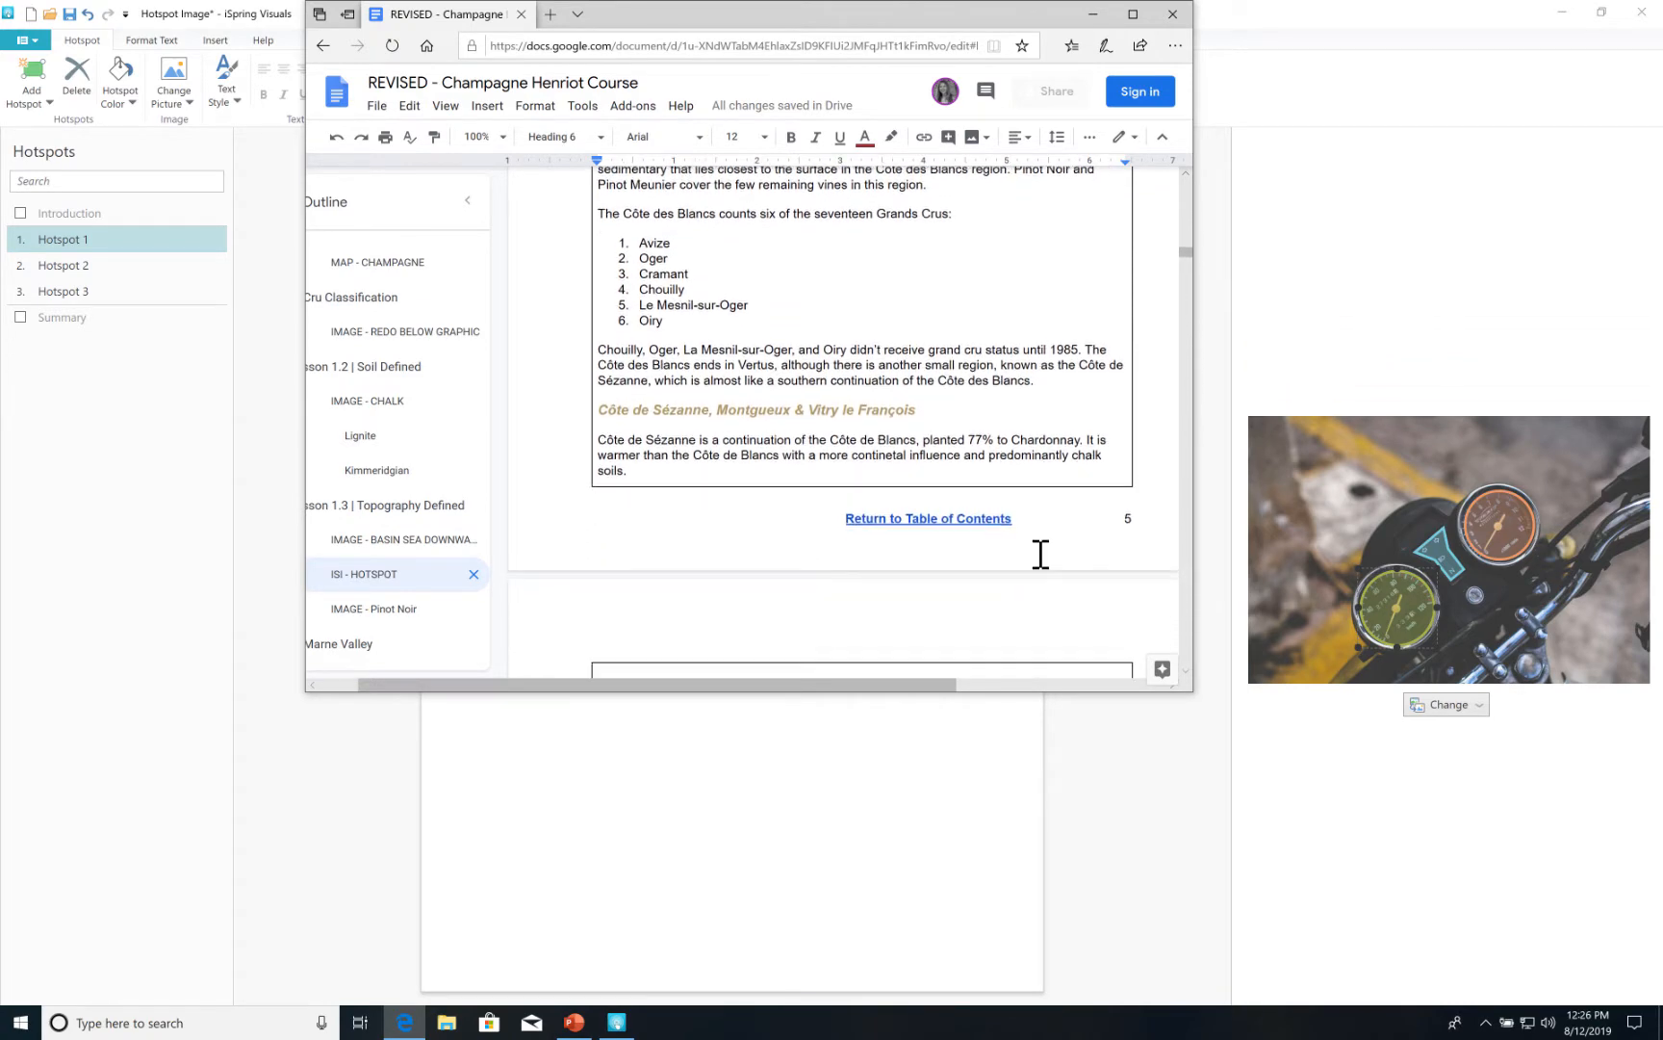
scroll(1081, 597, down, 1)
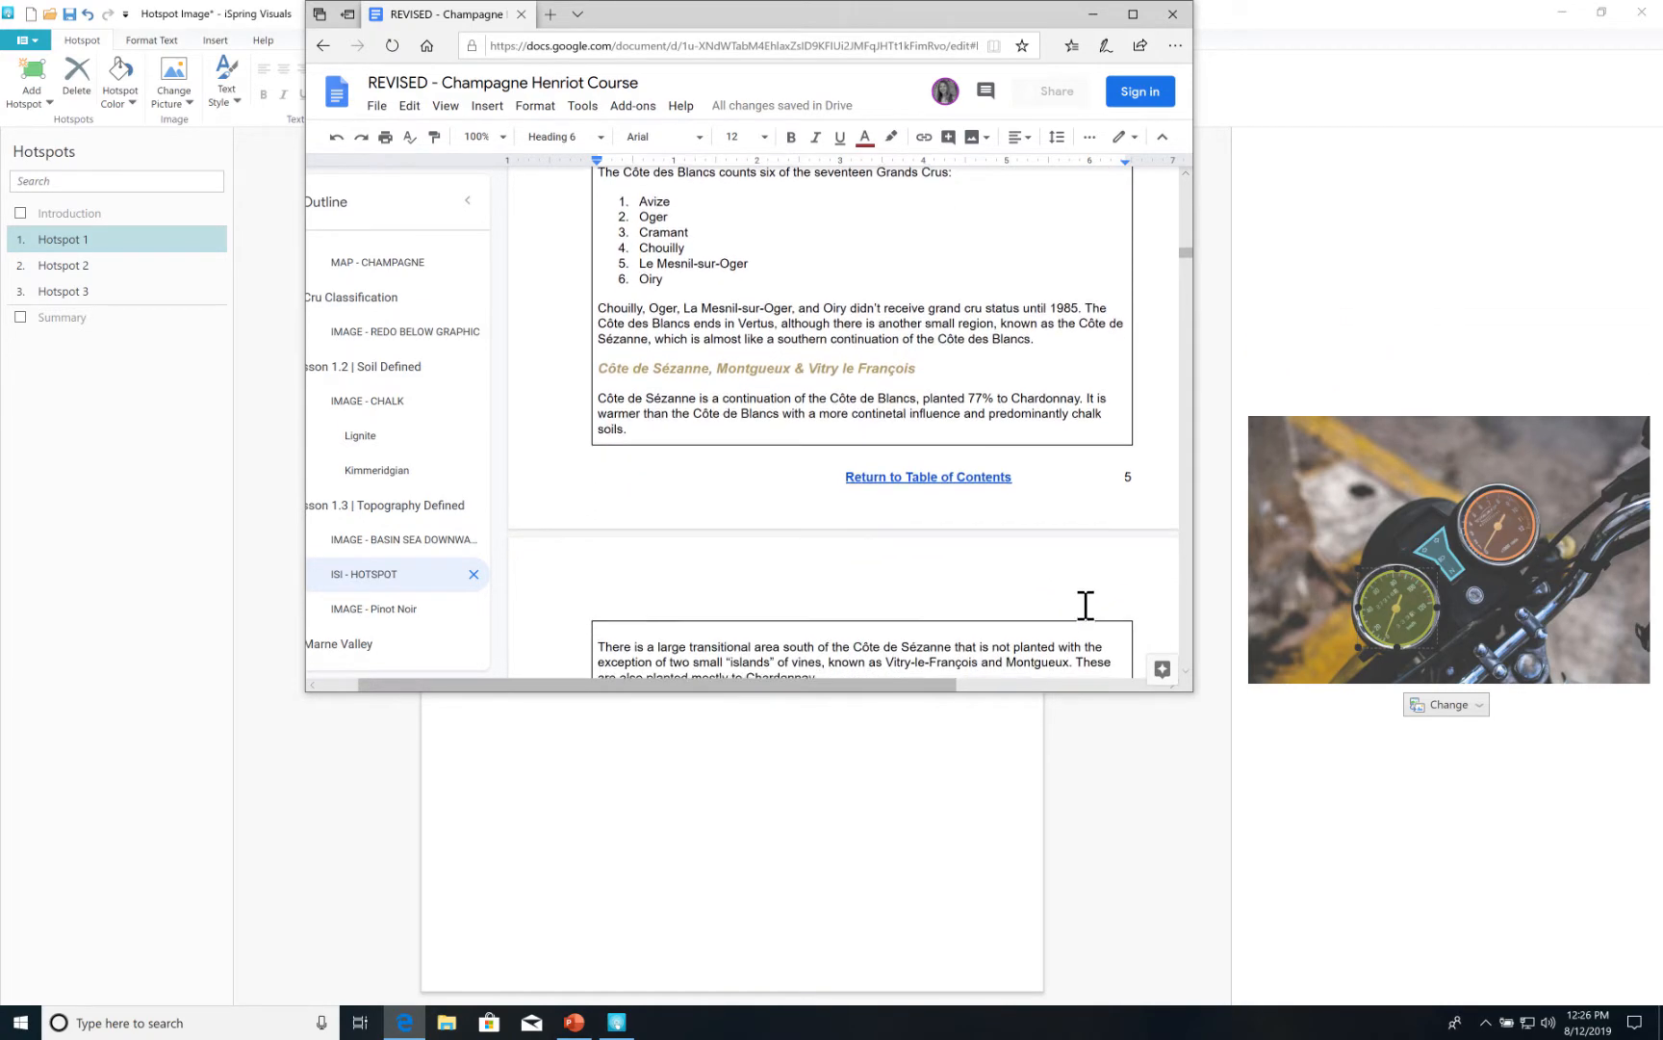
scroll(1076, 616, down, 8)
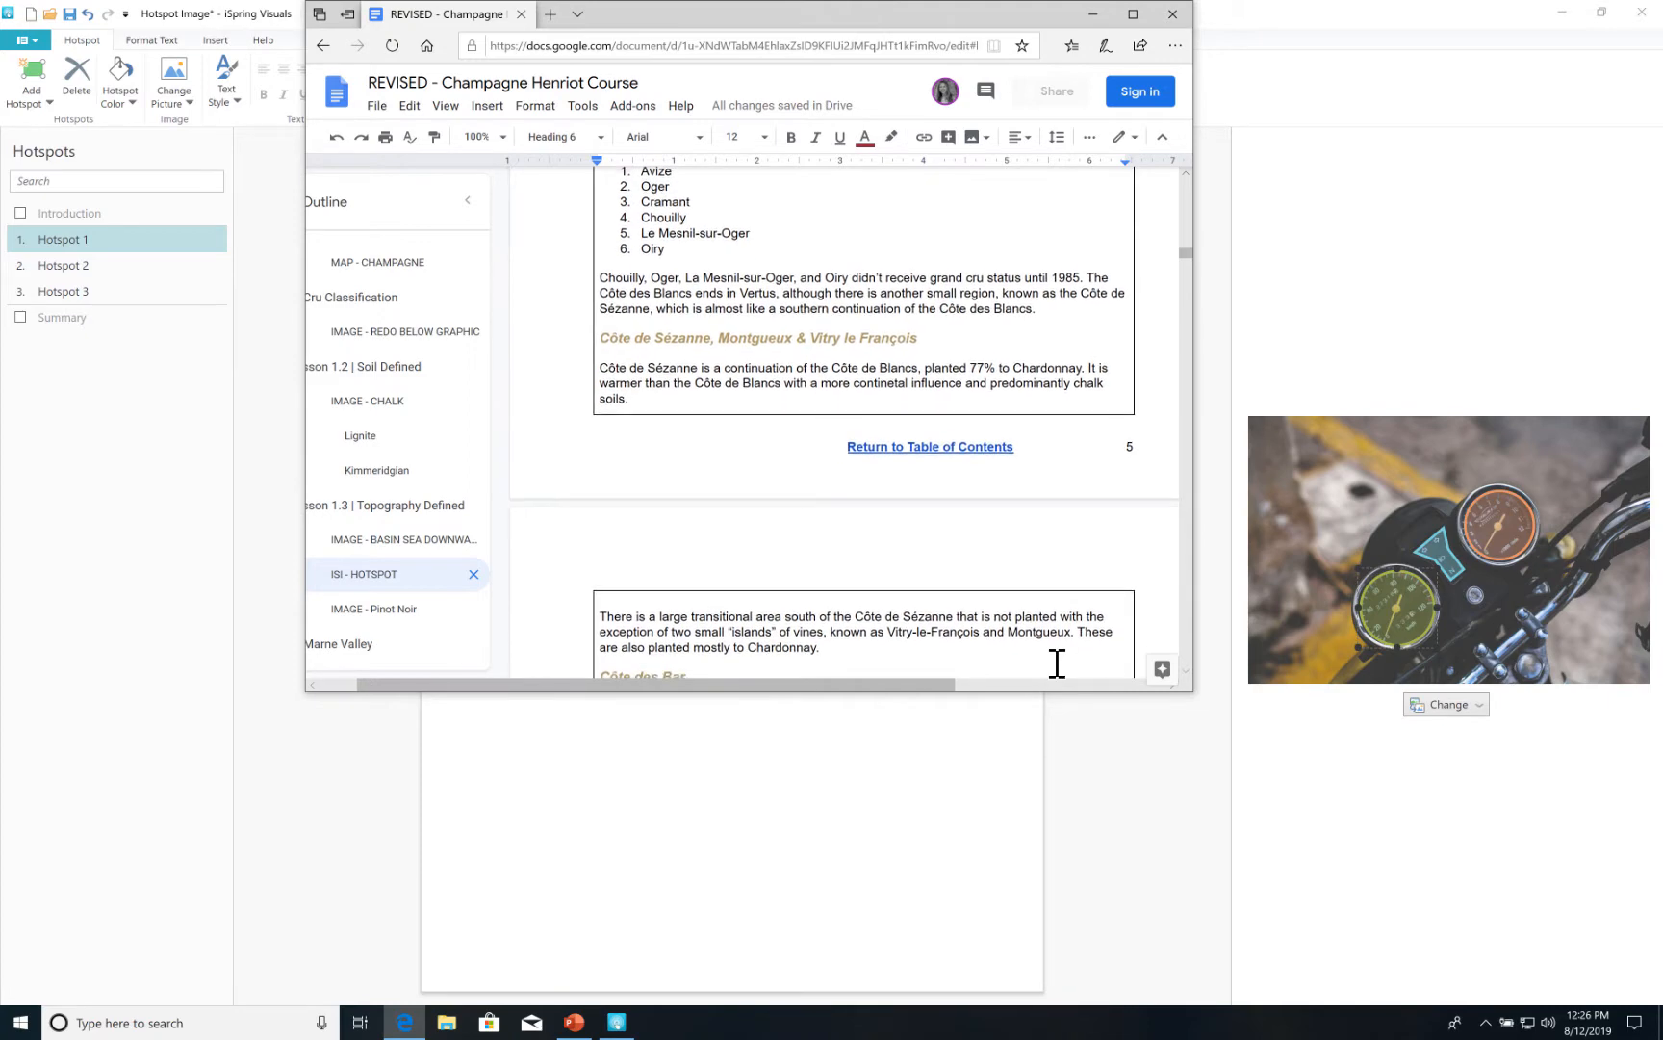
scroll(1040, 510, up, 3)
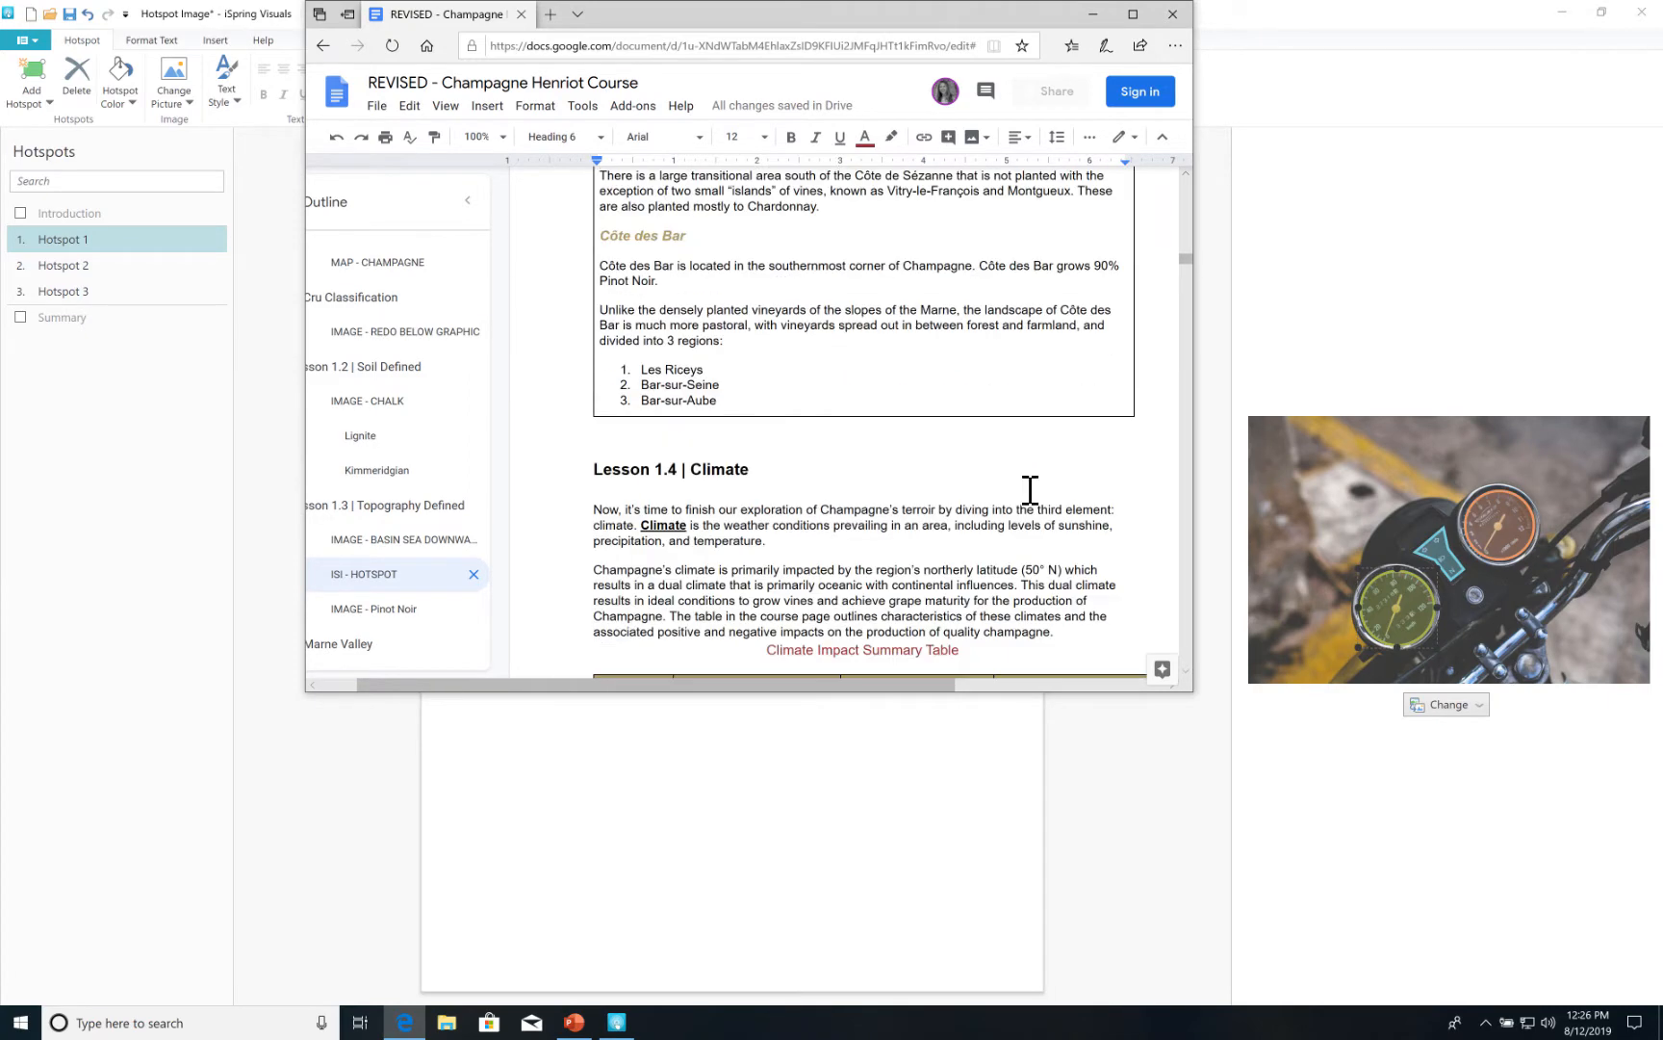
scroll(1026, 488, down, 3)
scroll(980, 476, down, 3)
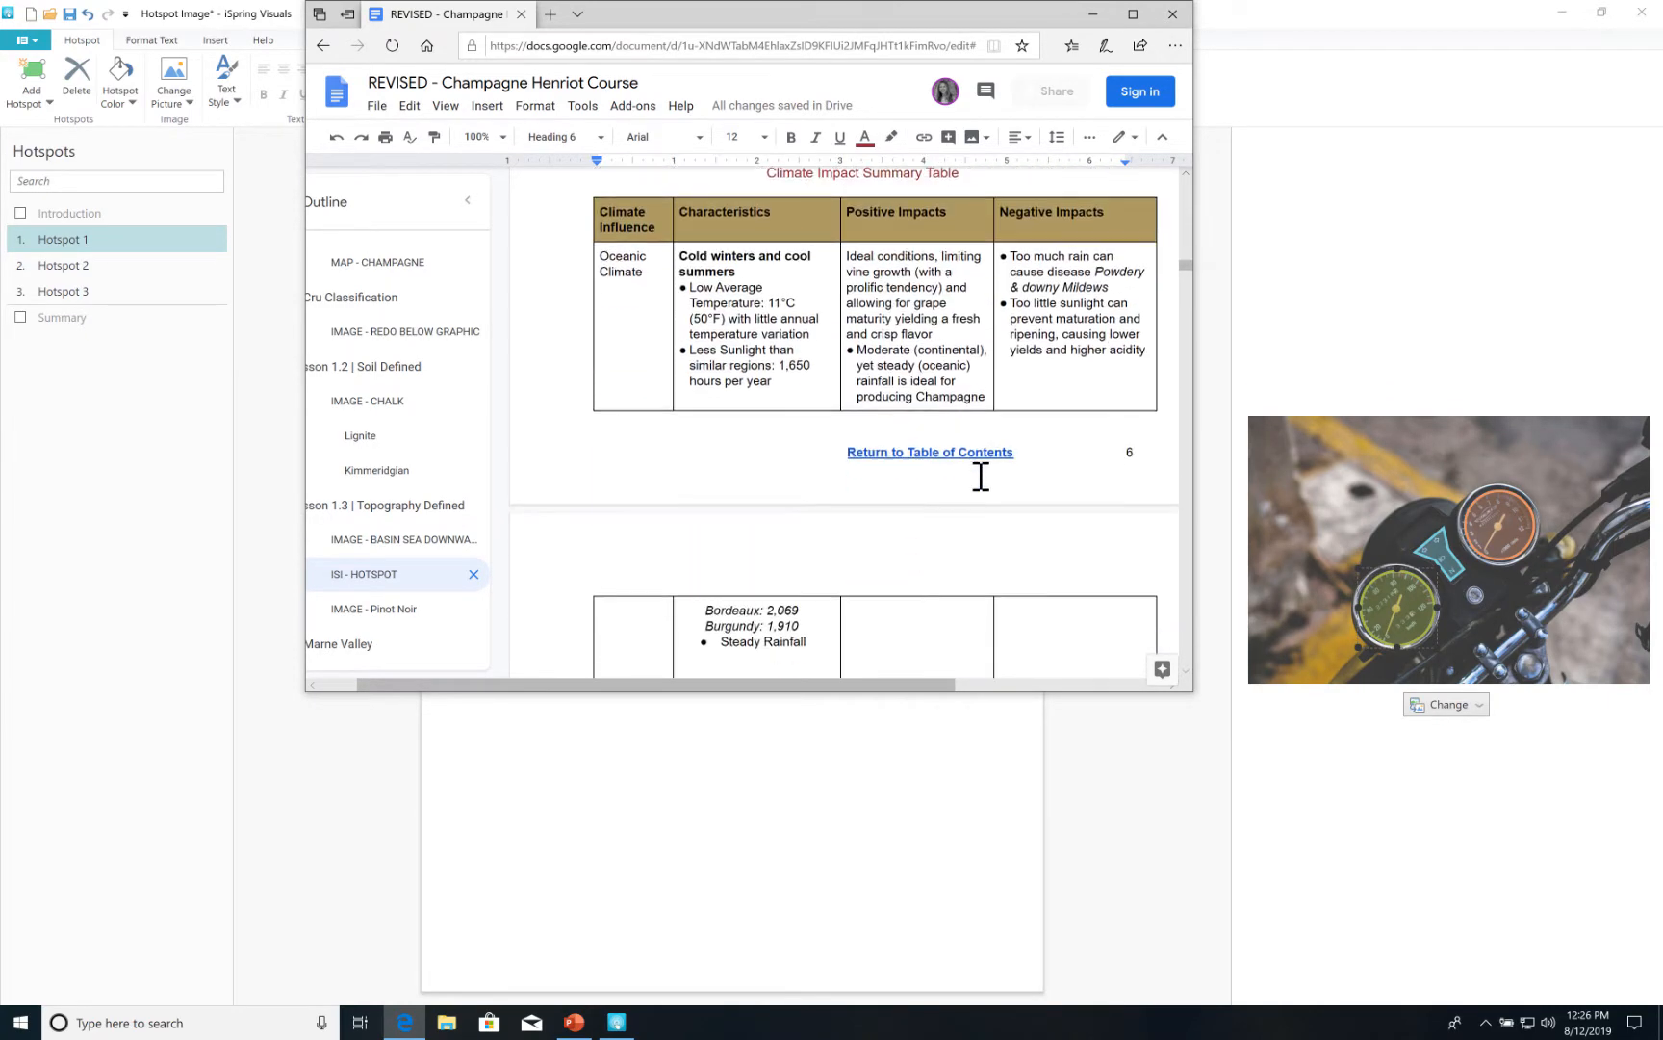
Bring up Lesson 2.1 | Grapes in an enlarged browser window with the document outline and print layout turned off.
drag(1188, 272, 1180, 189)
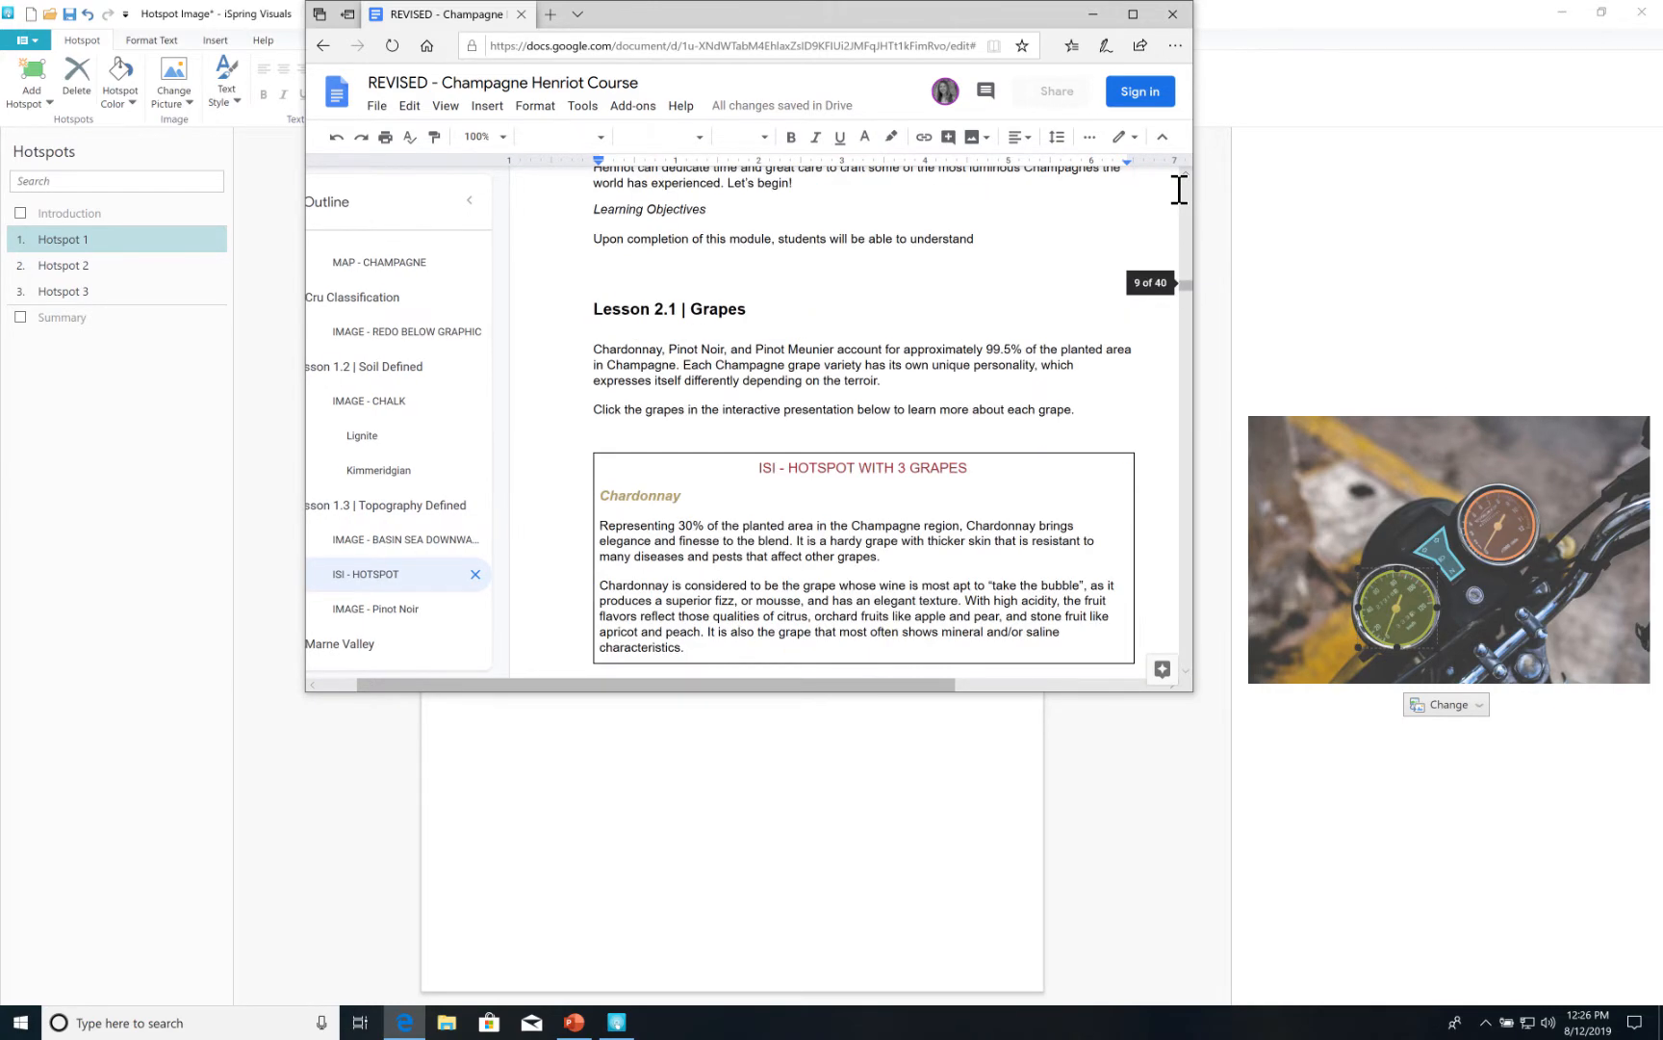
scroll(930, 463, down, 2)
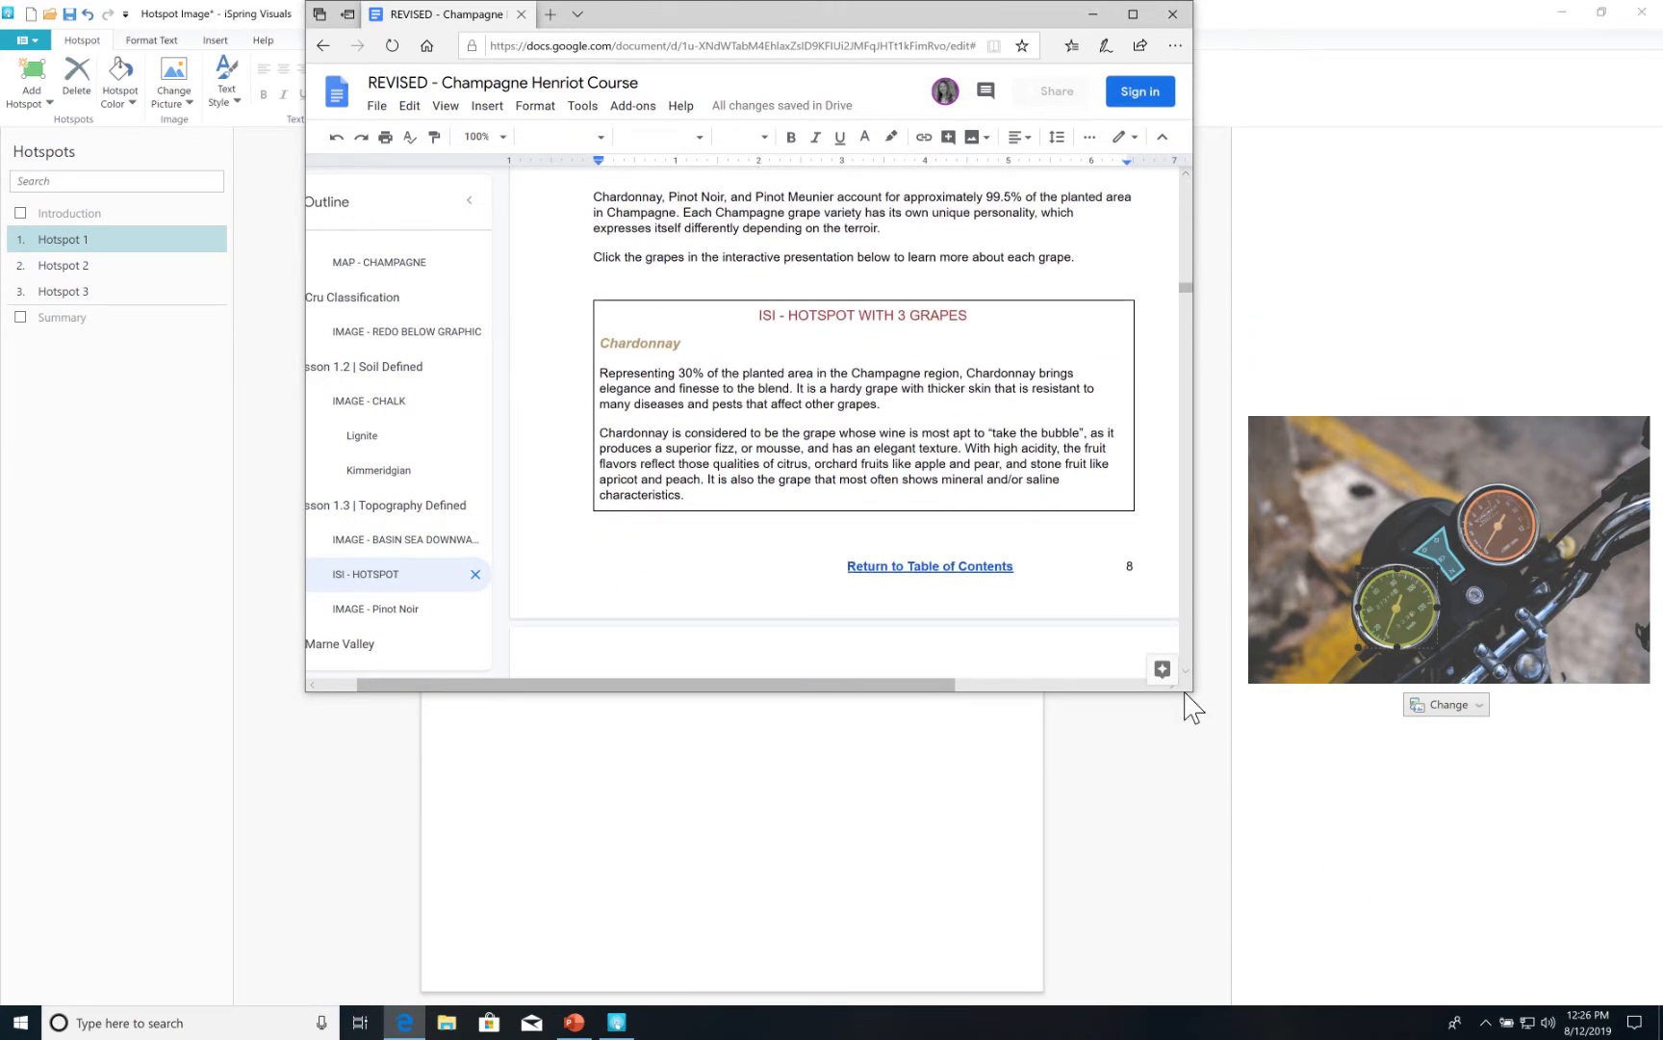
drag(1192, 691, 1425, 1030)
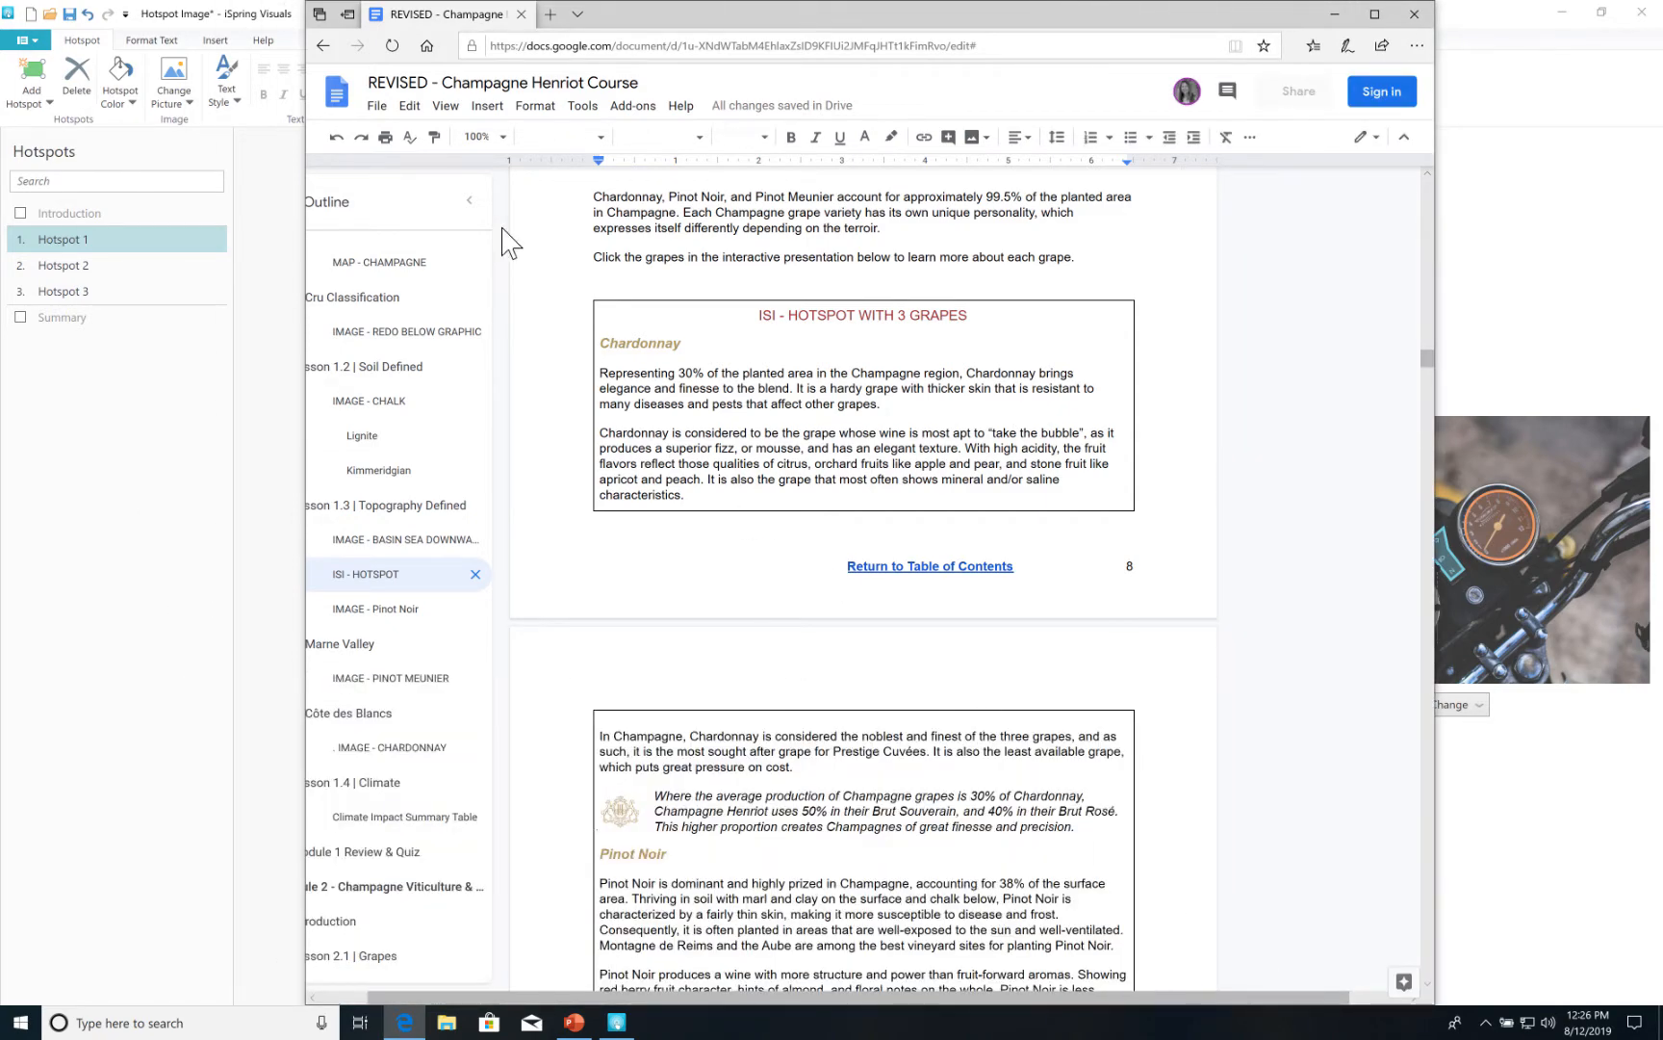
click(466, 206)
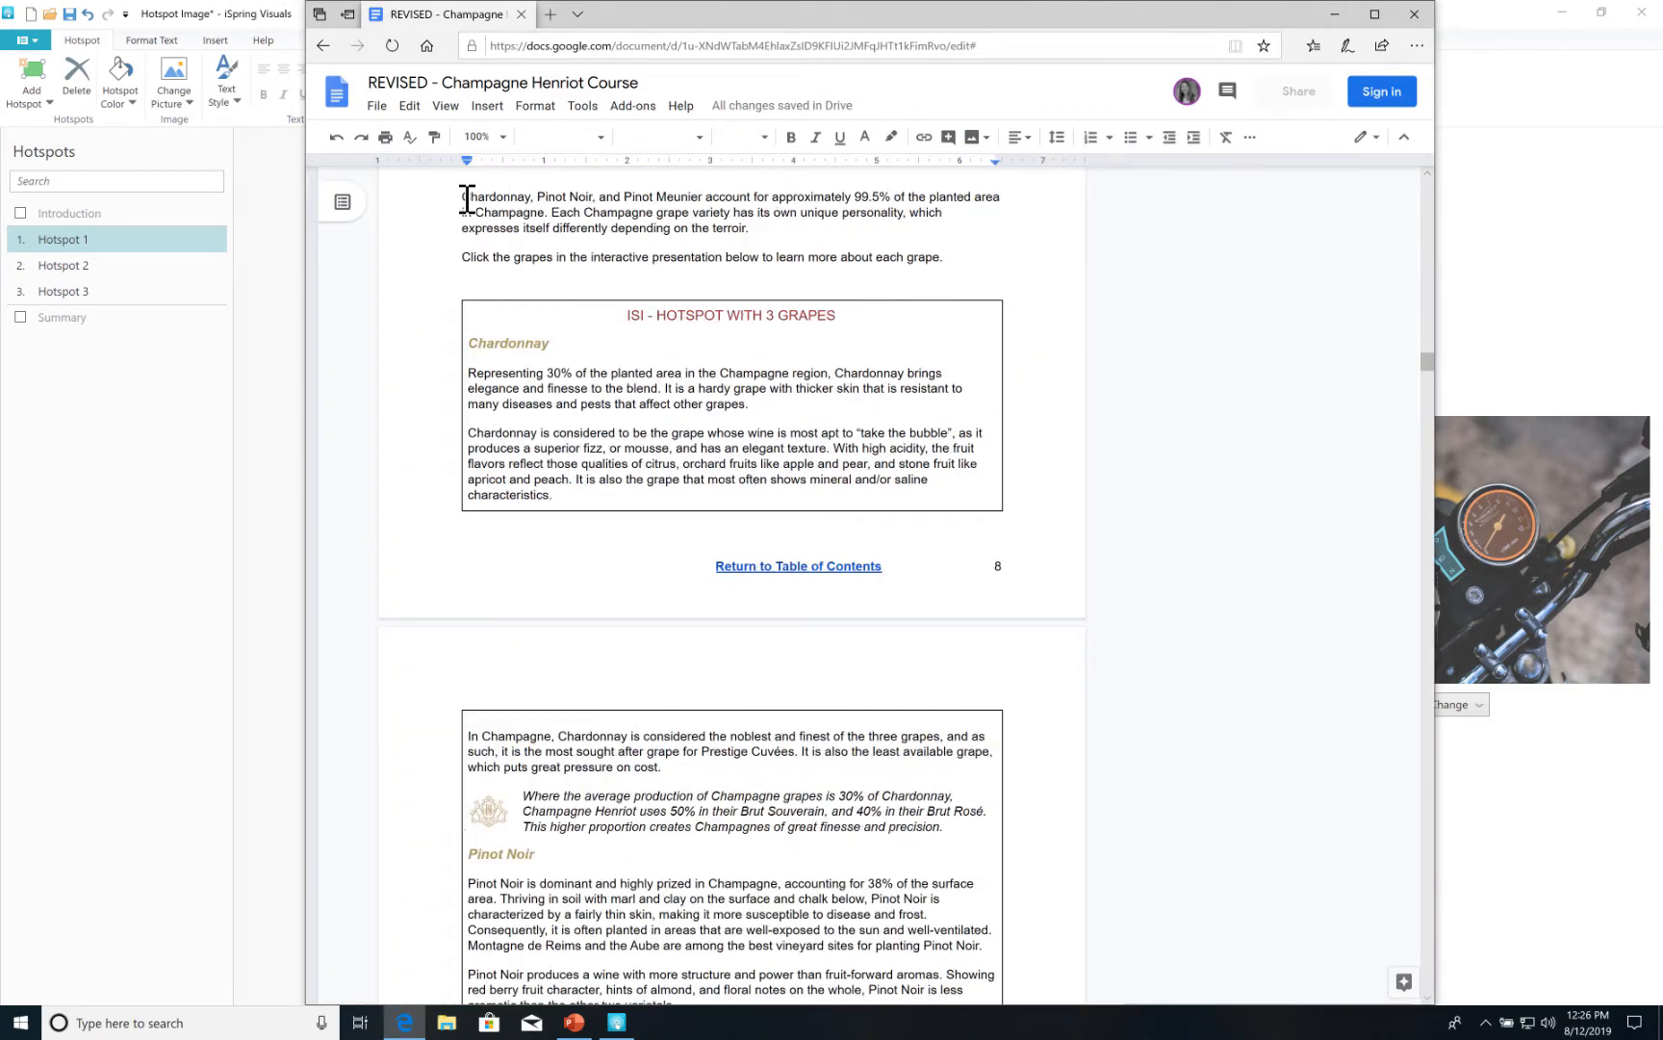
click(446, 106)
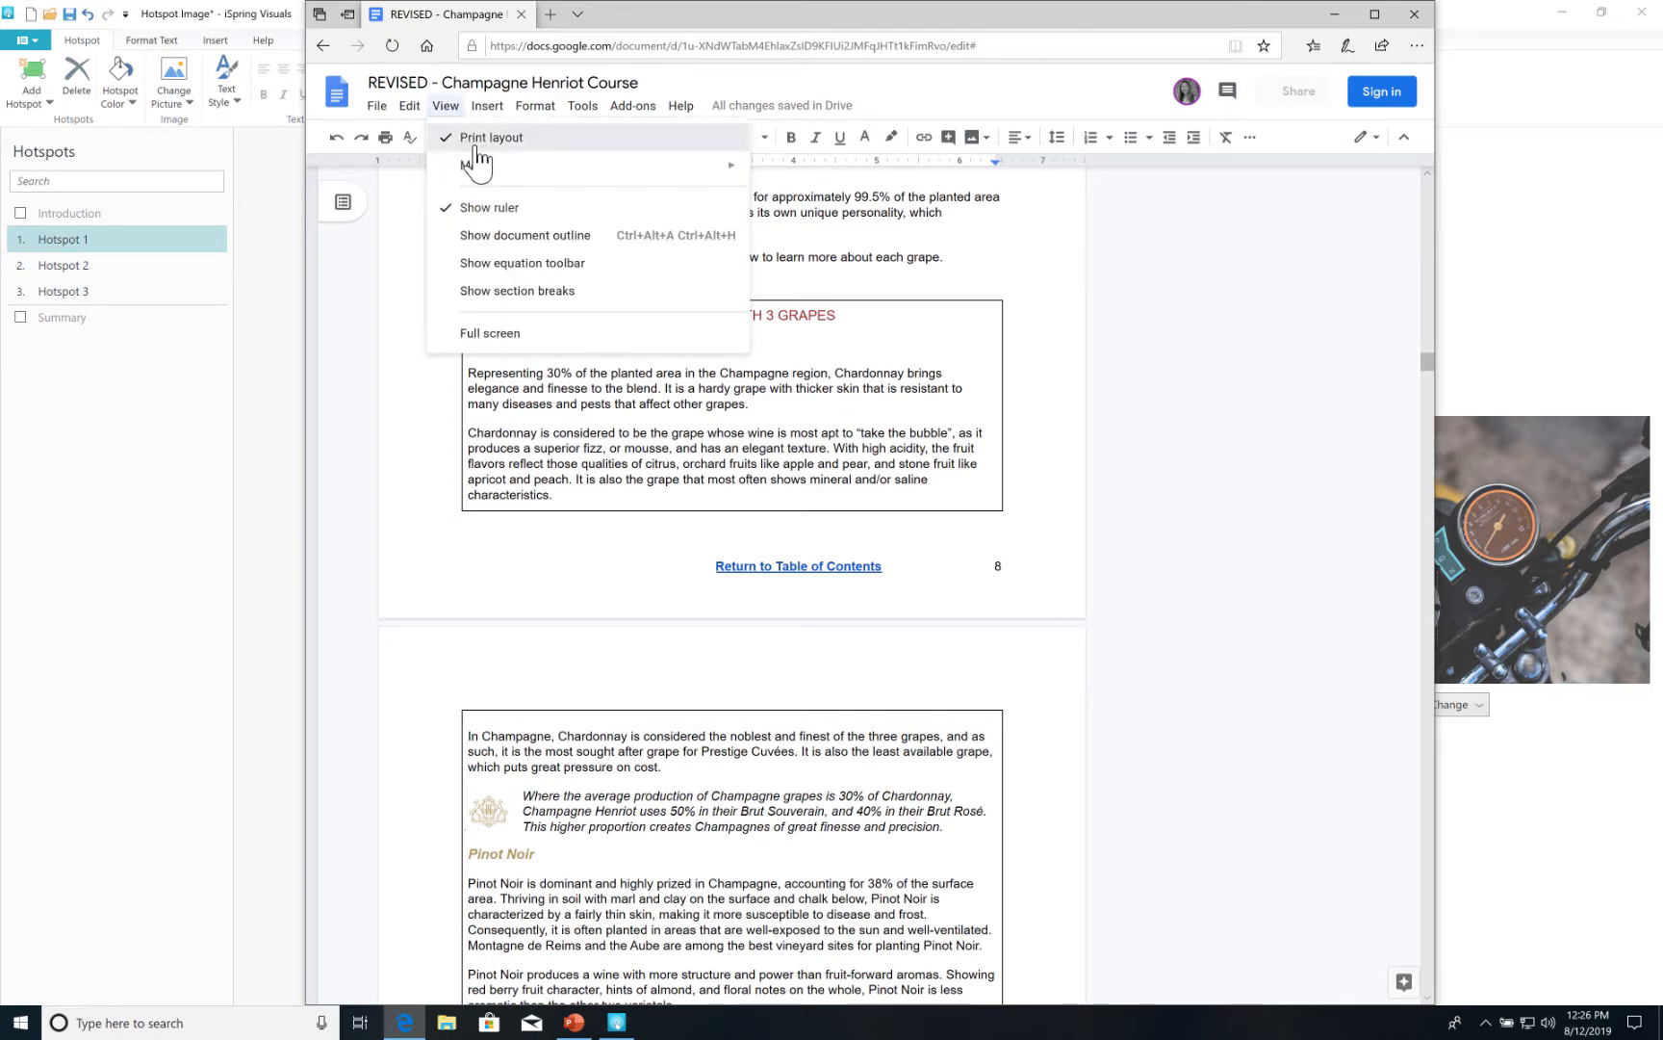
click(475, 144)
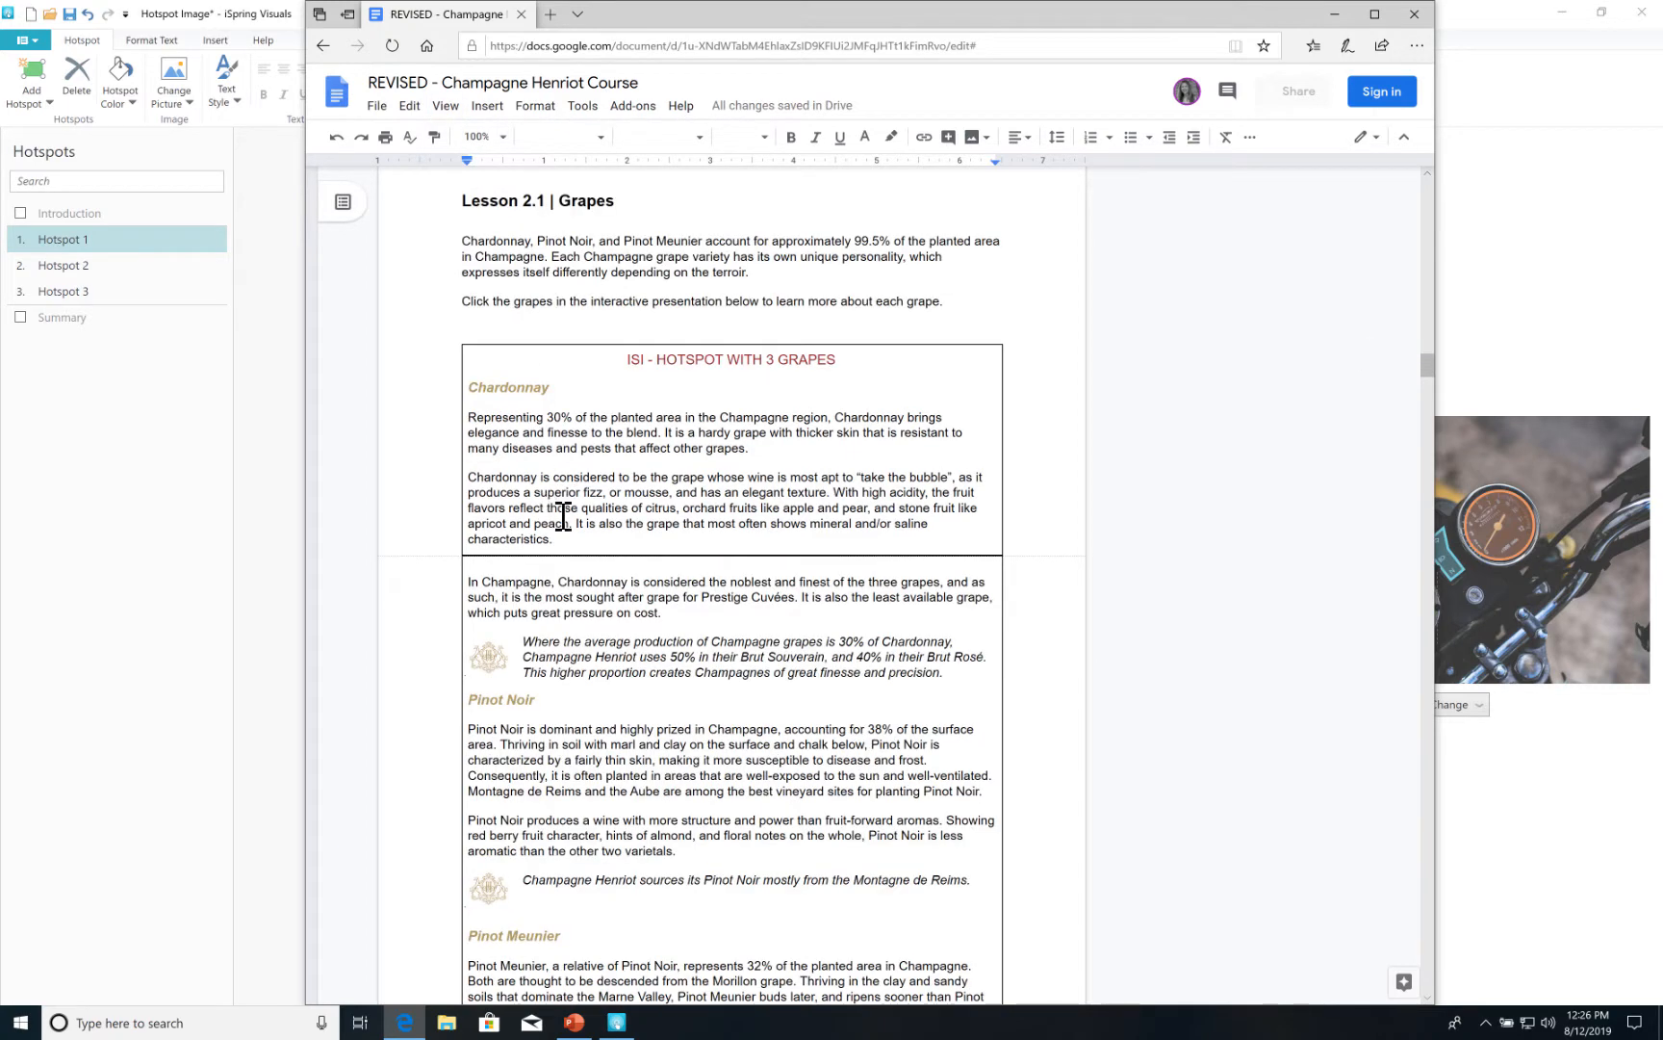
Try to select the grape hotspot text from the Chardonnay heading through the Other Grapes paragraph.
scroll(563, 515, down, 2)
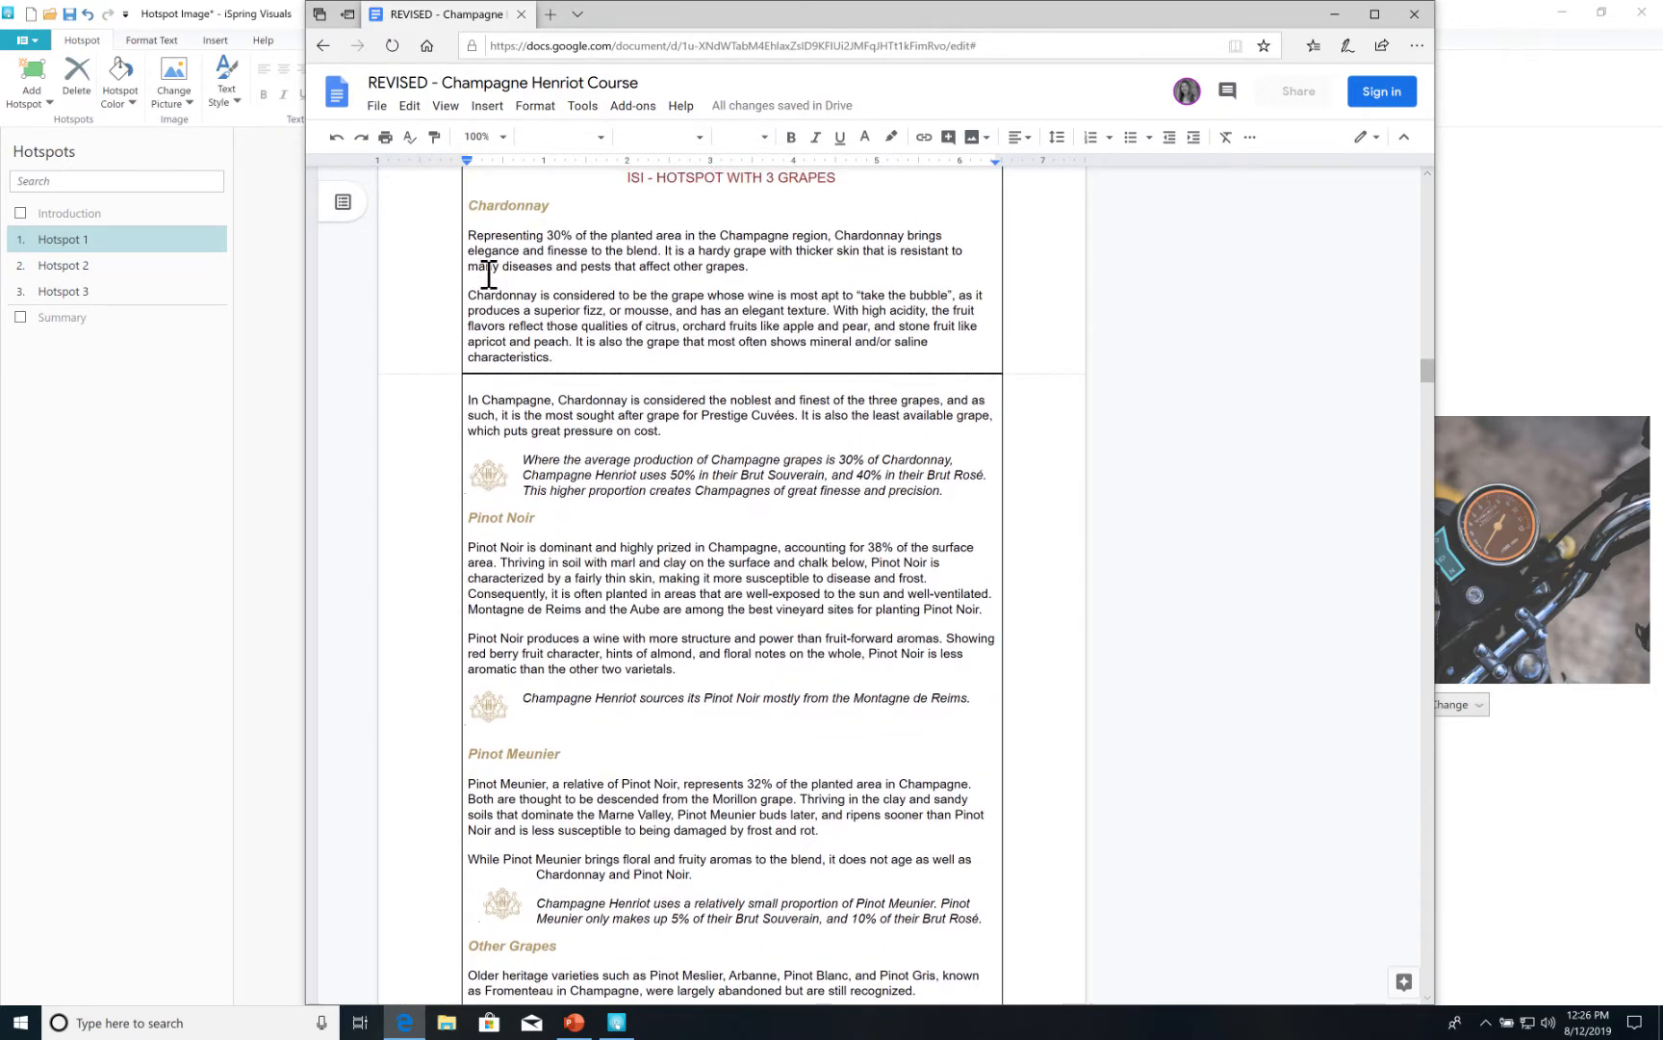
drag(467, 203, 902, 922)
click(905, 919)
scroll(902, 929, down, 3)
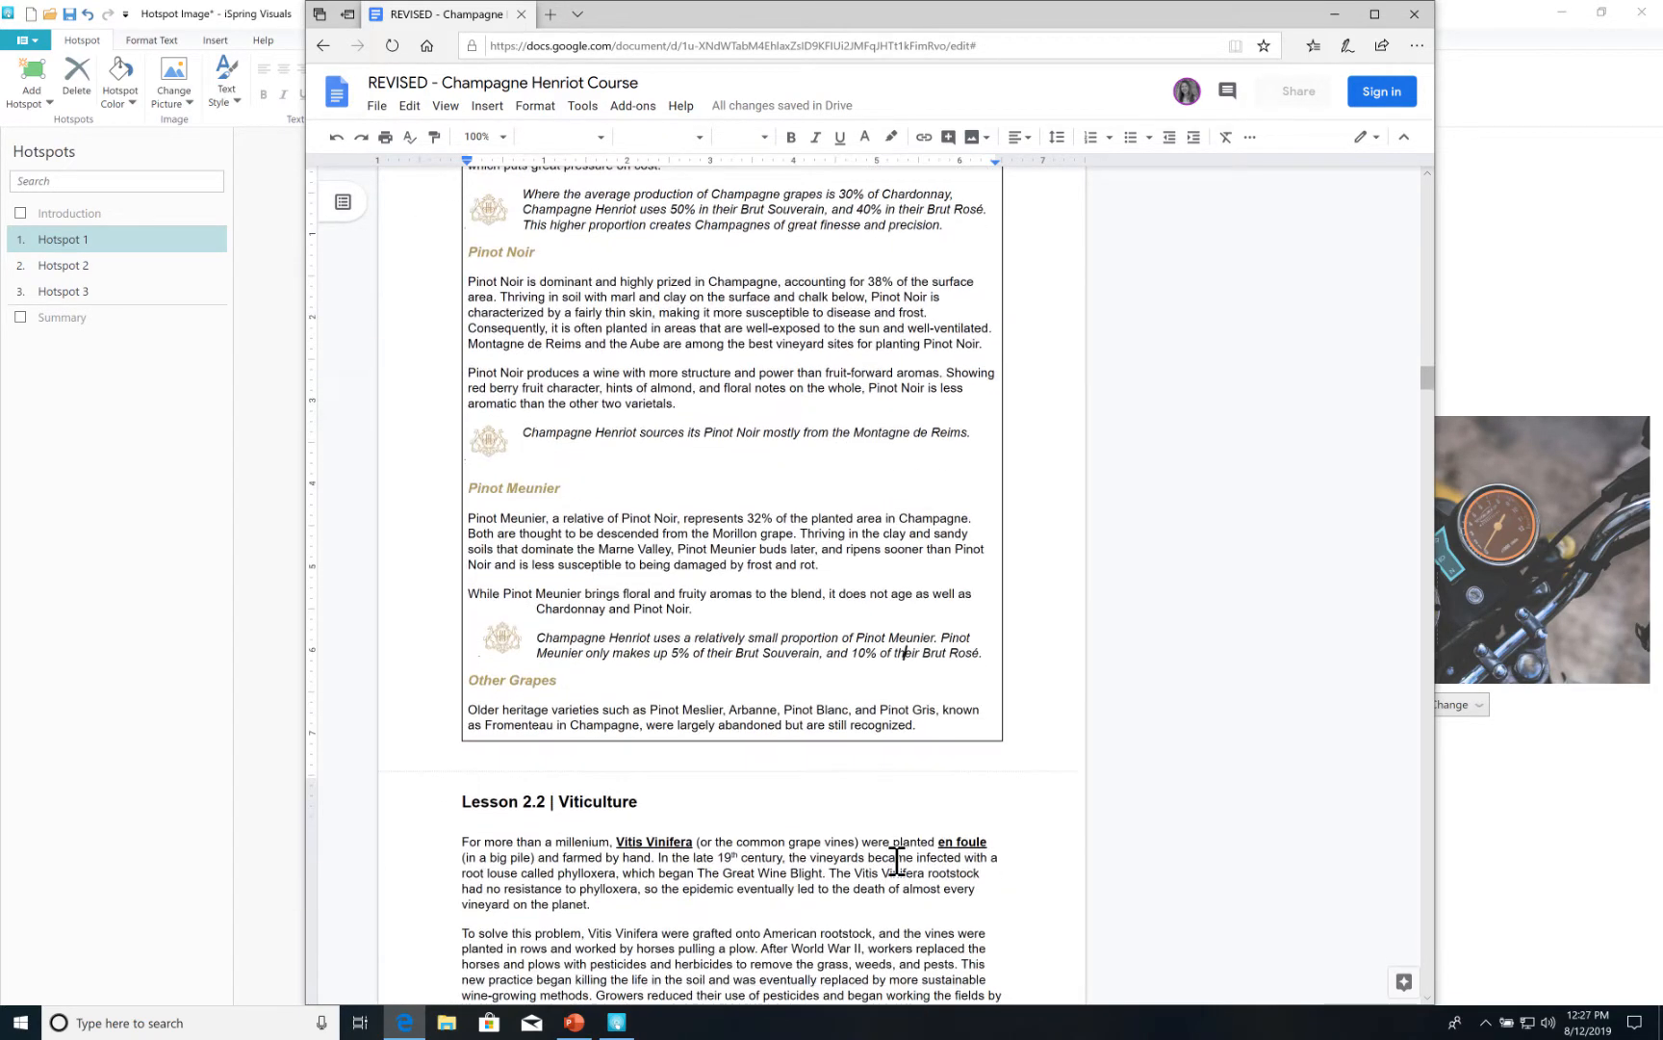
mouse_move(897, 859)
mouse_down()
mouse_move(890, 687)
mouse_move(917, 710)
mouse_up()
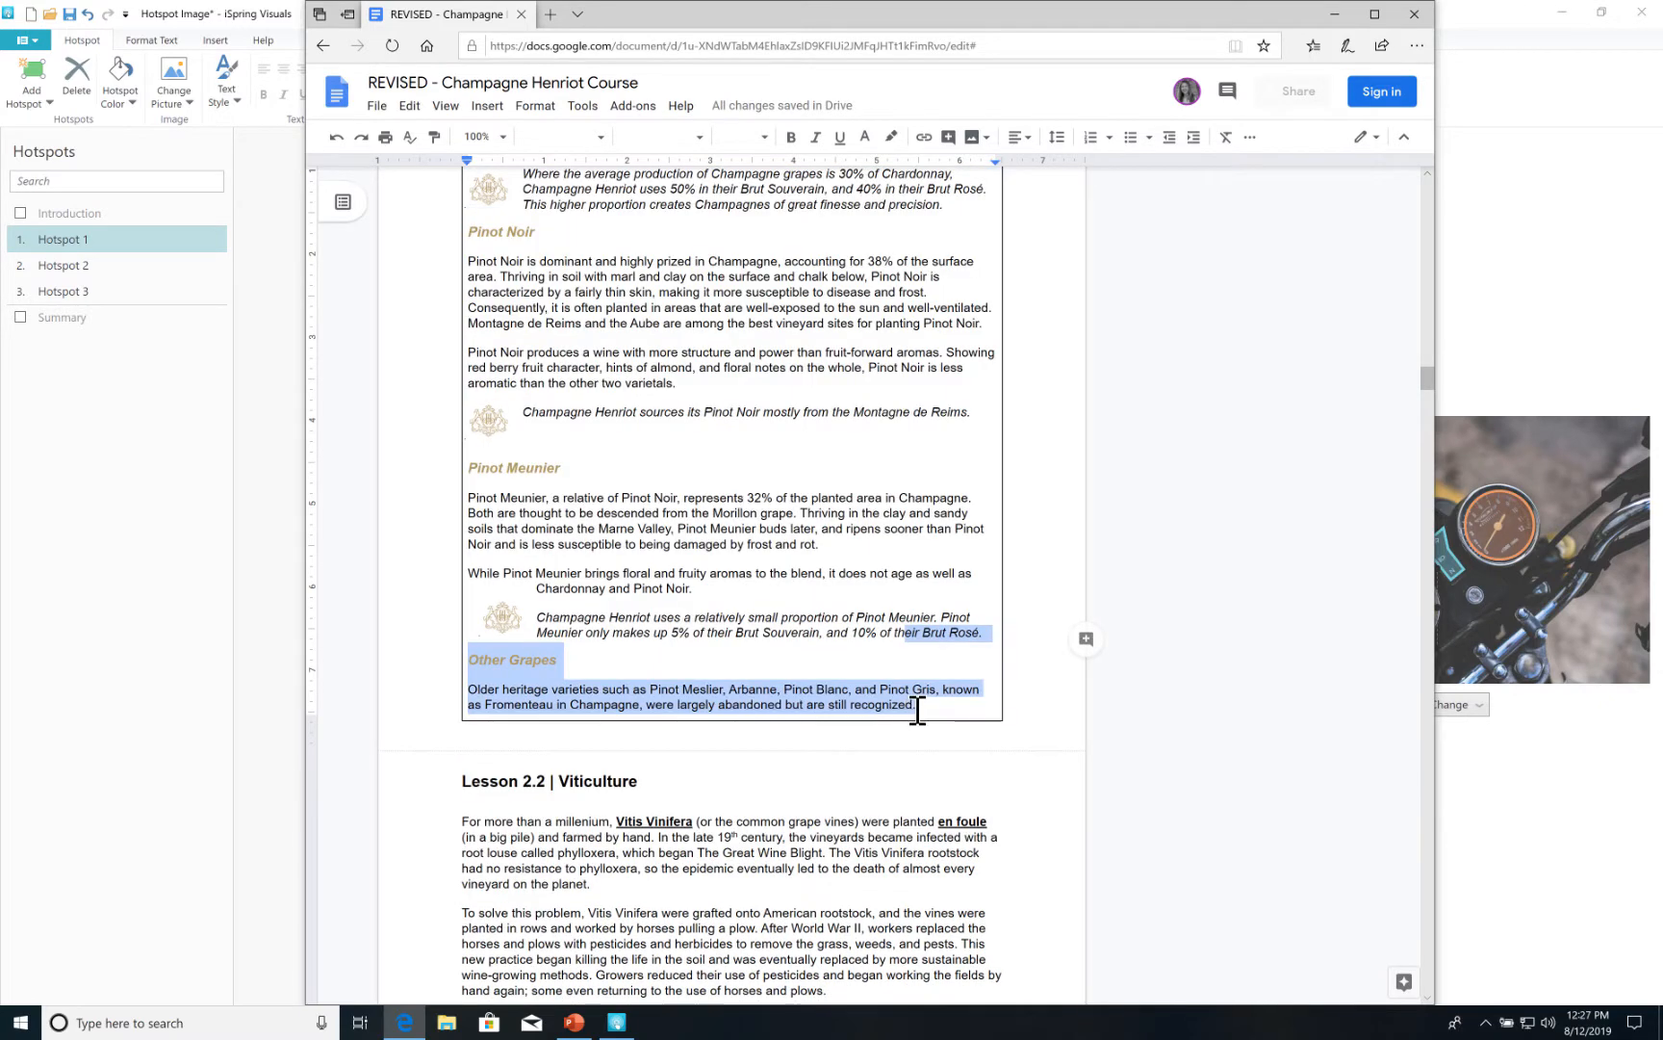
Copy the Lesson 2.1 hotspot text from the Chardonnay heading through the end of the Other Grapes paragraph.
click(918, 711)
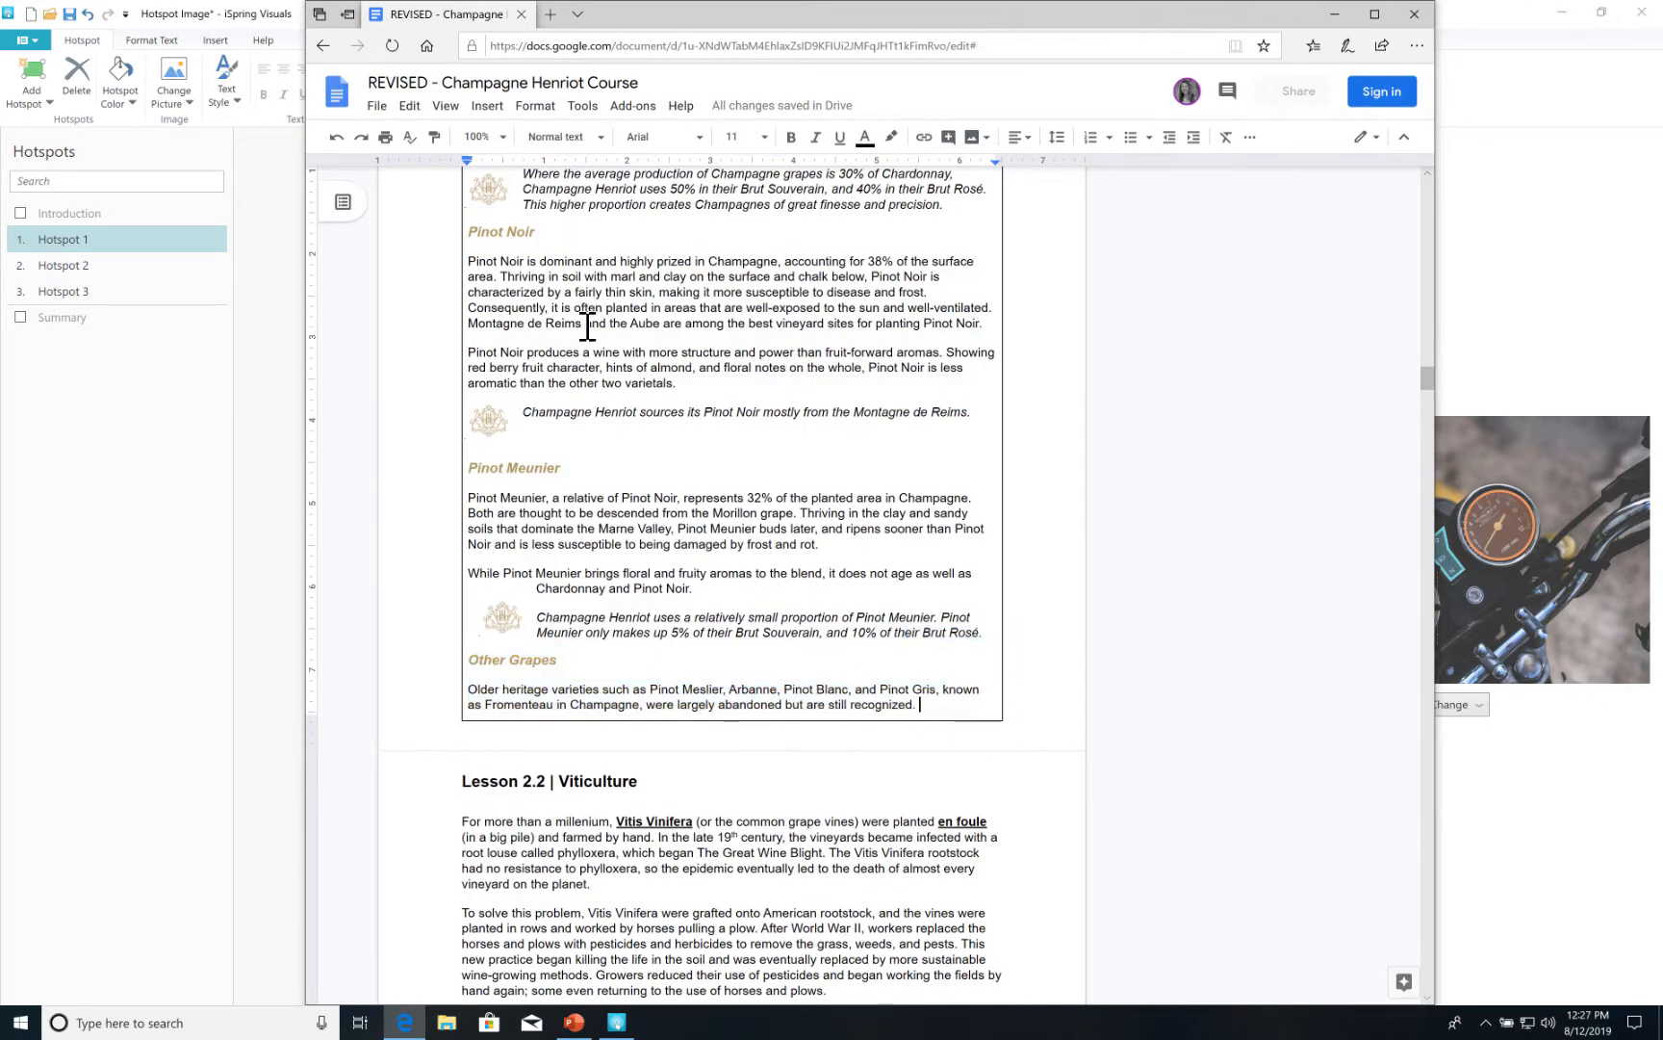
shift+click(463, 207)
scroll(464, 209, up, 5)
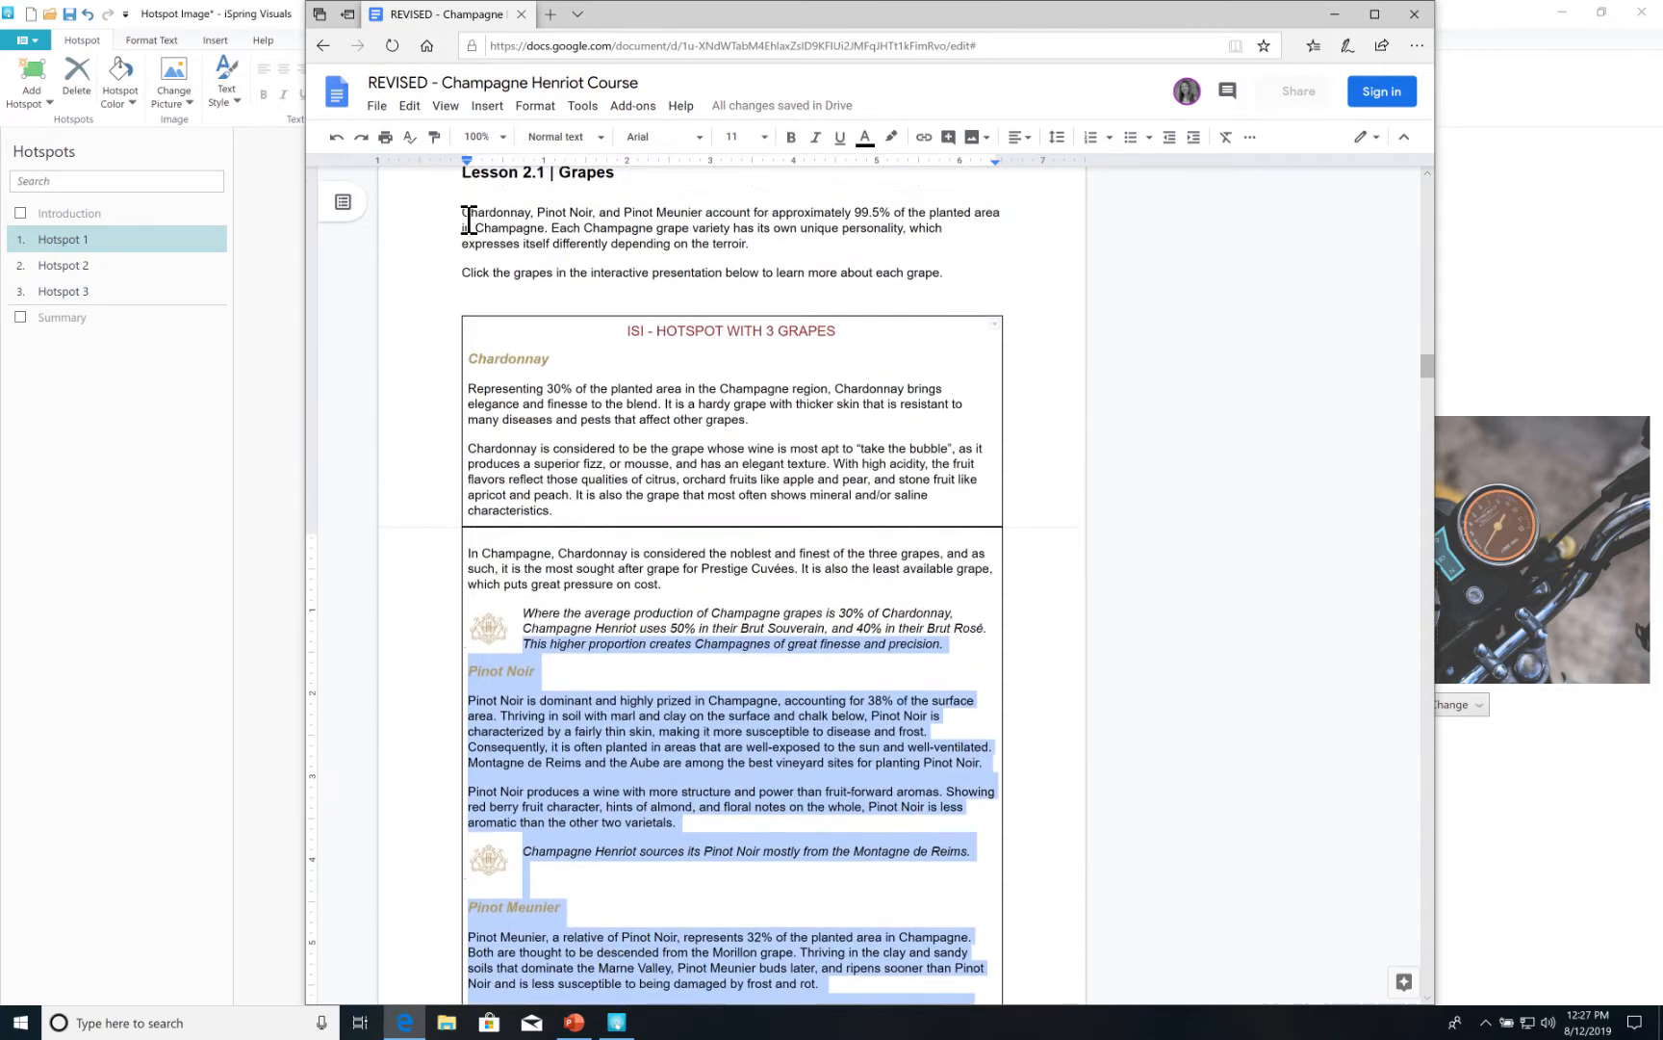
shift+click(486, 380)
scroll(476, 380, up, 1)
drag(475, 380, 468, 435)
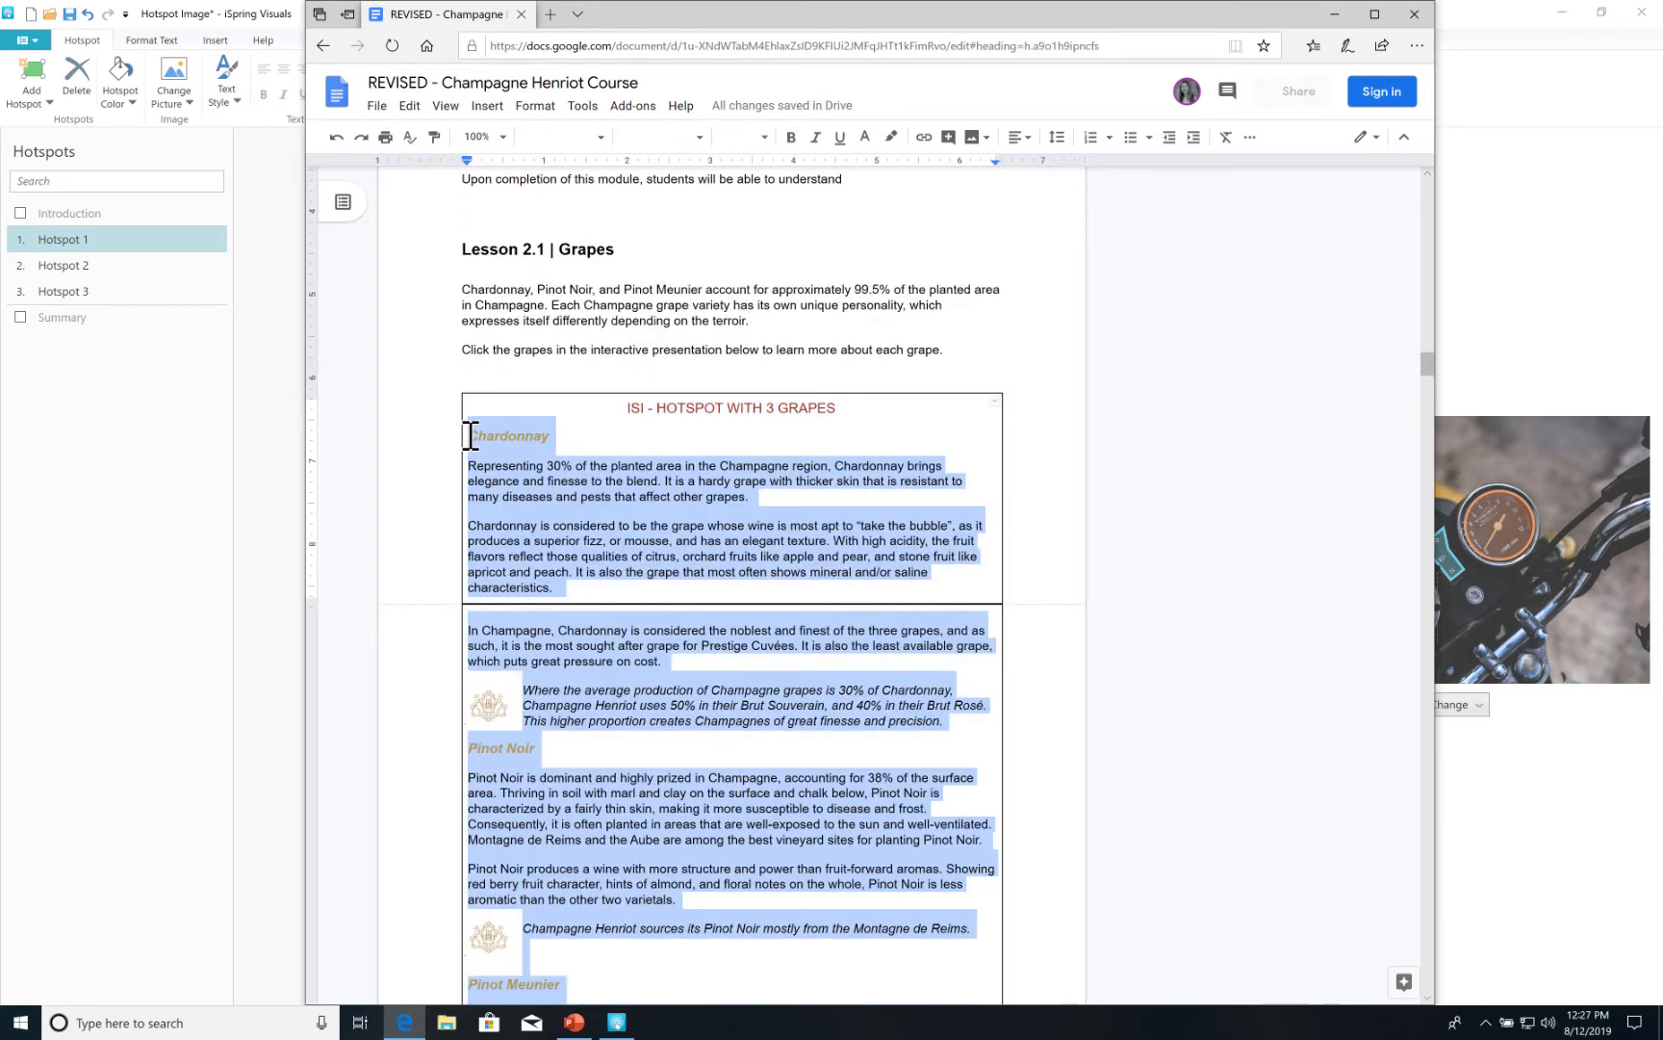
right_click(527, 453)
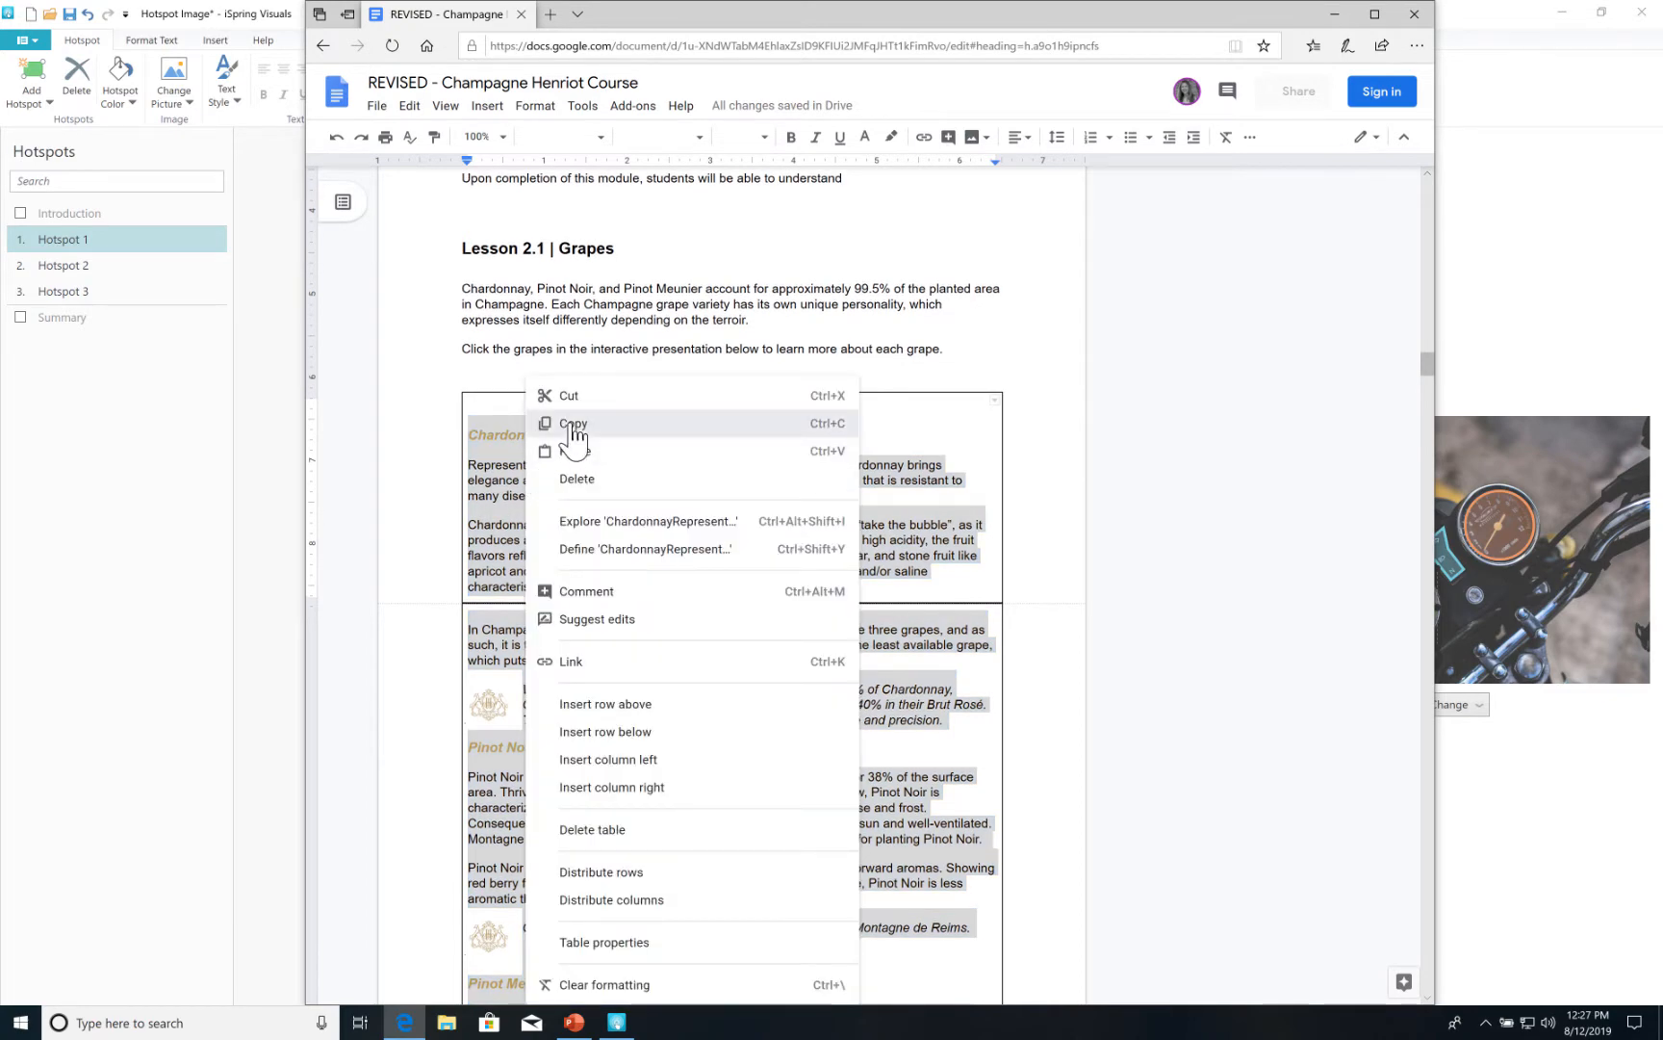
click(573, 427)
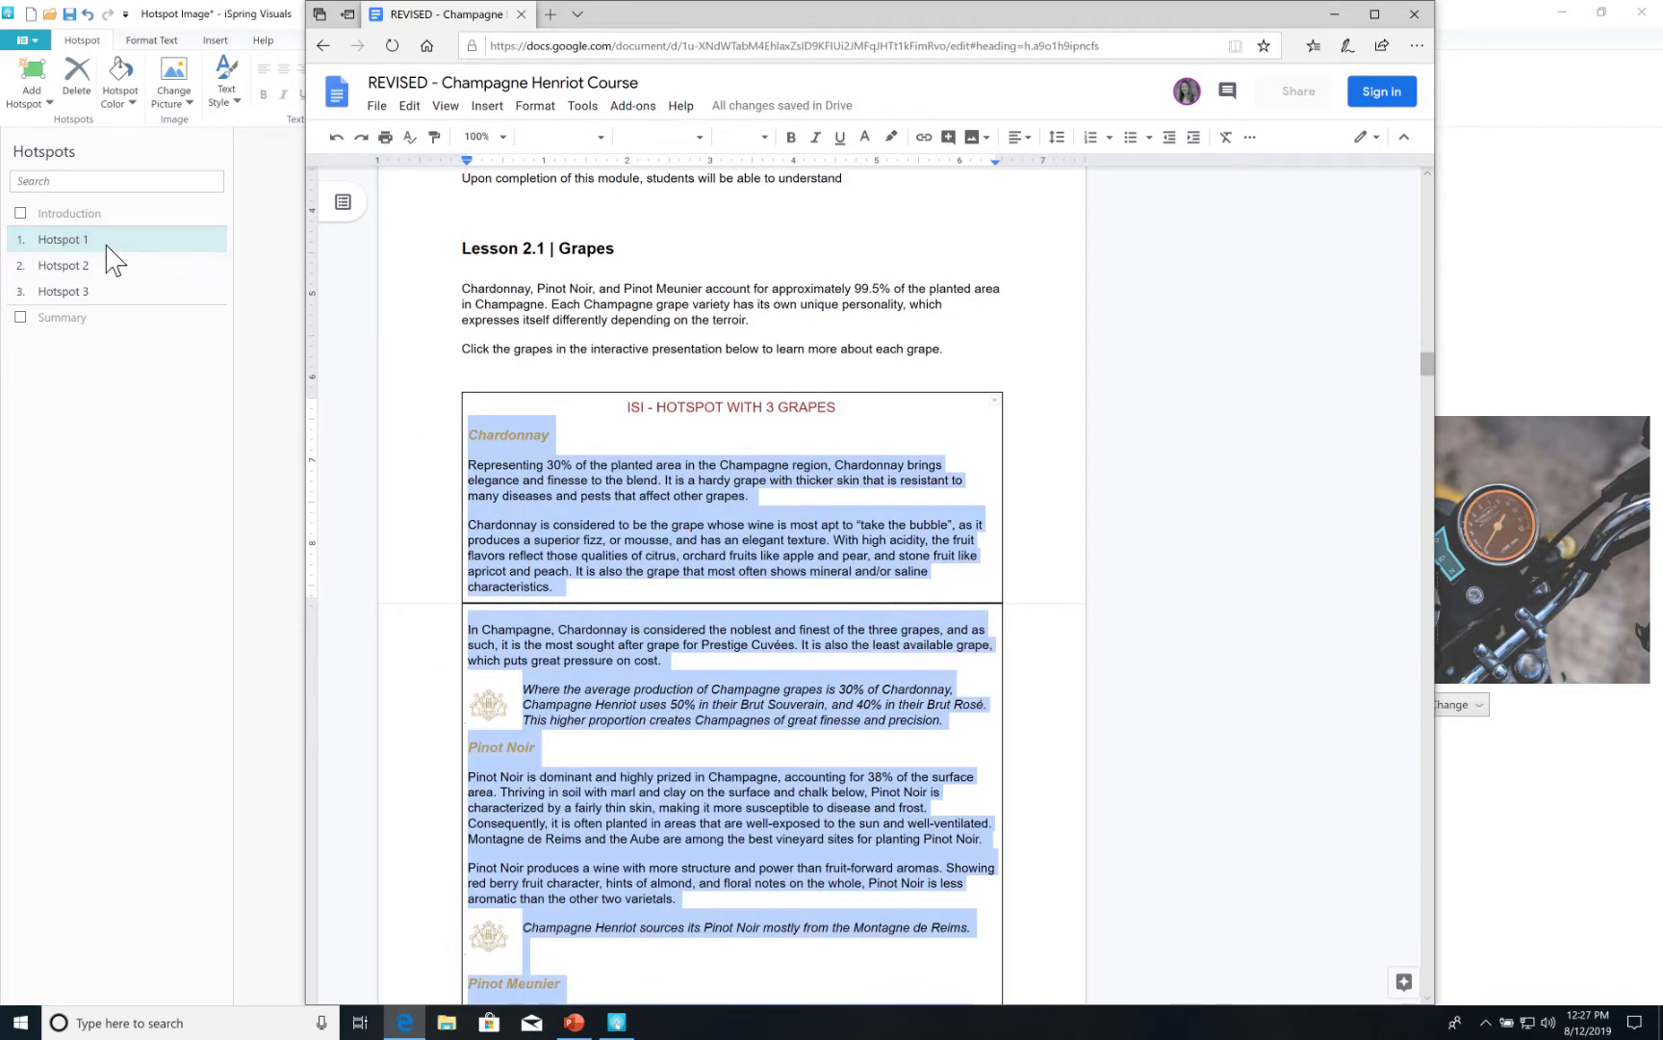
Switch back to iSpring Visuals and paste the copied grape text into the Hotspot 1 description.
click(262, 293)
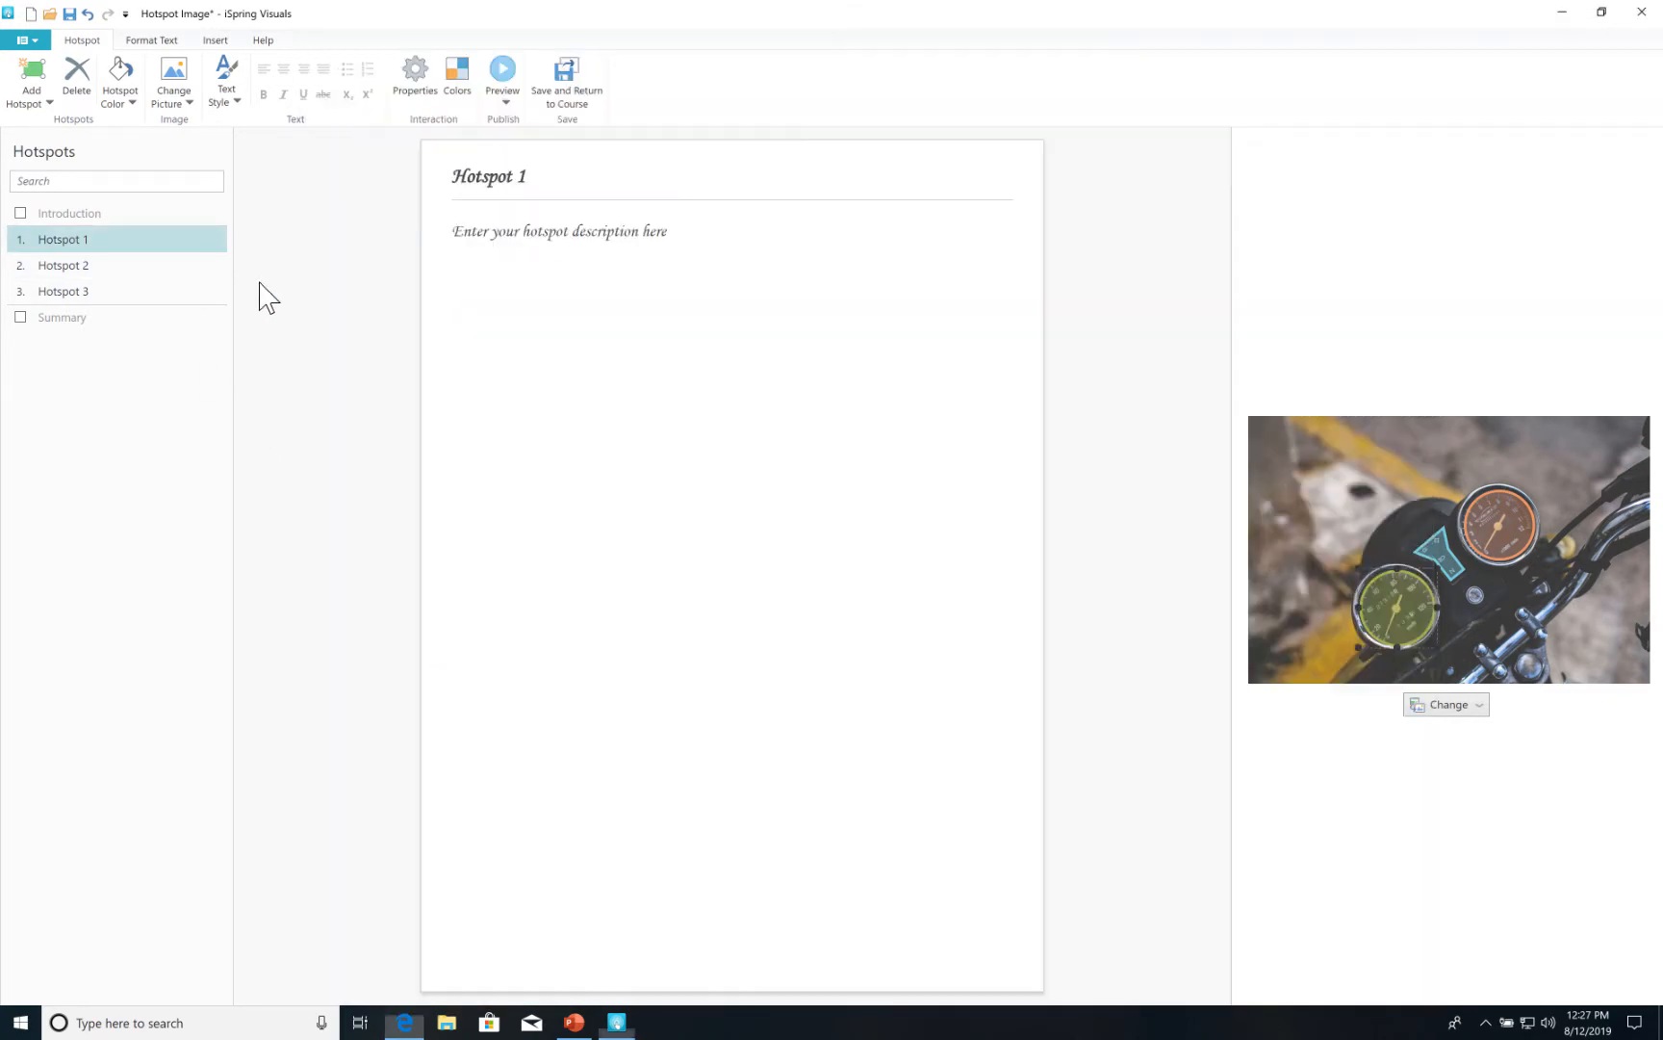
click(470, 232)
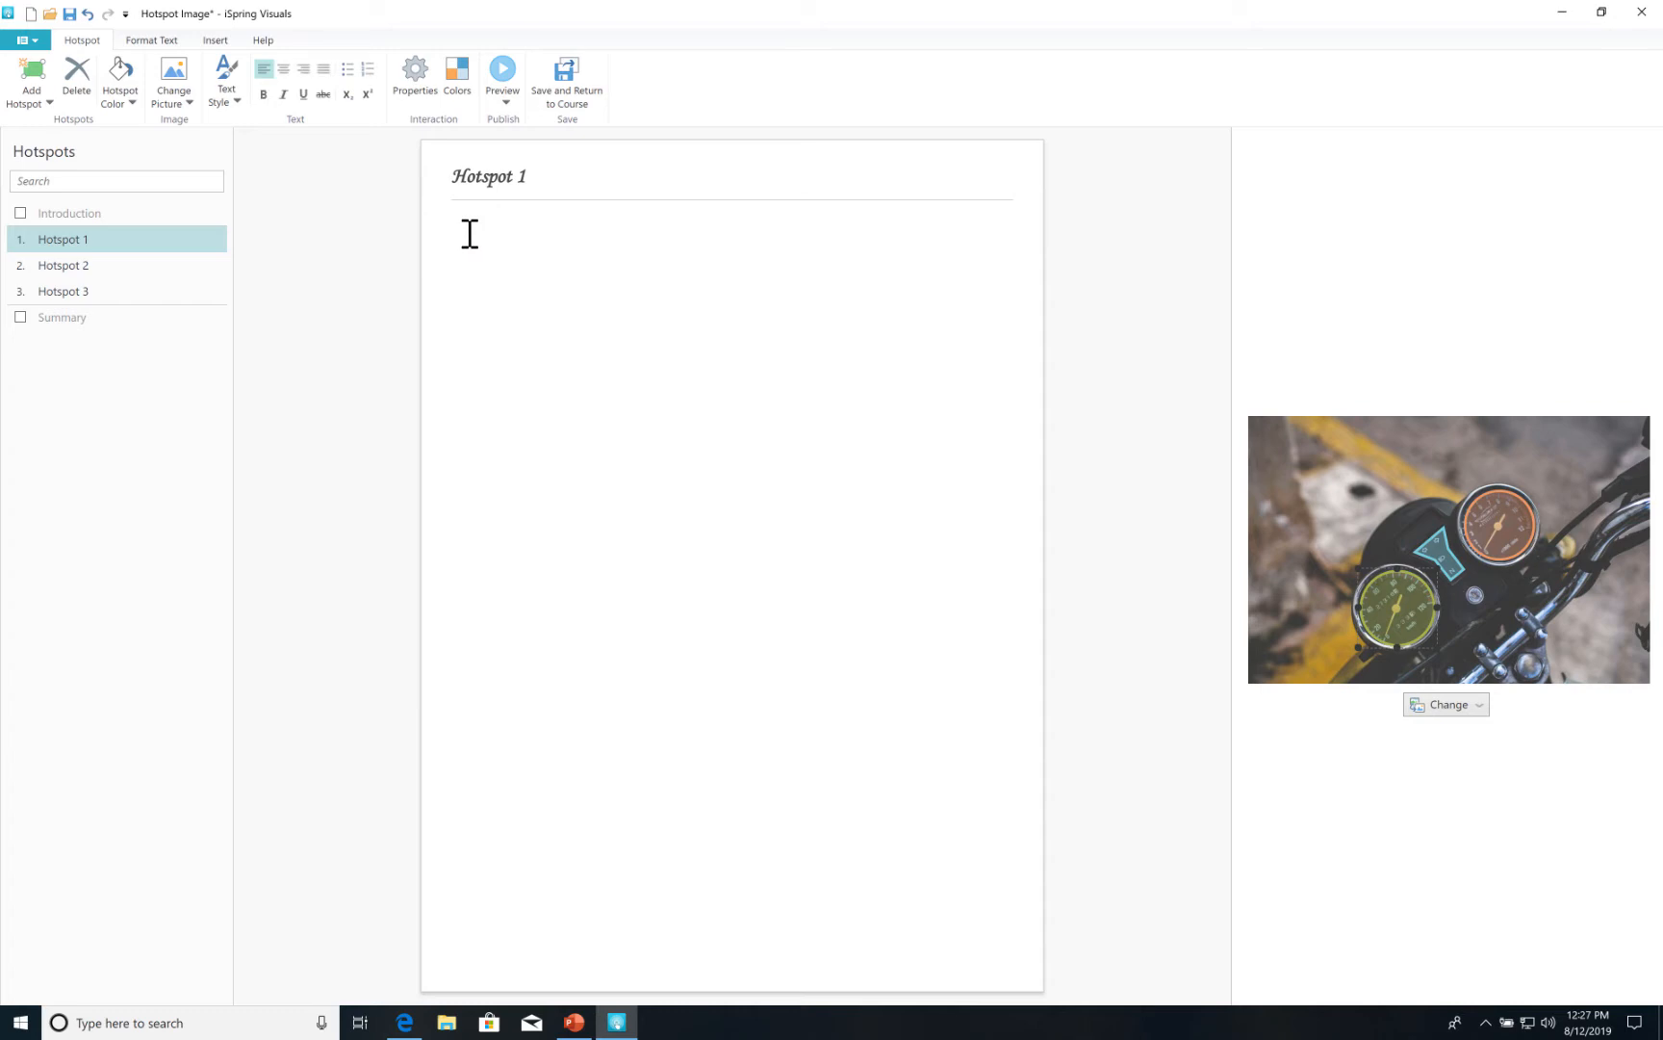
key(ctrl+v)
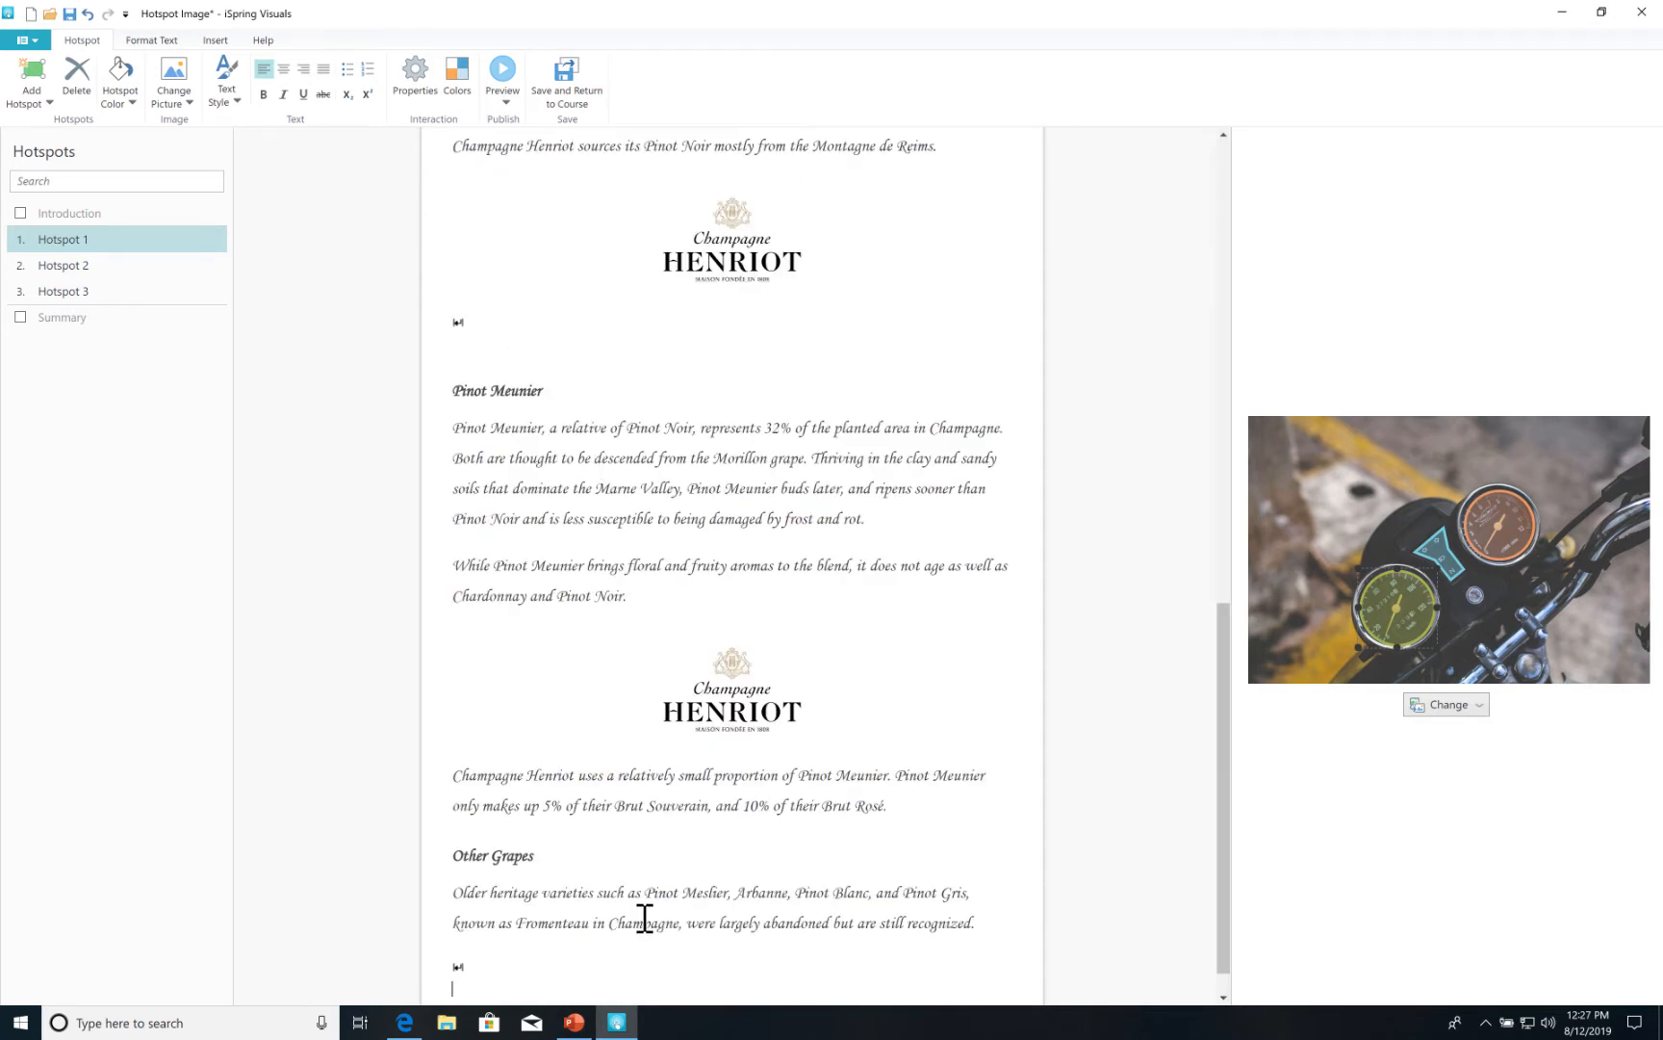
Remove the stray image mark and empty lines after the Other Grapes paragraph at the end of the description.
scroll(645, 918, down, 1)
scroll(645, 918, down, 1)
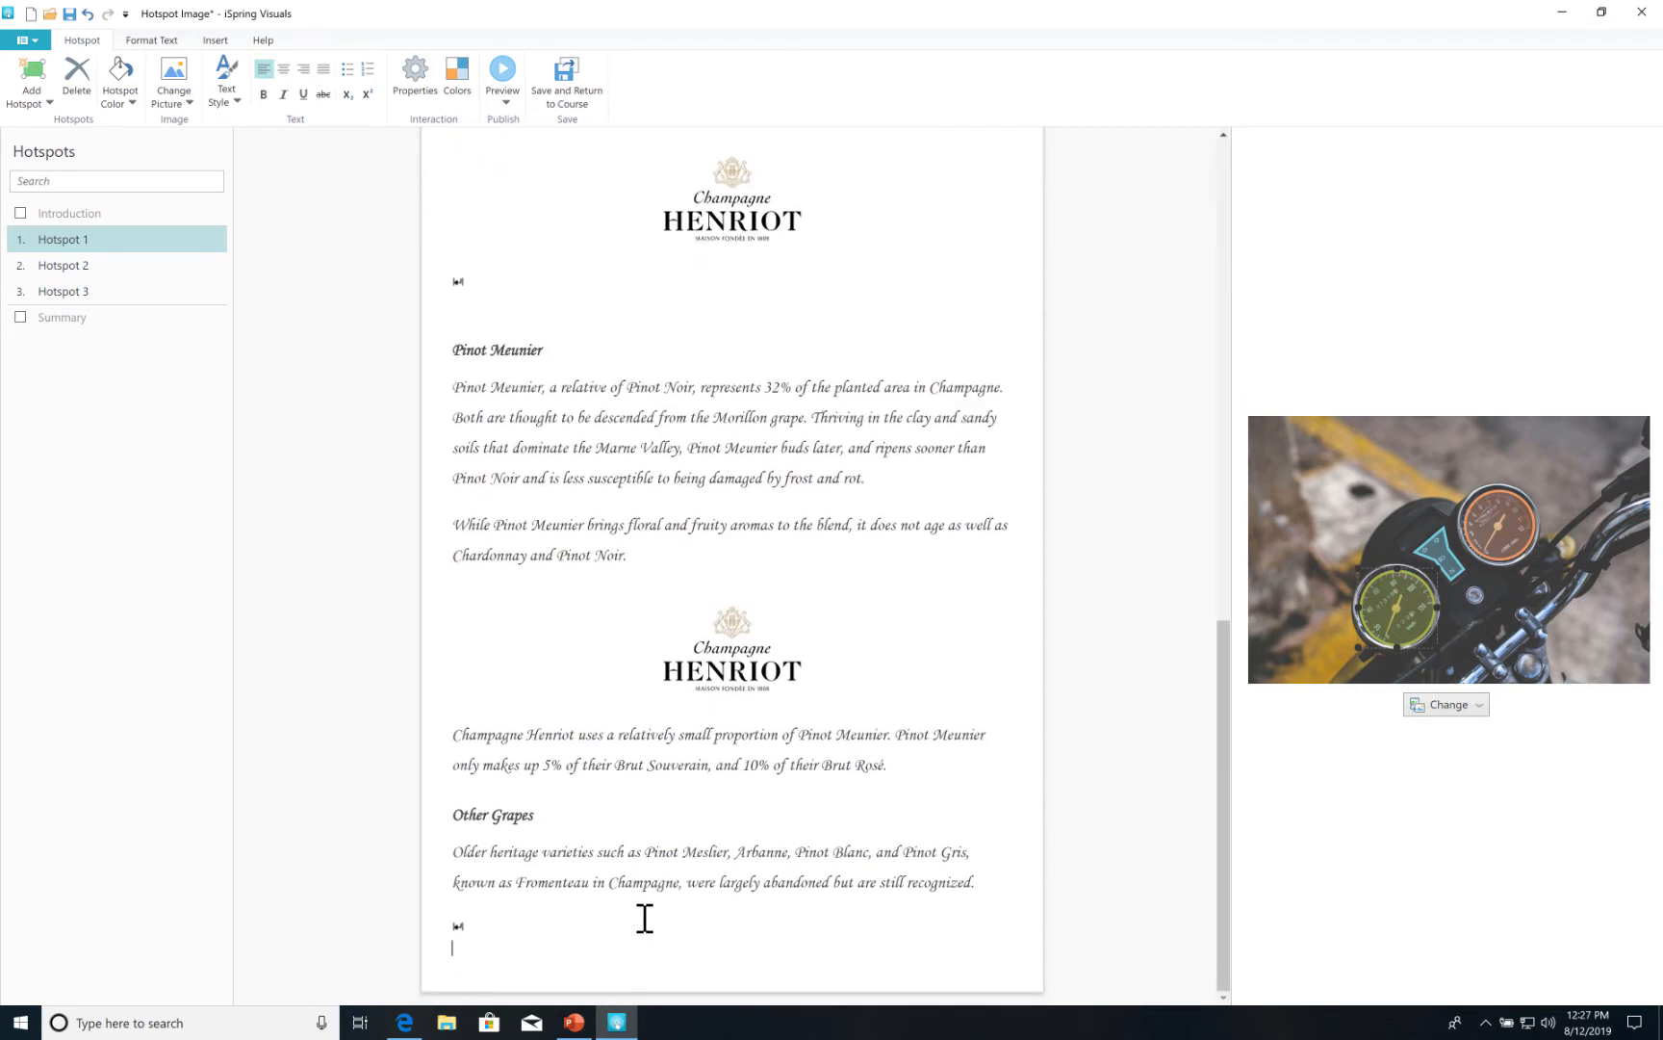
key(Return)
key(BackSpace)
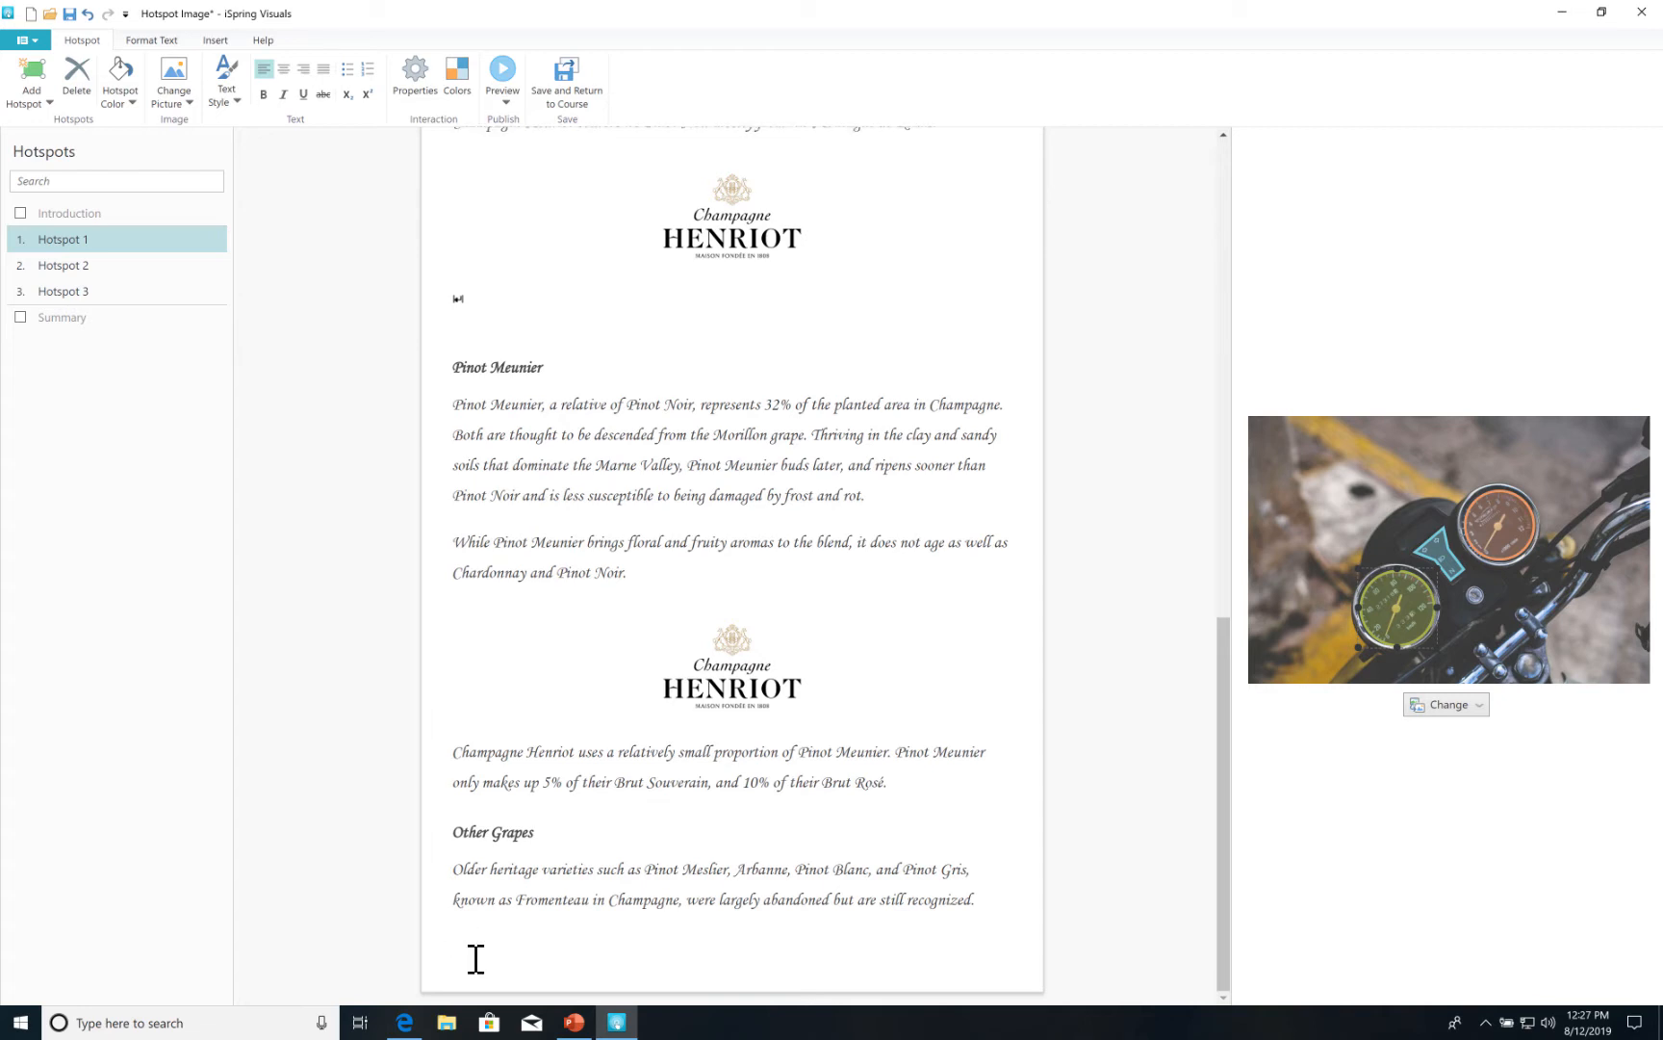
key(BackSpace)
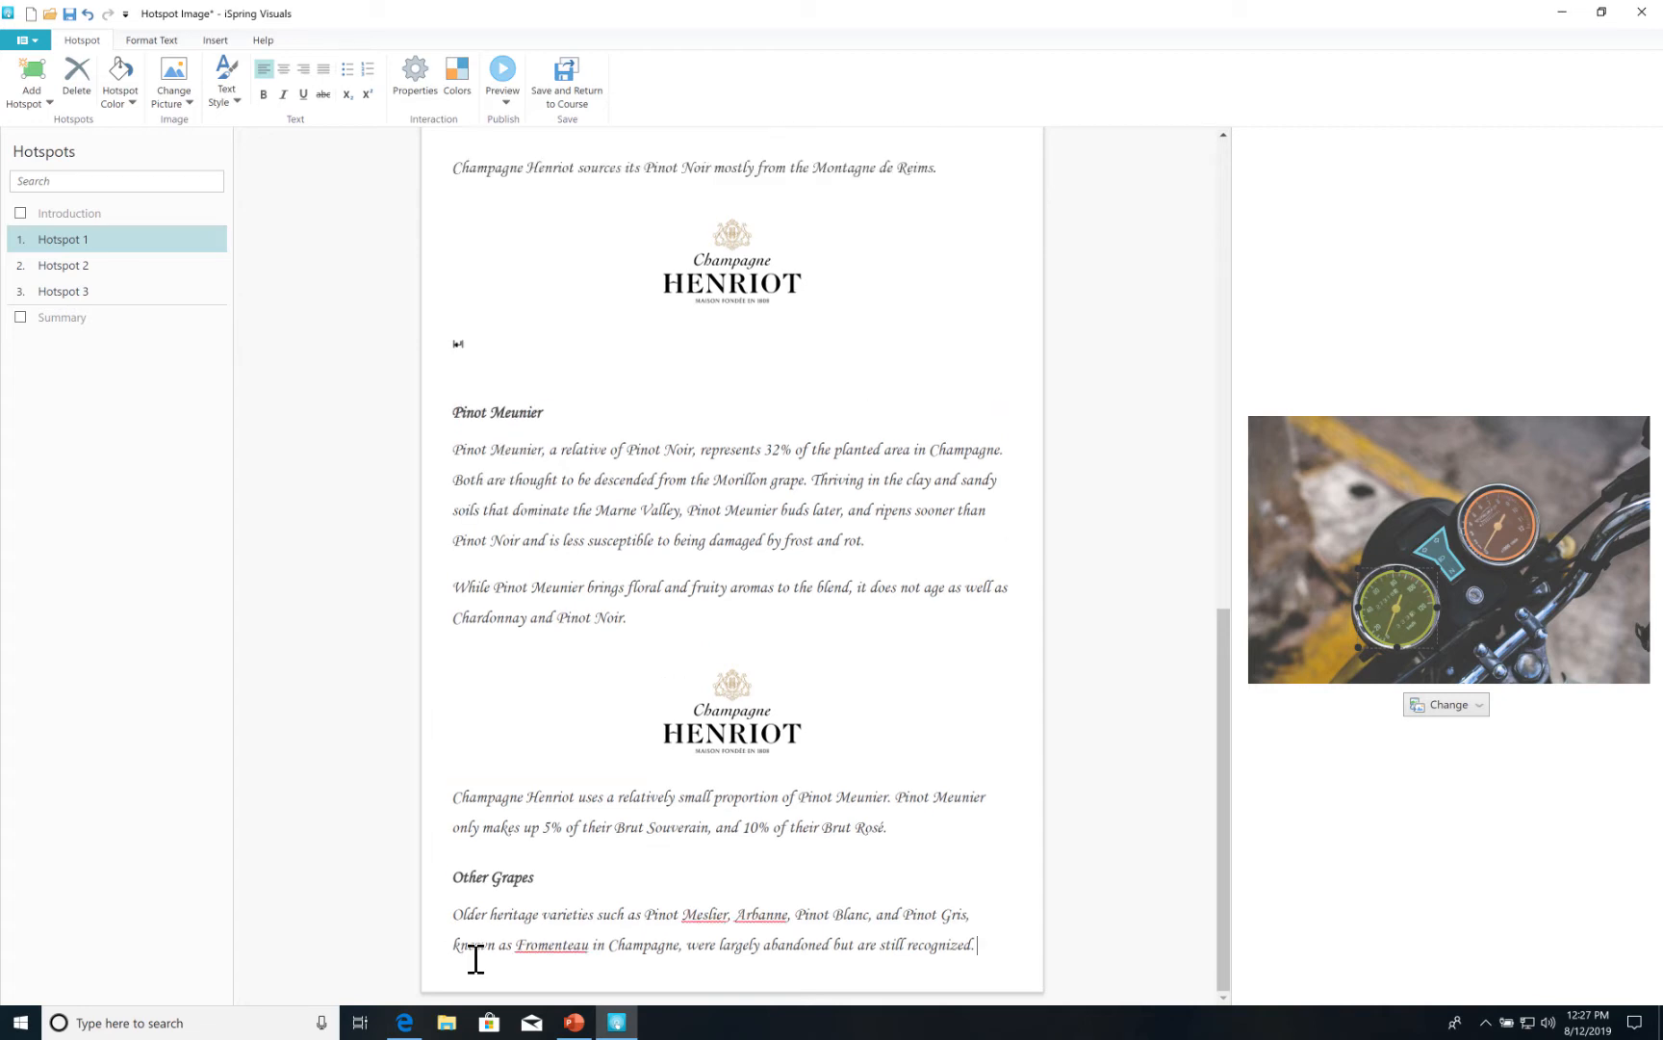
Delete the Champagne Henriot logos from the Pinot Meunier and Pinot Noir sections of the description.
click(729, 739)
key(Delete)
scroll(728, 732, up, 3)
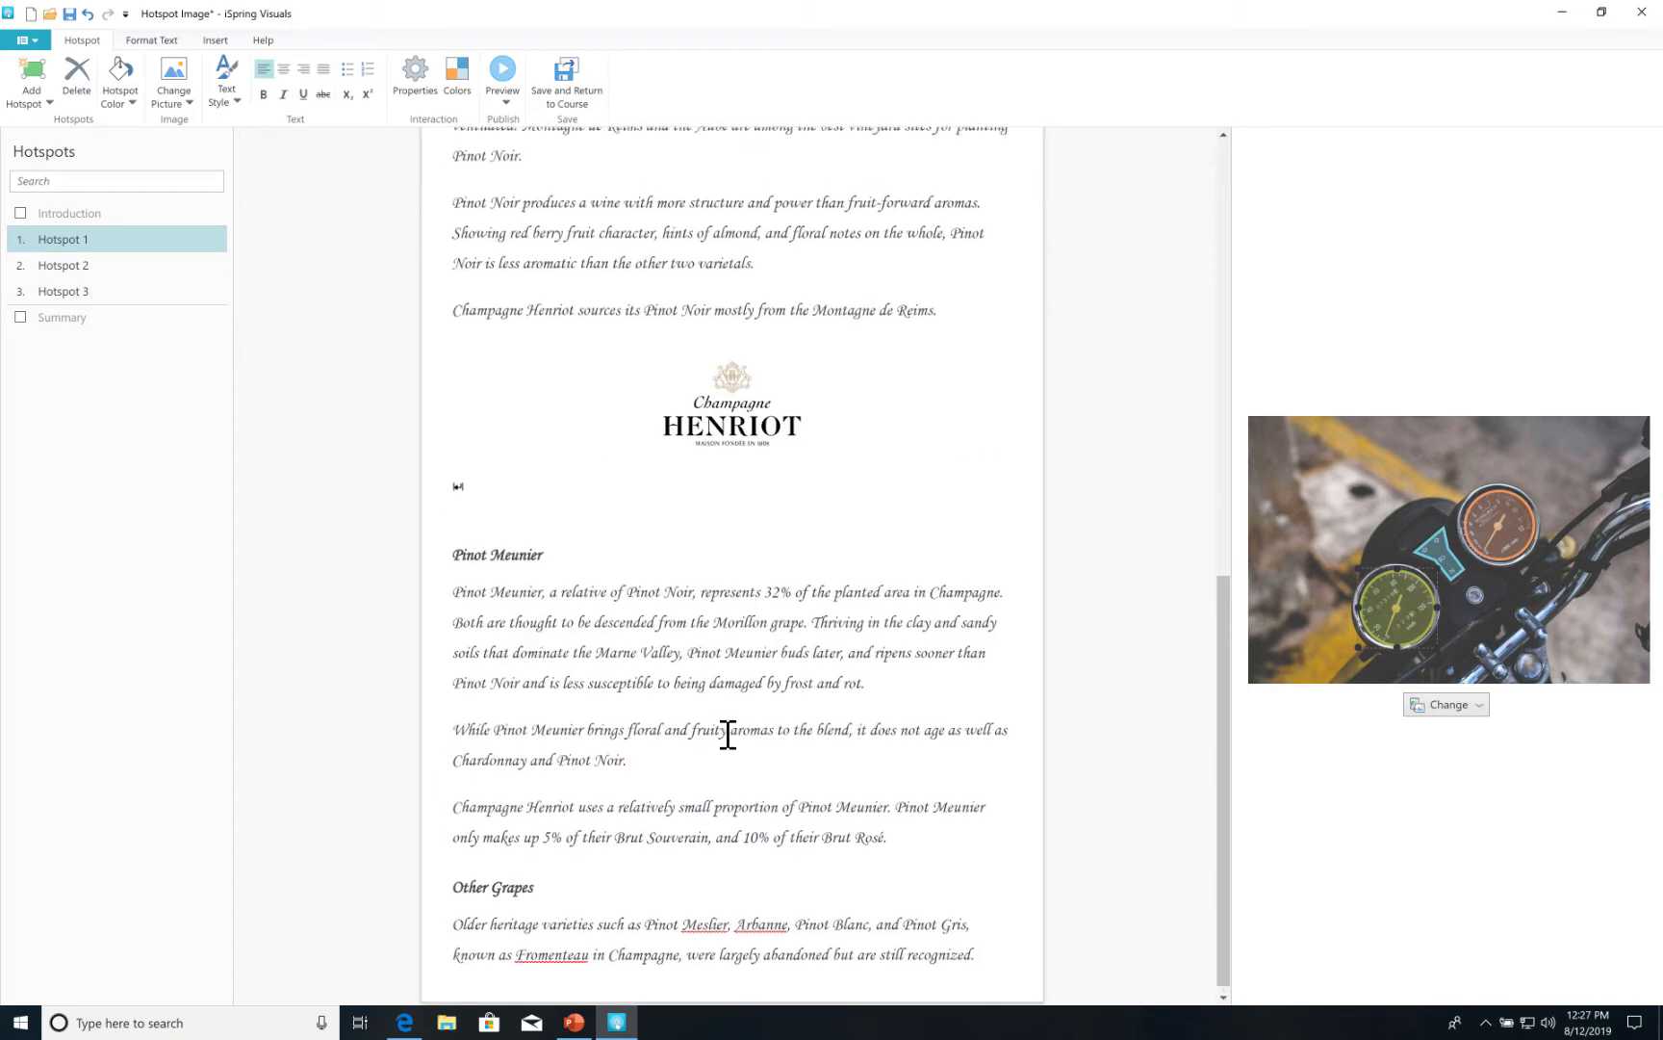
click(737, 616)
key(Delete)
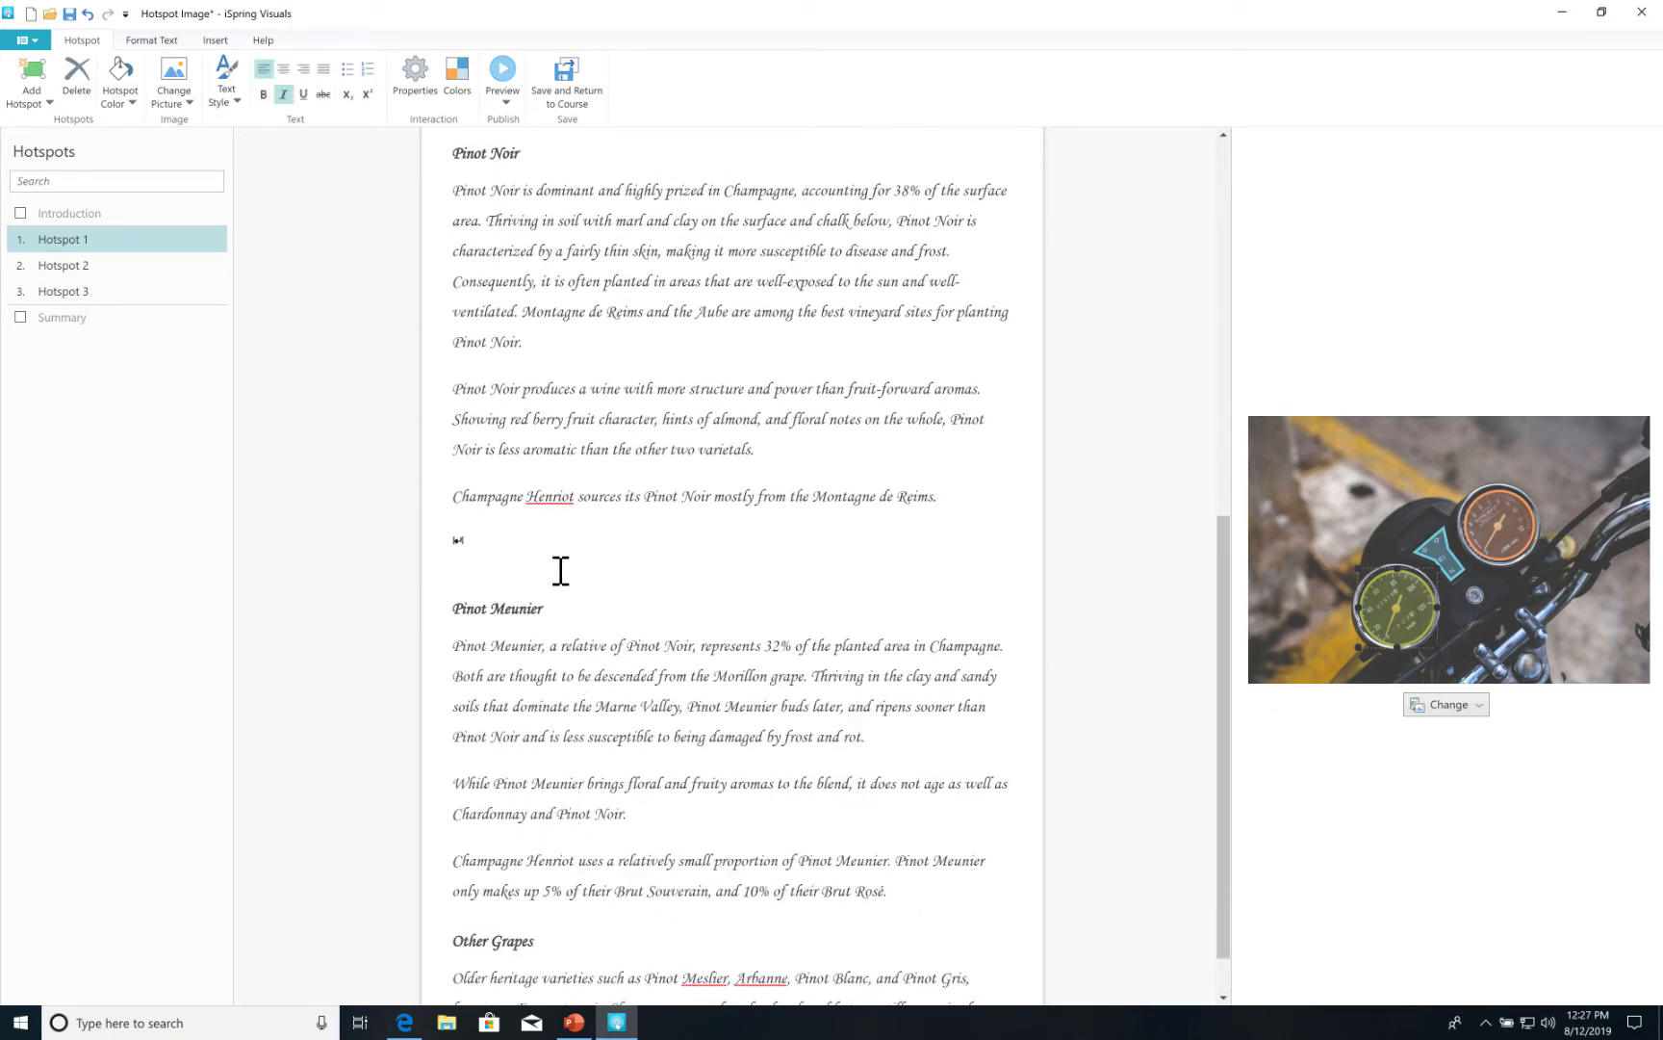
Remove the stray image mark and empty line above the Pinot Meunier heading in the description.
click(550, 554)
key(BackSpace)
key(BackSpace)
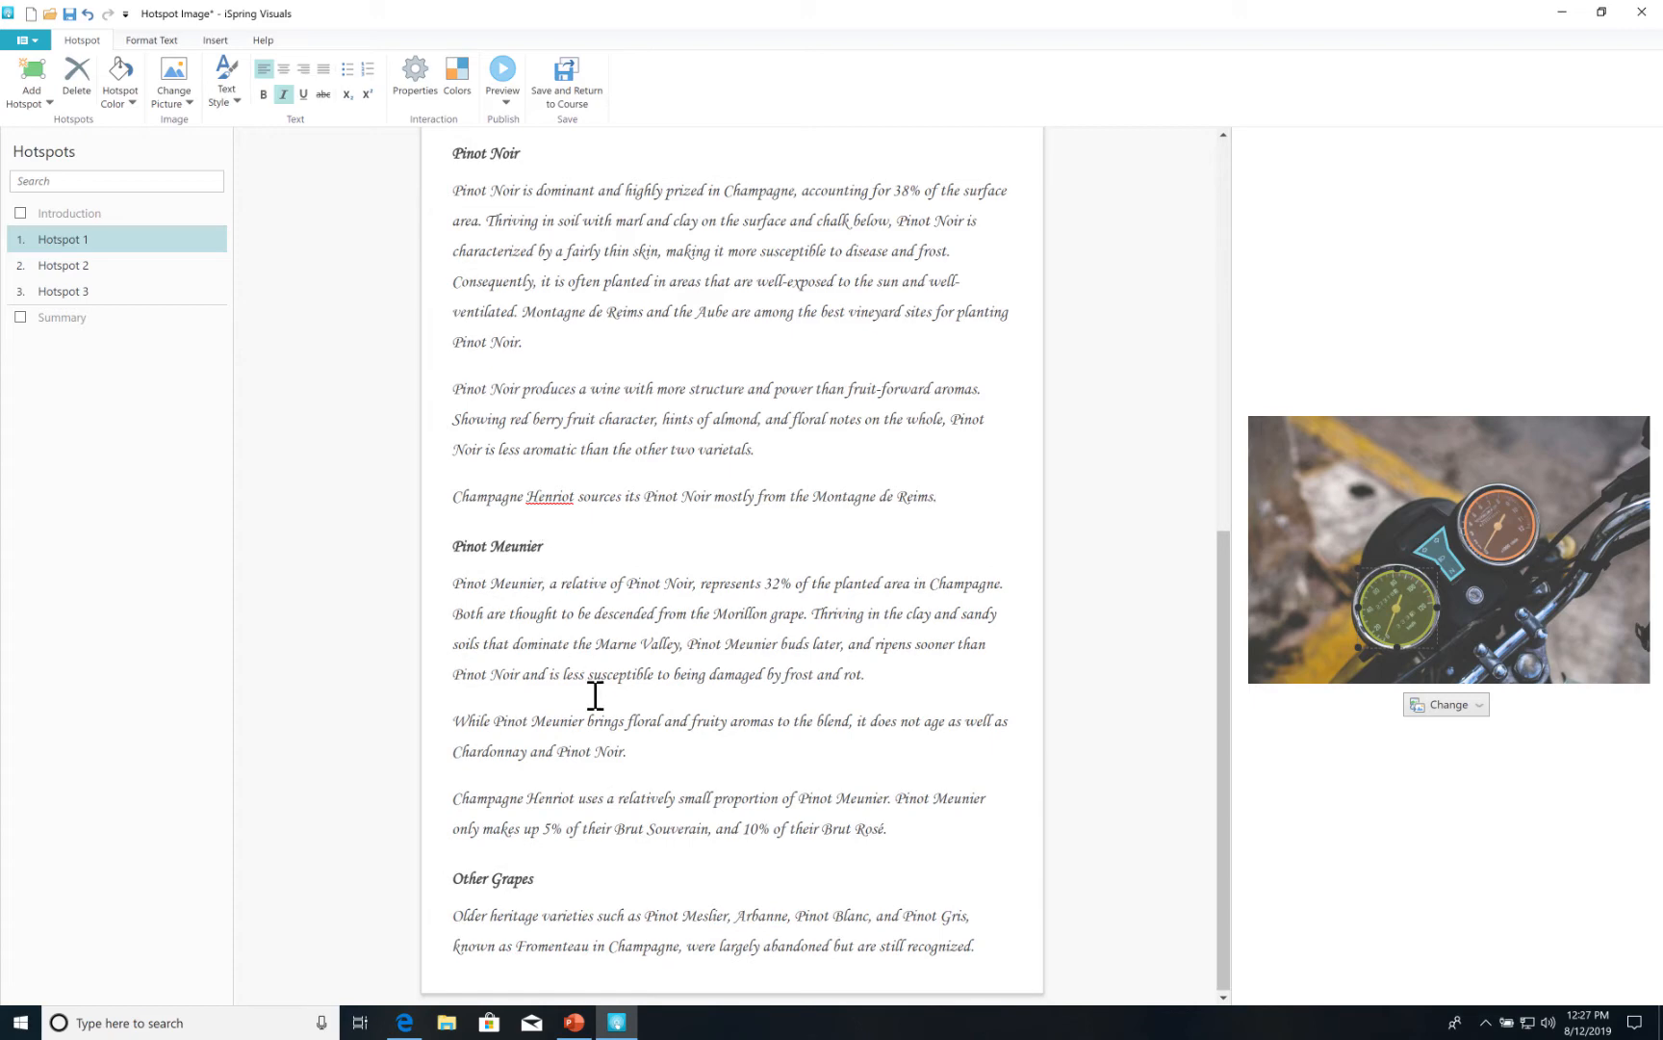
Delete the Champagne Henriot logo between the Chardonnay section and the Pinot Noir heading, and check the description for remaining logos.
scroll(594, 693, up, 1)
scroll(594, 695, up, 4)
click(691, 580)
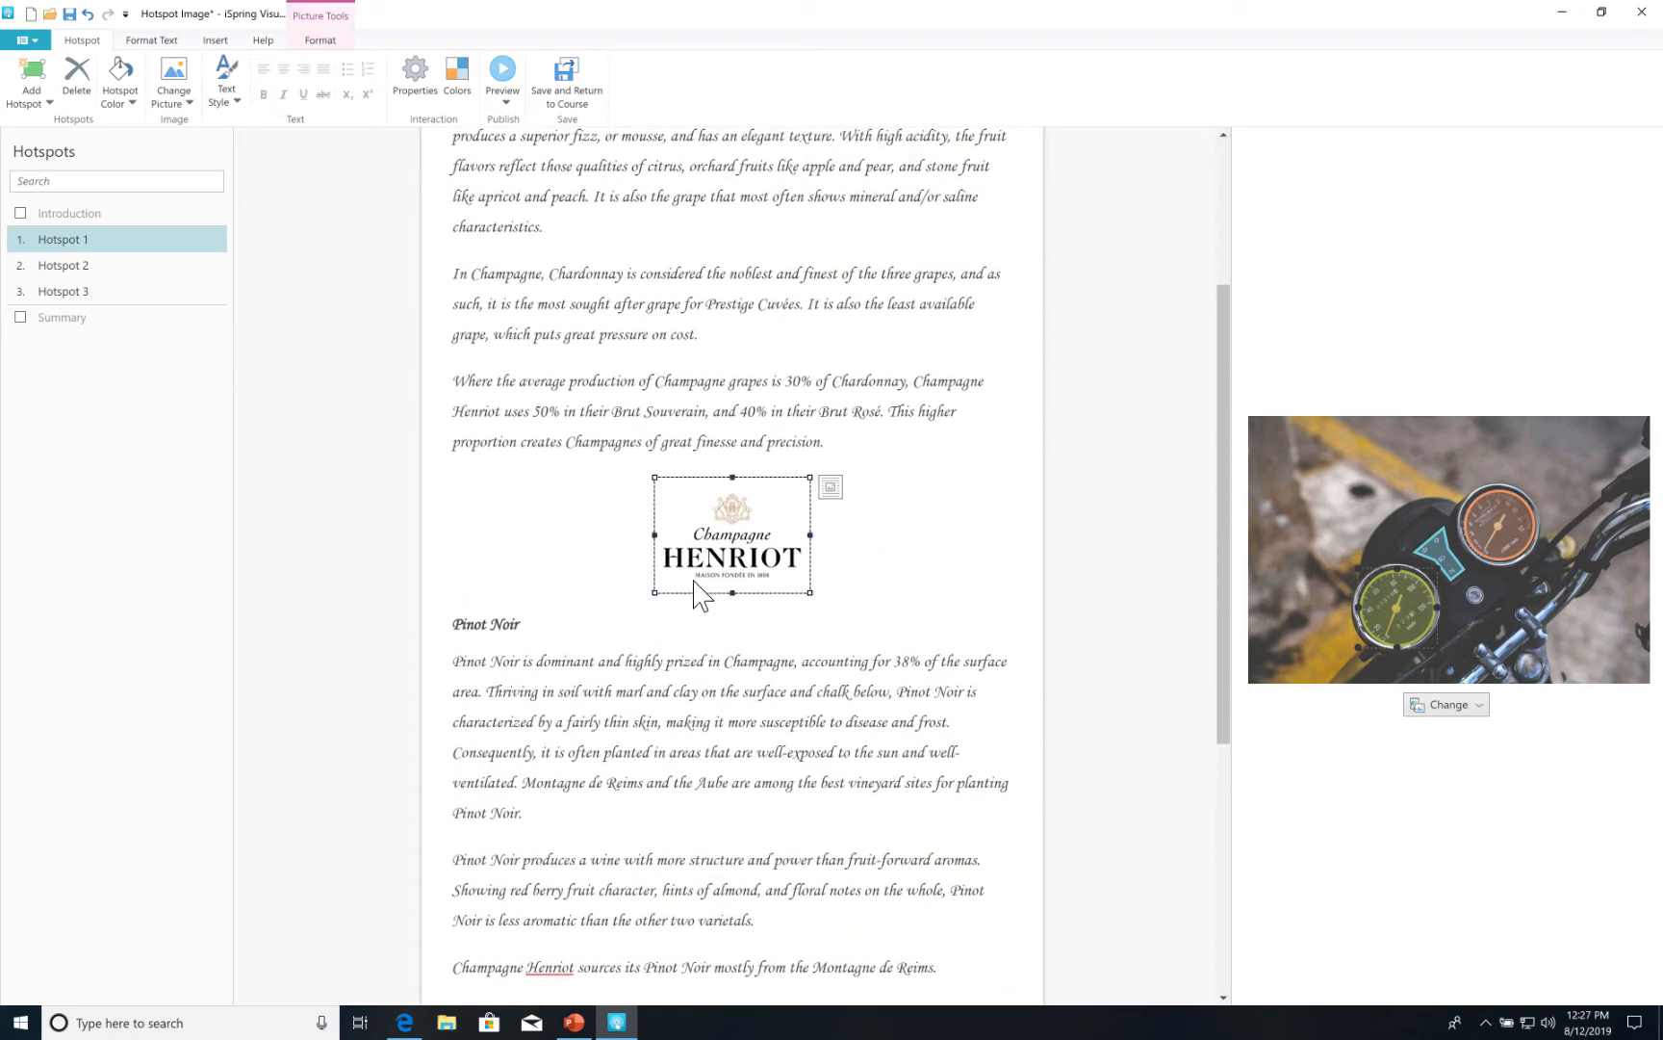
key(Delete)
scroll(692, 580, up, 4)
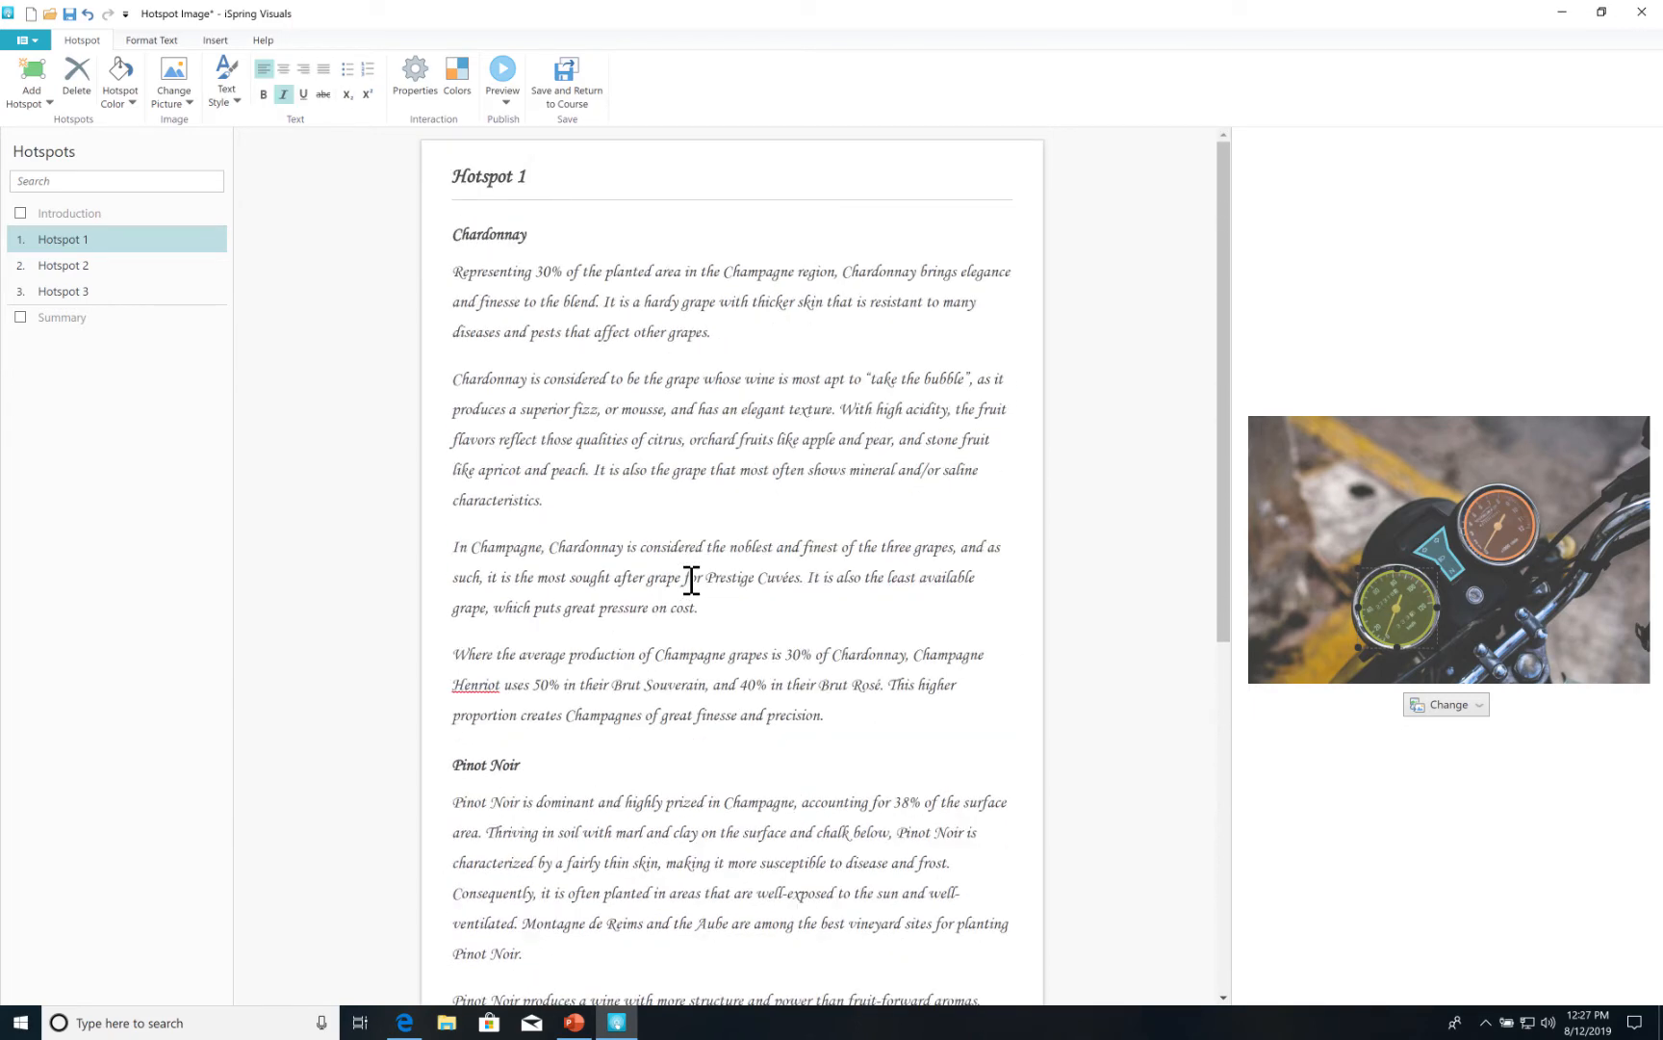
scroll(691, 580, down, 9)
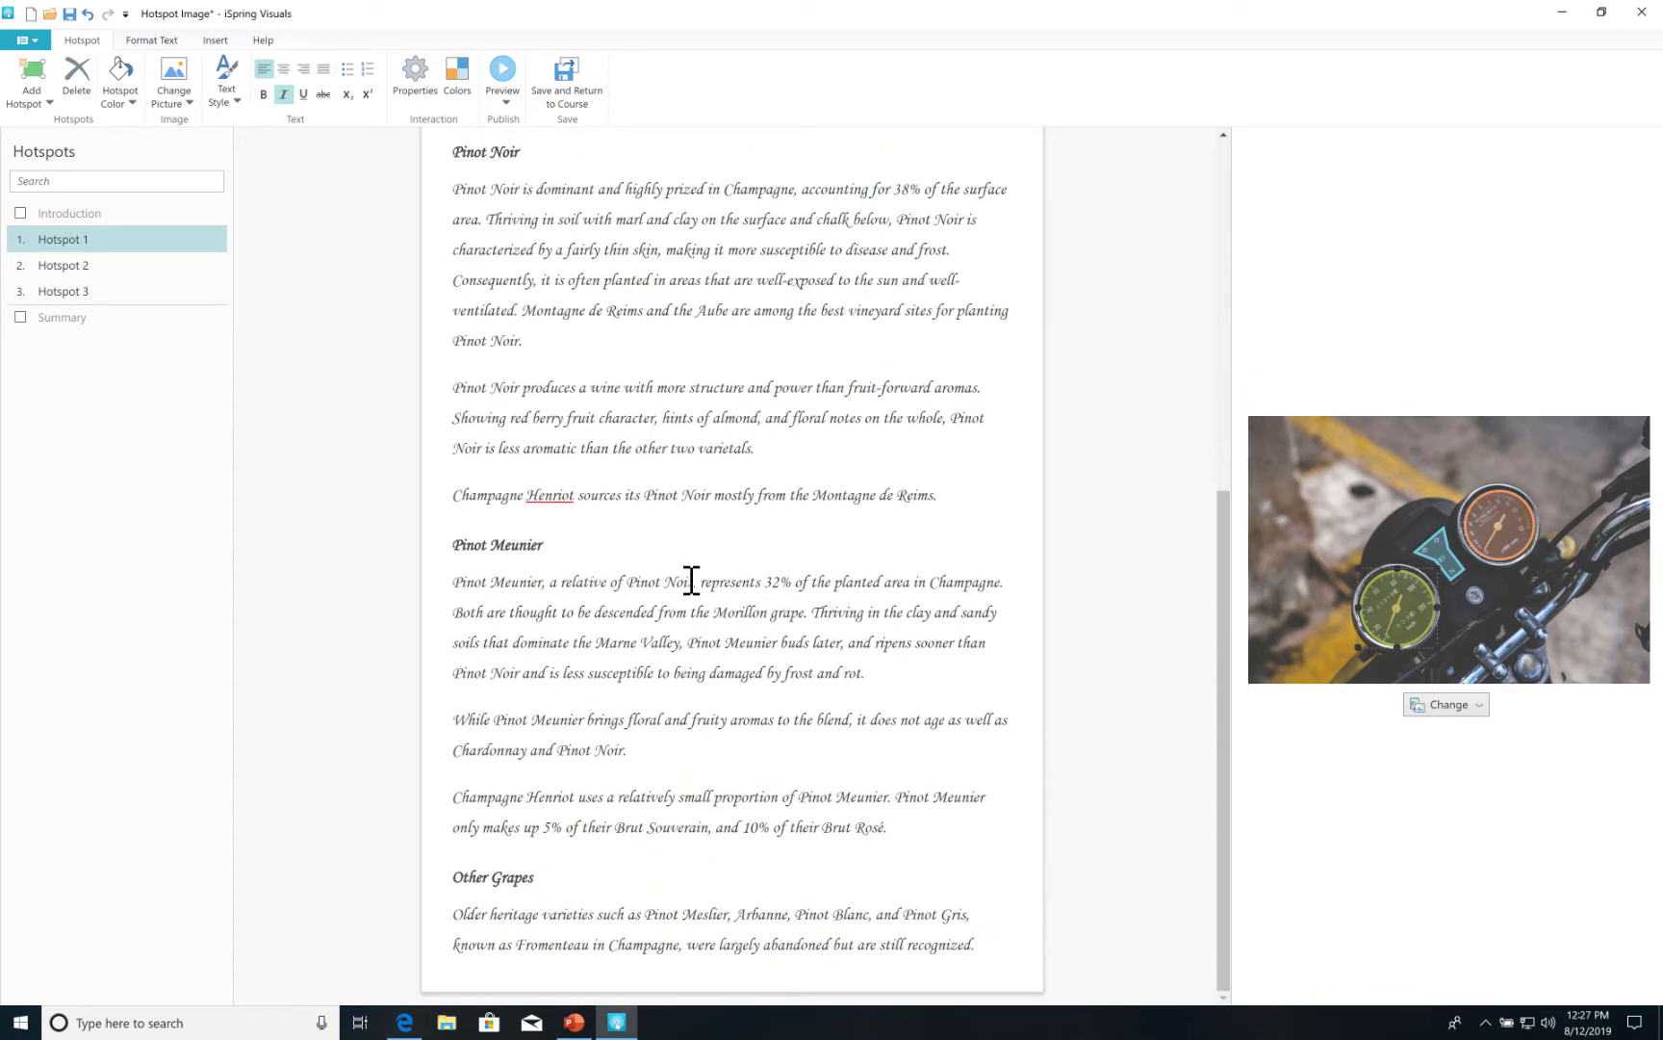
scroll(691, 580, up, 9)
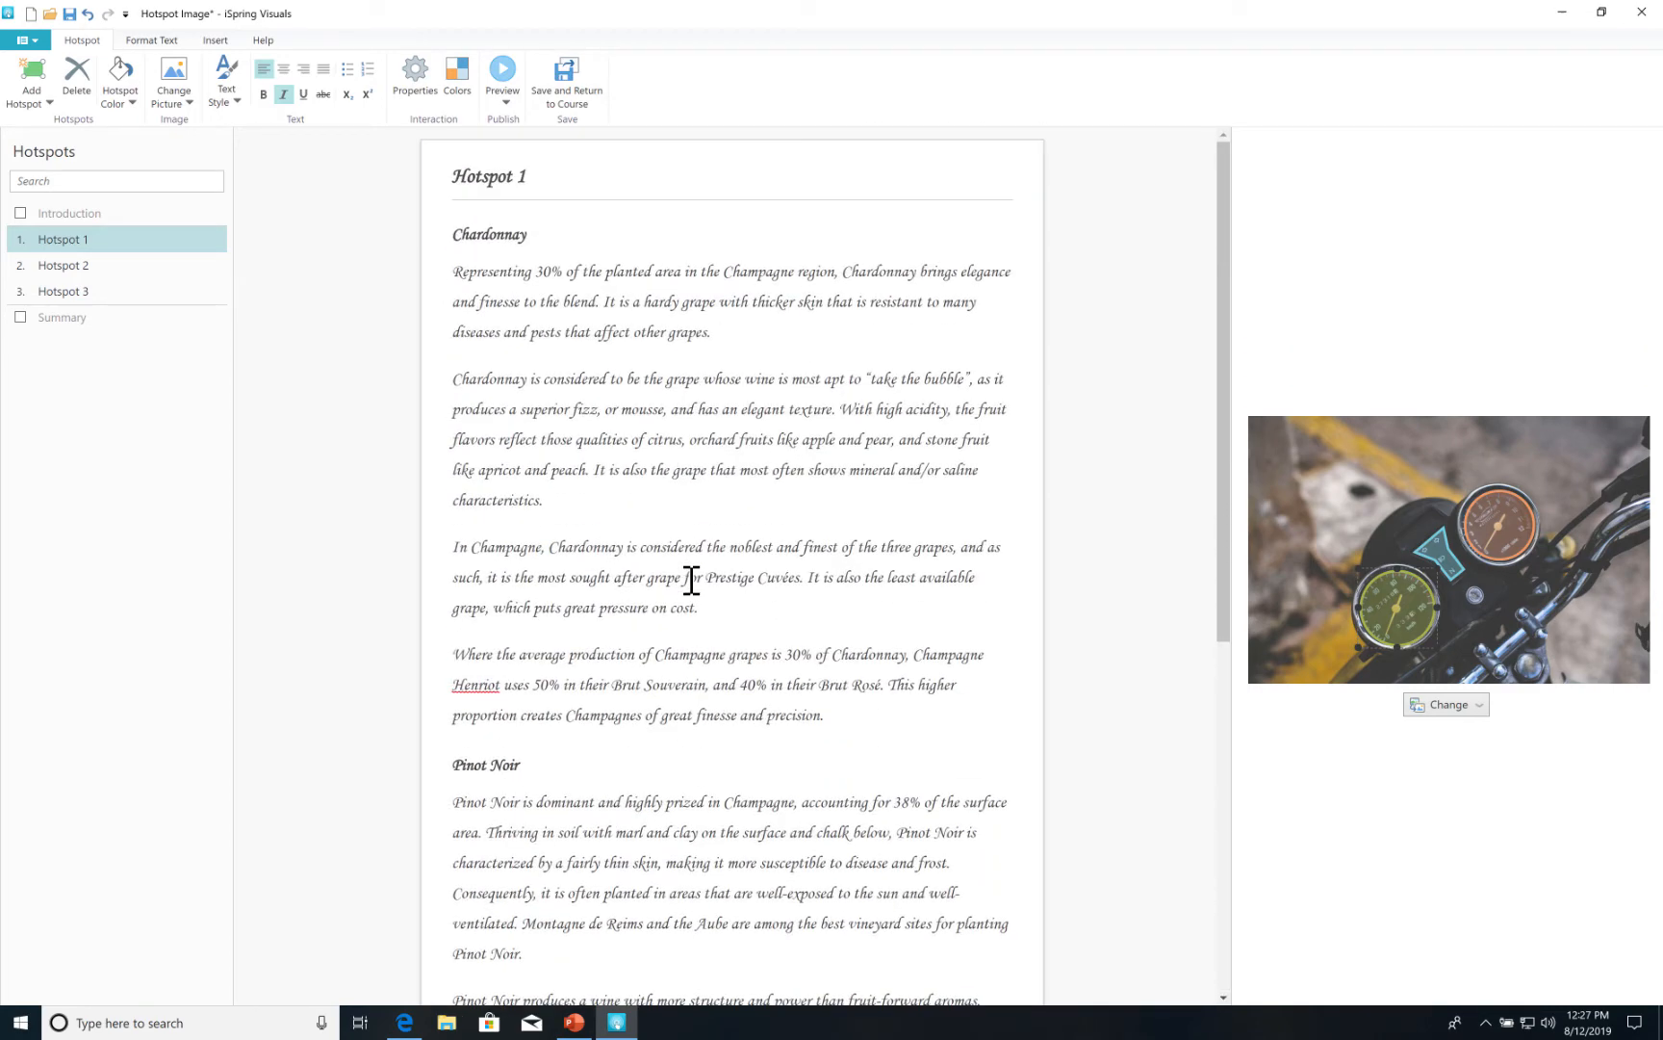
Set the font of the entire description, from the Chardonnay heading through the Other Grapes paragraph, to Source Sans Pro.
click(453, 234)
shift+click(839, 671)
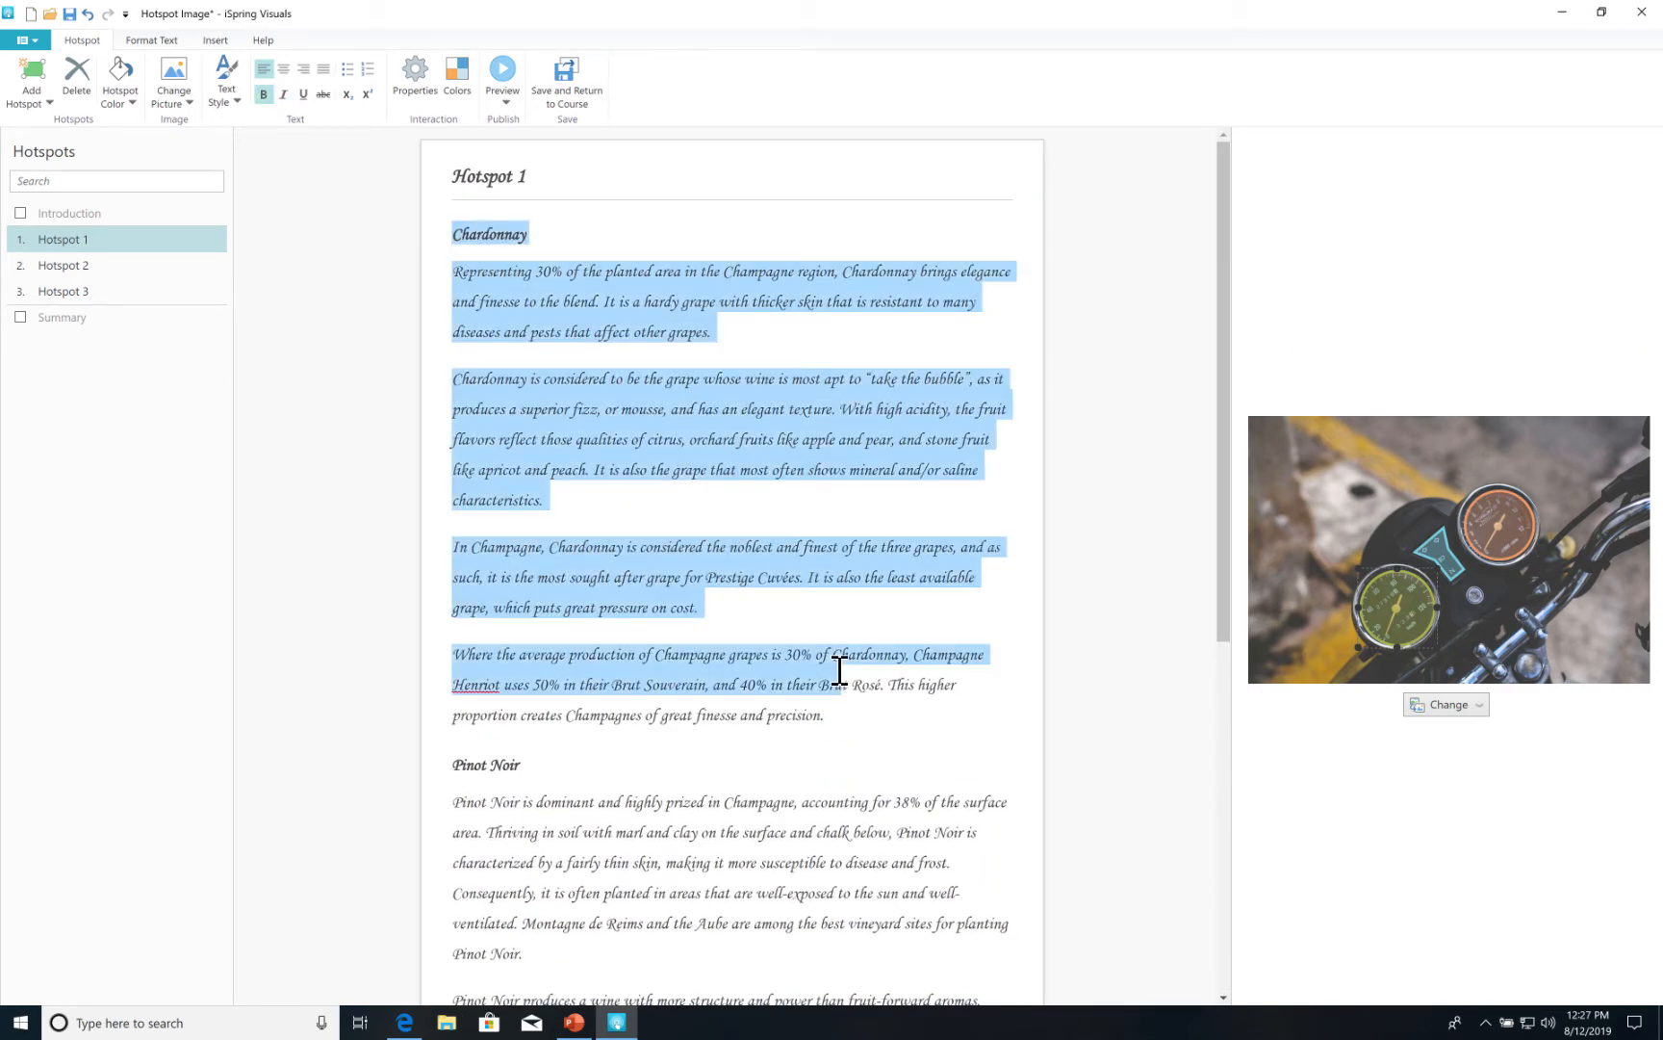
click(840, 671)
scroll(846, 680, down, 9)
shift+click(869, 864)
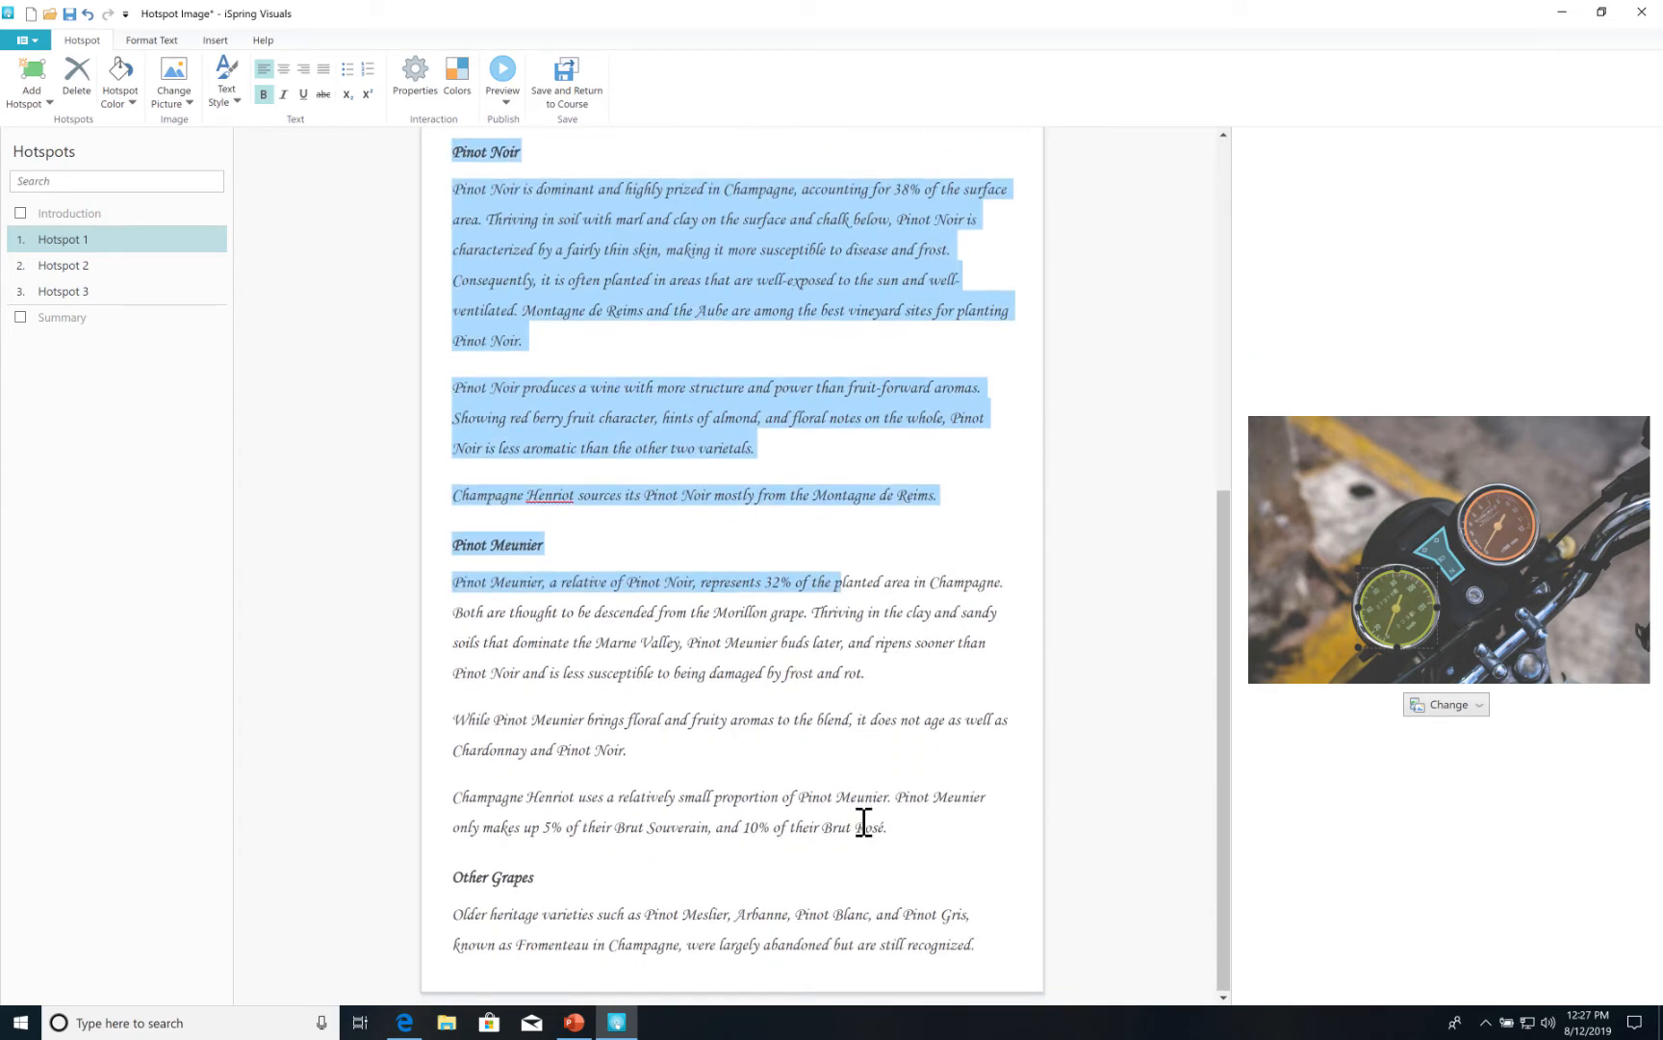
shift+click(972, 923)
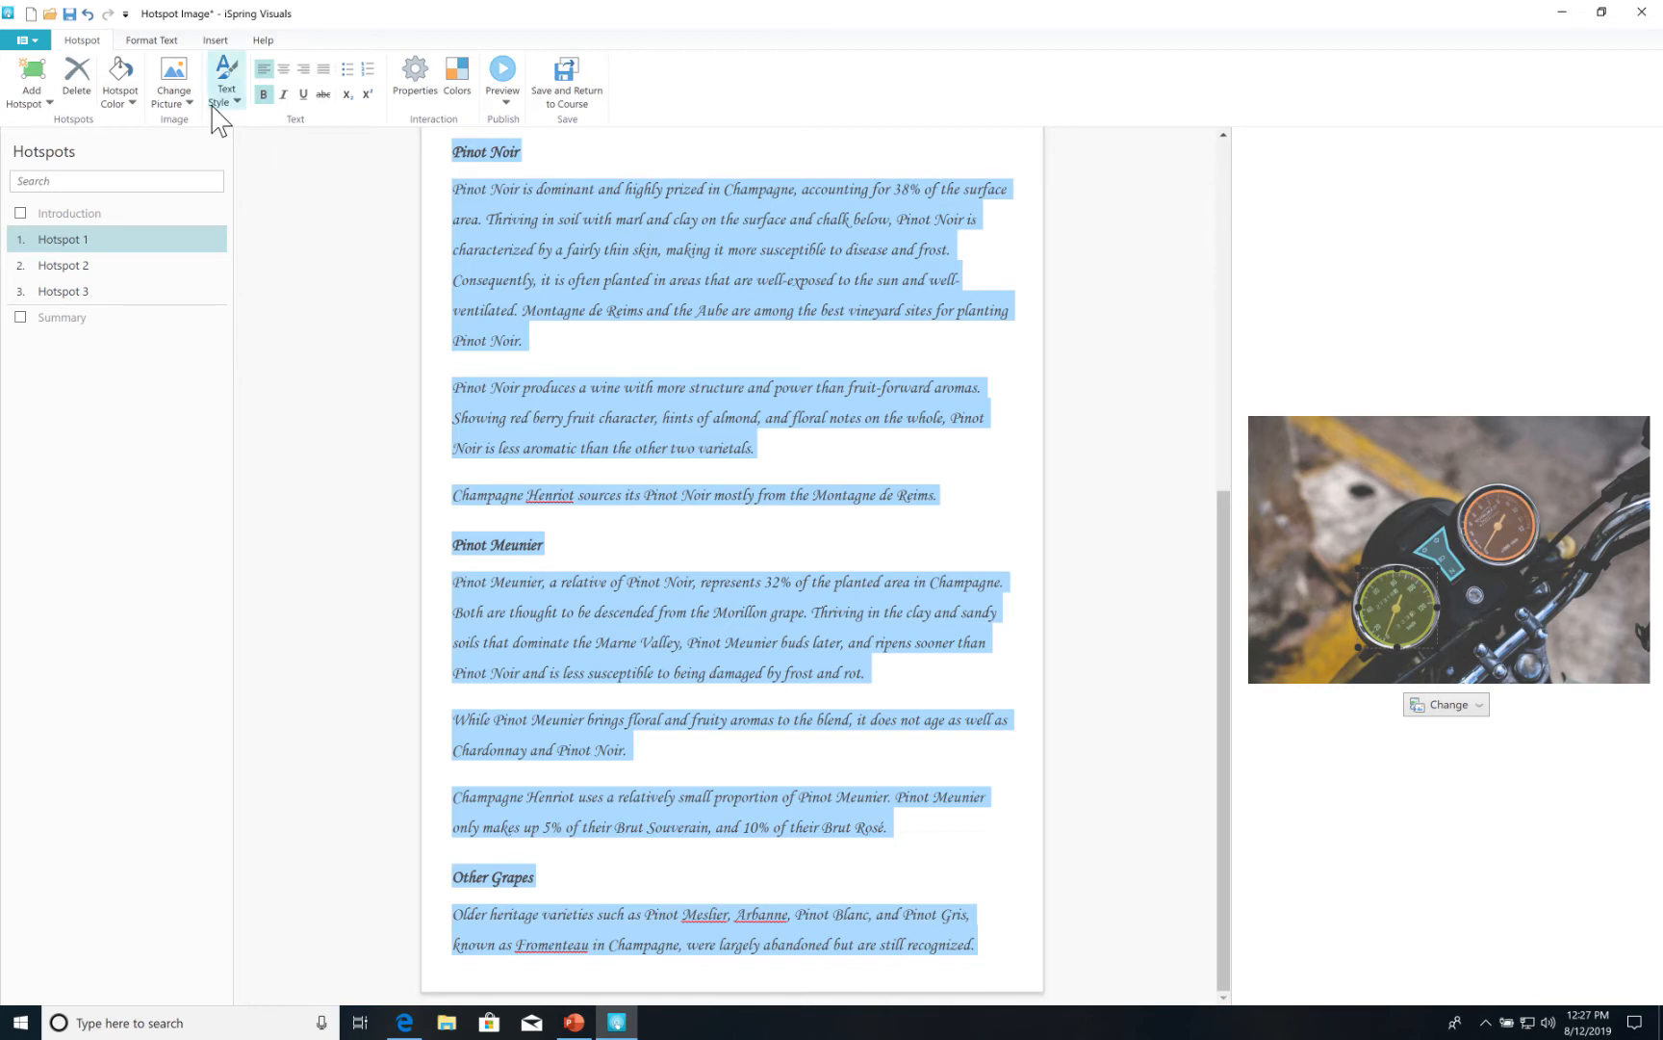
click(158, 42)
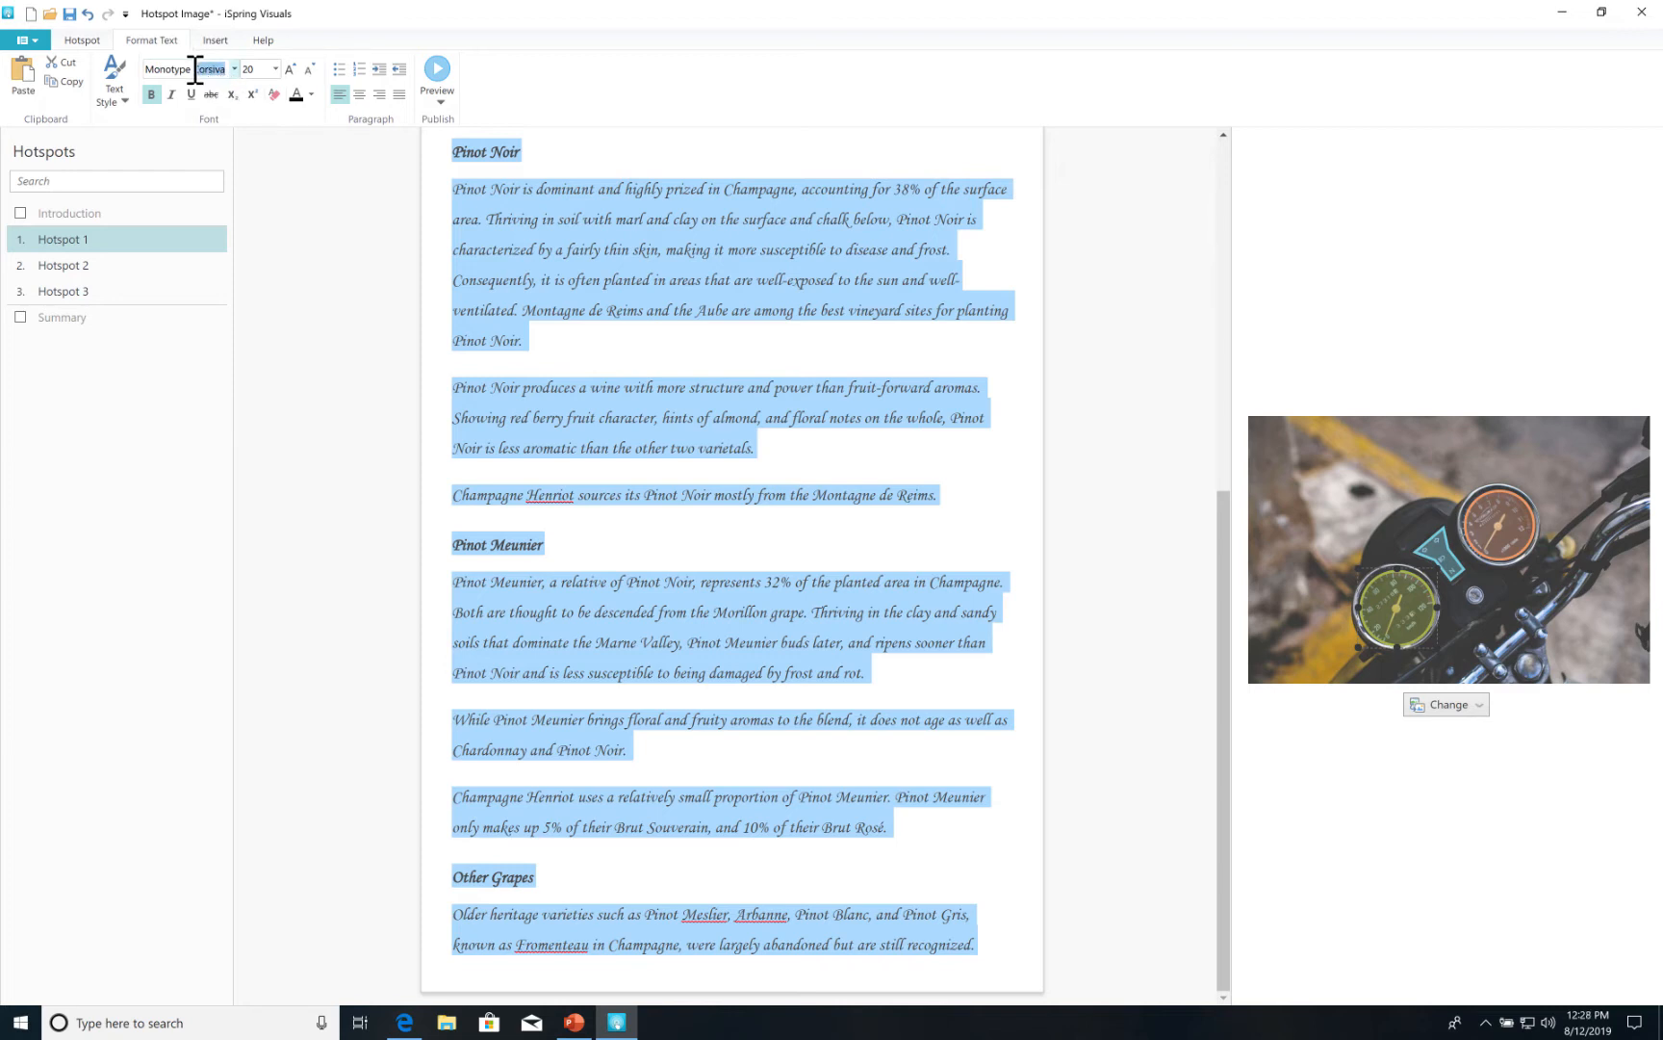
double_click(189, 70)
triple_click(190, 71)
click(234, 69)
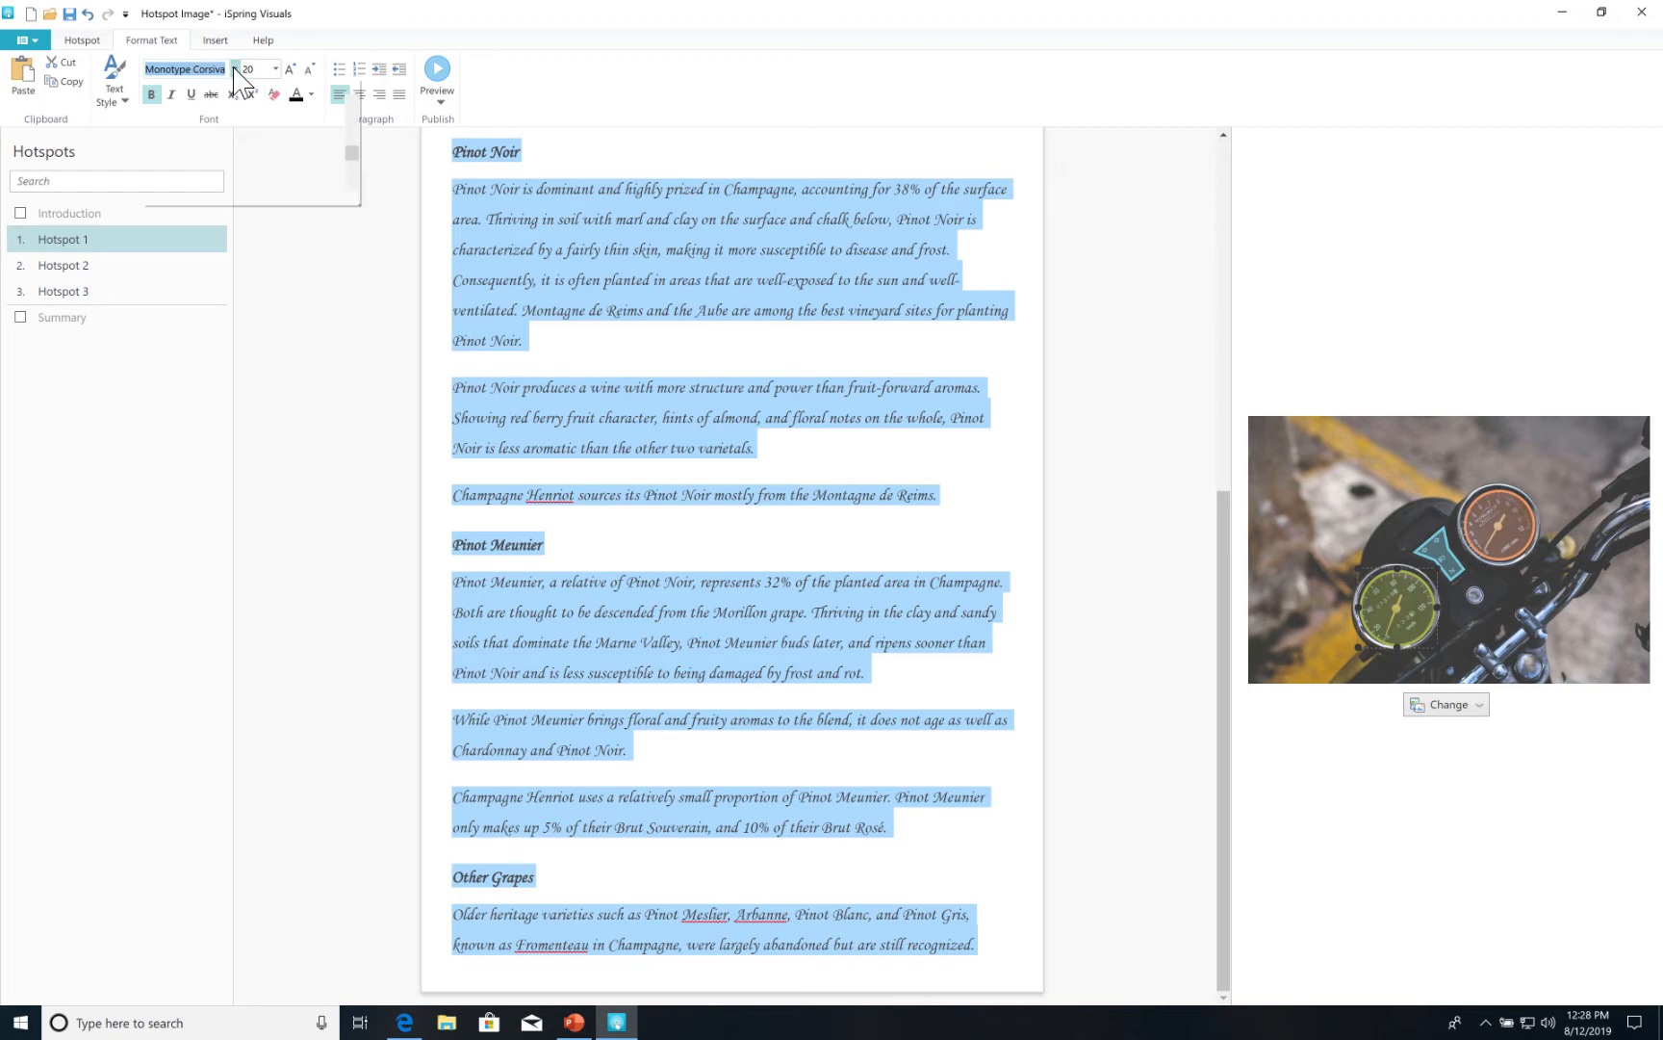
text(Source Sans Pro)
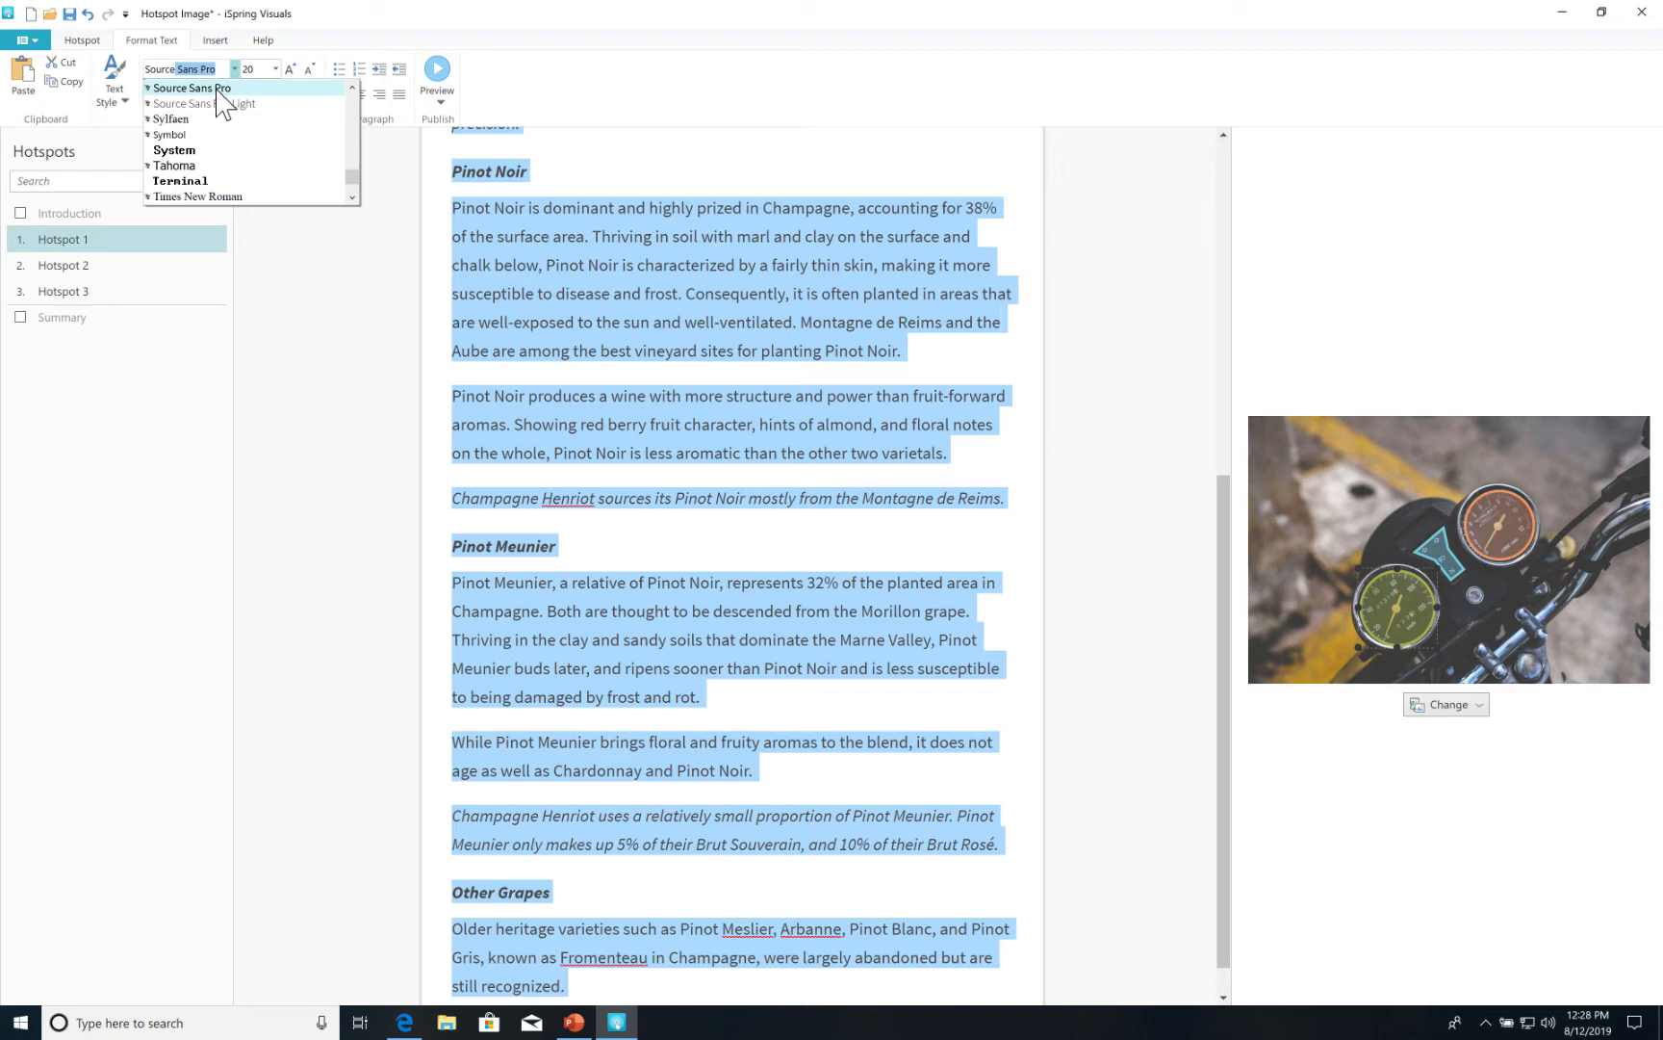
click(215, 89)
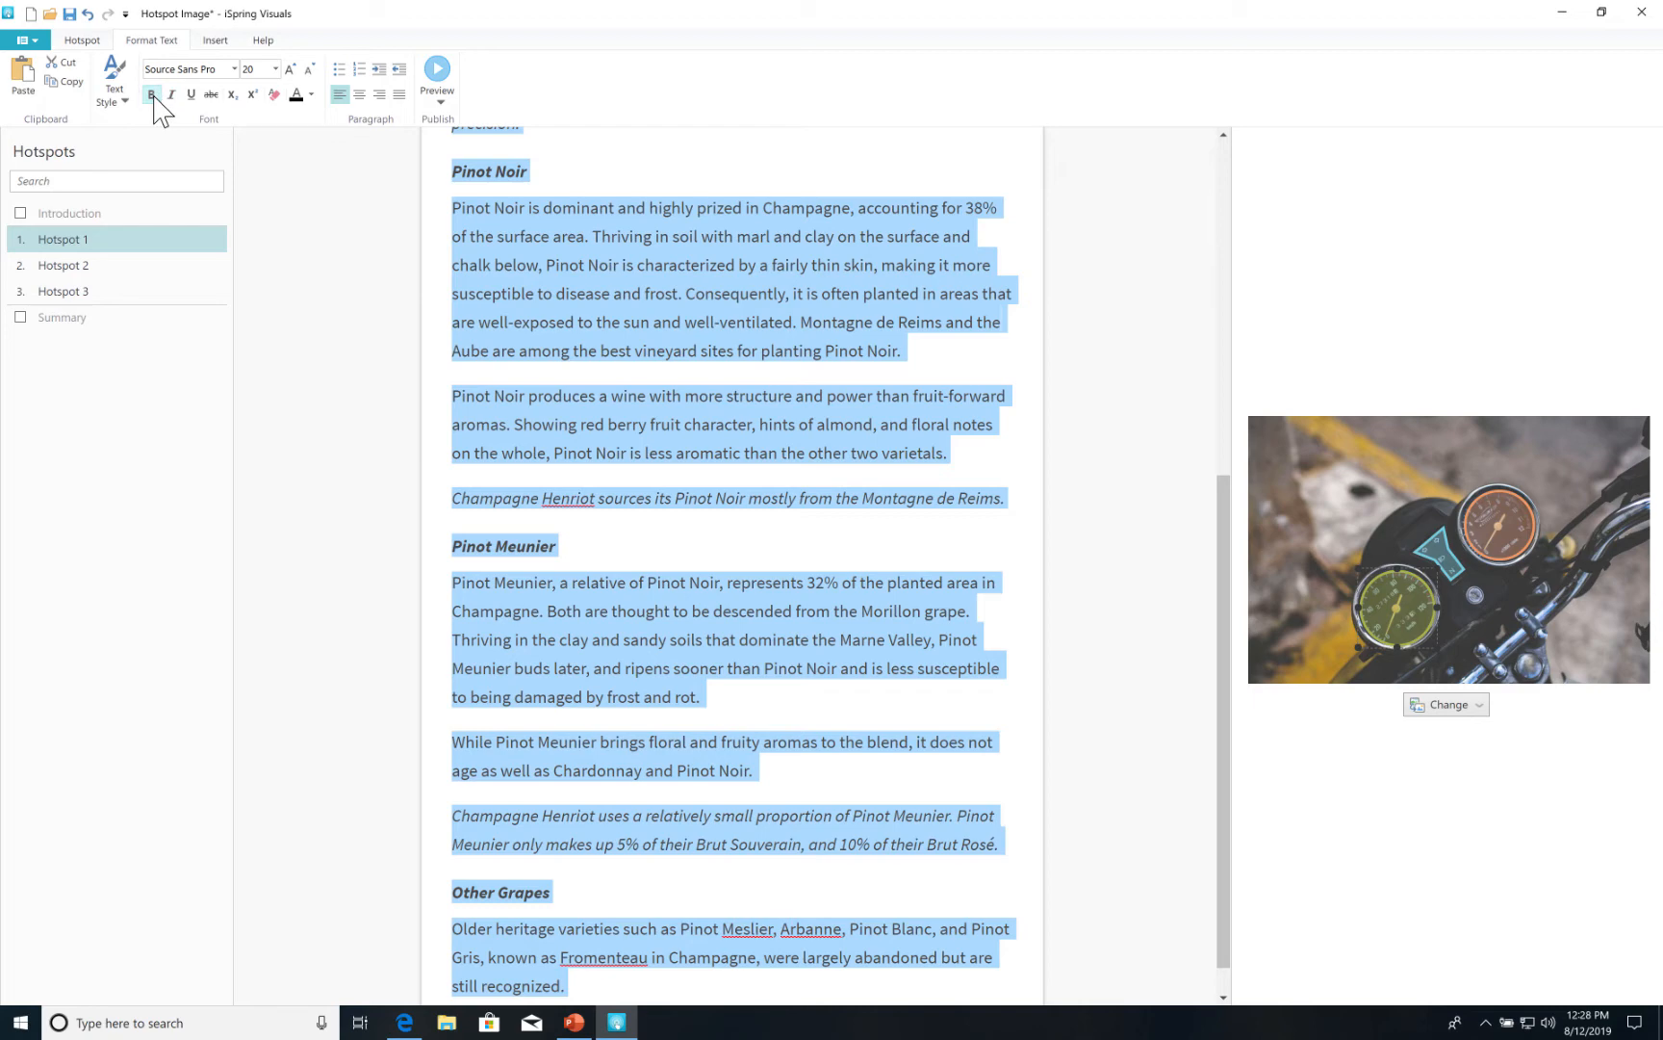
Examine the reformatted description, highlighting the Pinot Noir heading and the italic Champagne Henriot paragraph that closes the Chardonnay section.
click(606, 306)
scroll(607, 308, up, 1)
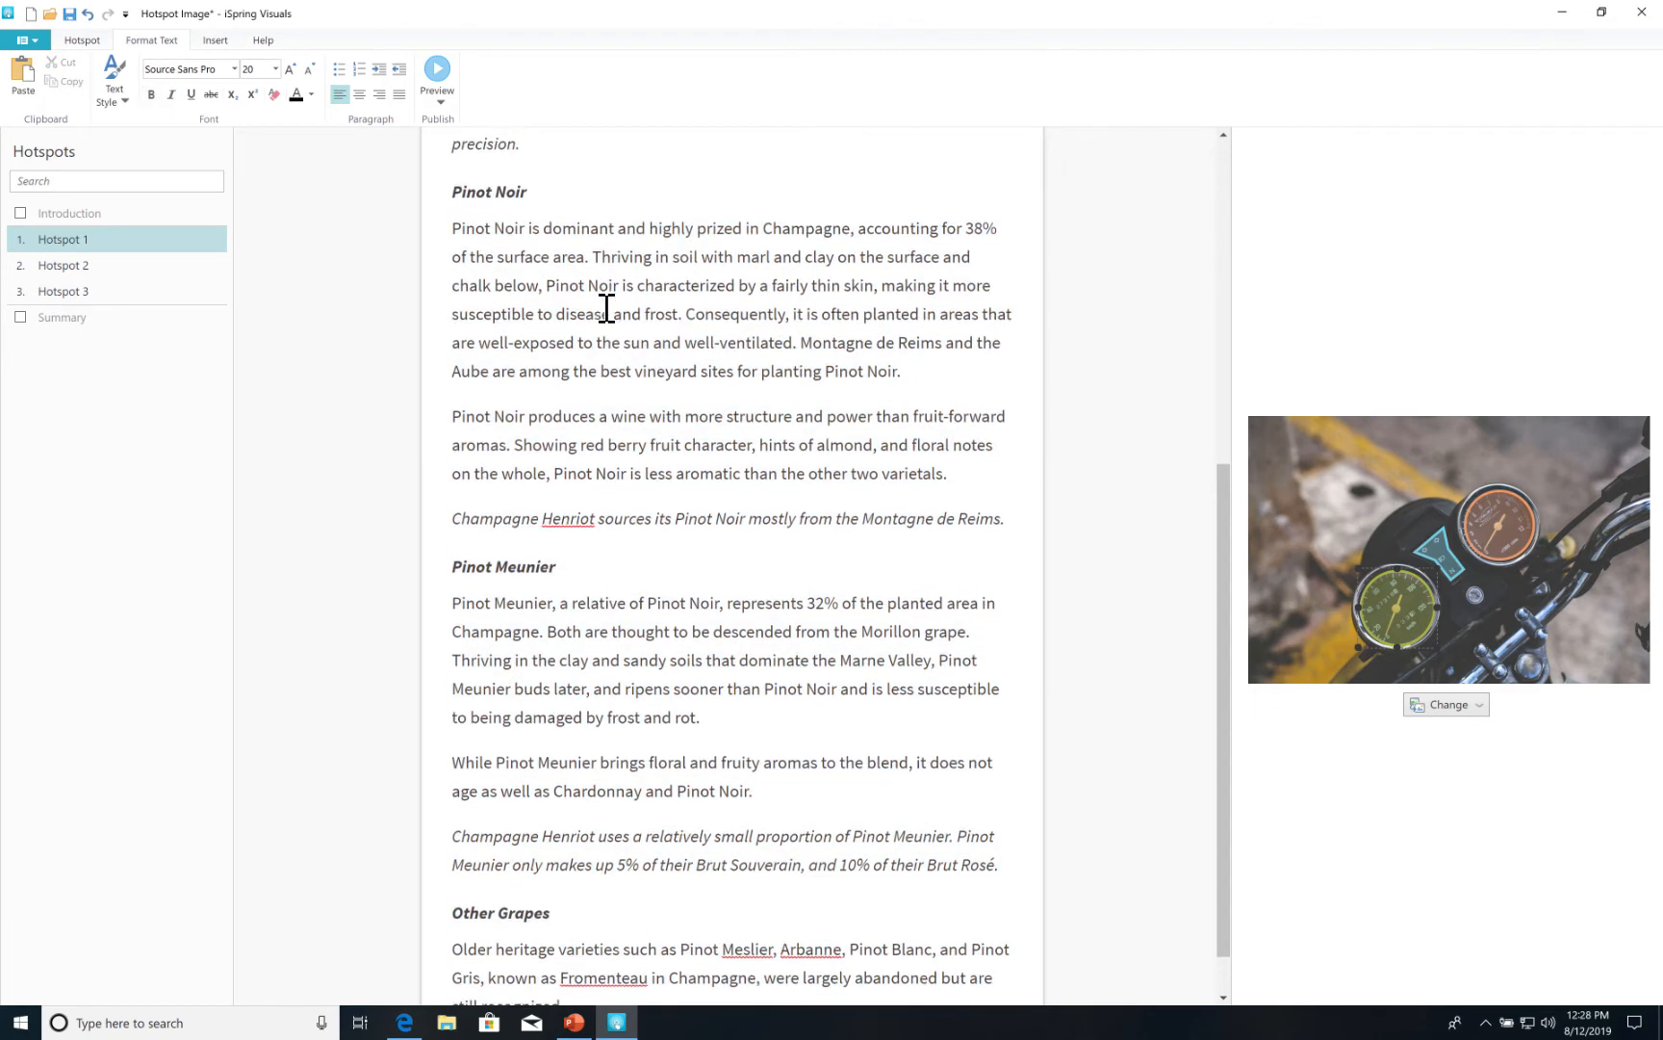
scroll(607, 308, up, 3)
drag(453, 356, 531, 357)
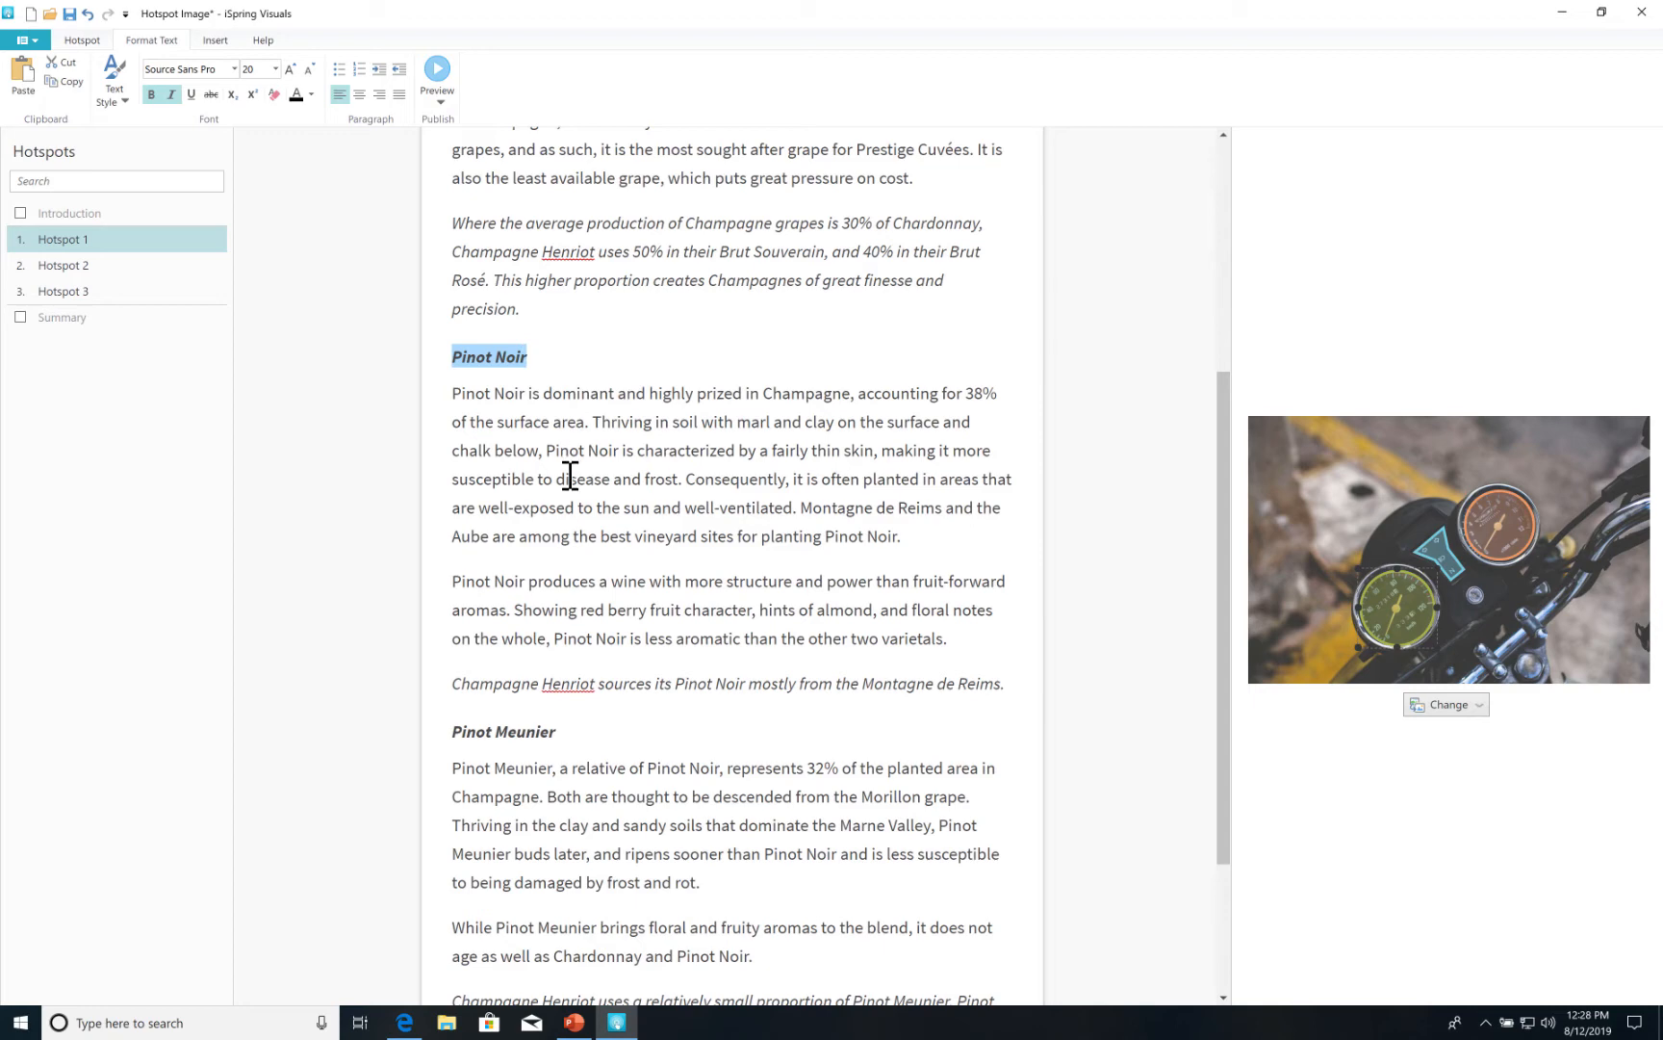
scroll(570, 476, up, 5)
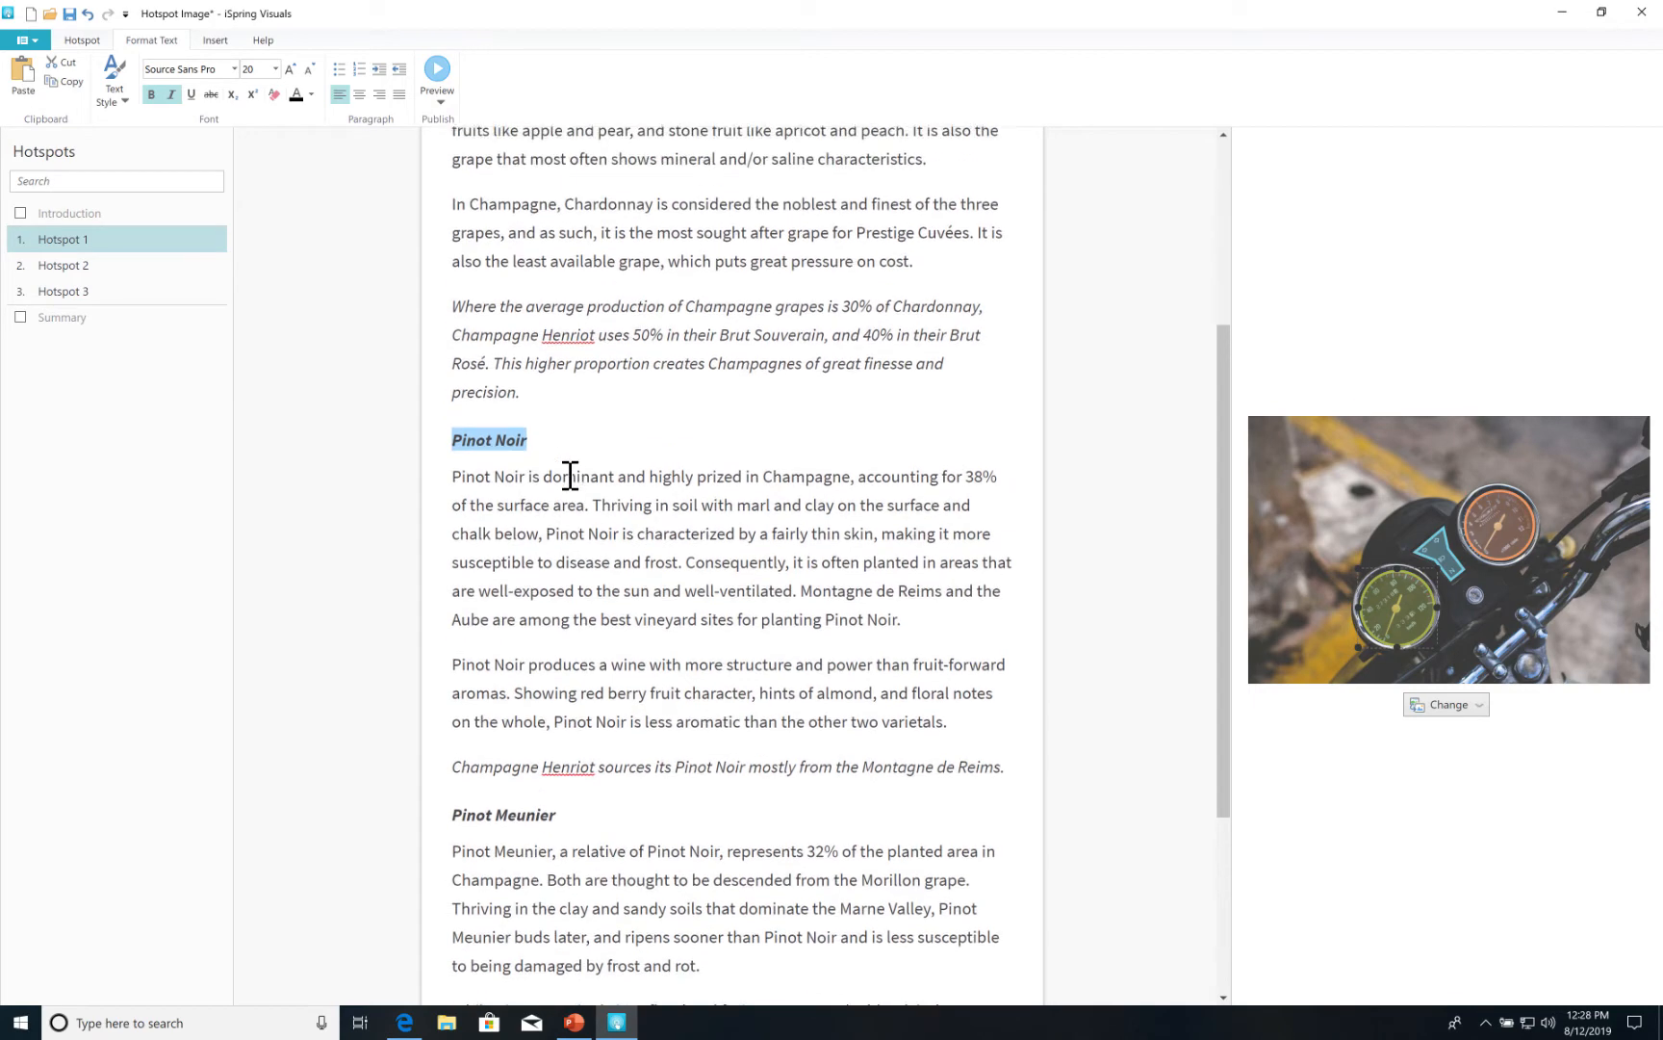
drag(463, 484, 524, 568)
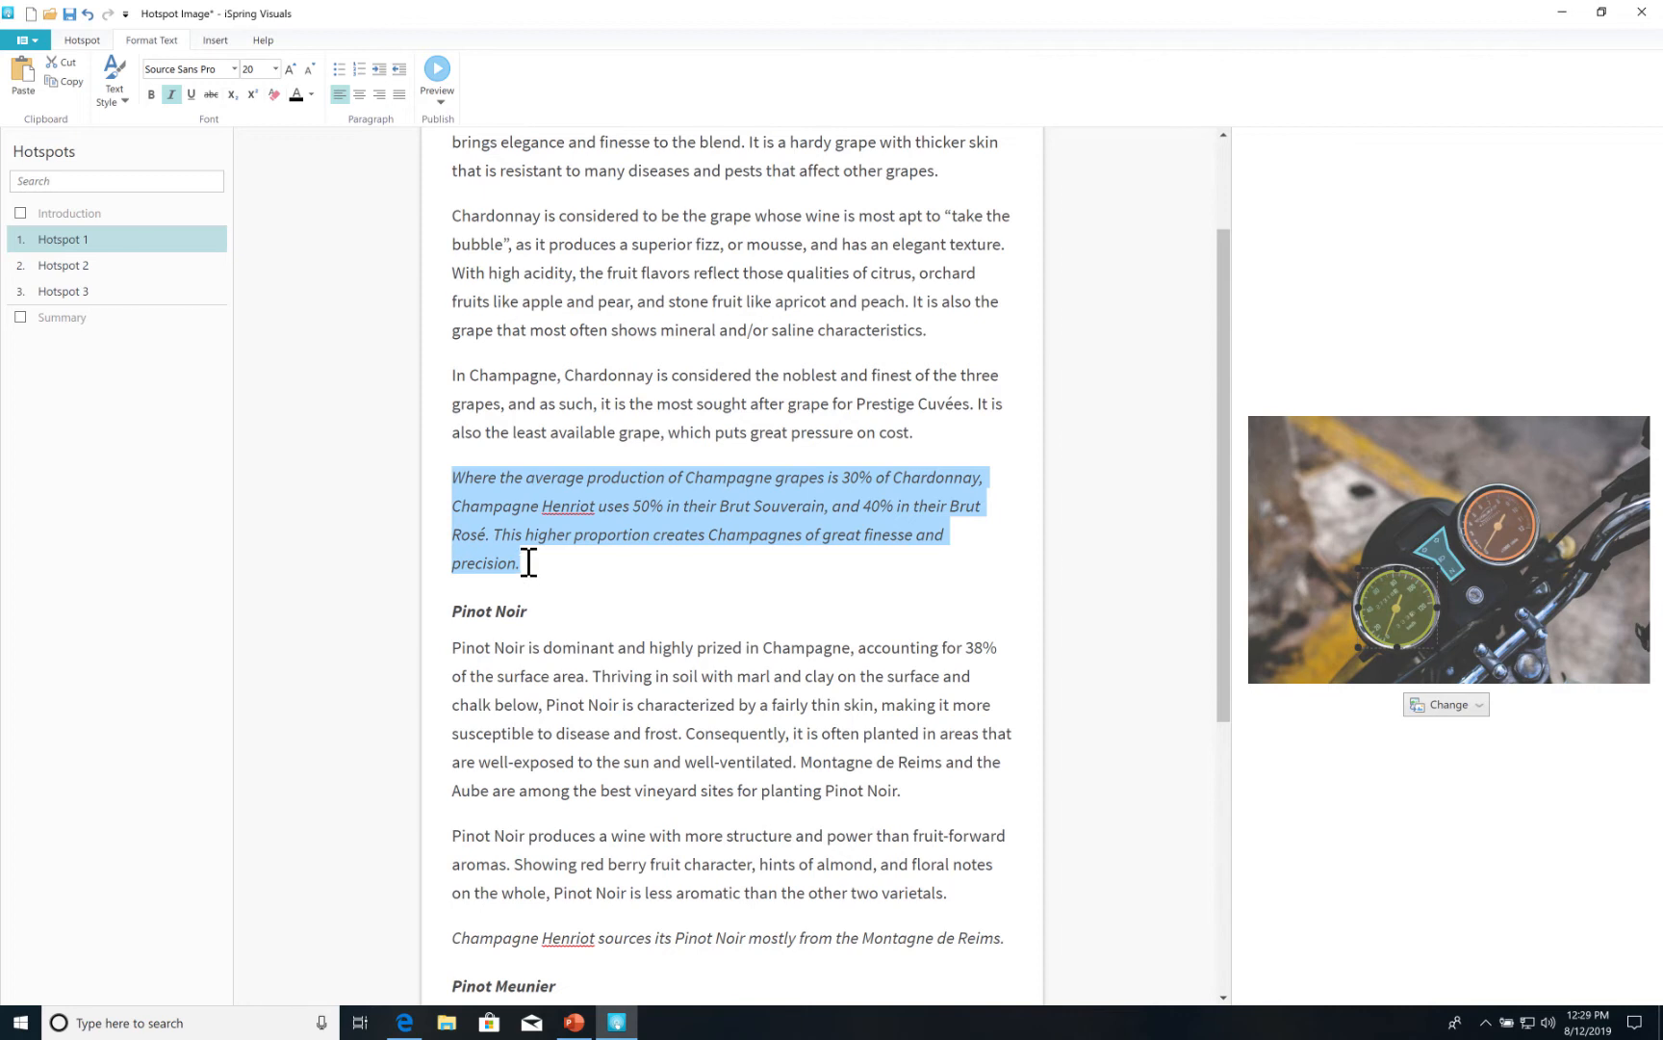
scroll(527, 563, up, 3)
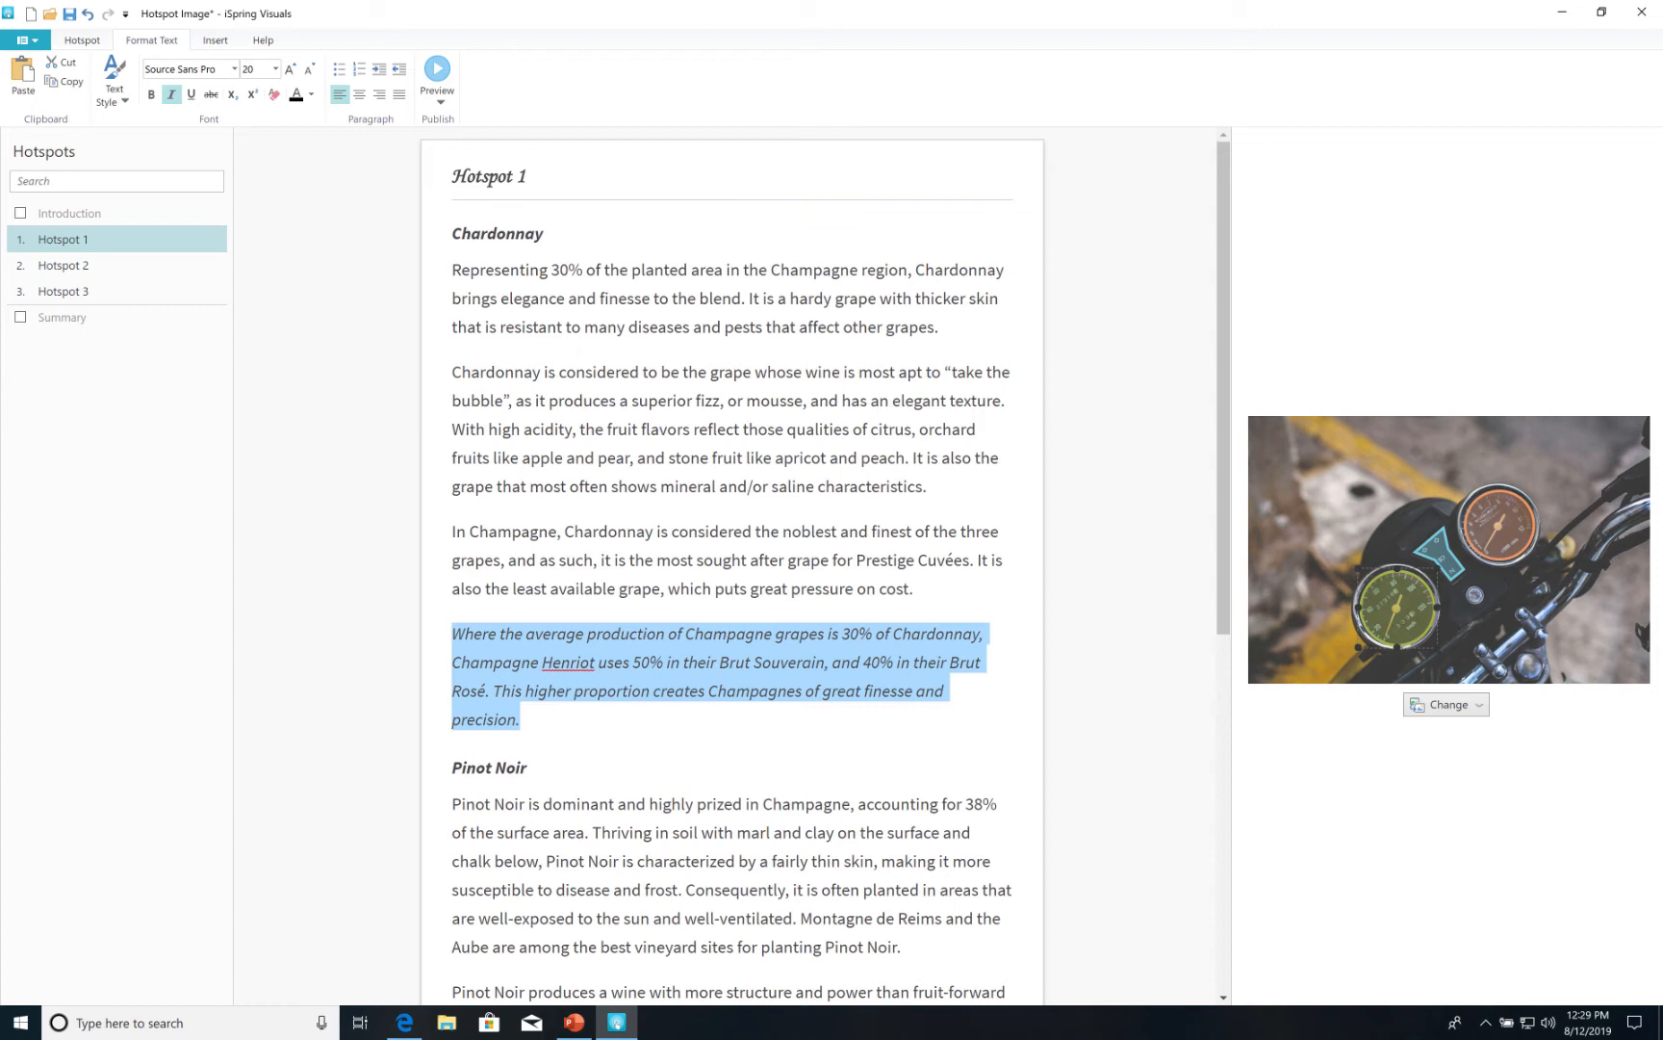
click(607, 415)
Delete Hotspot 2 and Hotspot 3 from the interaction.
click(56, 268)
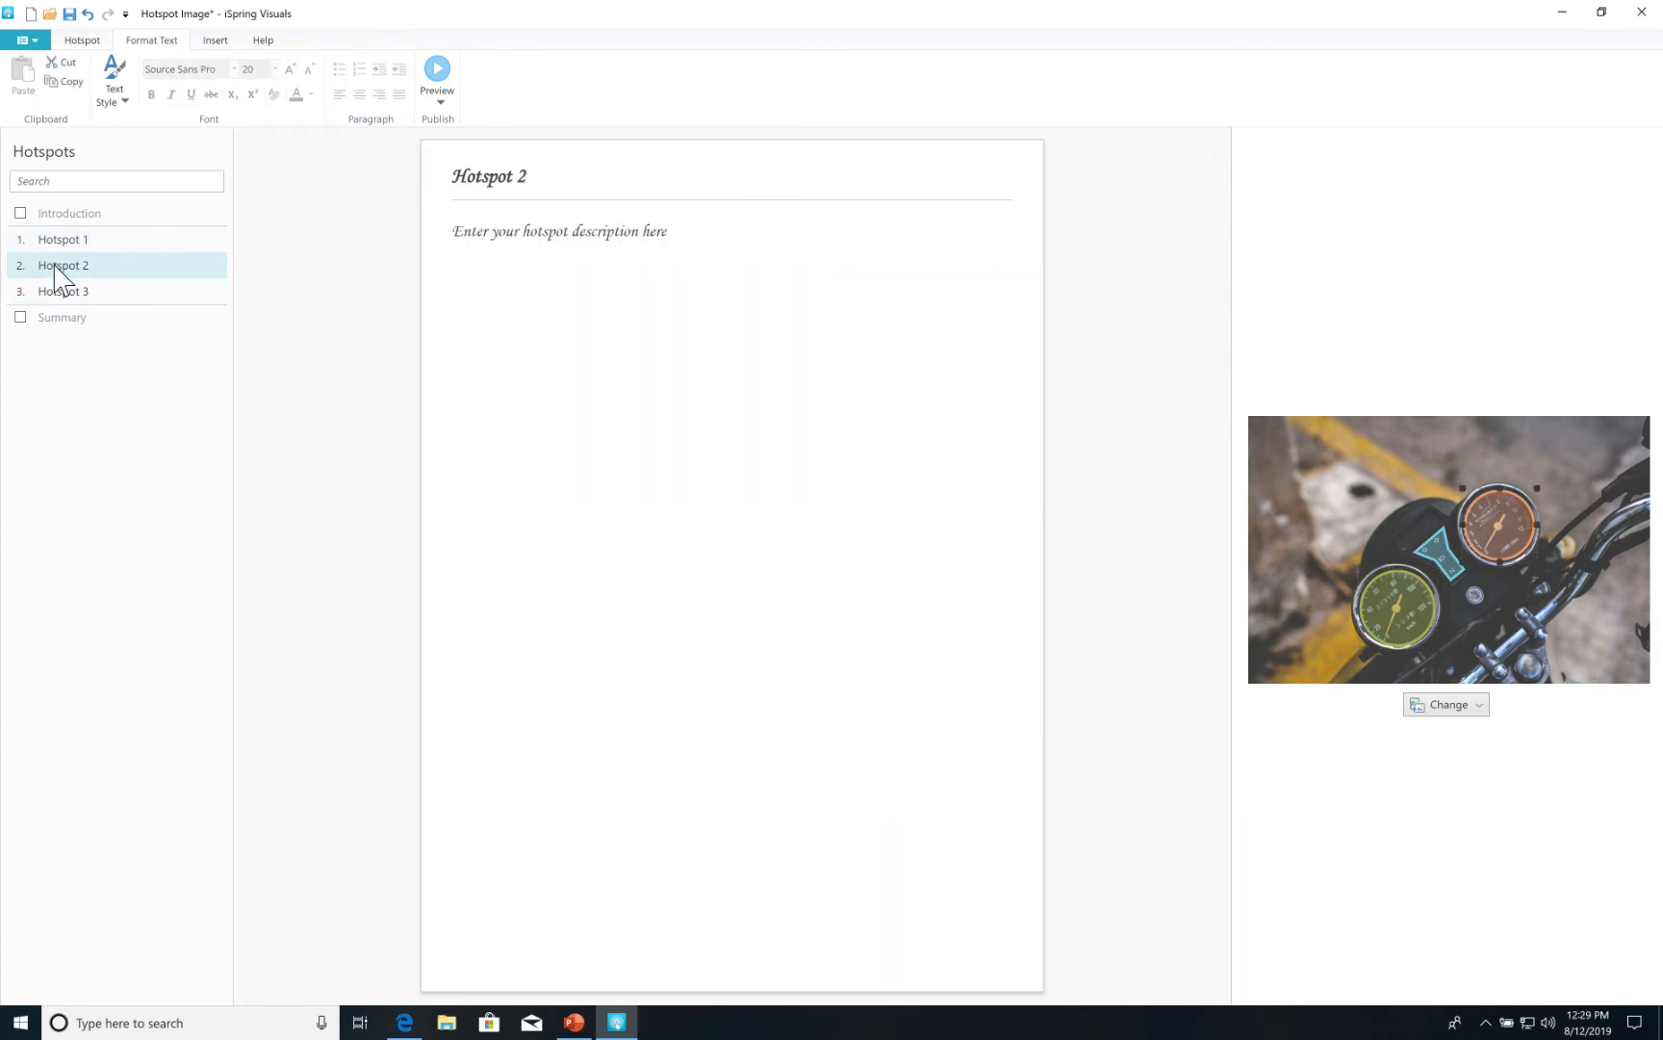
right_click(56, 294)
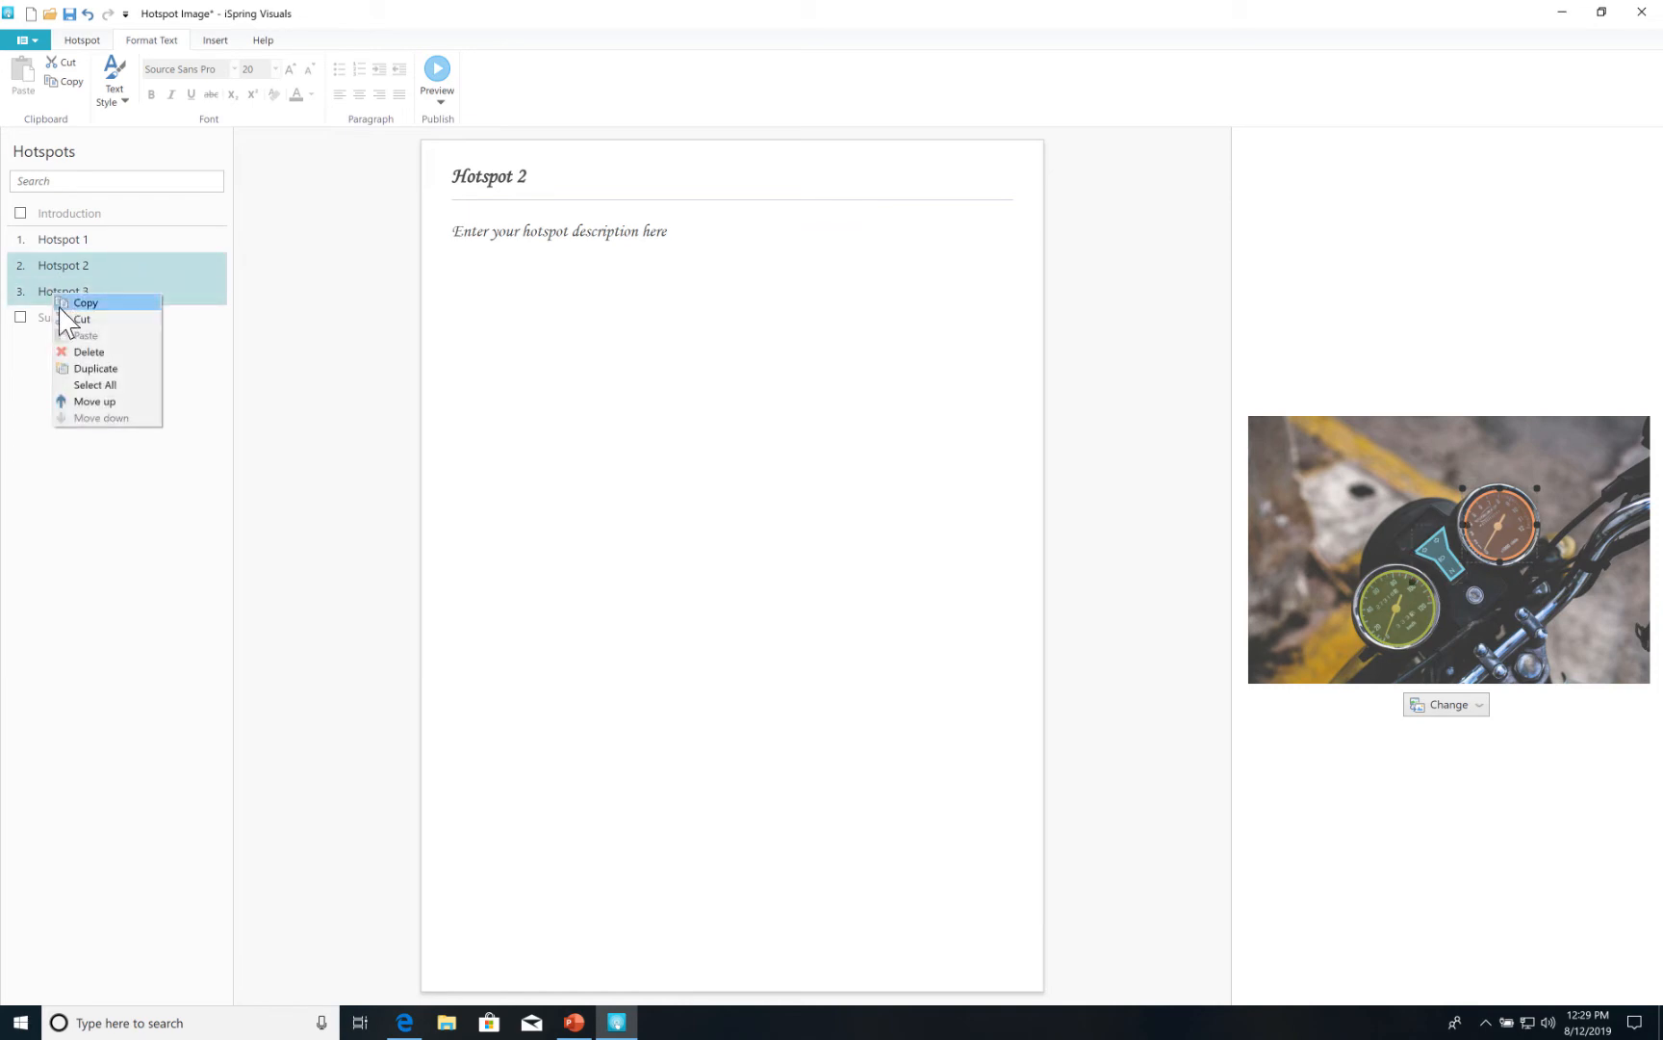
click(73, 346)
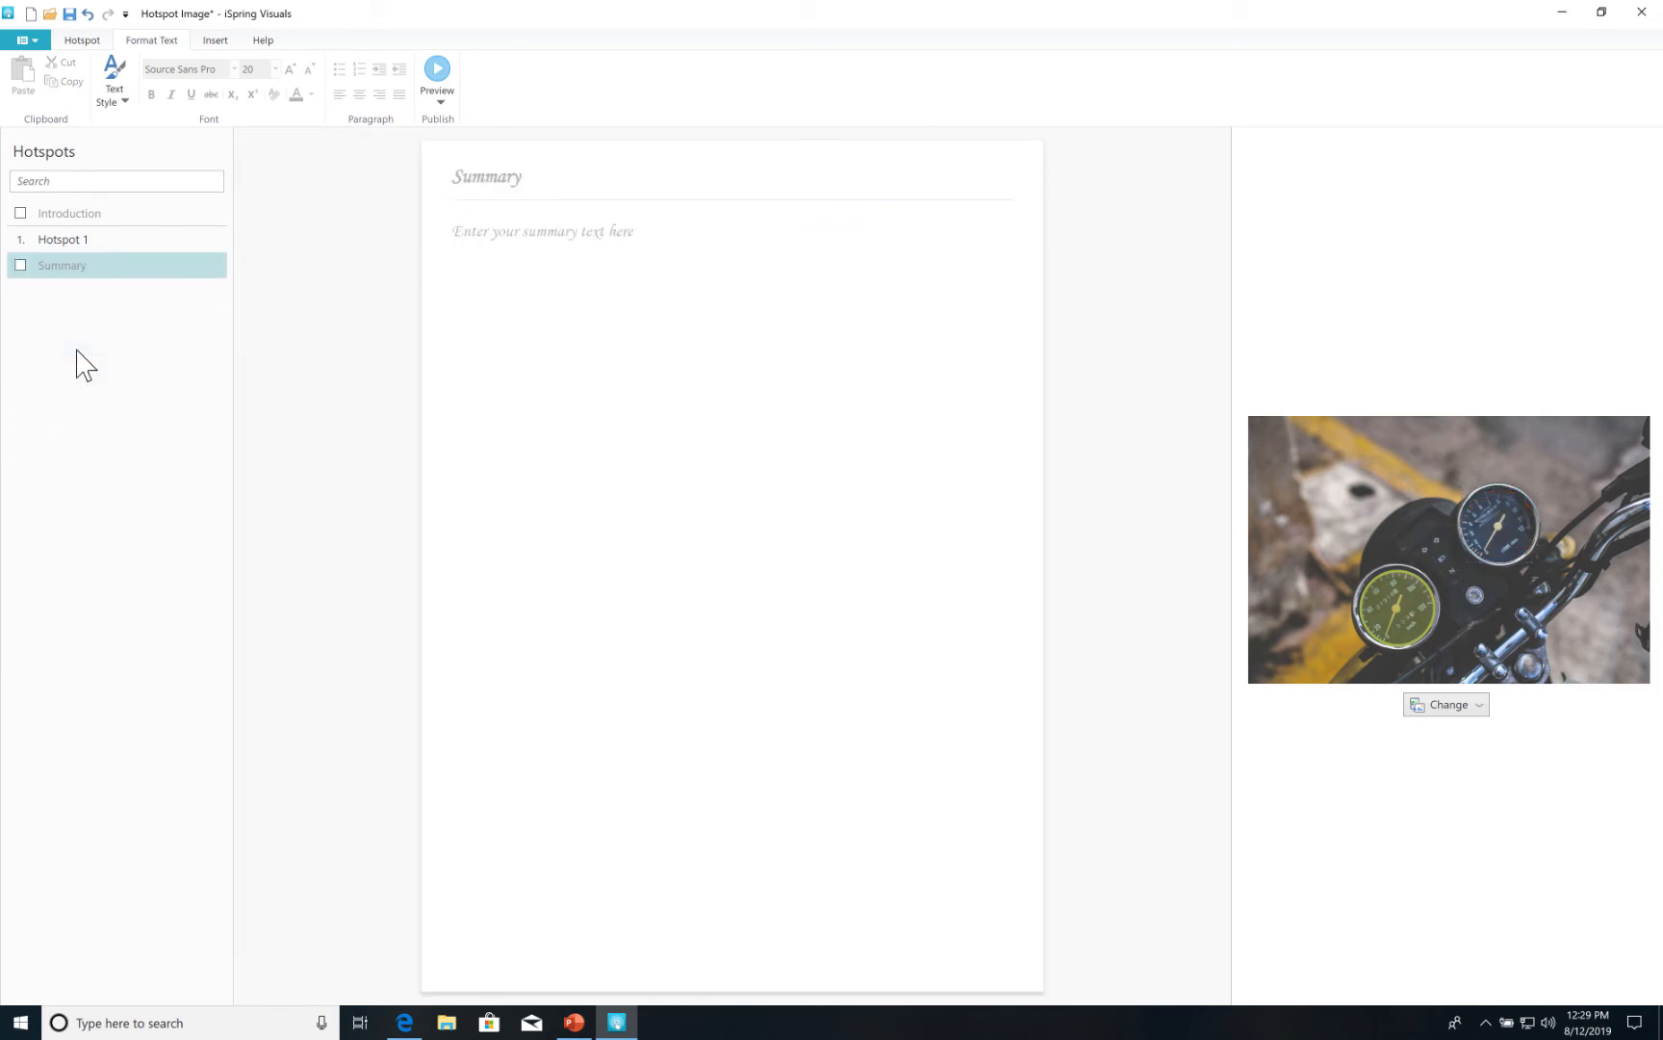
Rename Hotspot 1 as "Content Placeholder".
click(77, 241)
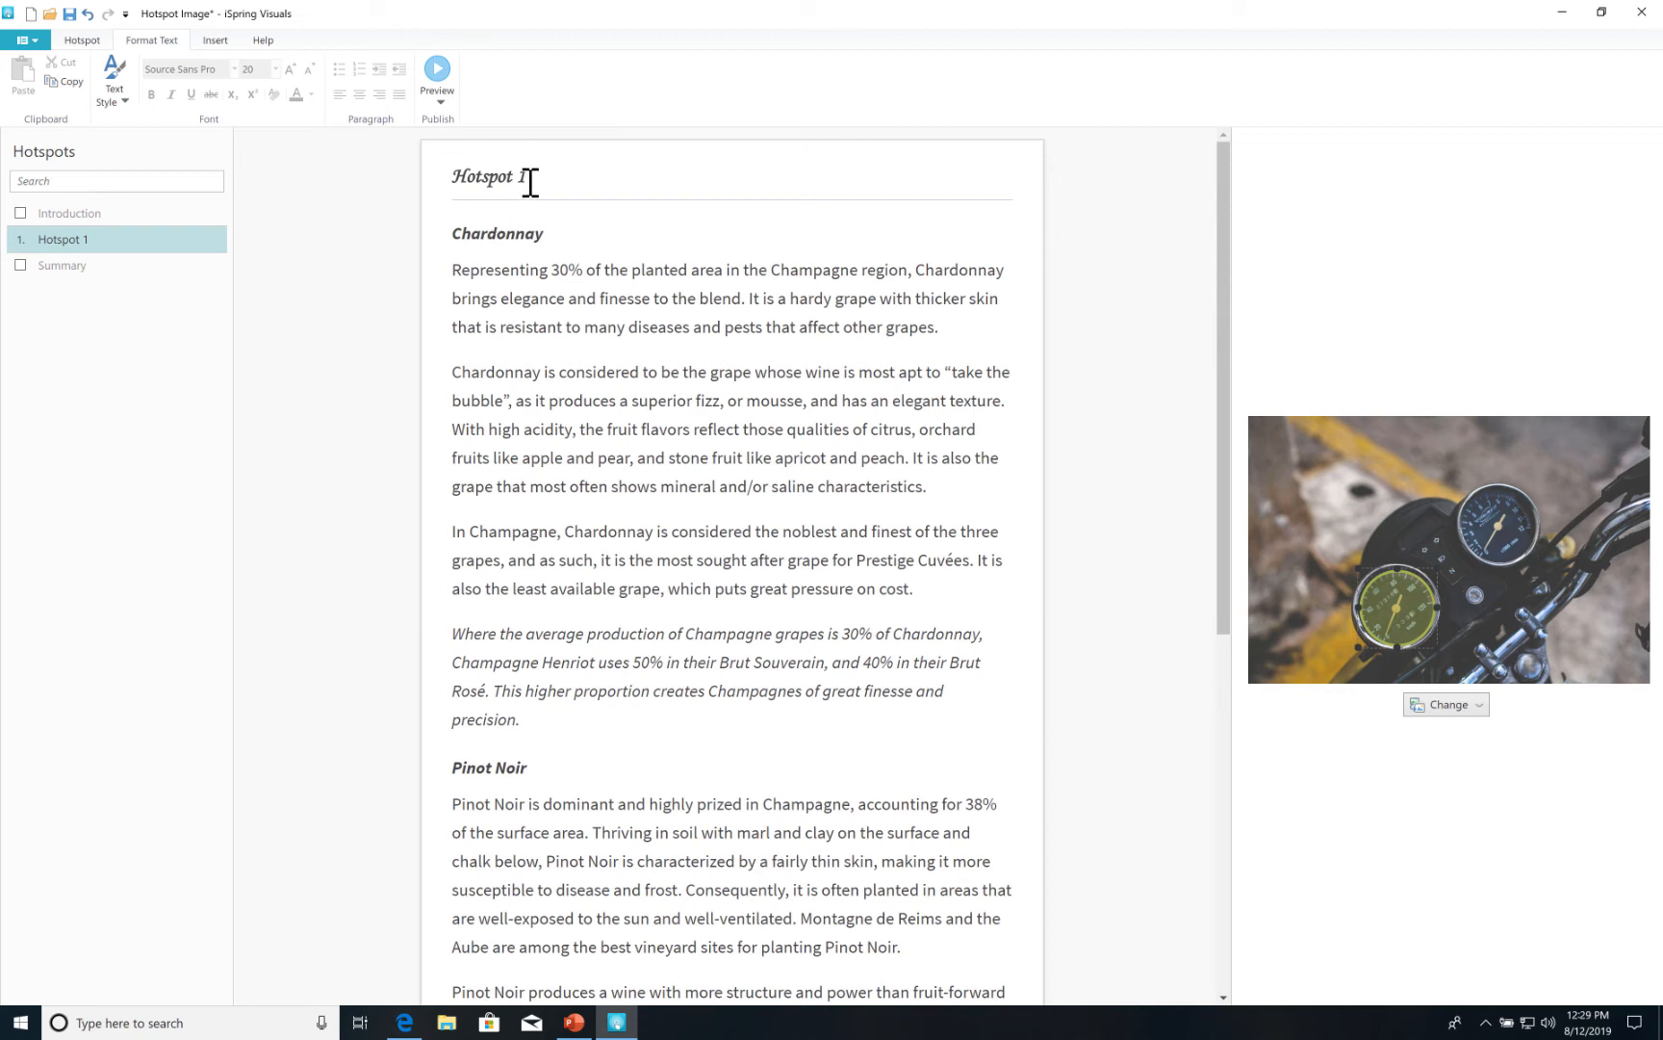
drag(531, 178, 456, 178)
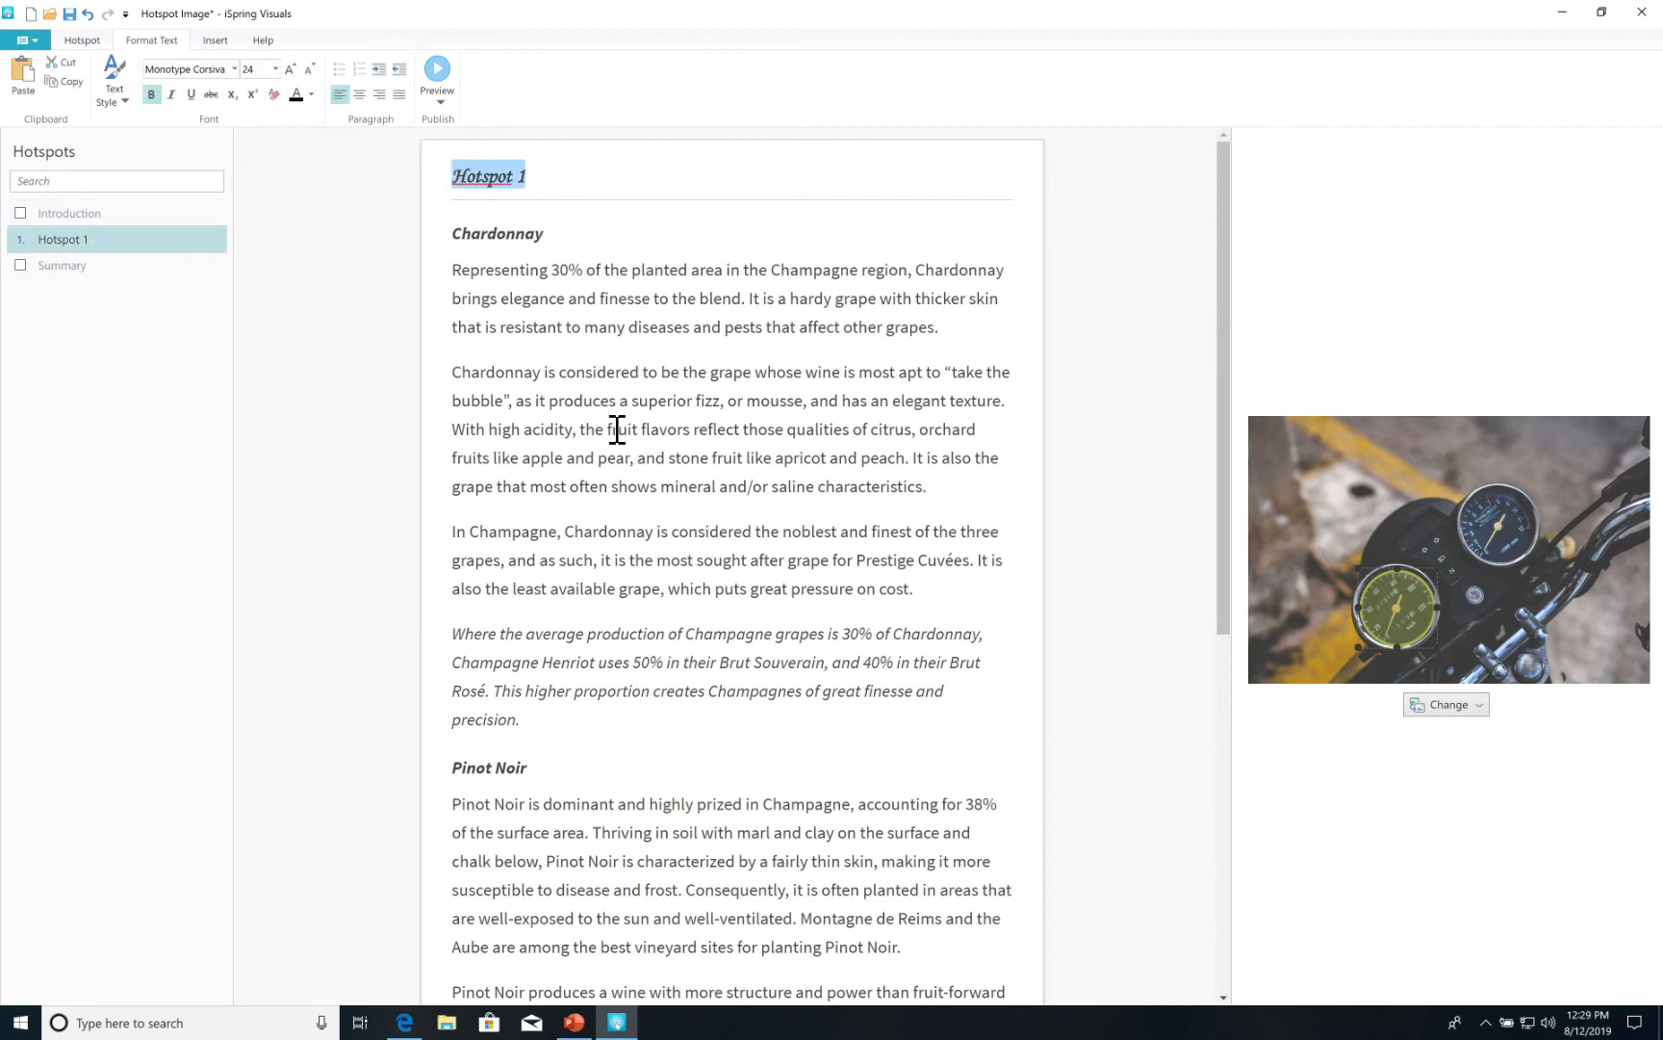
text(COntro)
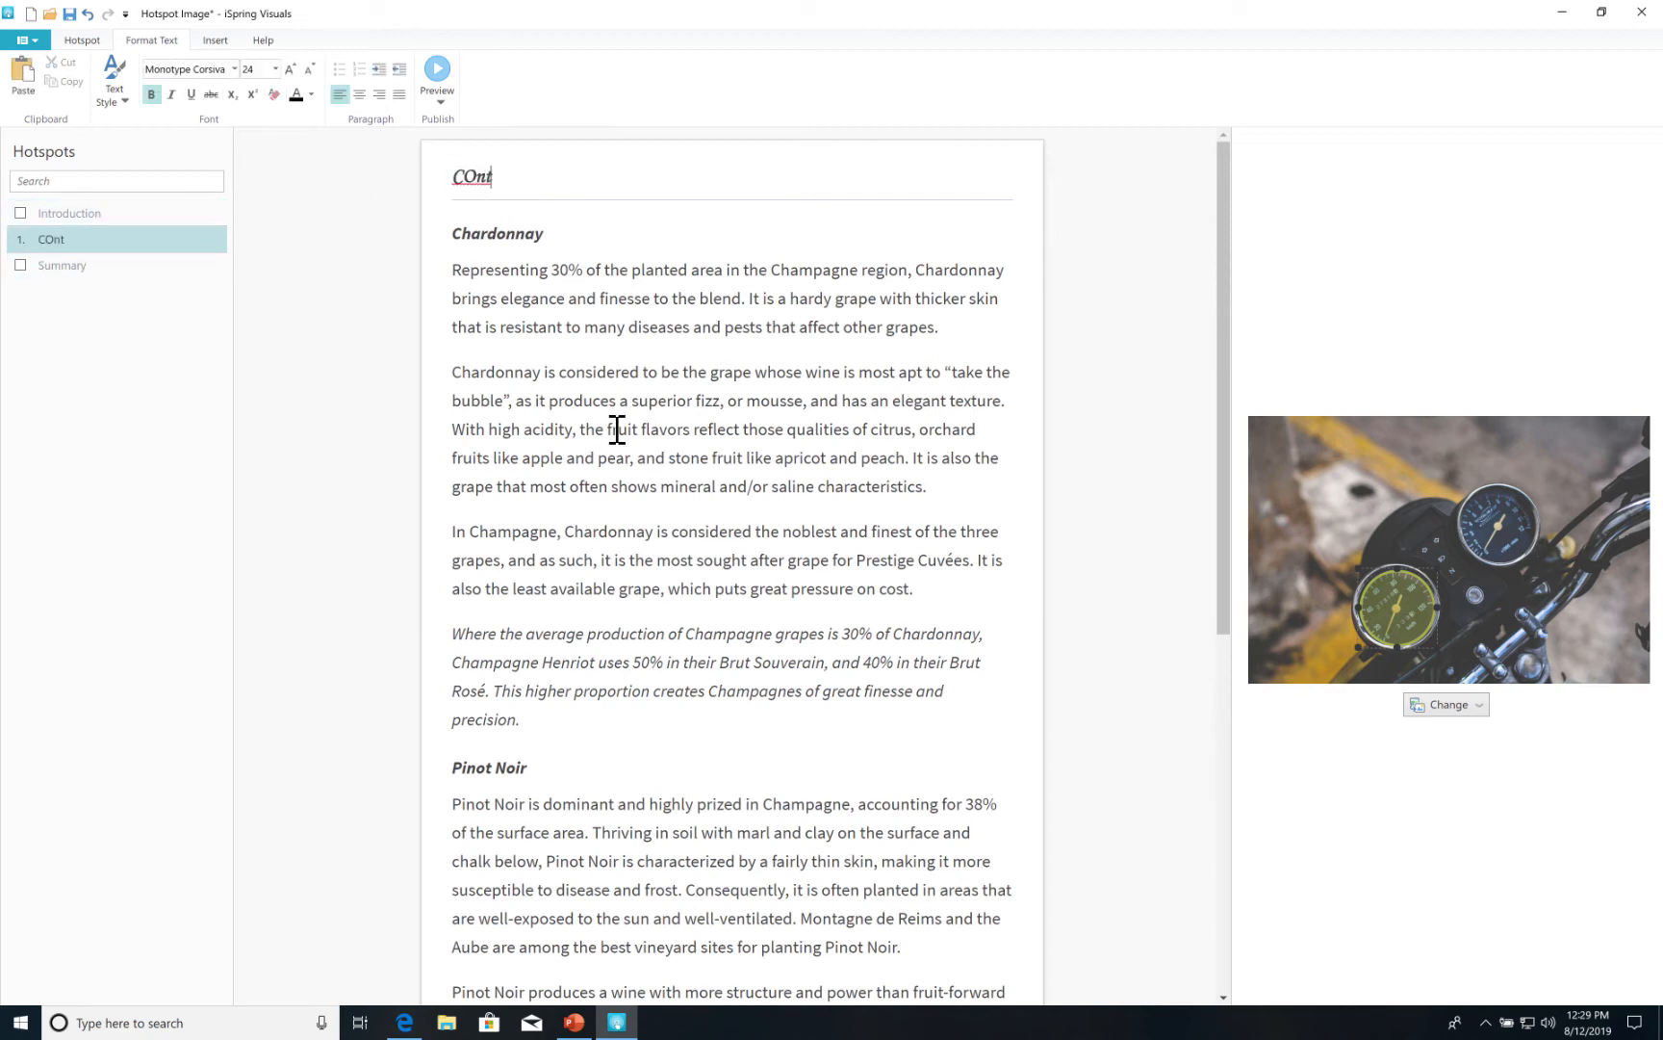
key(BackSpace)
key(BackSpace)
key(BackSpace)
key(BackSpace)
key(BackSpace)
text(ontent Pla)
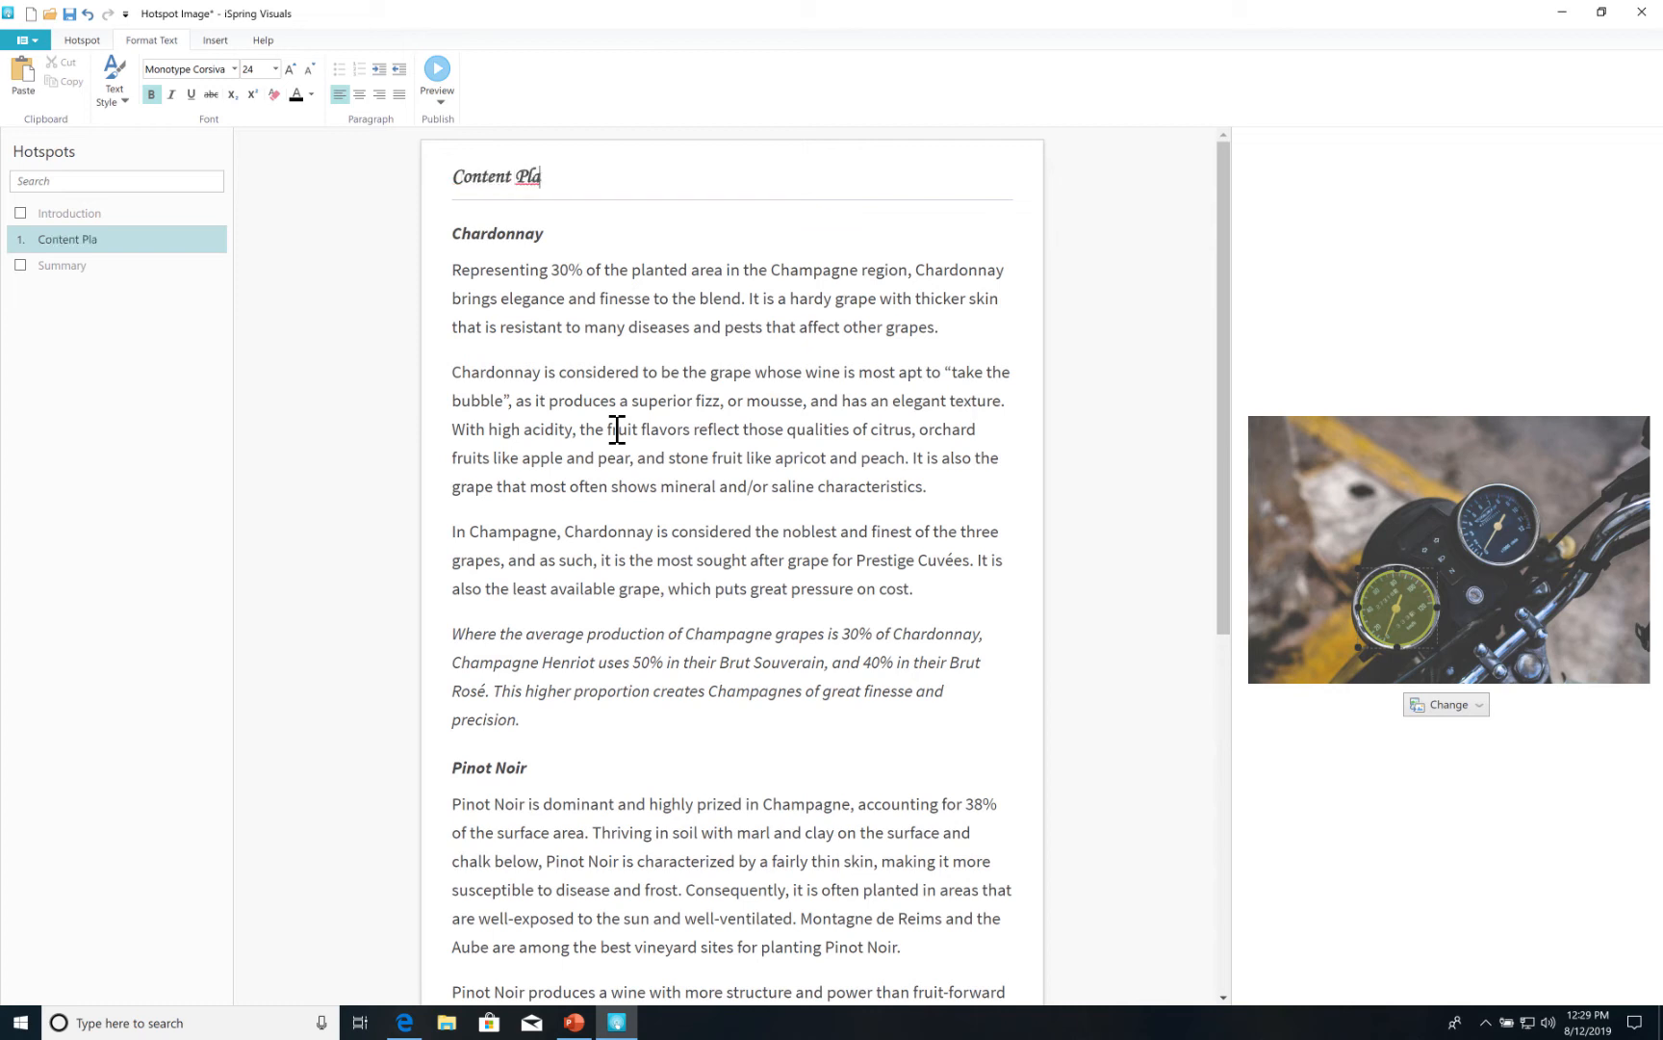
text(ceholder)
Shrink the remaining hotspot and move it from the lower gauge to the upper-left corner of the motorcycle picture.
click(1405, 609)
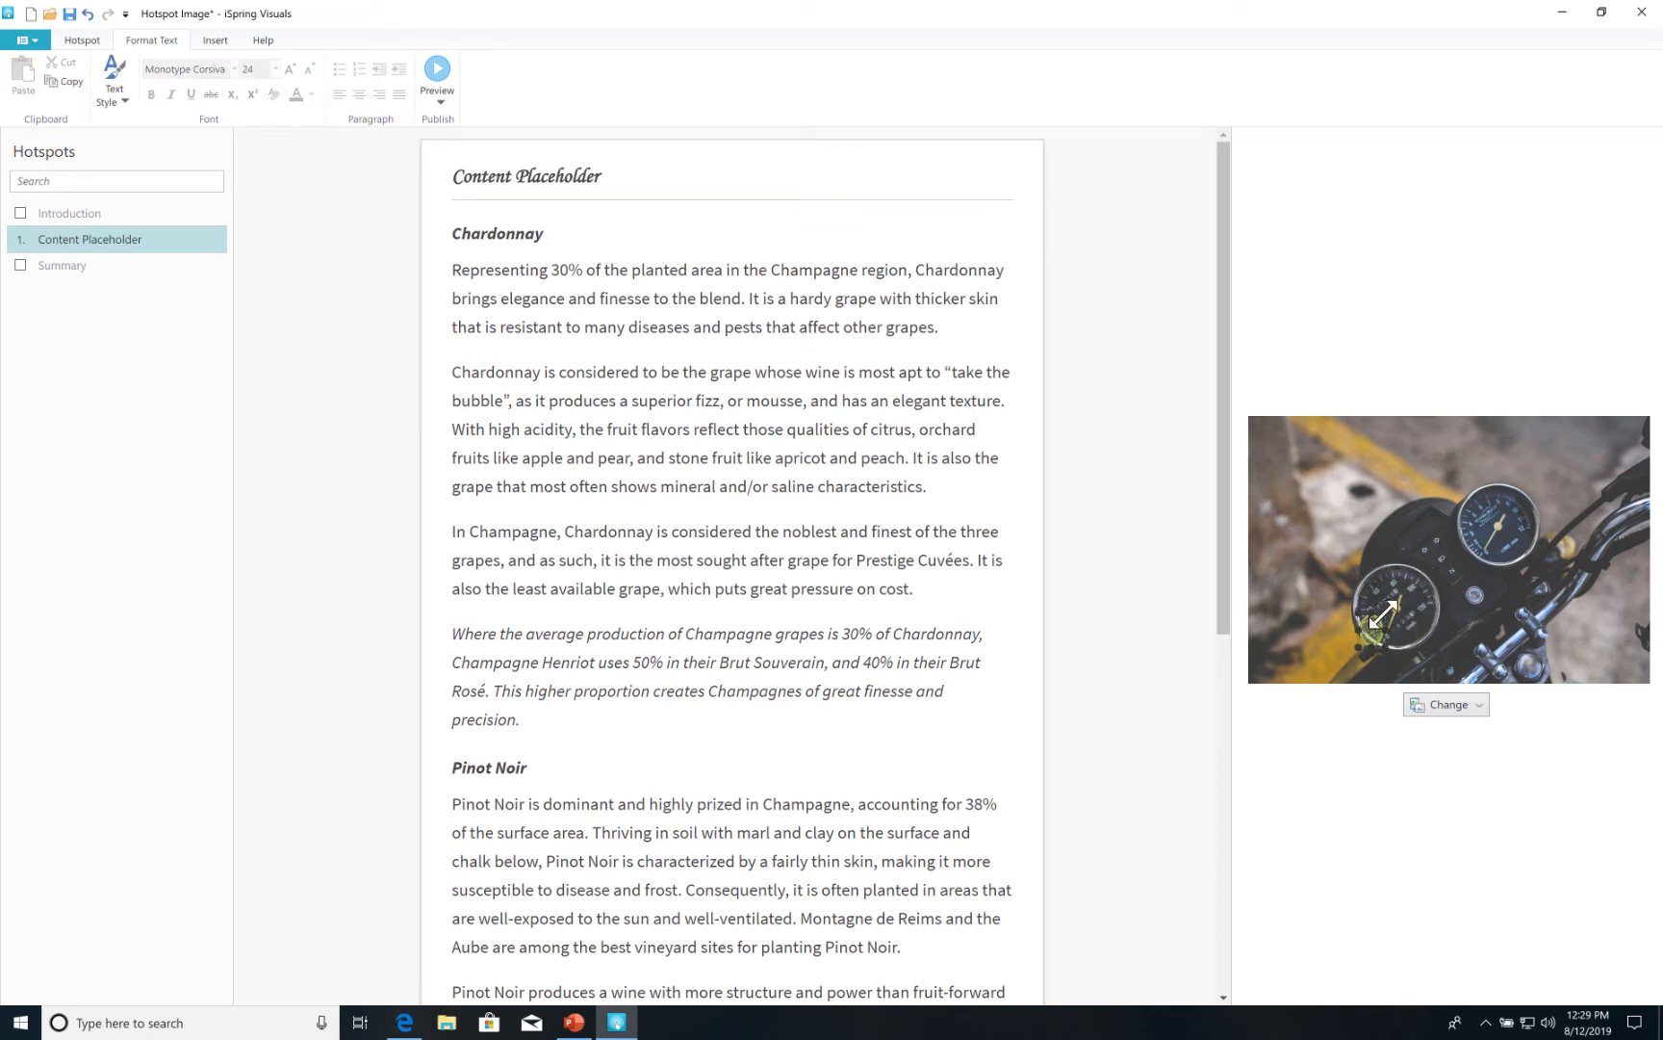
drag(1369, 624, 1277, 443)
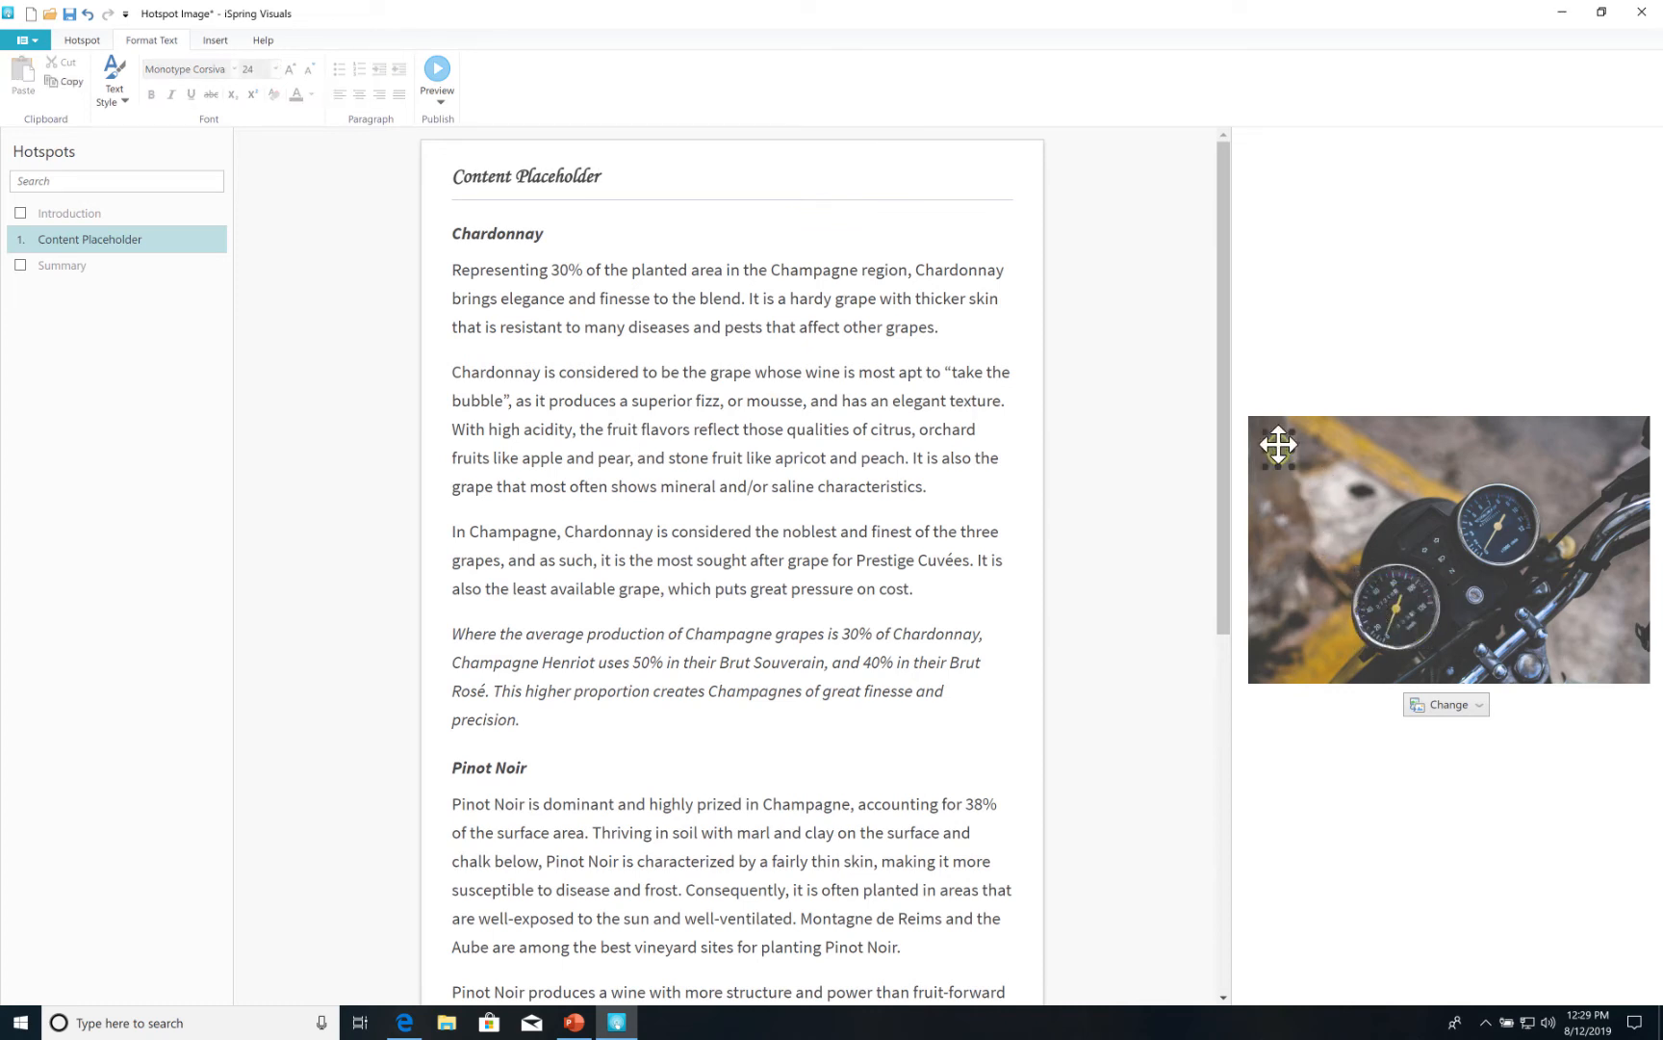
click(771, 664)
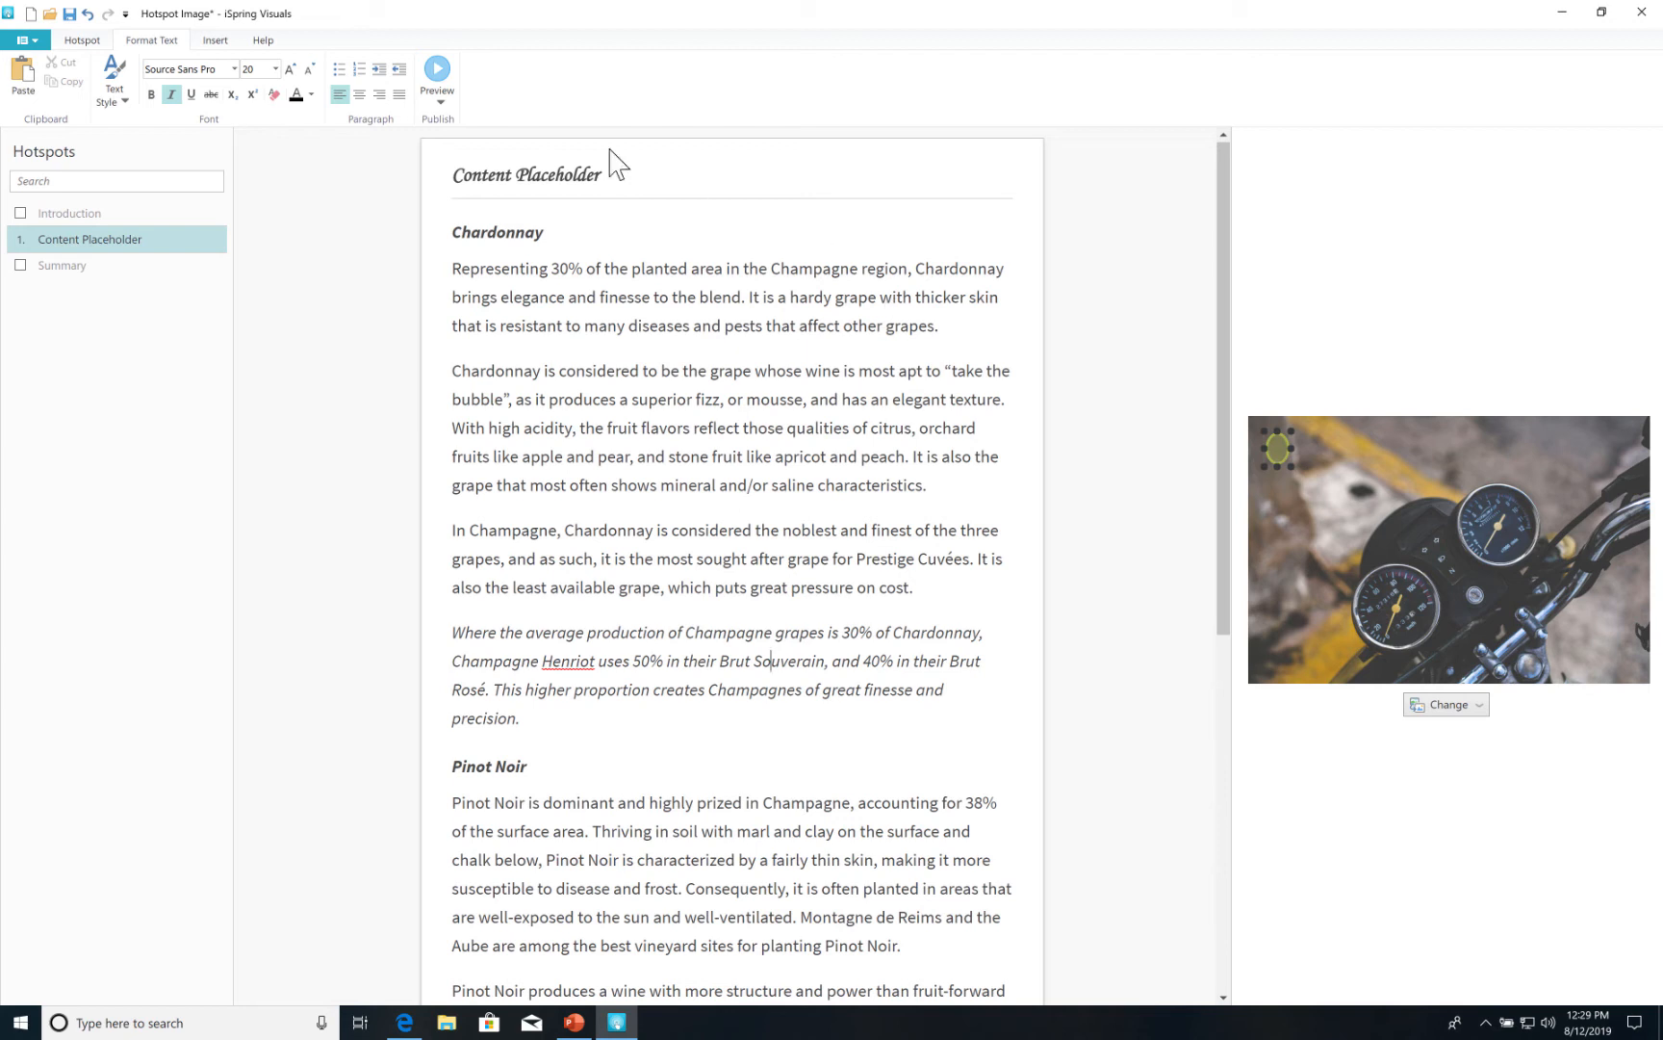
Save the interaction, return to the course presentation in PowerPoint, and select slide 3 containing the interaction.
click(85, 41)
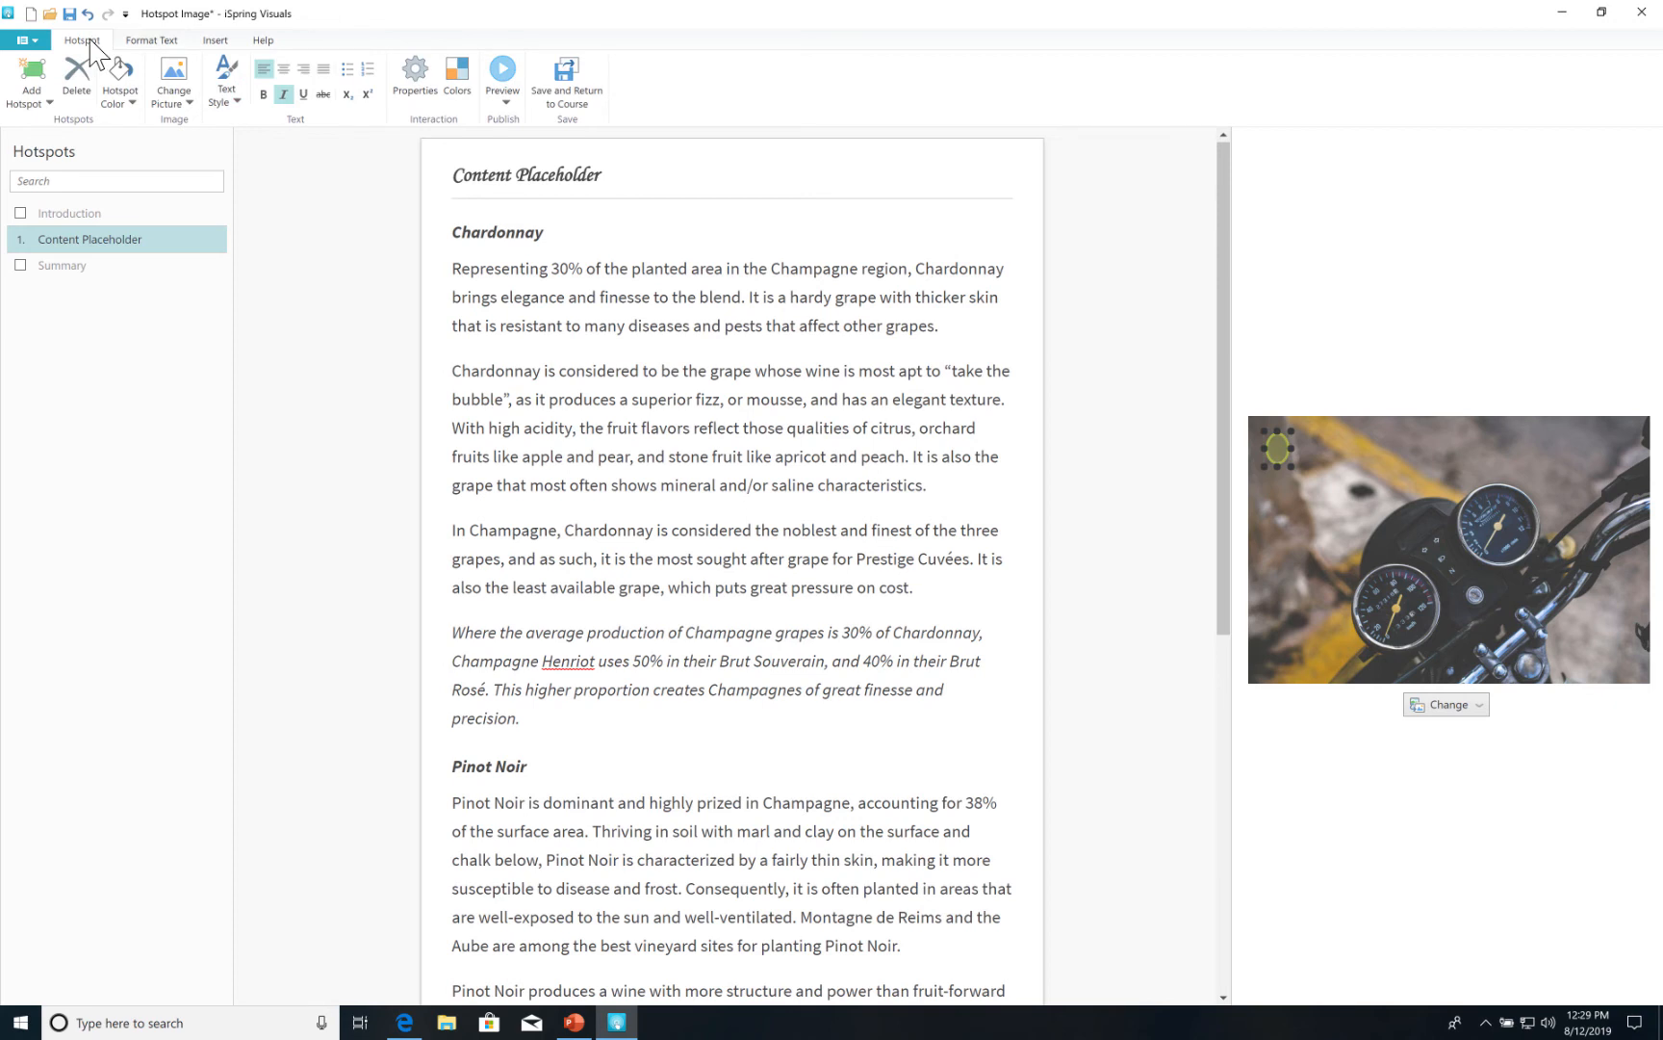
click(575, 85)
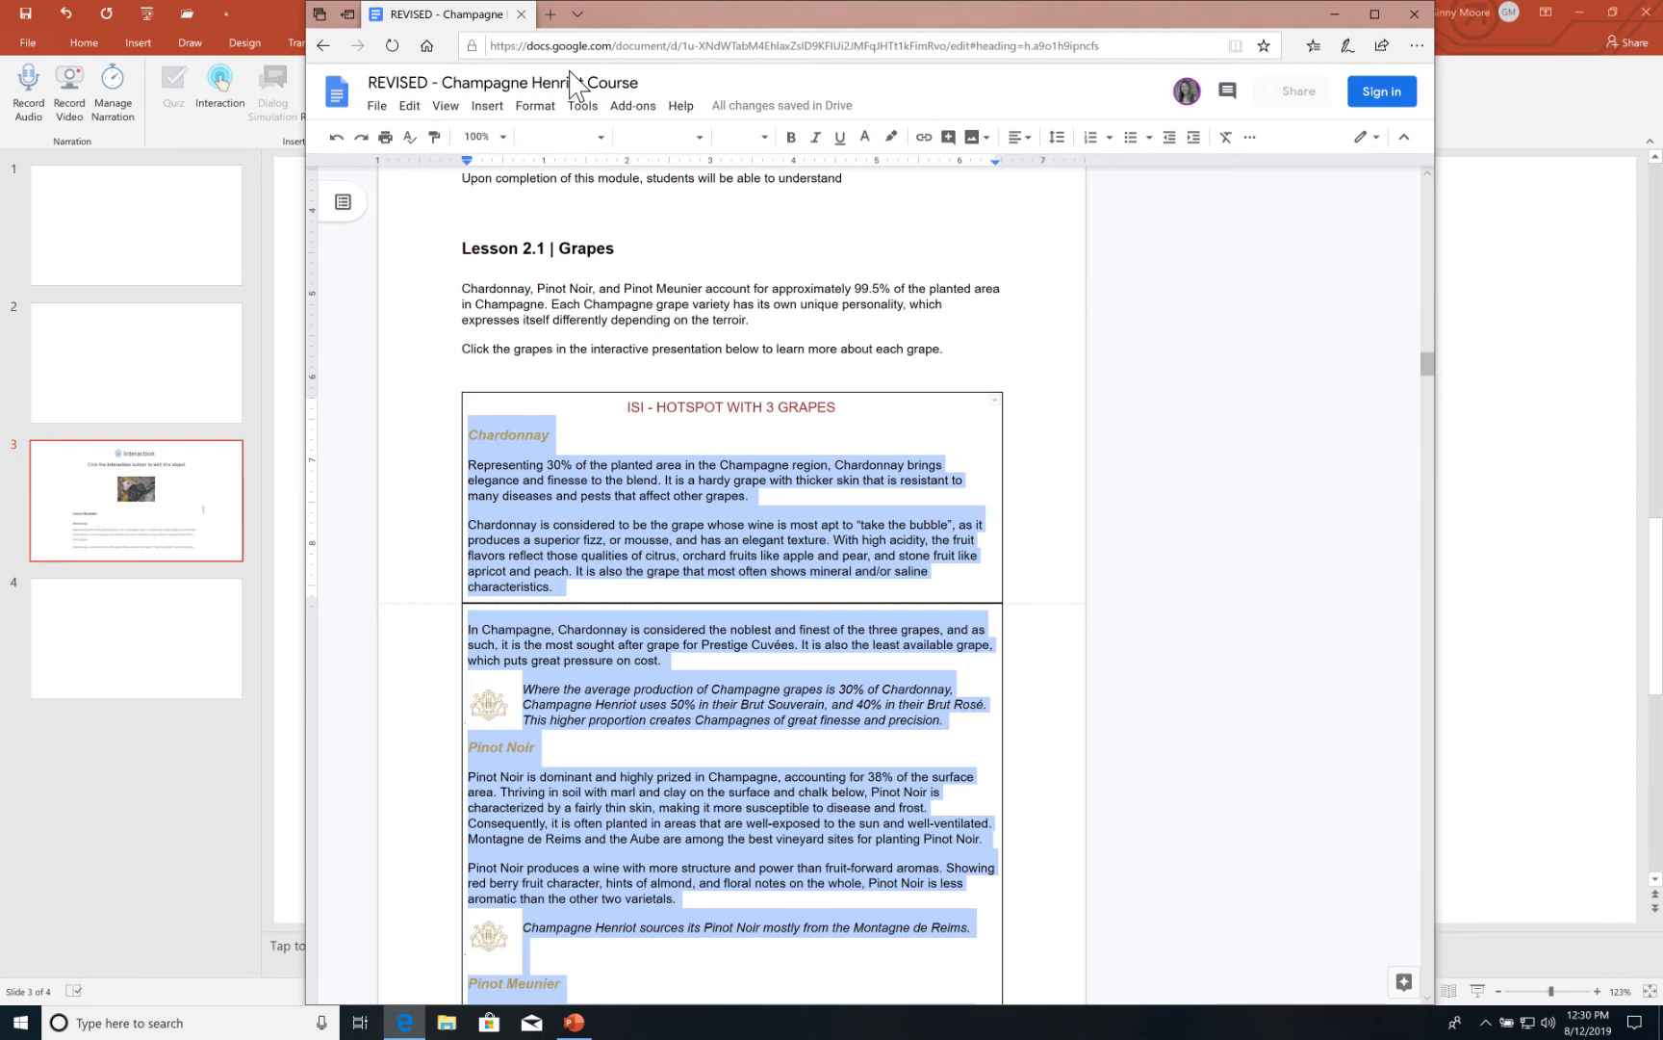
click(289, 746)
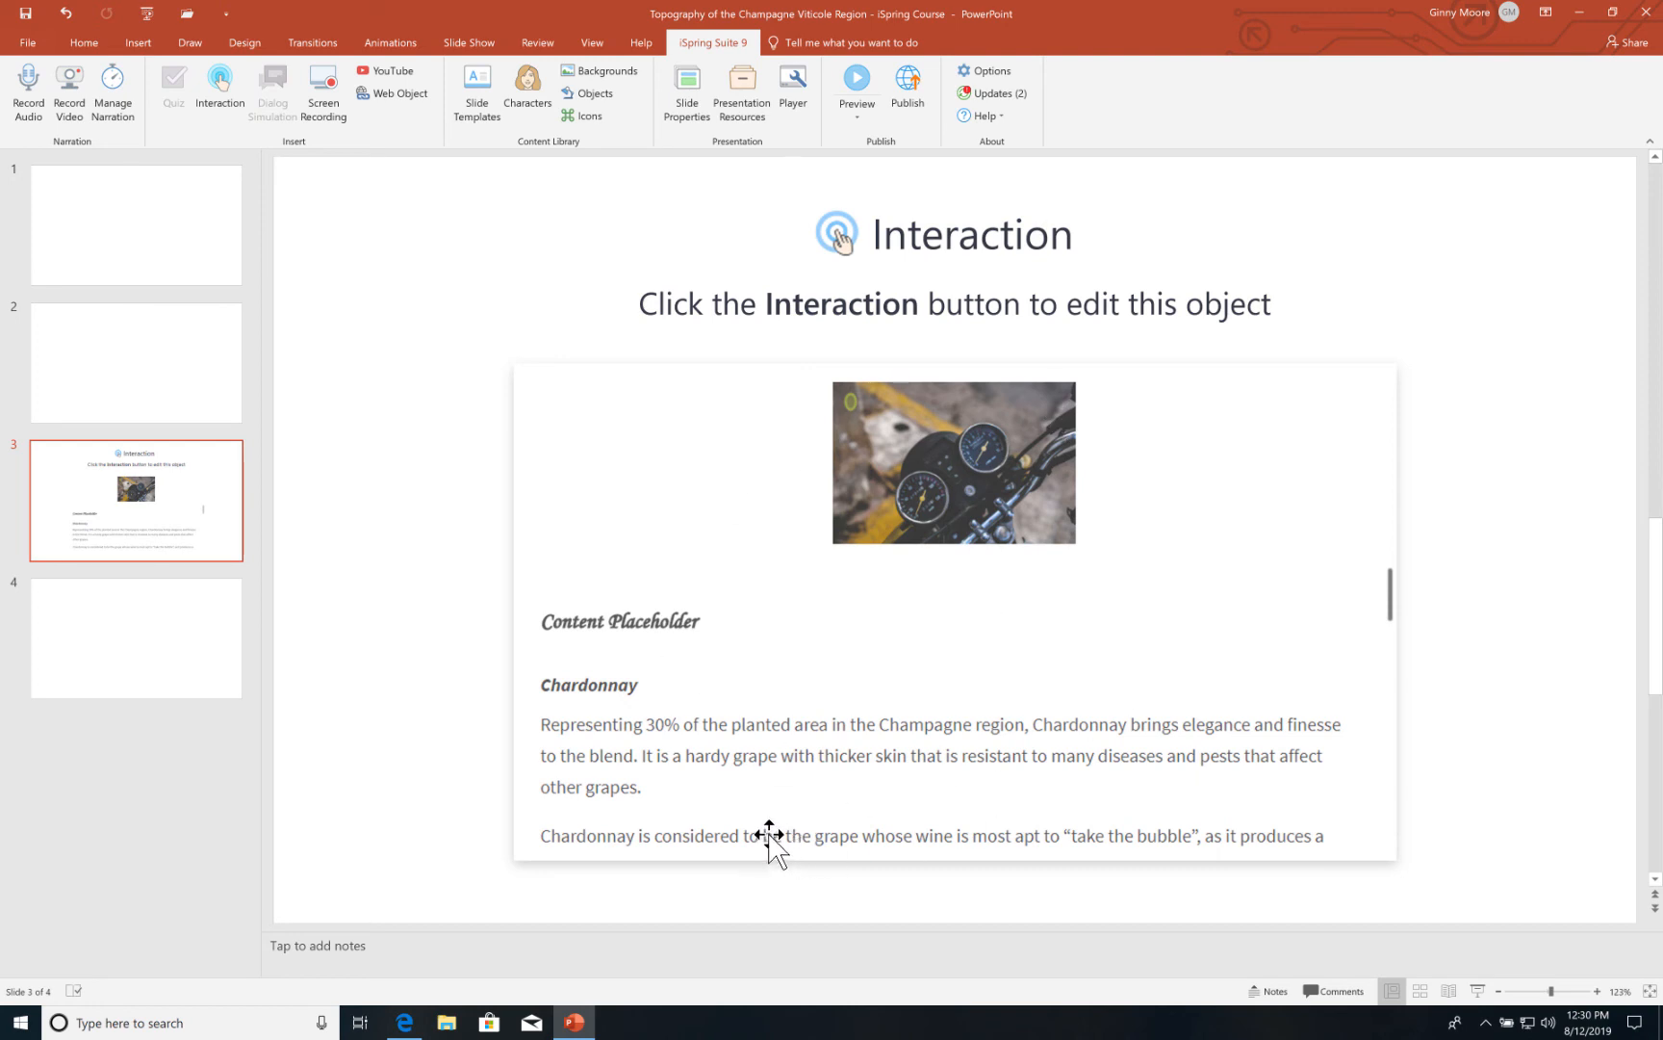
click(624, 758)
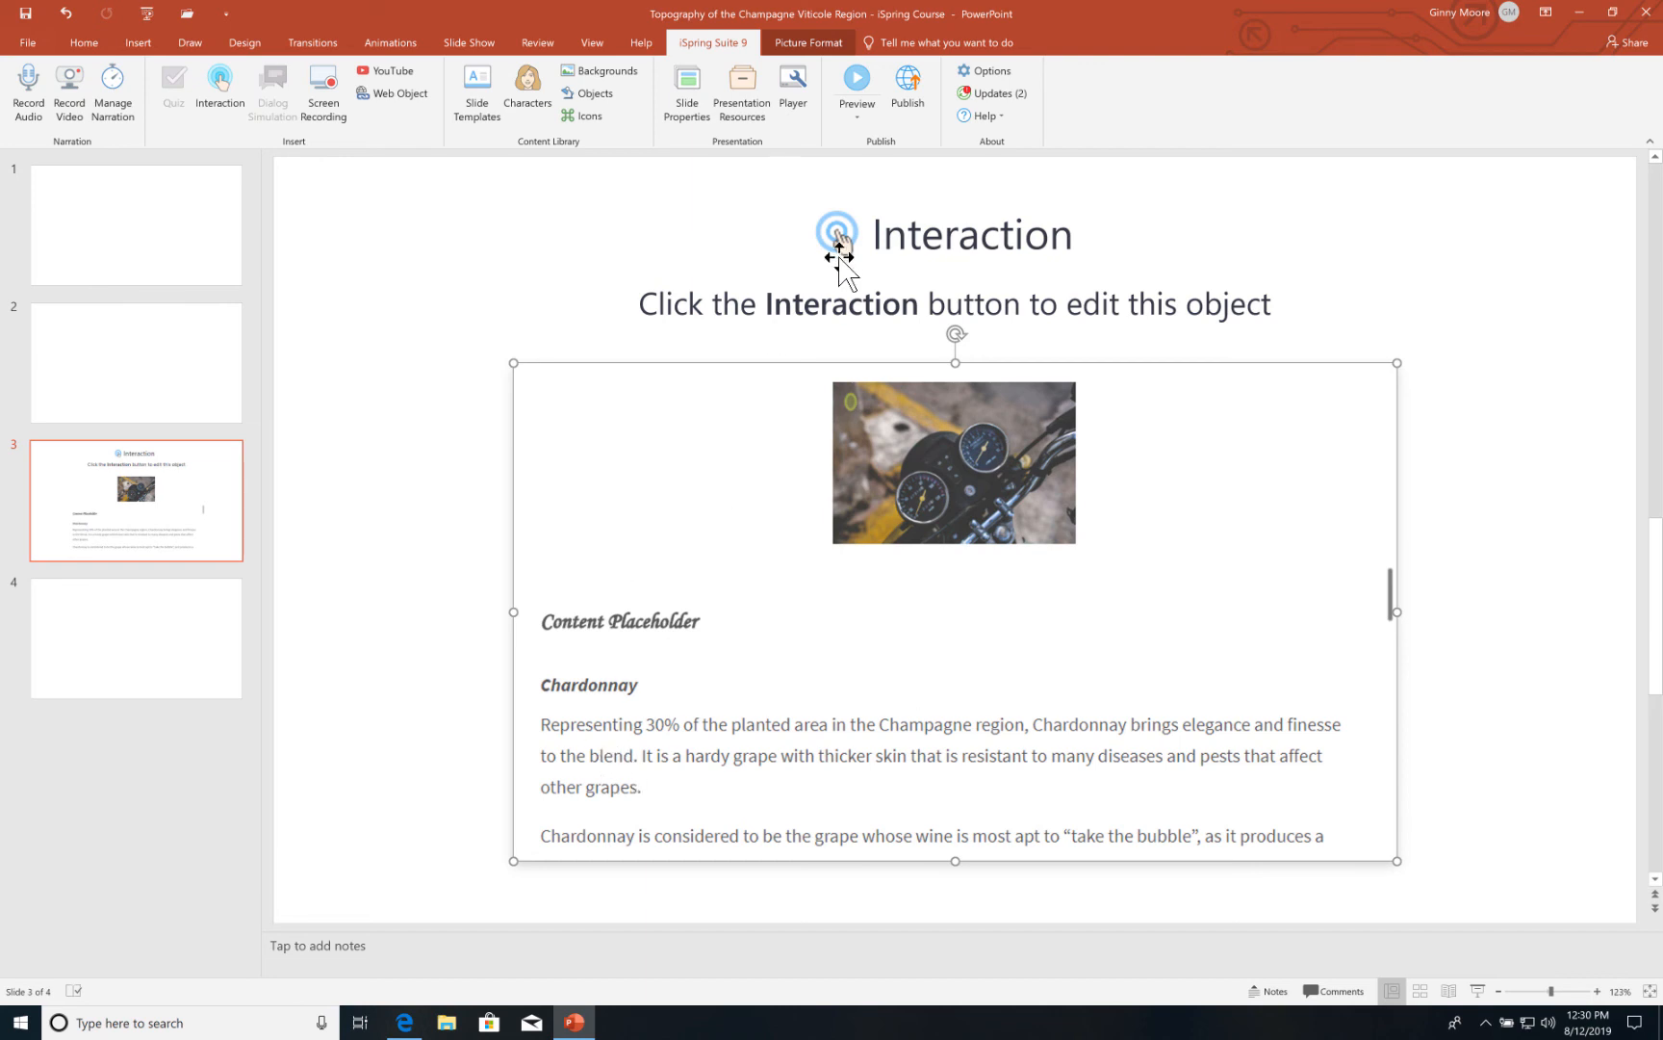
click(363, 490)
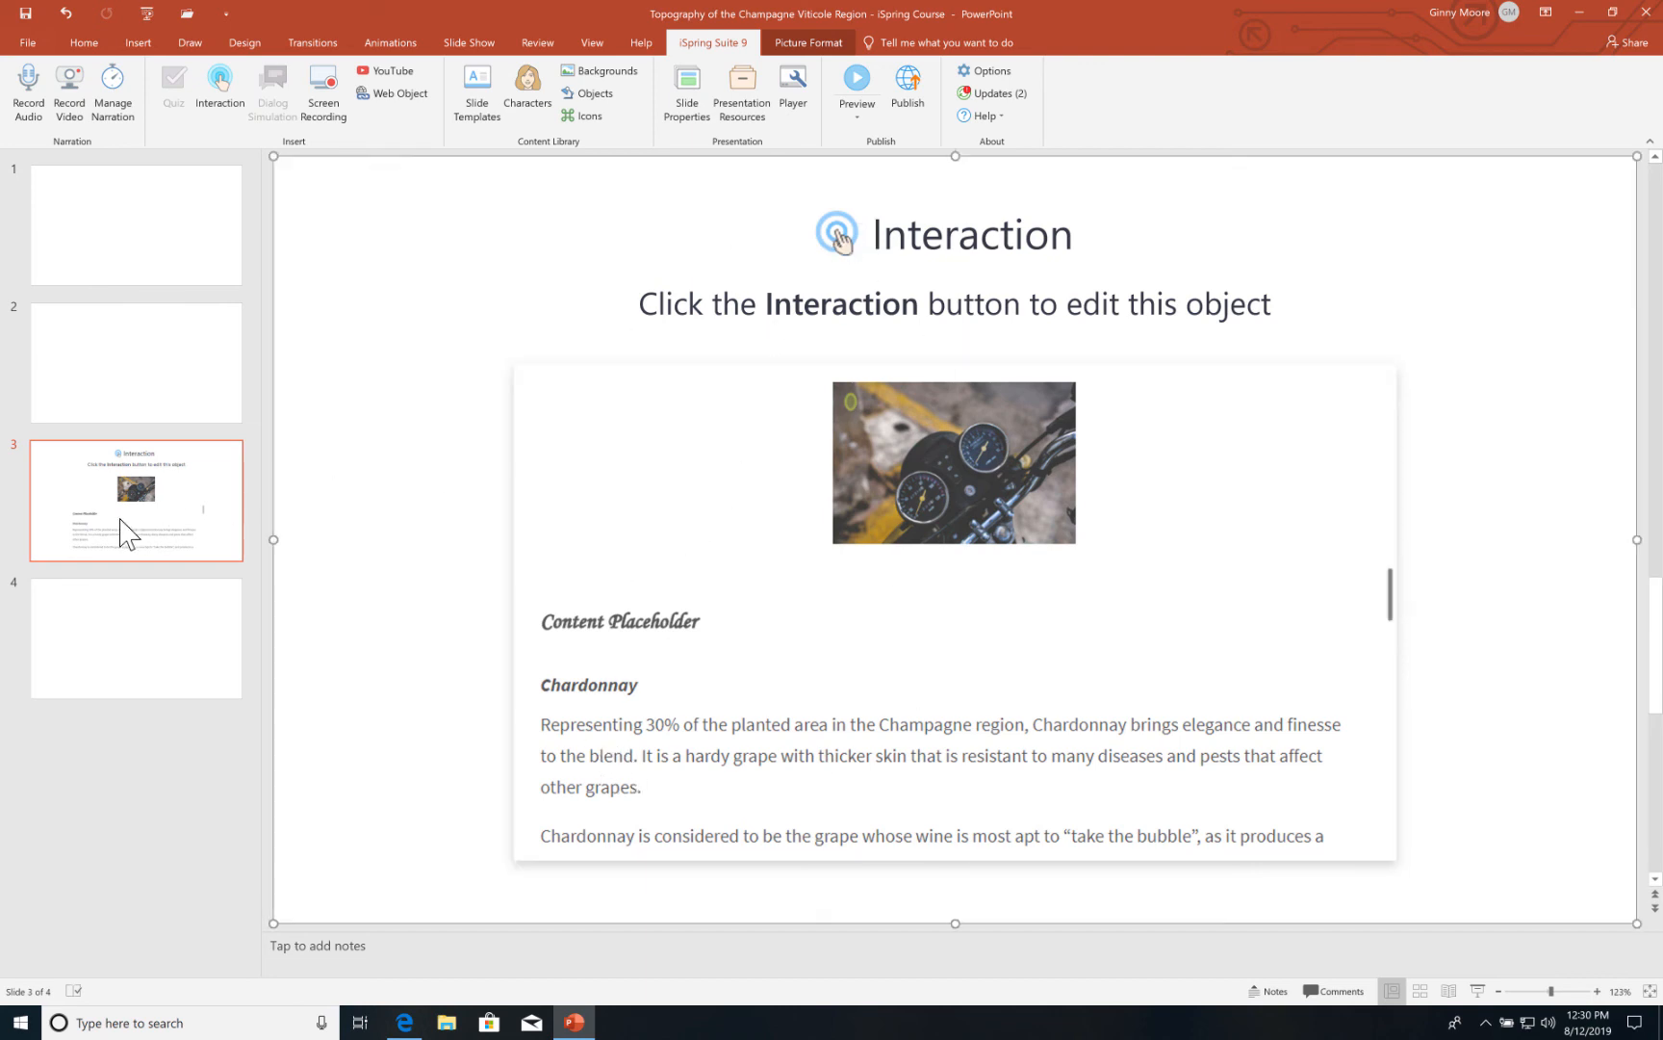
click(122, 528)
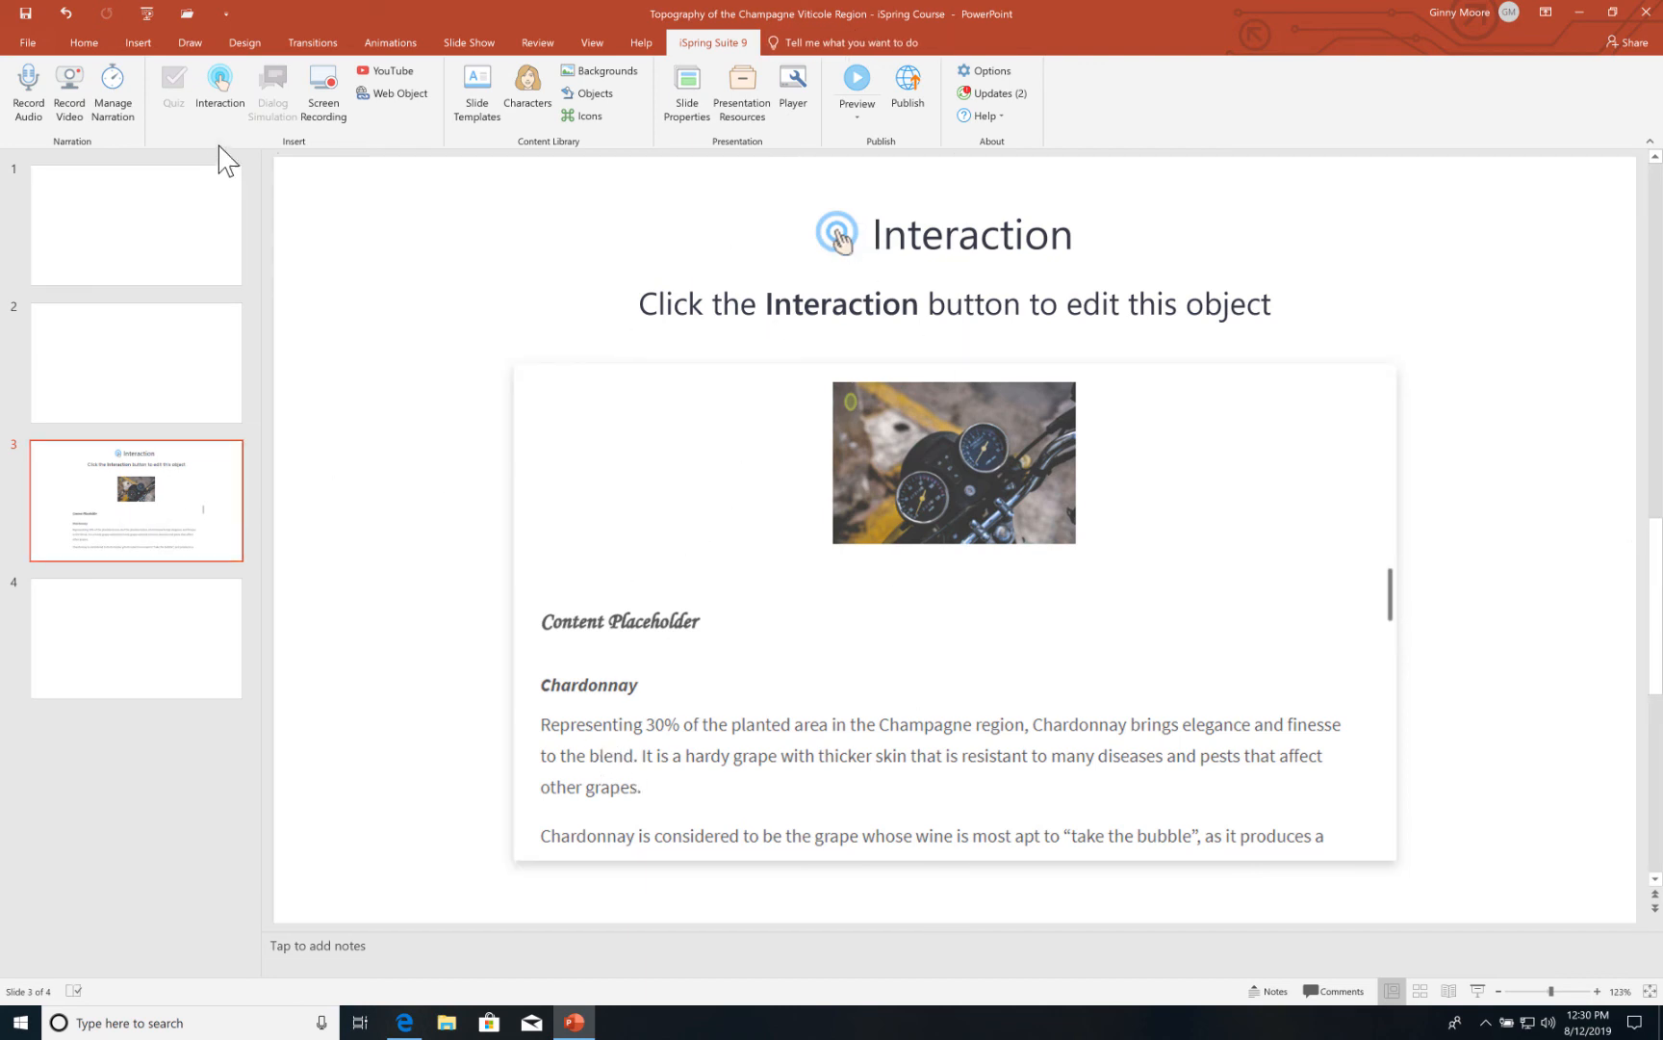